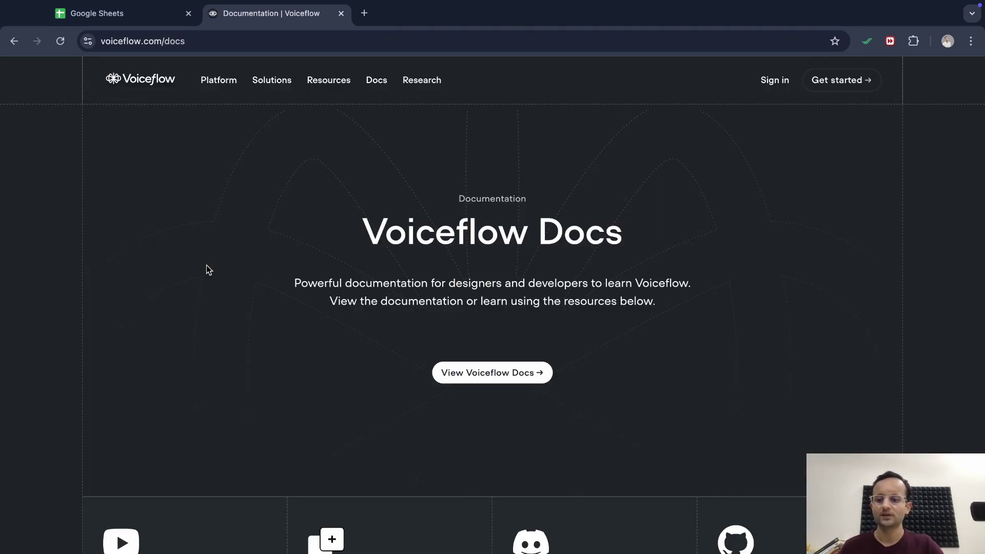
# Open the full Voiceflow documentation in a new tab and scroll through its welcome page
pyautogui.scroll(-3, 374, 305)
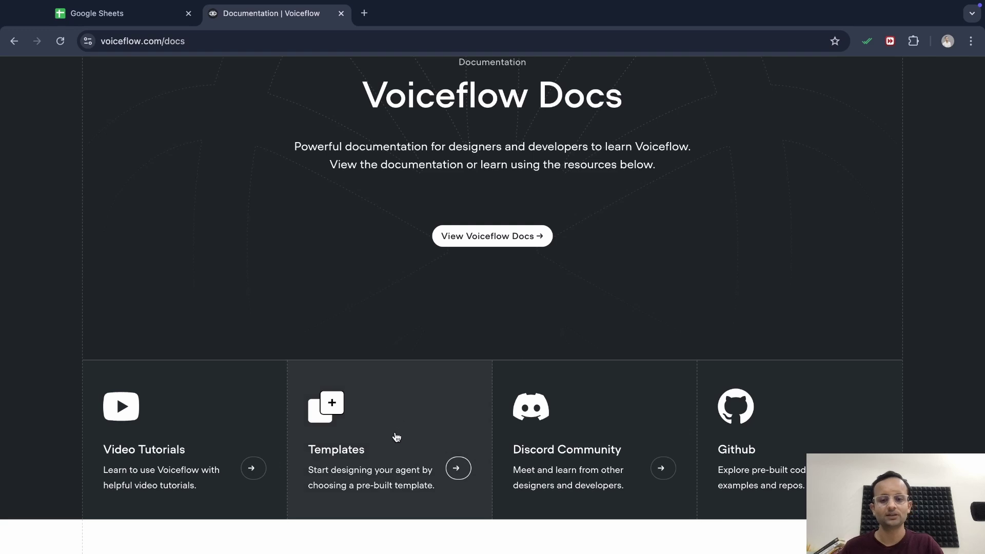
pyautogui.click(525, 366)
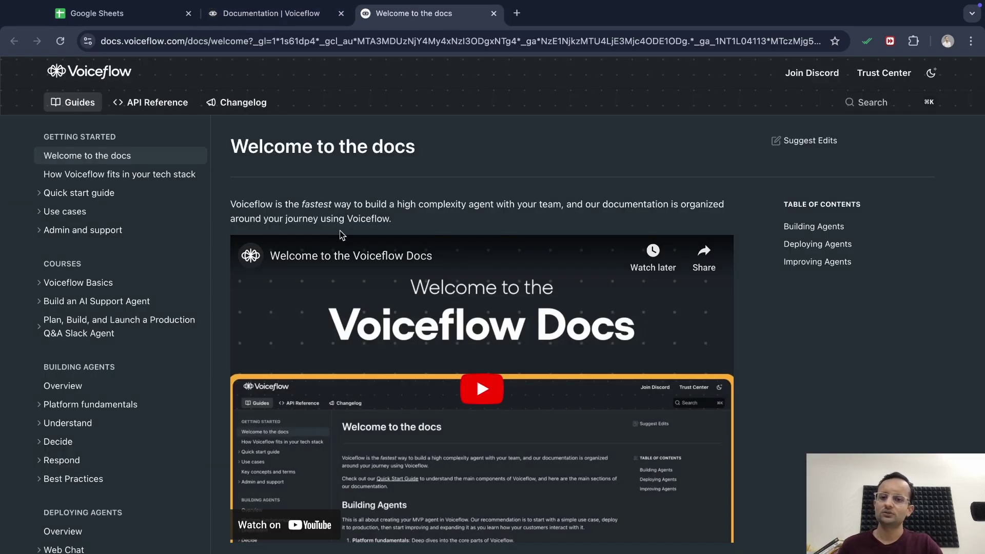
pyautogui.scroll(-6, 448, 259)
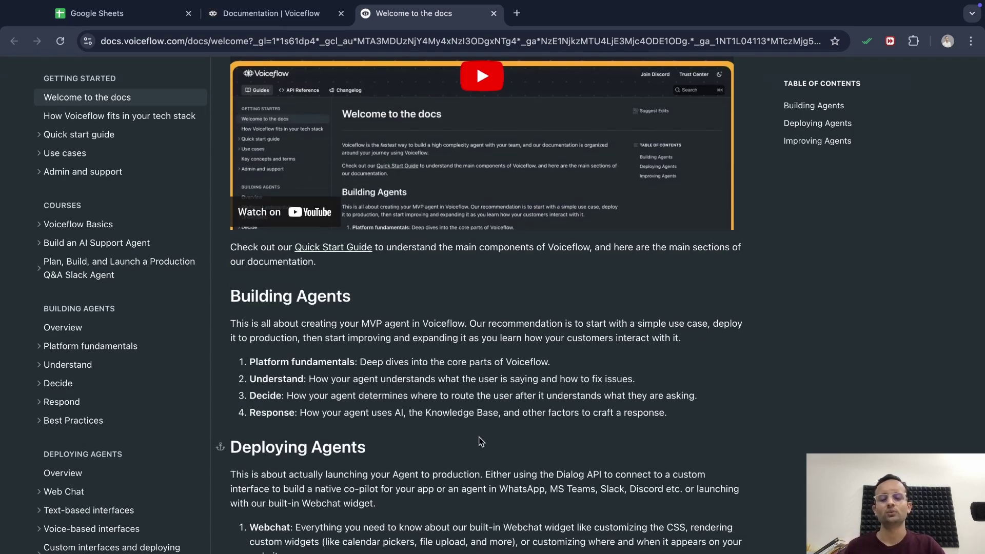
pyautogui.scroll(-3, 481, 441)
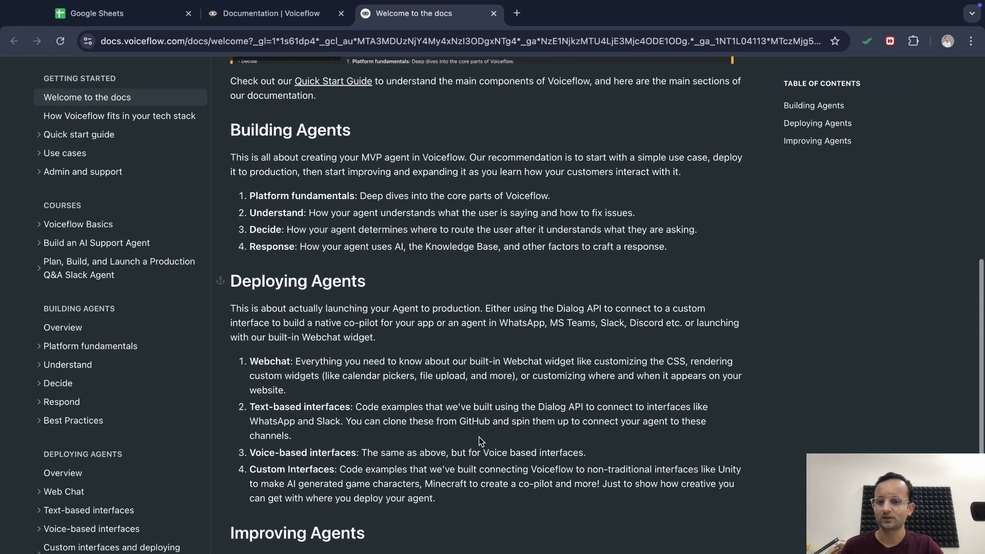
pyautogui.scroll(-5, 359, 311)
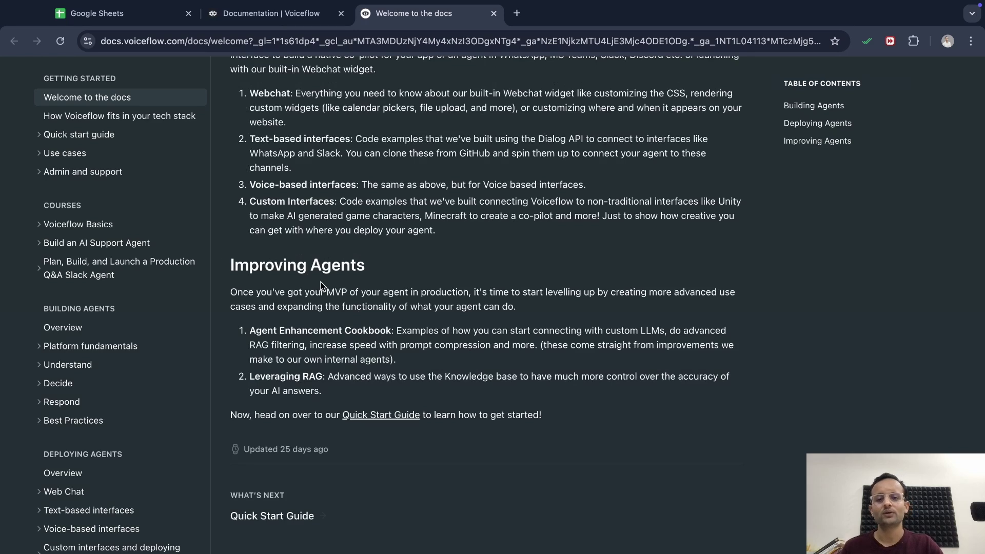
pyautogui.scroll(10, 455, 224)
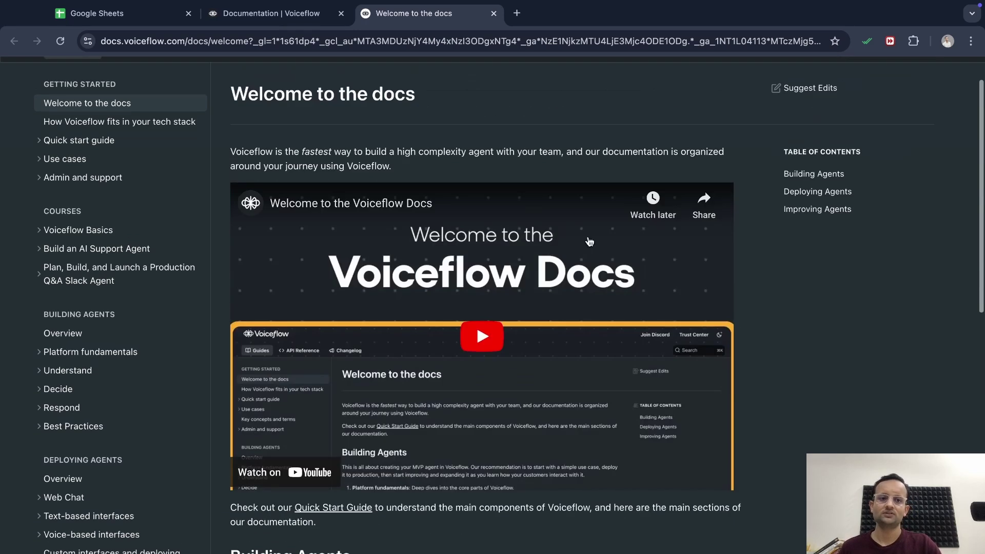
# Open the quick start guide's Step 1: Create your agent page and skim it
pyautogui.click(139, 140)
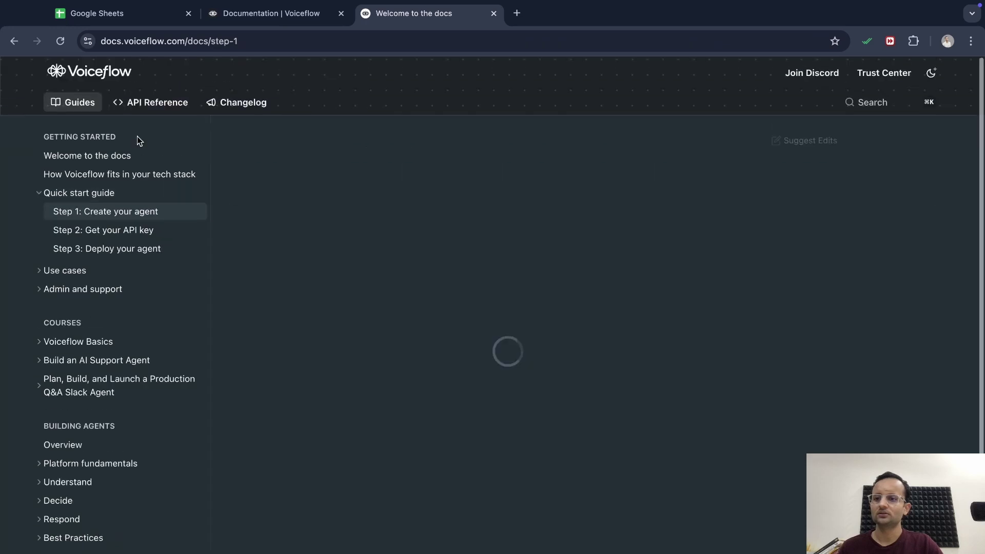
pyautogui.scroll(-4, 367, 301)
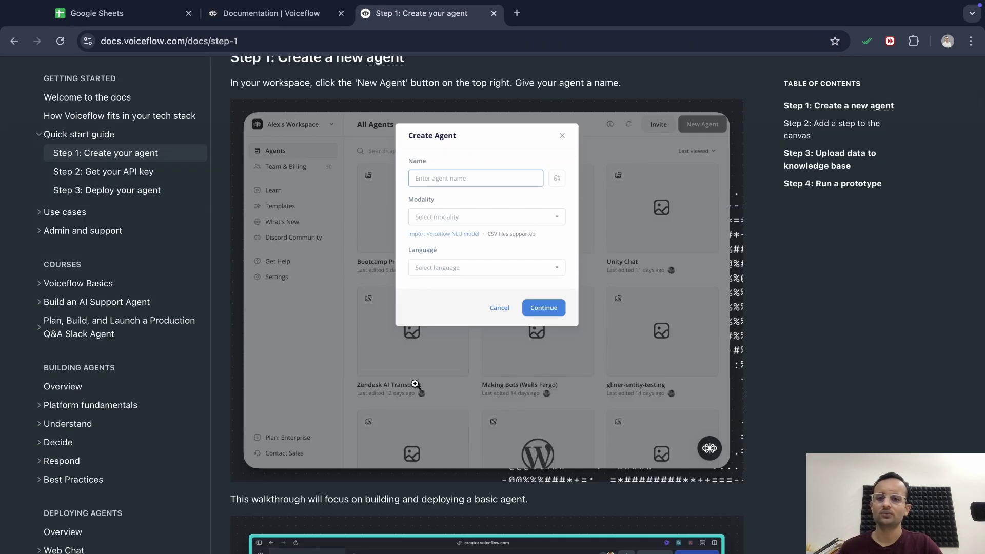
pyautogui.scroll(3, 511, 332)
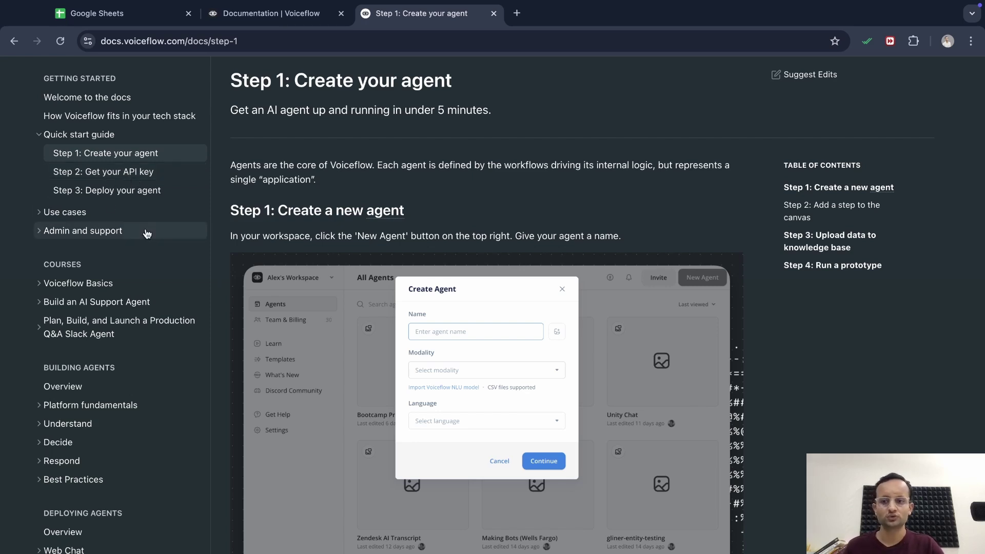
pyautogui.scroll(-2, 118, 305)
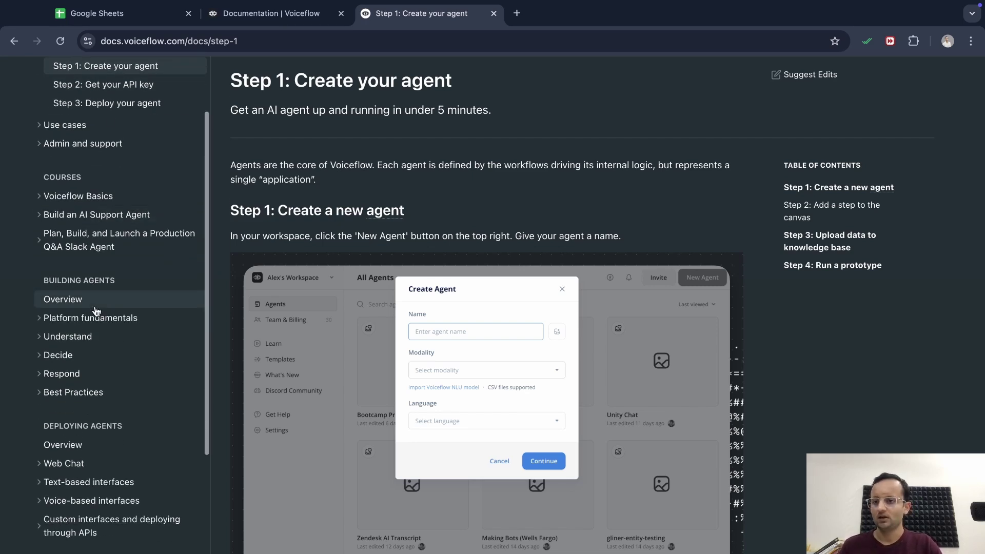
# Open the Voiceflow Basics course at Part 1: Get Setup and review its introduction
pyautogui.click(85, 204)
pyautogui.scroll(-5, 515, 435)
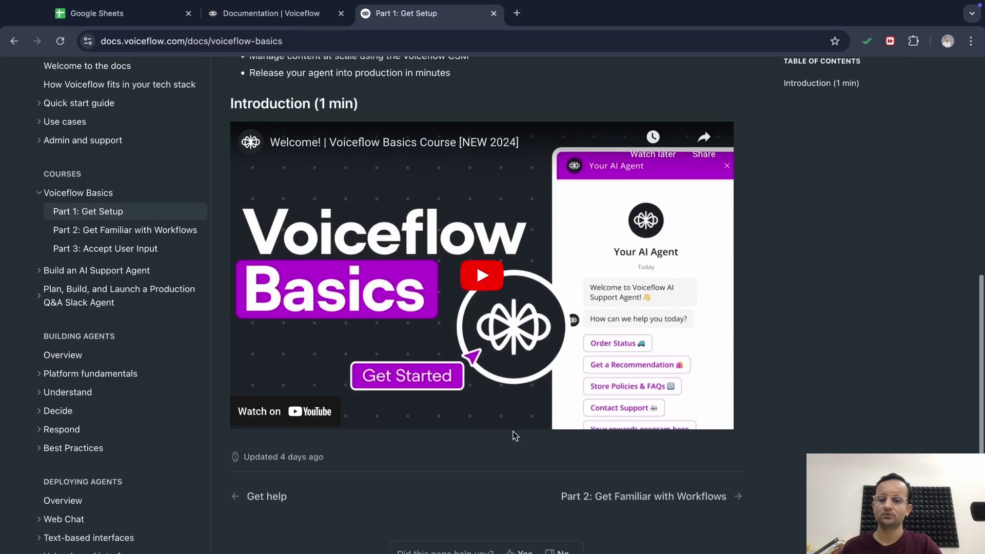
pyautogui.scroll(1, 478, 405)
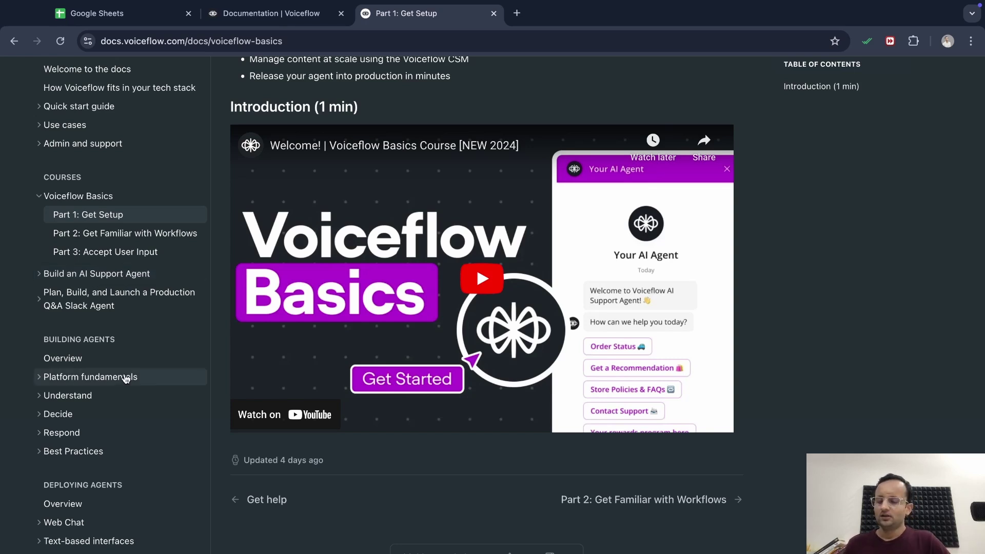
pyautogui.scroll(-3, 126, 437)
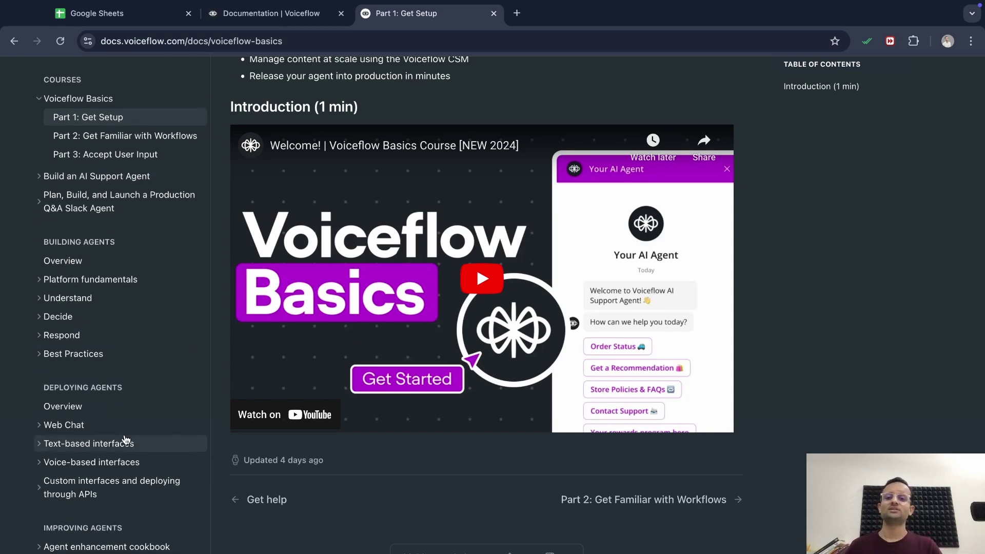
# Read the Understand section, then open Introduction to Intents with its 'Book a Demo' video
pyautogui.click(149, 299)
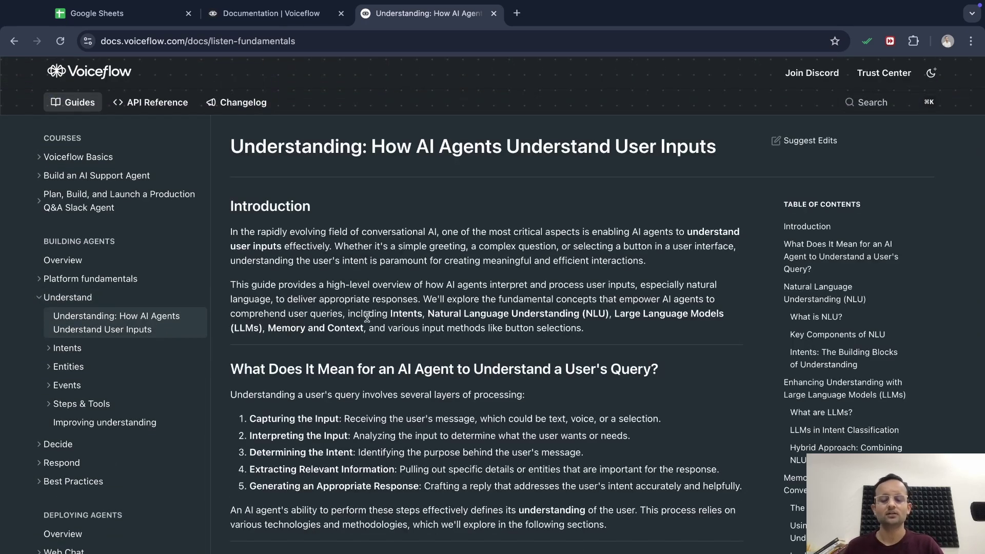
pyautogui.scroll(-3, 367, 317)
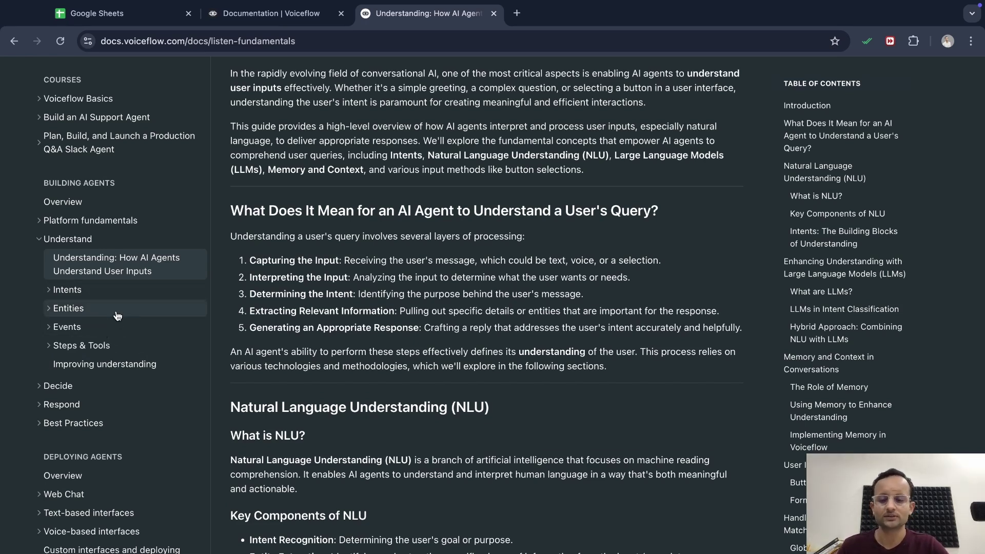
pyautogui.click(64, 290)
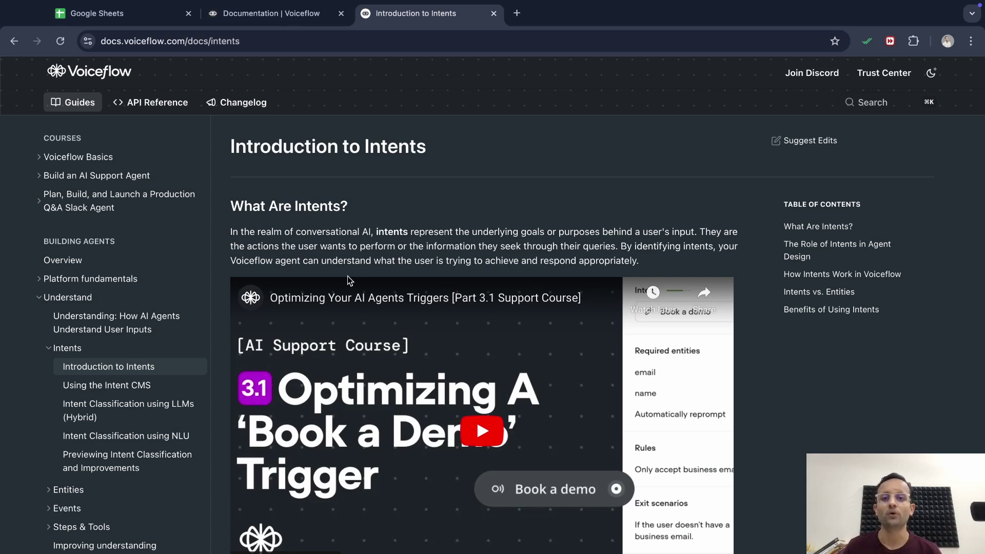
pyautogui.scroll(-2, 154, 385)
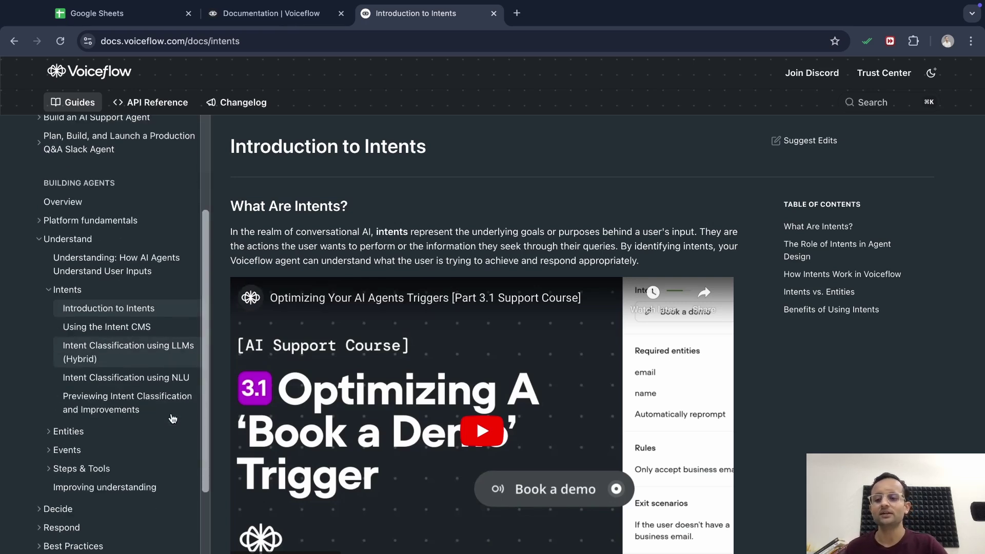
# Open Introduction to Entities and scroll the sidebar down to Prompting and LLMs
pyautogui.click(164, 435)
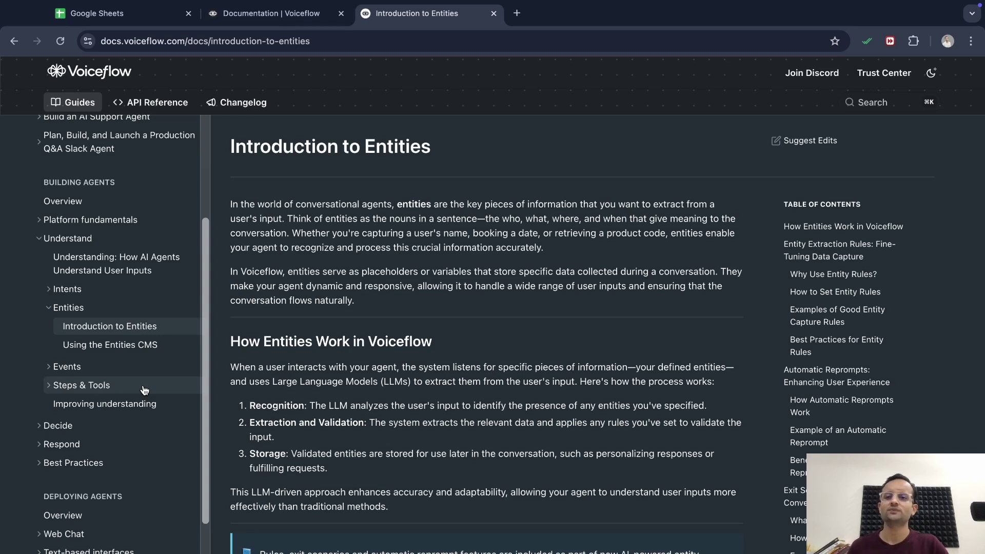
pyautogui.scroll(-3, 154, 440)
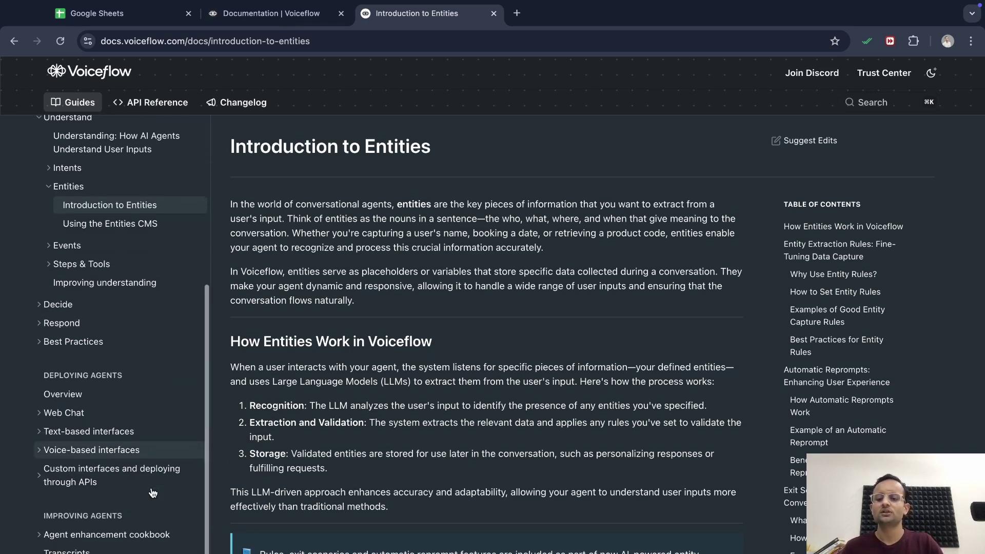
pyautogui.scroll(-1, 152, 492)
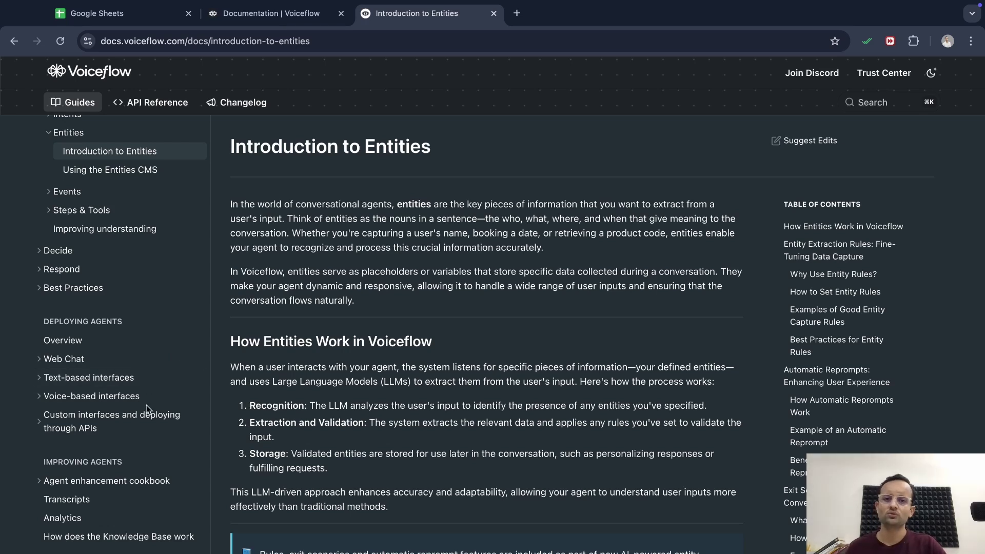
pyautogui.scroll(-2, 168, 489)
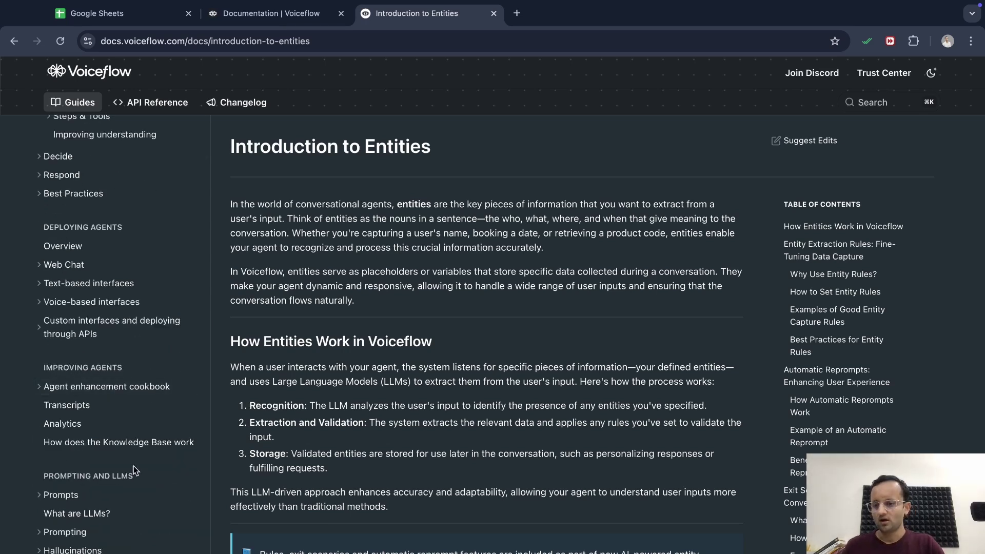
# Open the Prompts CMS page under Prompting and LLMs, then scroll the sidebar back up
pyautogui.click(122, 501)
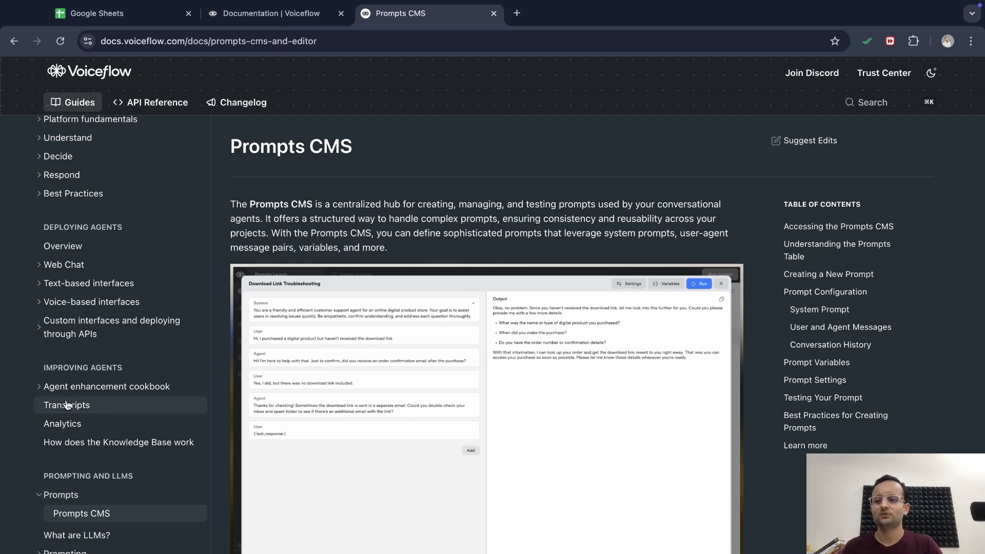
pyautogui.scroll(4, 75, 405)
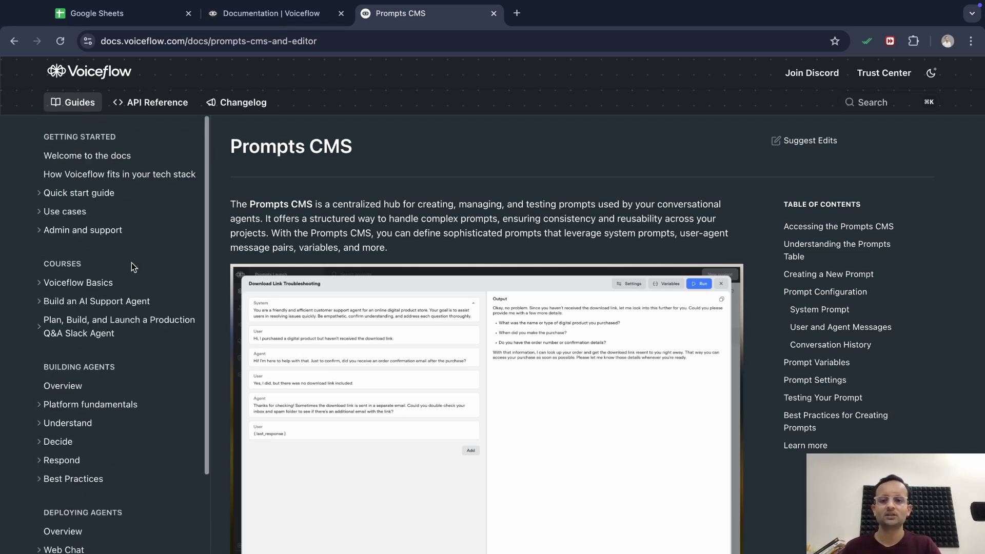
pyautogui.scroll(-12, 296, 296)
pyautogui.scroll(10, 406, 335)
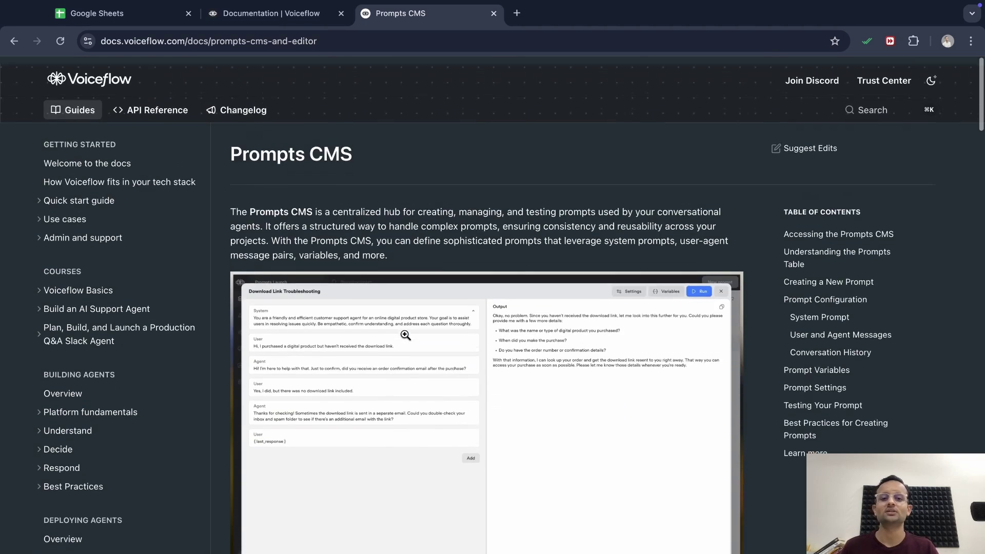
# From the docs landing page, go via Platform > Workflow builder to the Creator's All Agents page
pyautogui.click(250, 13)
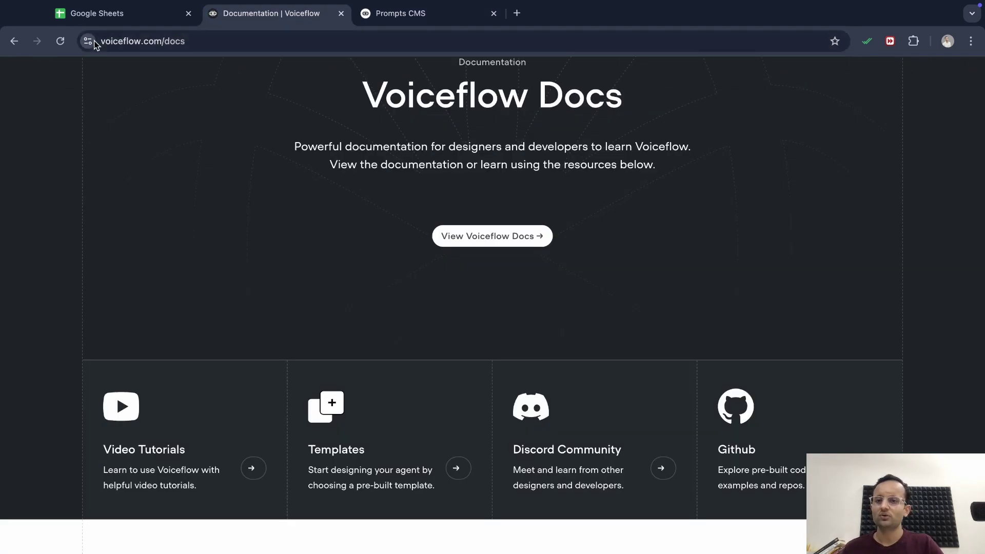
pyautogui.scroll(3, 279, 183)
pyautogui.moveTo(236, 89)
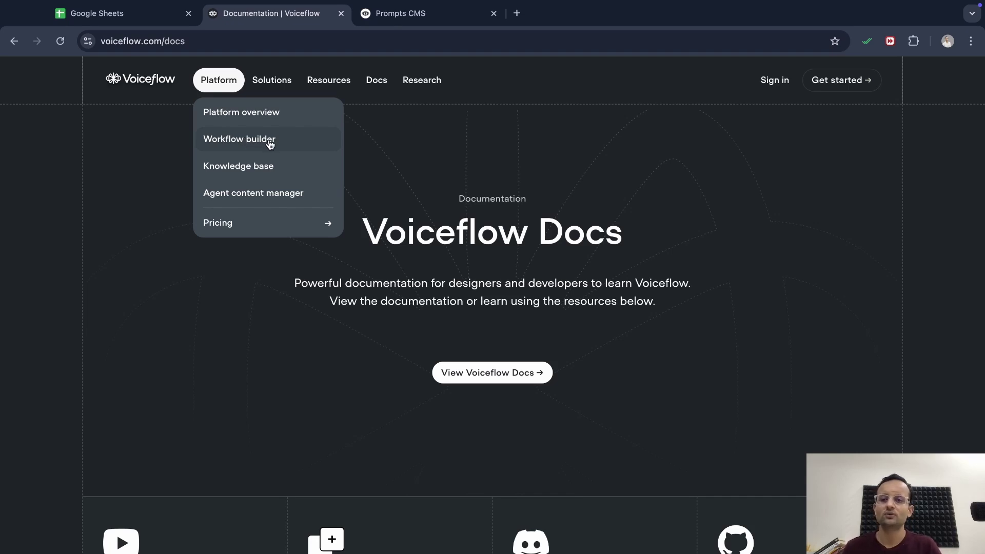
pyautogui.click(268, 140)
pyautogui.click(339, 18)
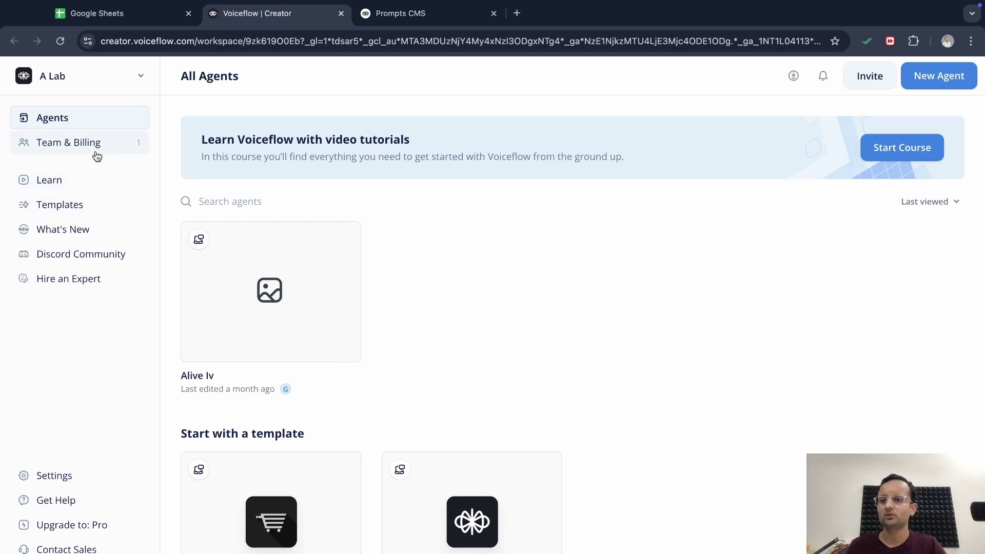
# Browse the template marketplace in a new tab, then switch back to the All Agents list
pyautogui.click(75, 206)
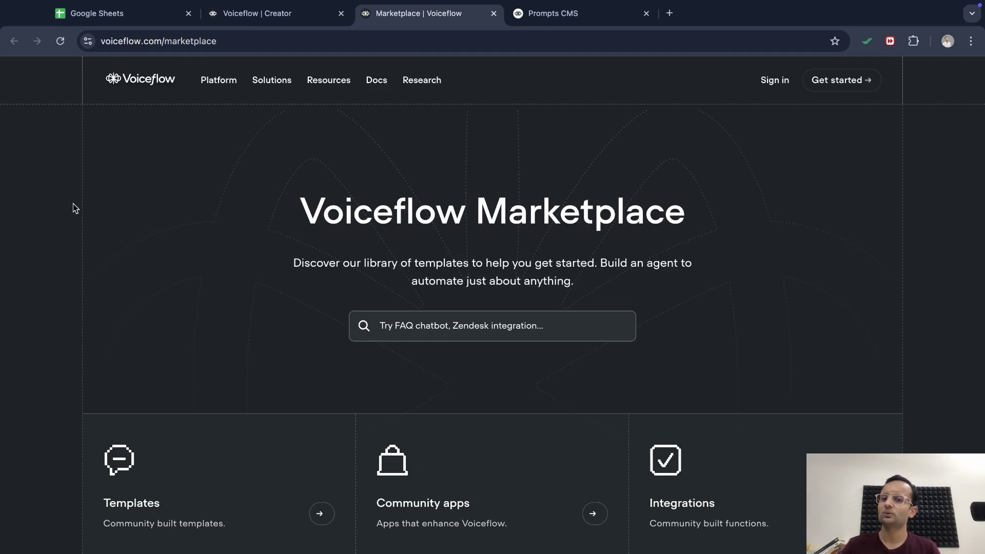
pyautogui.scroll(-5, 128, 318)
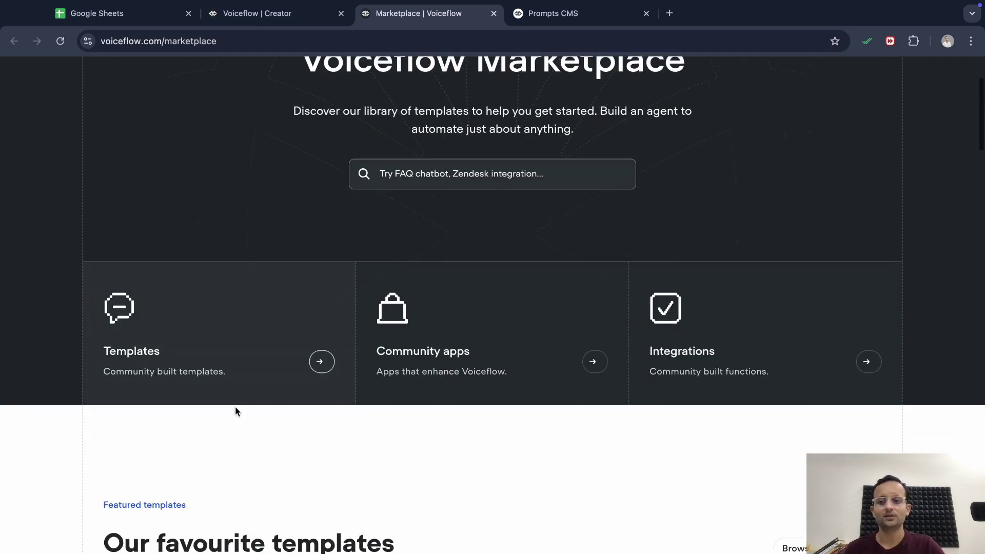
pyautogui.scroll(-8, 358, 441)
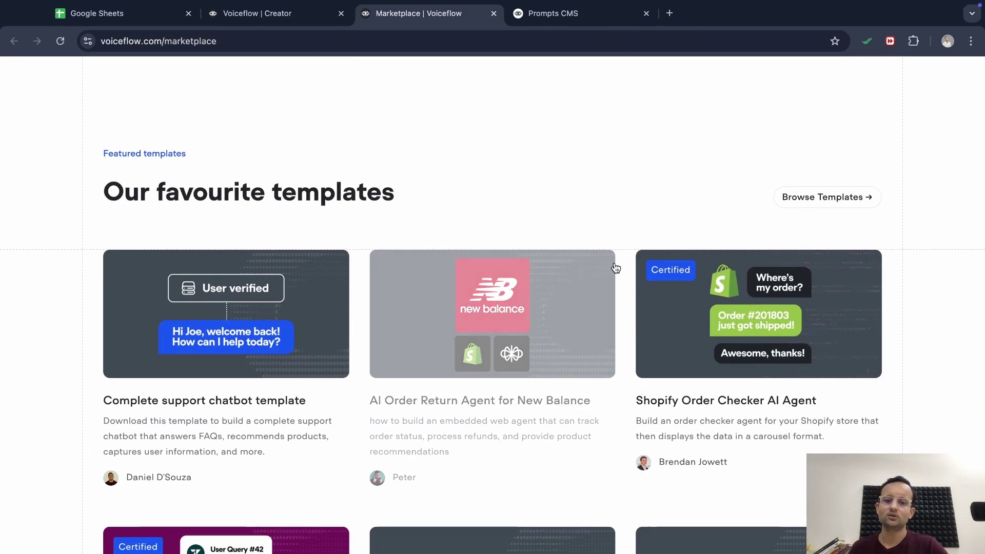
pyautogui.scroll(-3, 461, 224)
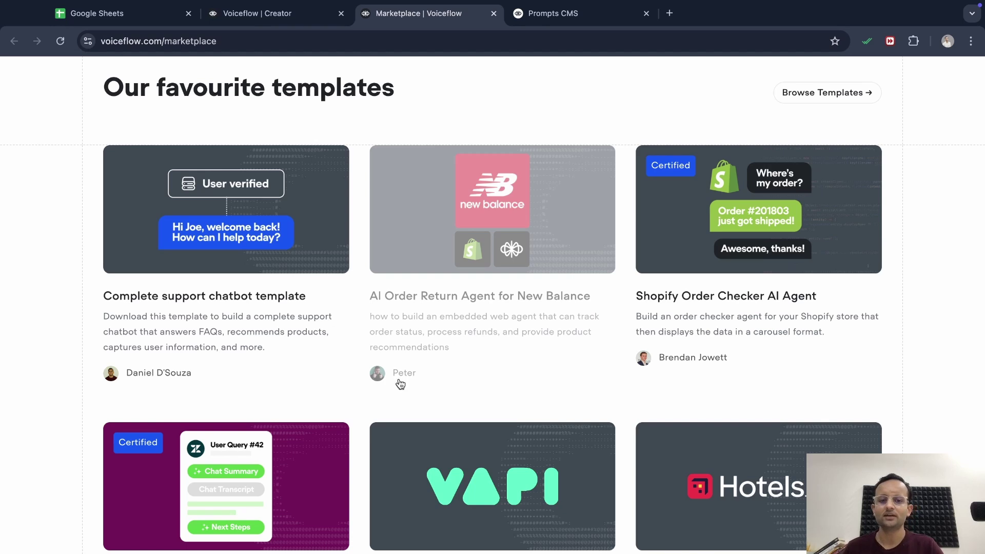
pyautogui.scroll(-2, 521, 405)
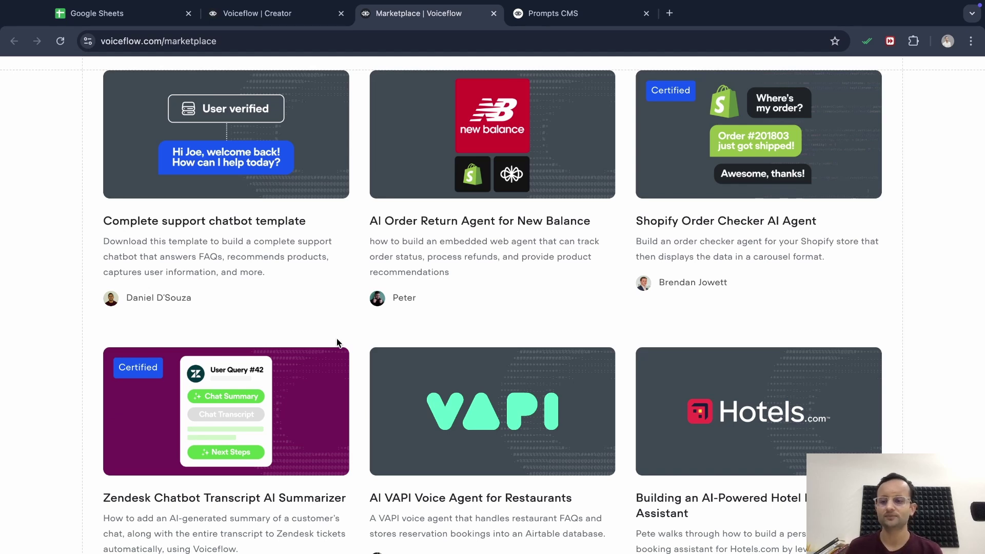
pyautogui.scroll(-2, 373, 401)
pyautogui.scroll(-2, 373, 401)
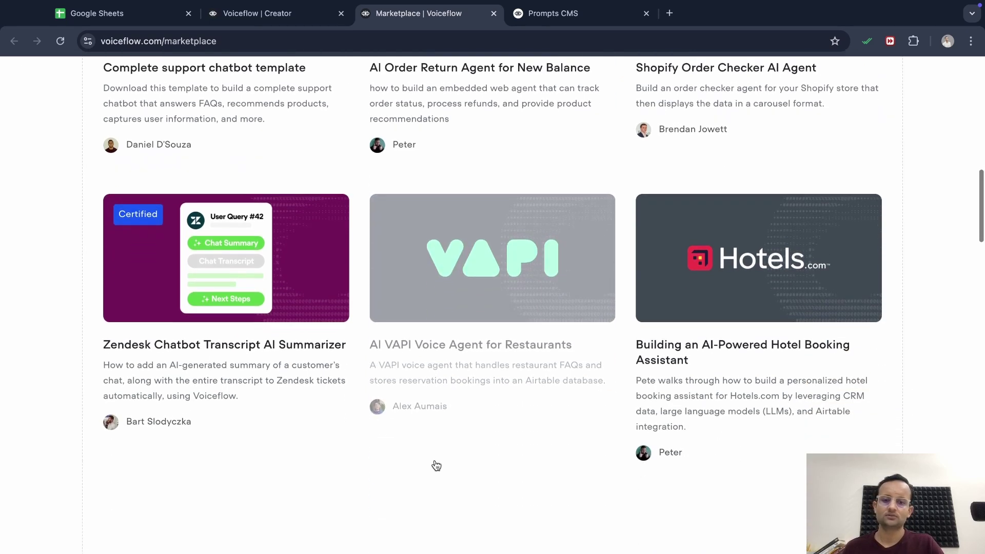
pyautogui.scroll(4, 374, 365)
pyautogui.scroll(3, 380, 283)
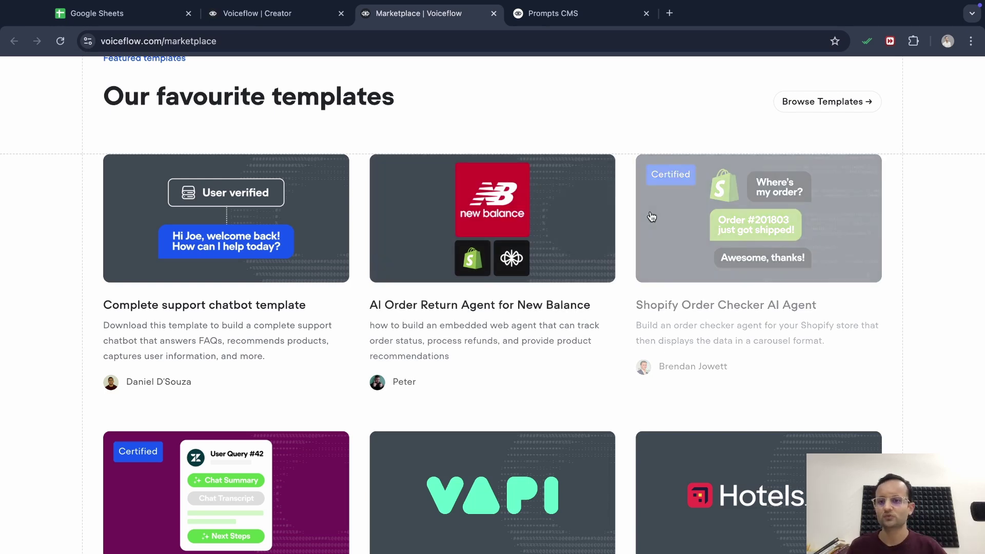
pyautogui.scroll(15, 622, 185)
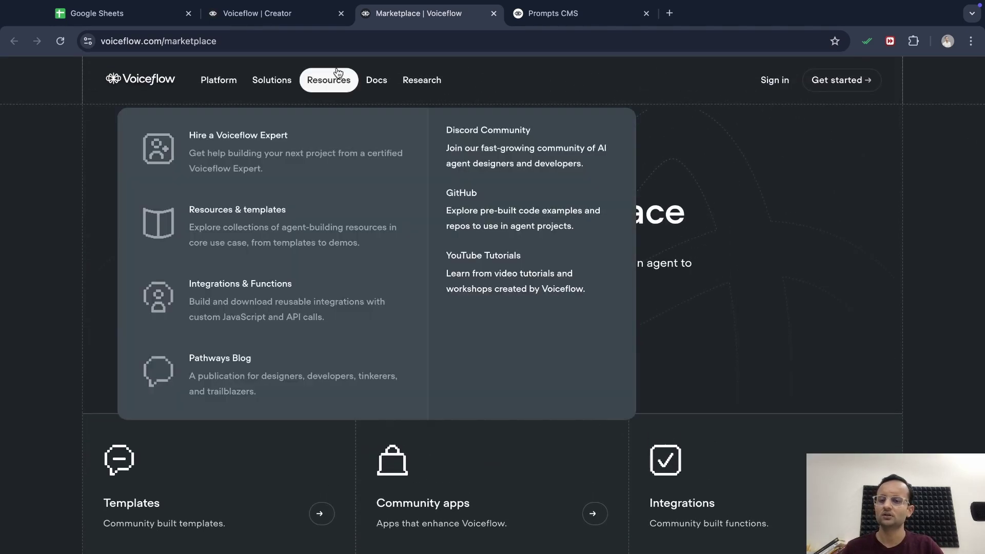
pyautogui.click(285, 20)
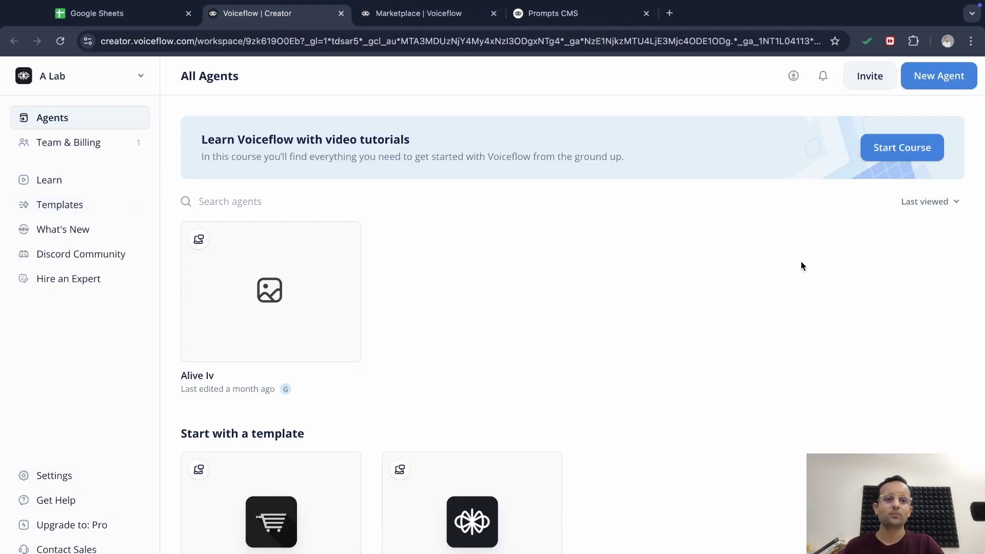
# Create a new agent named Olivia
pyautogui.click(945, 77)
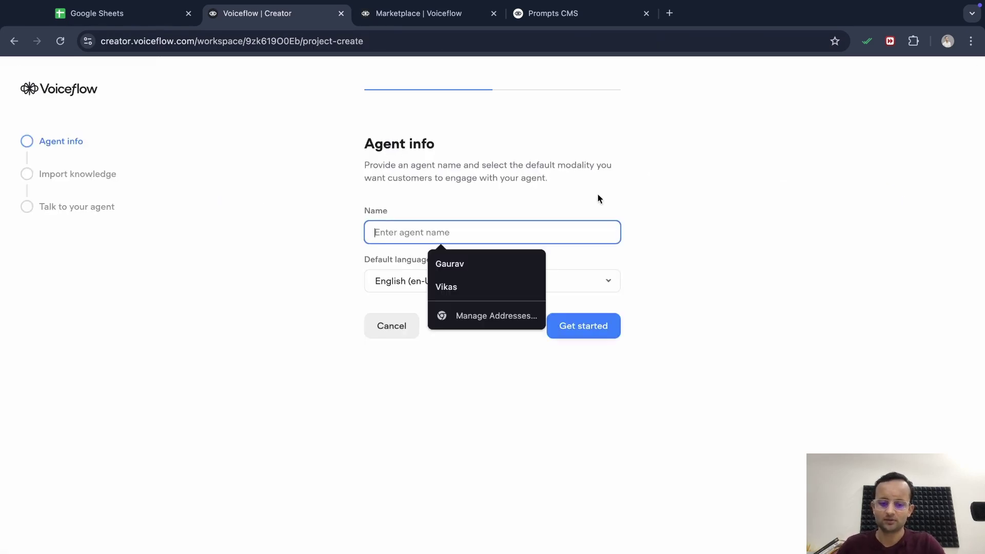
pyautogui.write('Olivia')
pyautogui.press('Return')
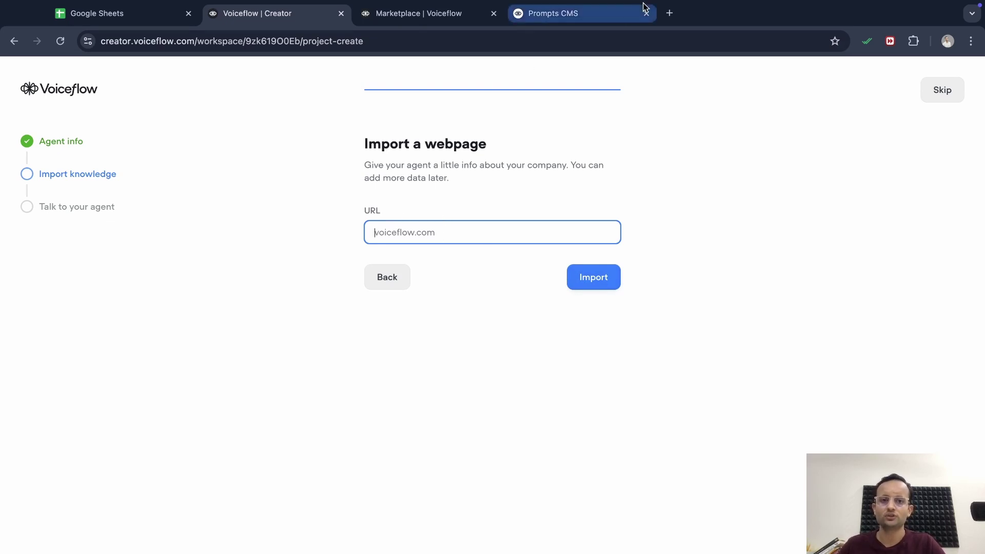
pyautogui.click(670, 13)
pyautogui.write('alive')
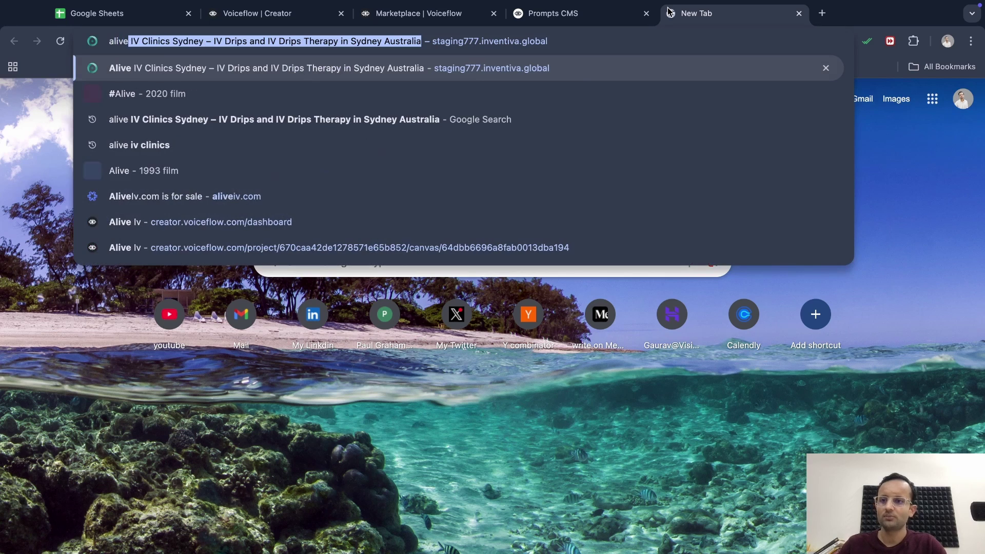
pyautogui.press('Return')
pyautogui.press('super+2')
pyautogui.click(413, 232)
pyautogui.write('https://www.staging777.inventiva.global/')
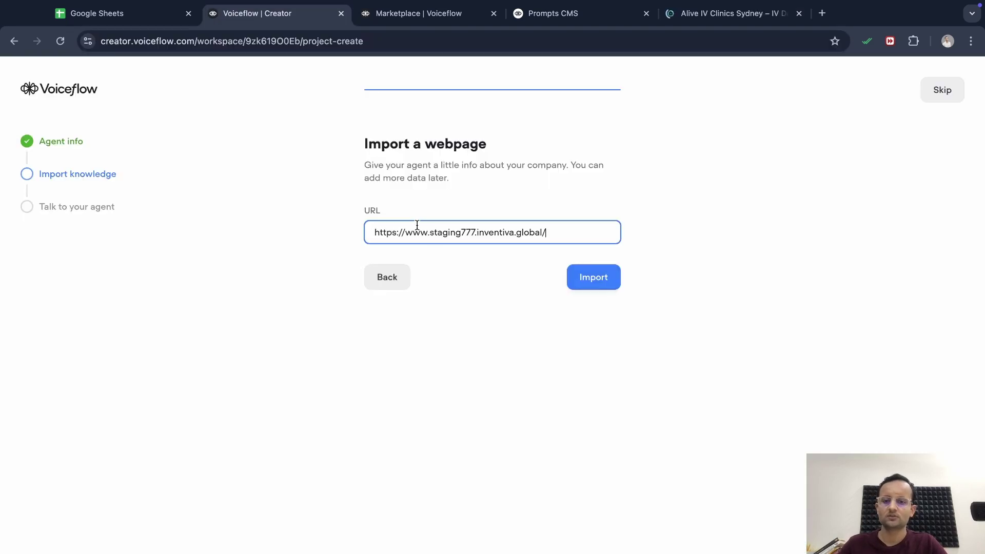
# Import staging777.inventiva.global/ into Olivia's knowledge base, then close and end the test chat
pyautogui.click(595, 278)
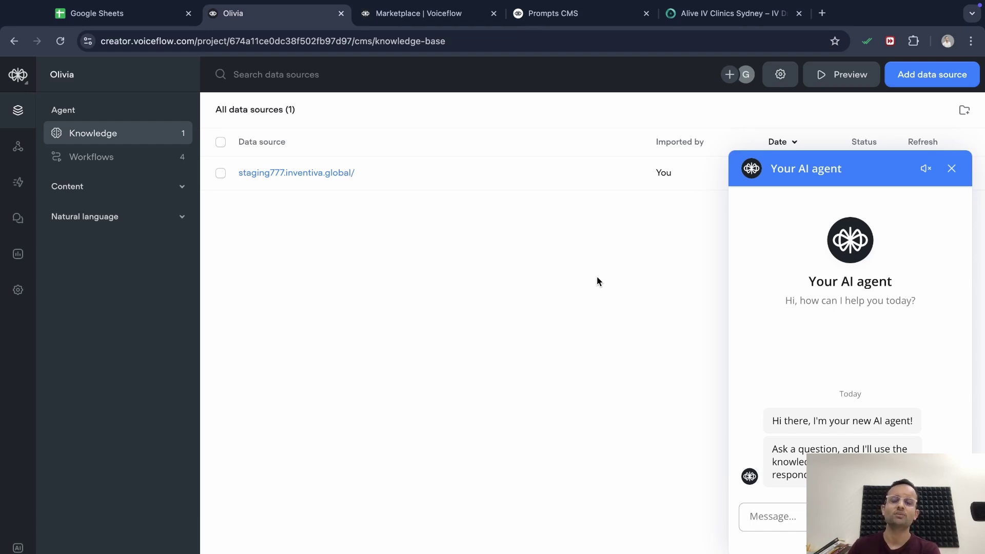
pyautogui.click(951, 168)
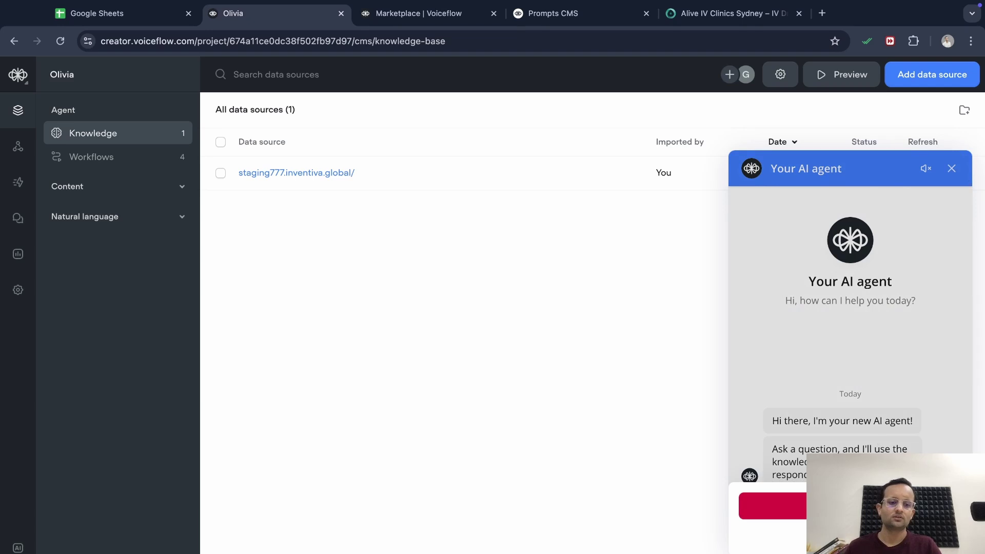
pyautogui.click(743, 505)
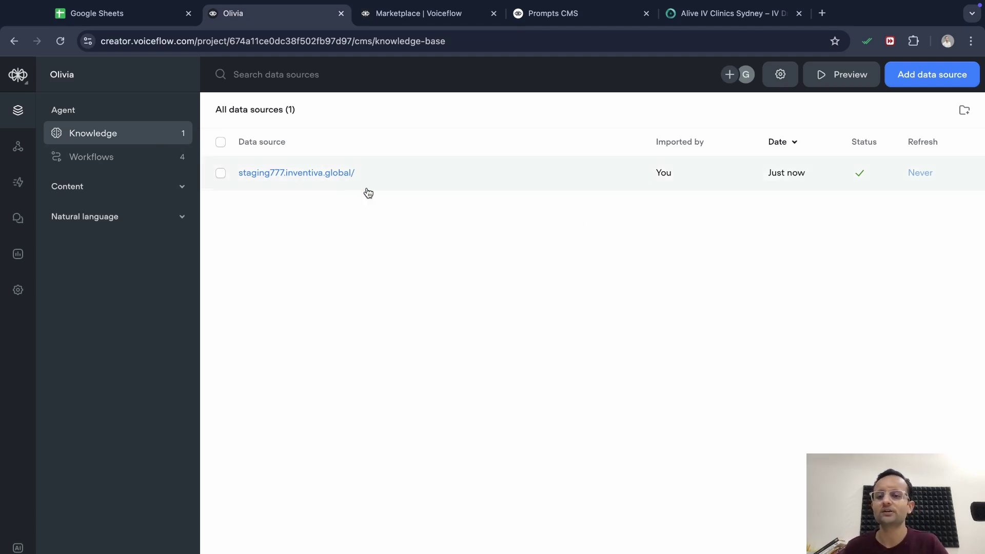
# Check the Add data source options, then open Knowledge base settings showing Claude 3 - Haiku, temperature 0.10
pyautogui.click(952, 81)
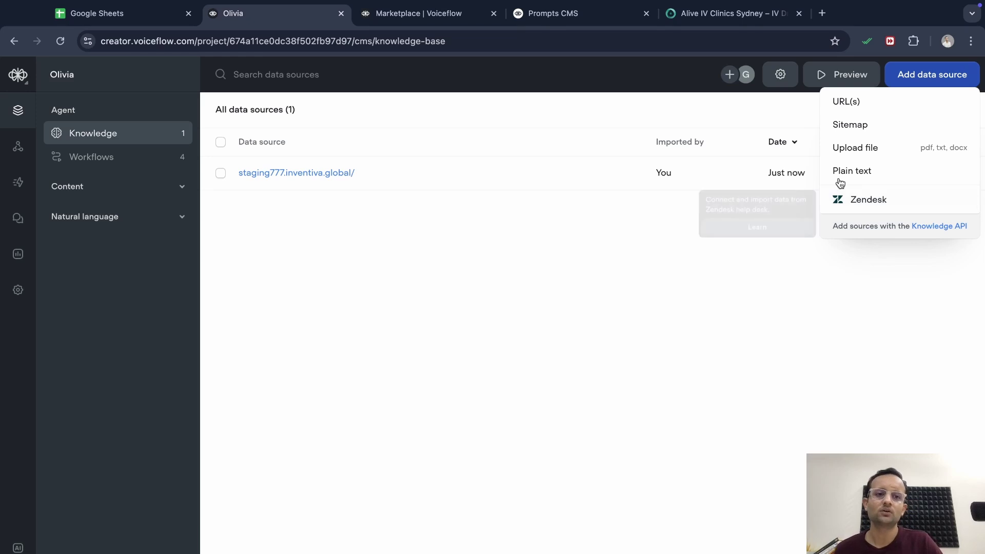
pyautogui.click(782, 75)
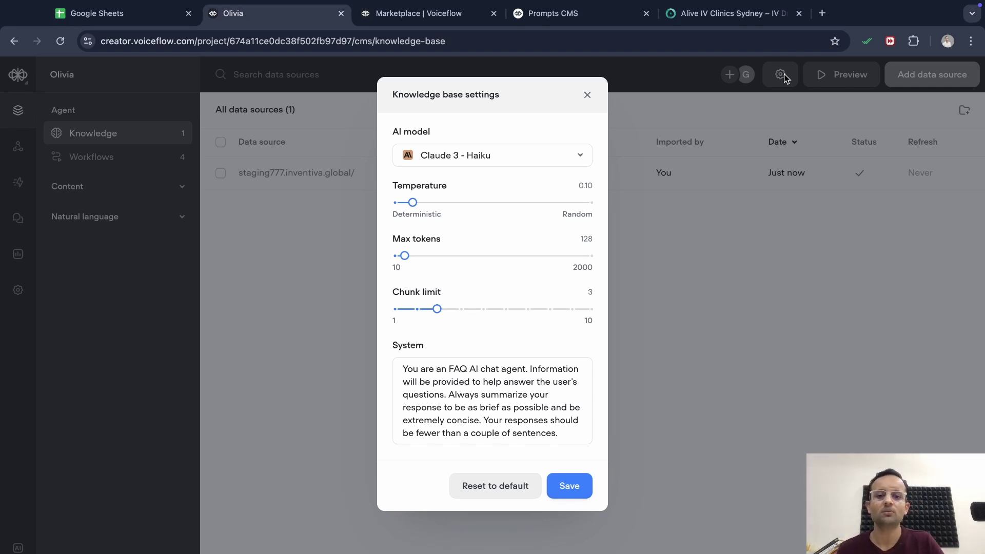
# Change the knowledge base AI model from Claude 3 - Haiku to GPT-3.5 Turbo
pyautogui.click(569, 155)
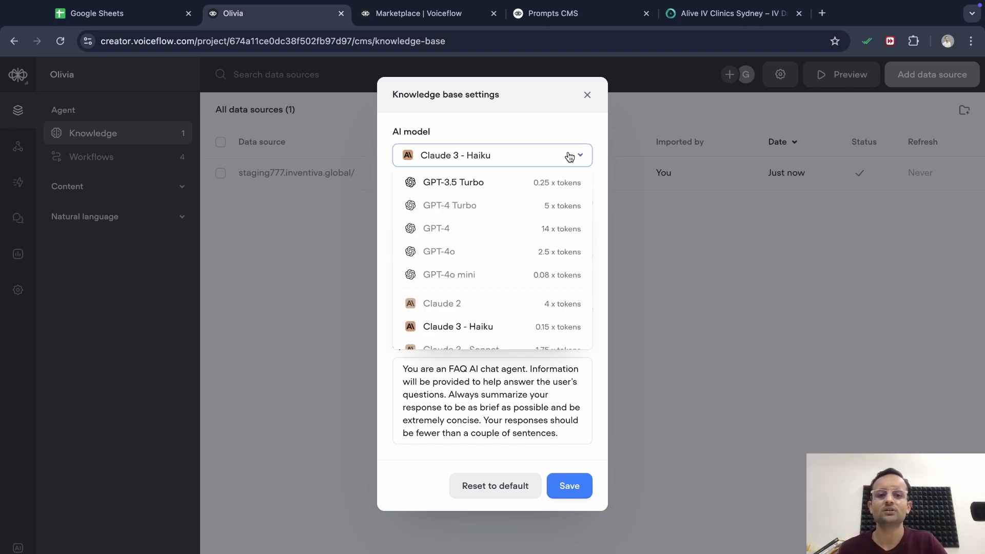
pyautogui.click(496, 184)
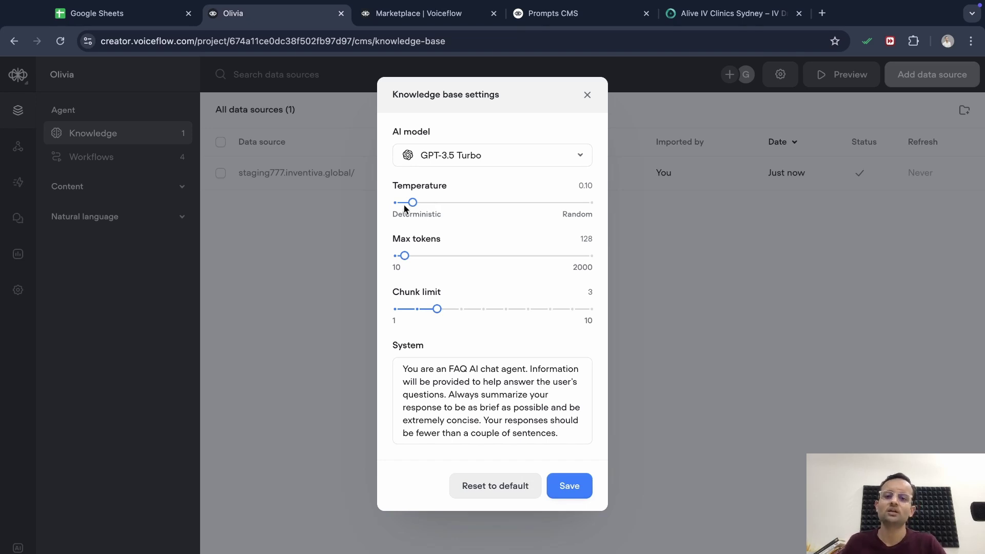
pyautogui.moveTo(413, 203); pyautogui.dragTo(374, 202)
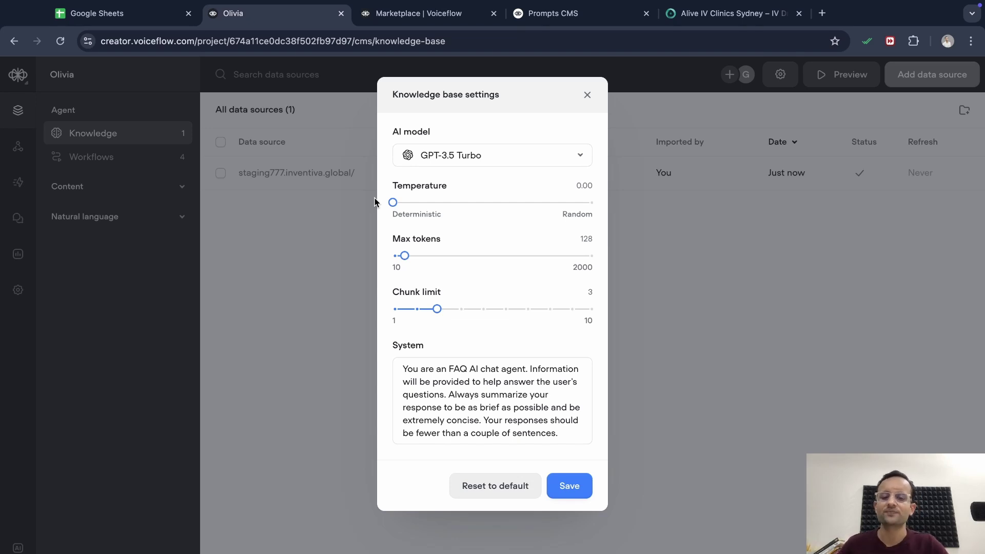
pyautogui.moveTo(393, 202); pyautogui.dragTo(415, 202)
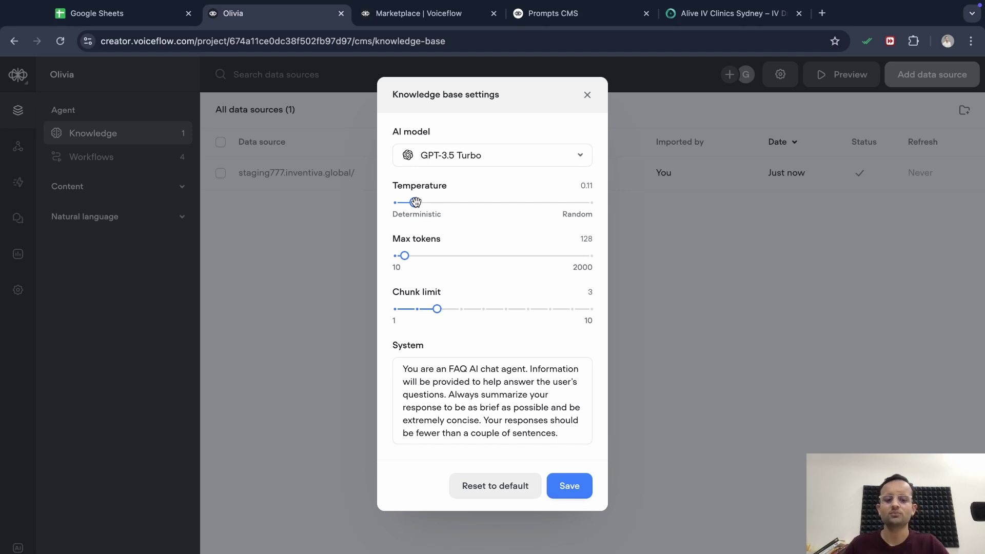
pyautogui.moveTo(416, 202); pyautogui.dragTo(415, 202)
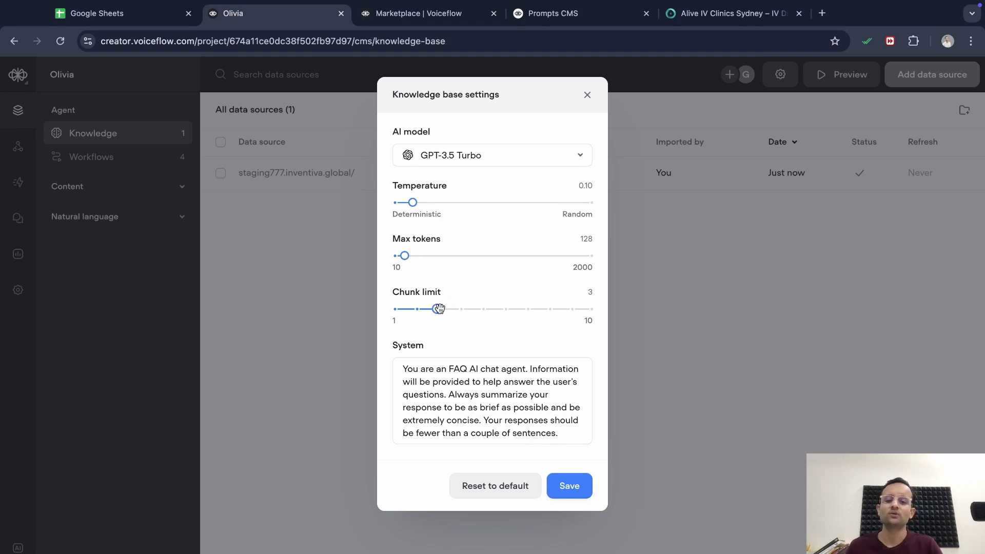
pyautogui.moveTo(437, 309); pyautogui.dragTo(600, 315)
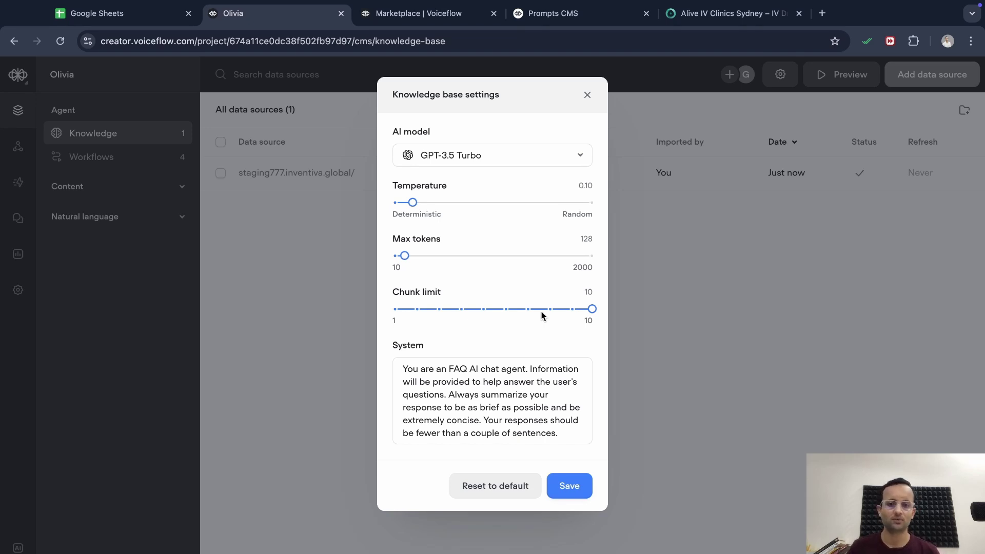
pyautogui.moveTo(598, 312); pyautogui.dragTo(437, 311)
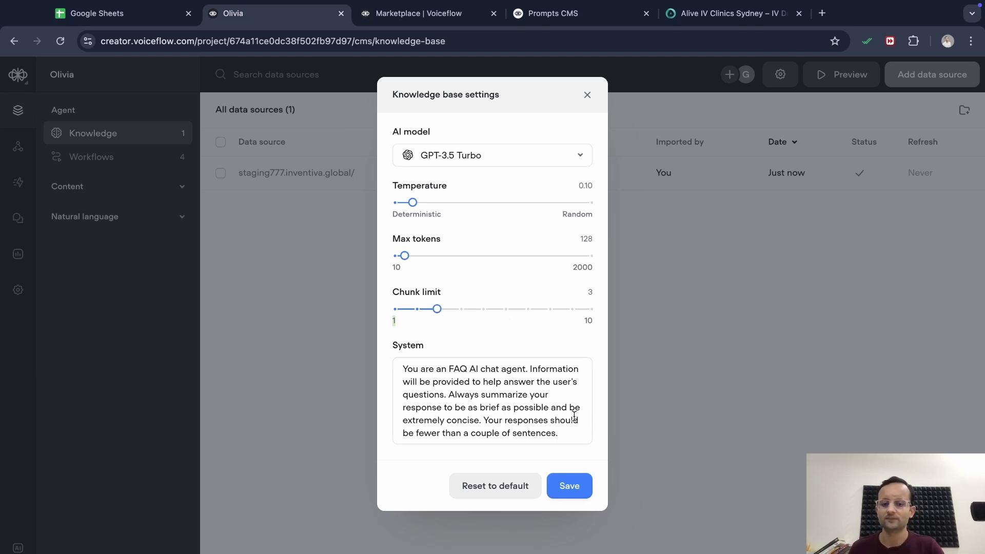
# Save the knowledge base settings and show Olivia's four workflows, from Home to Knowledge base response
pyautogui.click(570, 485)
pyautogui.click(114, 158)
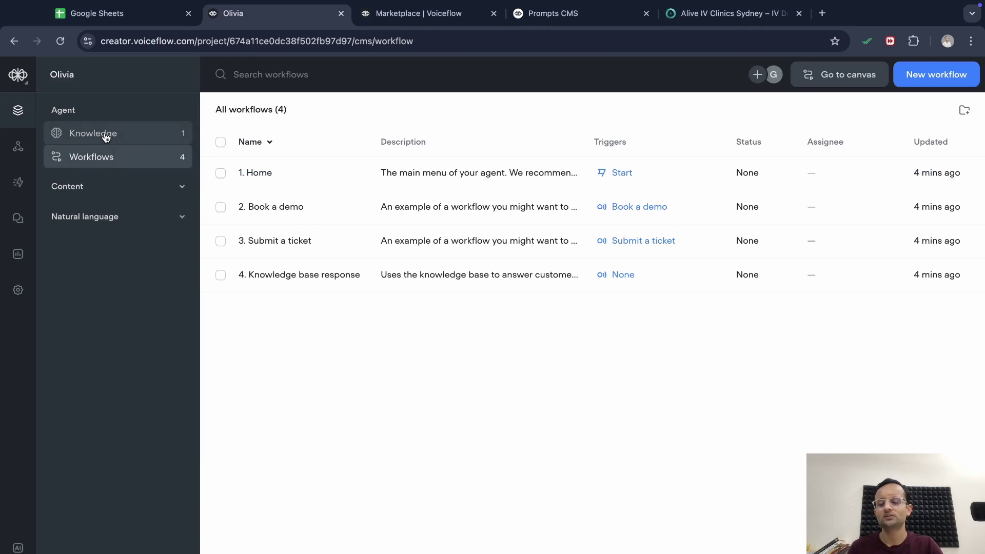
pyautogui.click(103, 134)
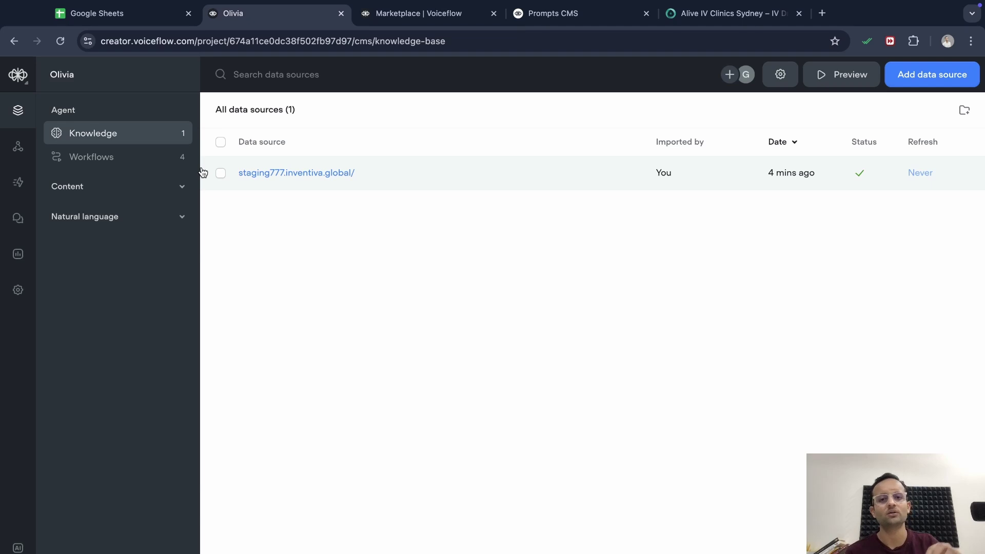
pyautogui.click(155, 163)
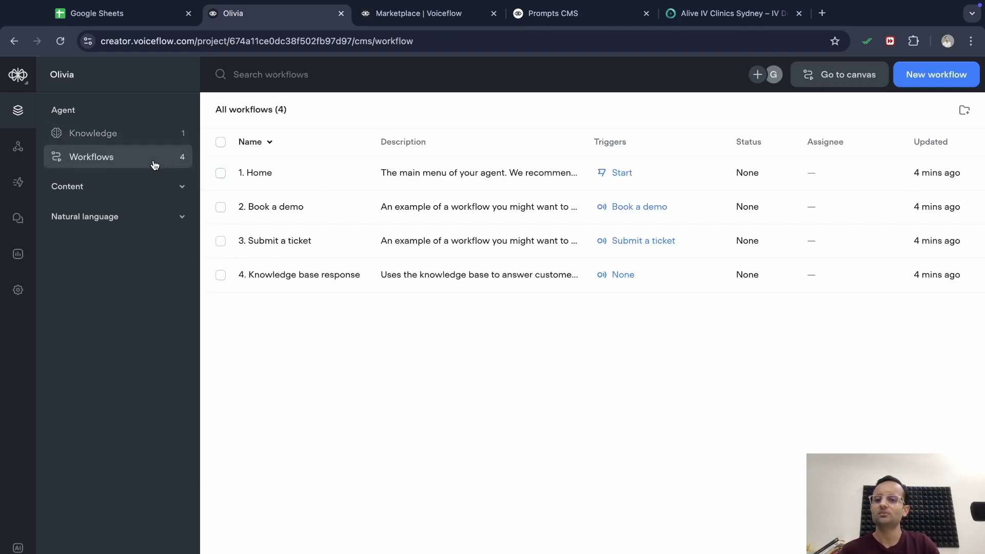
# Expand the Content and Natural language sections and open Olivia's six-message Messages list
pyautogui.click(123, 185)
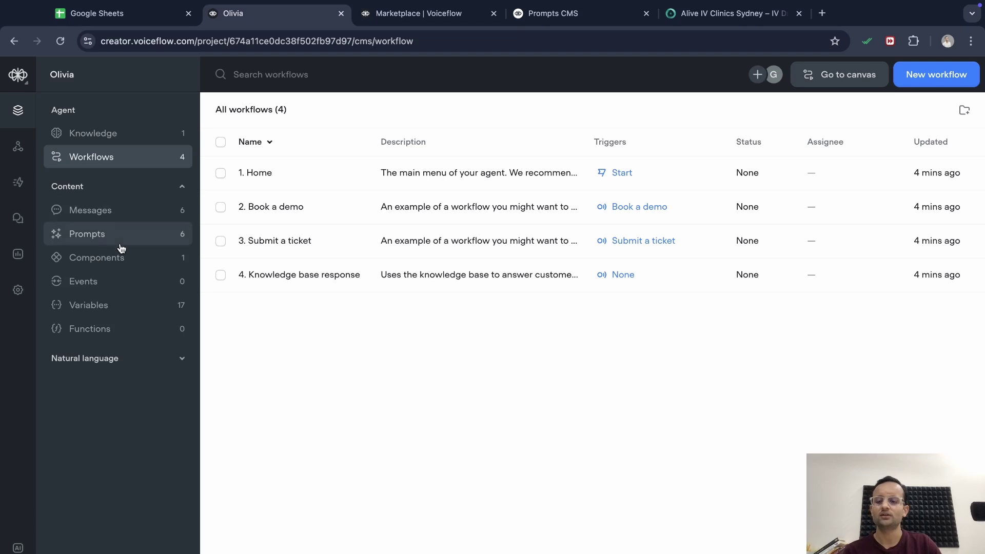
pyautogui.click(112, 357)
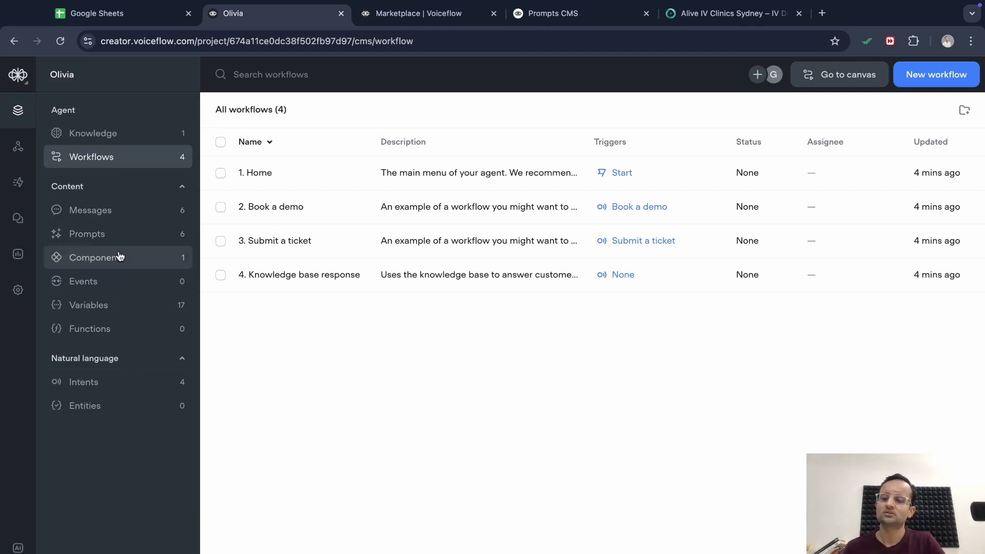
pyautogui.click(121, 222)
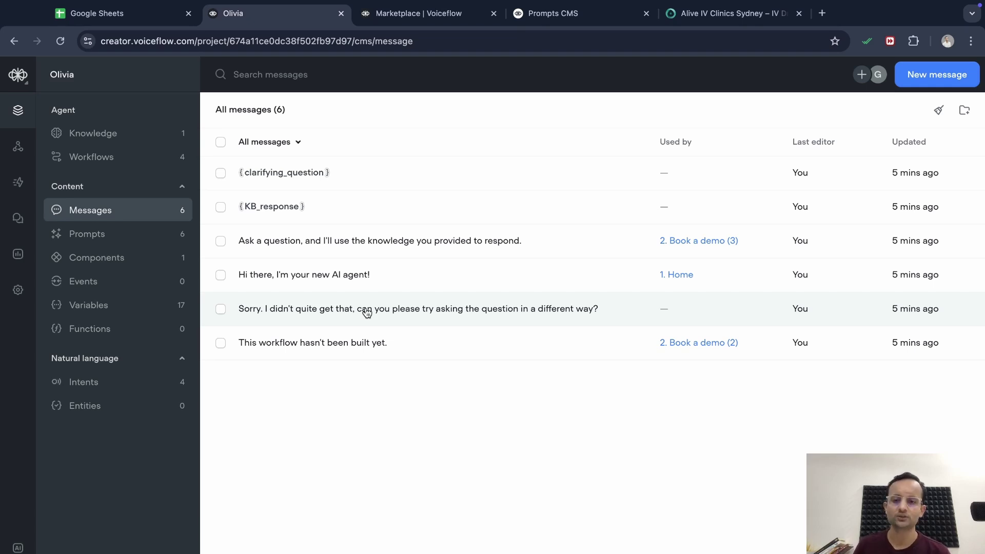
# Open the Prompts list with its Clarifying question prompts and KB response prompts folders
pyautogui.click(140, 233)
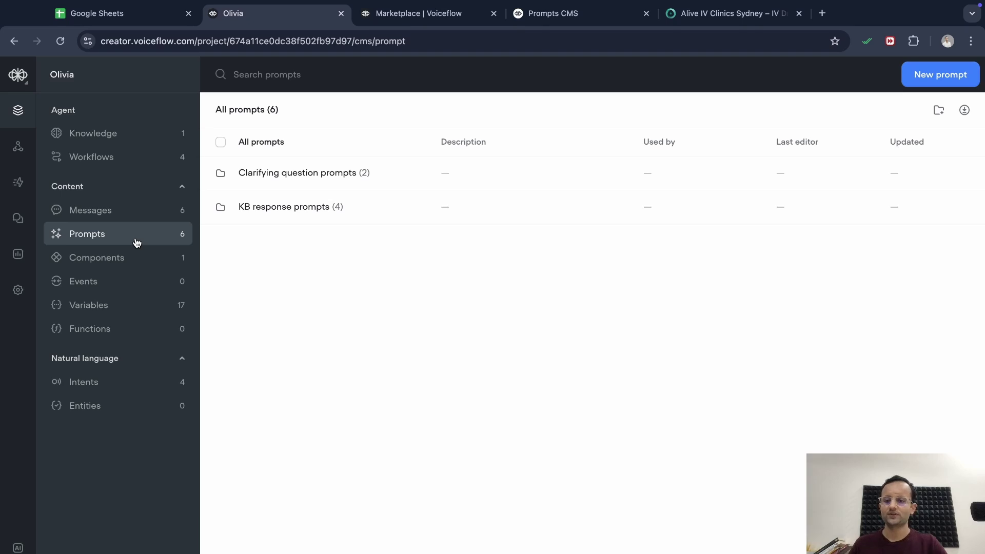
# Open the Components list showing the single 'Ask clarifying question' component
pyautogui.click(122, 268)
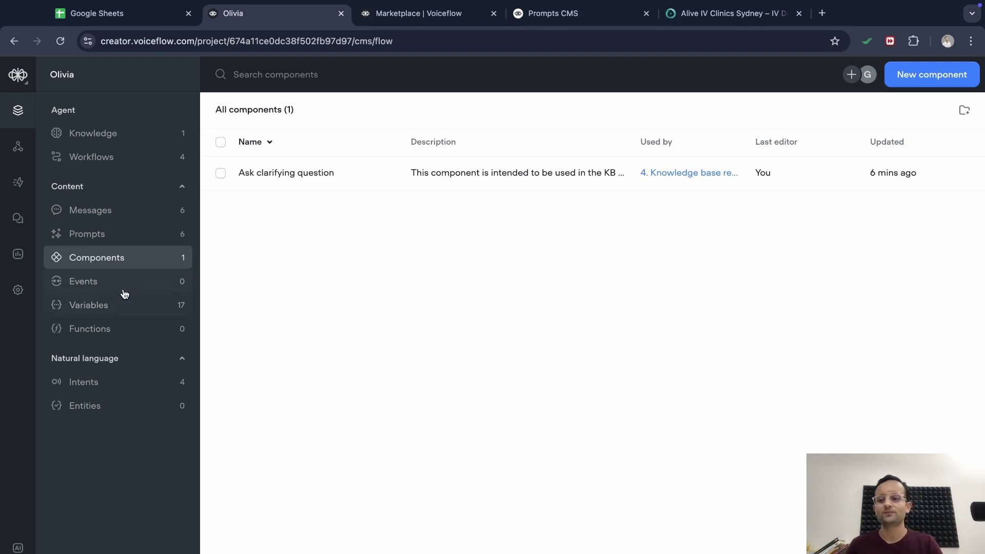
# Open Olivia's Events page from the Content section, confirming it has no events
pyautogui.click(125, 287)
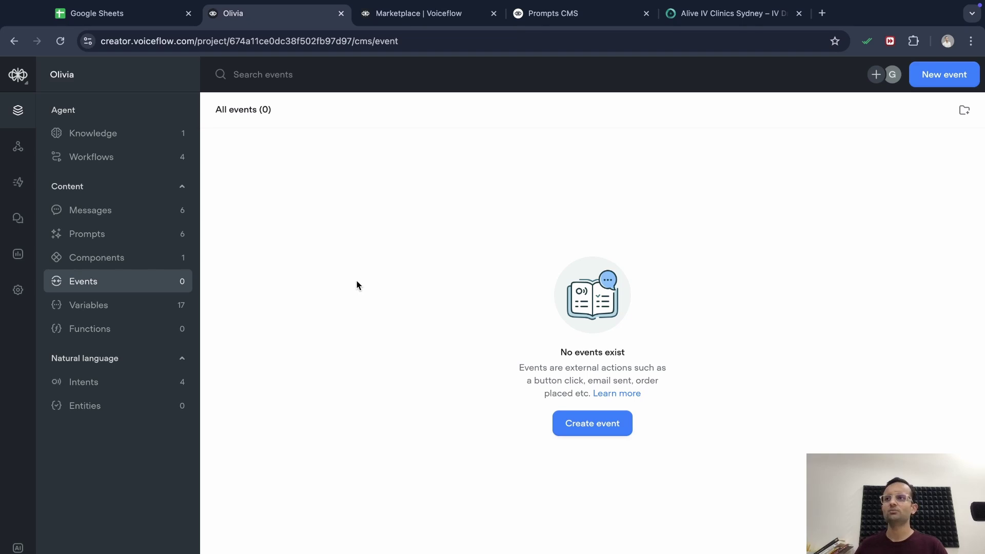
pyautogui.click(148, 308)
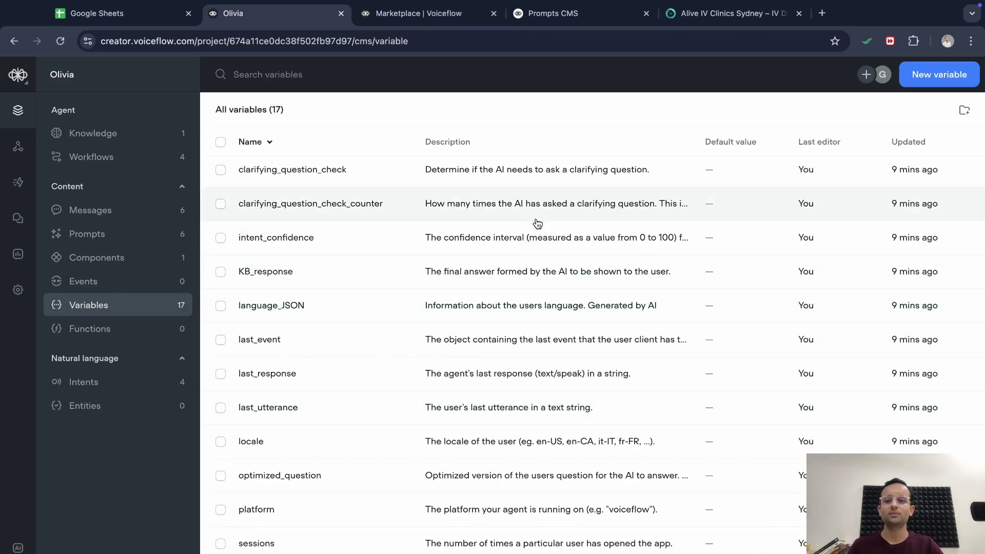
pyautogui.scroll(-2, 439, 364)
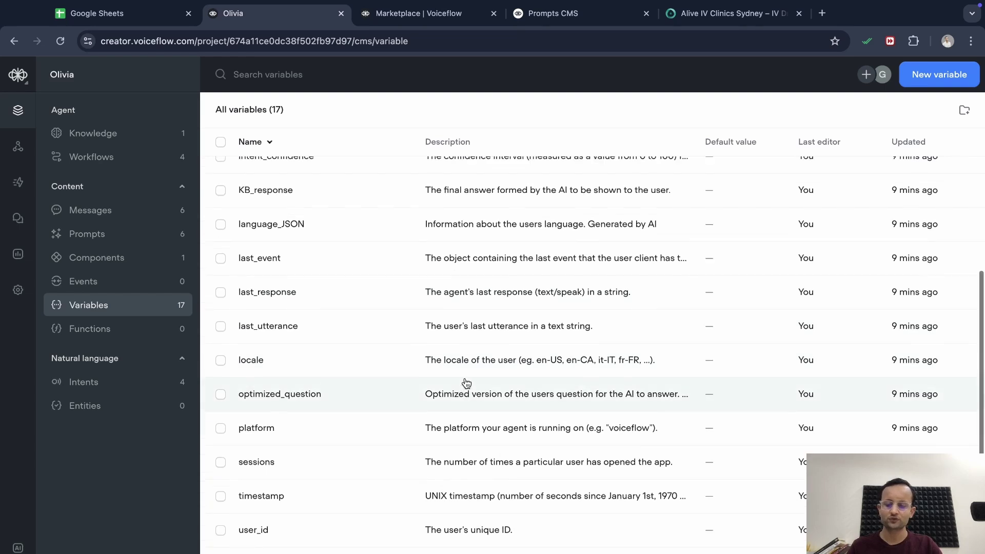
pyautogui.scroll(4, 467, 383)
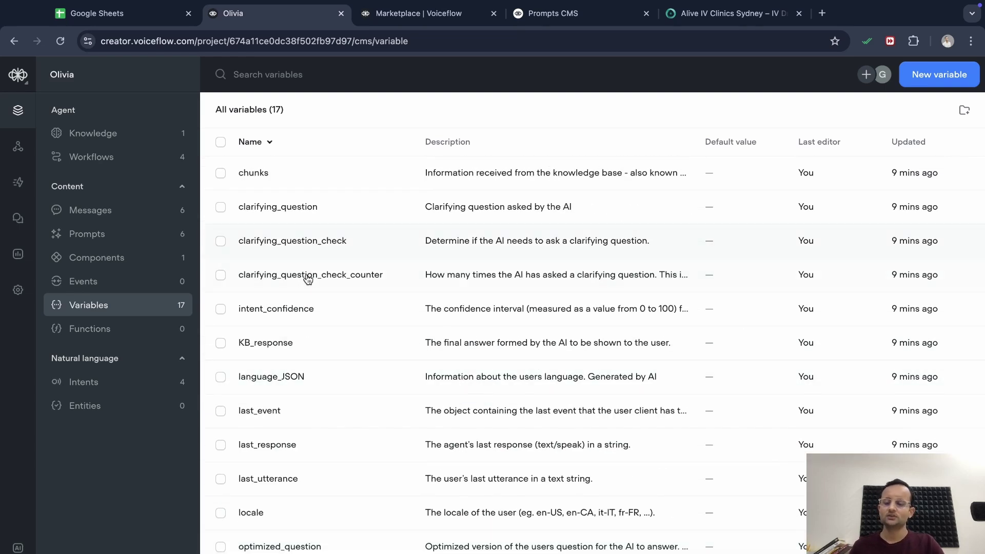
pyautogui.scroll(-1, 338, 348)
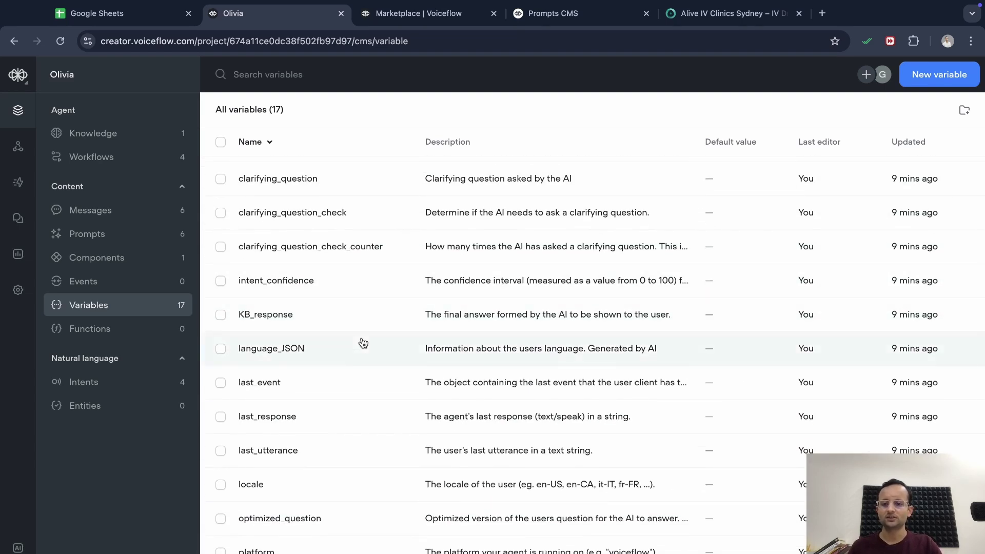
pyautogui.scroll(-3, 361, 343)
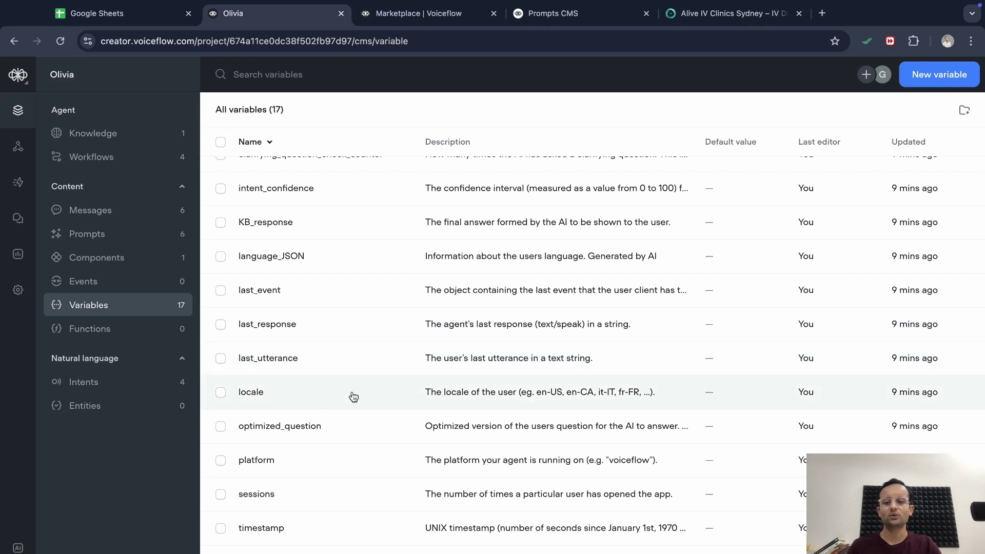
pyautogui.scroll(-1, 367, 460)
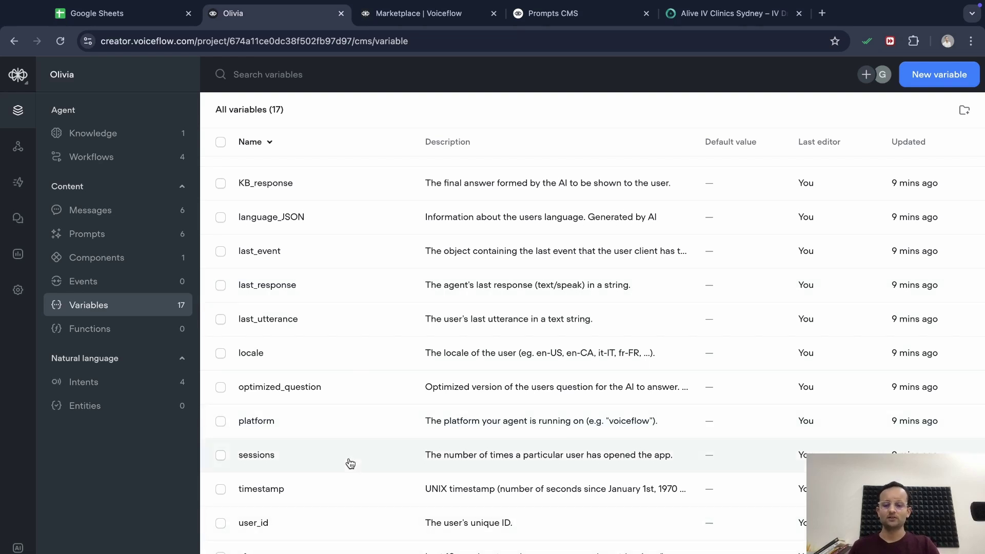
pyautogui.scroll(3, 348, 461)
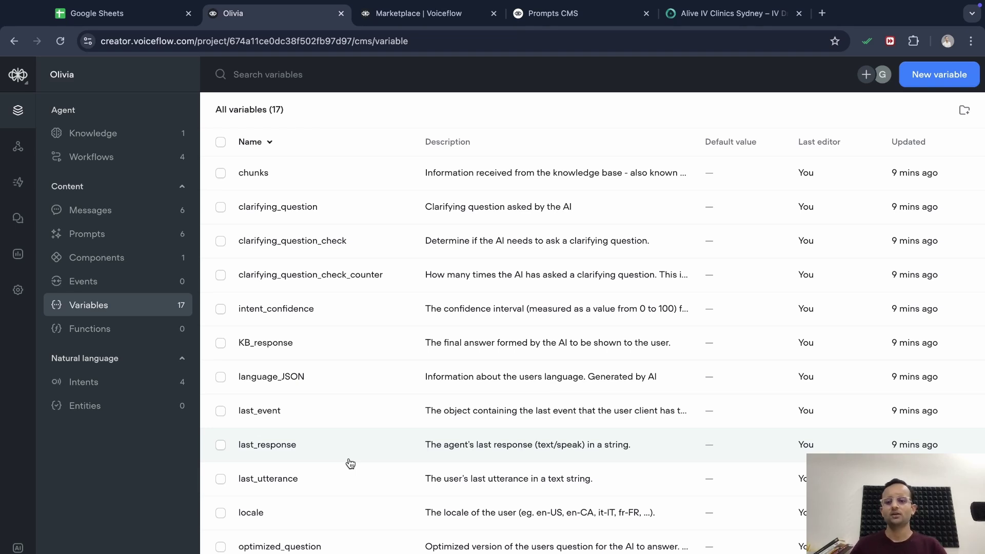
pyautogui.scroll(-1, 364, 450)
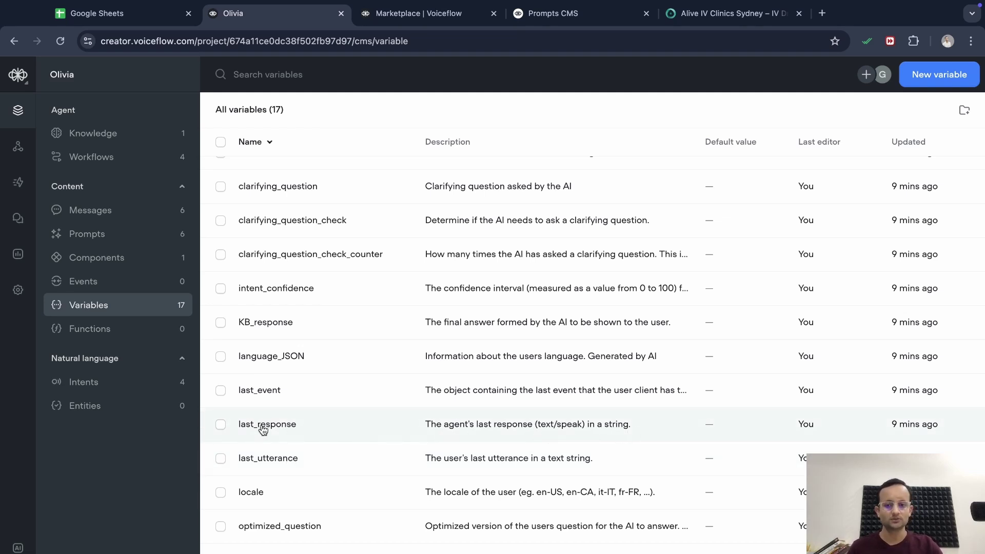
# Check the last_utterance variable's details, then open the empty Functions page
pyautogui.click(549, 462)
pyautogui.scroll(-3, 549, 462)
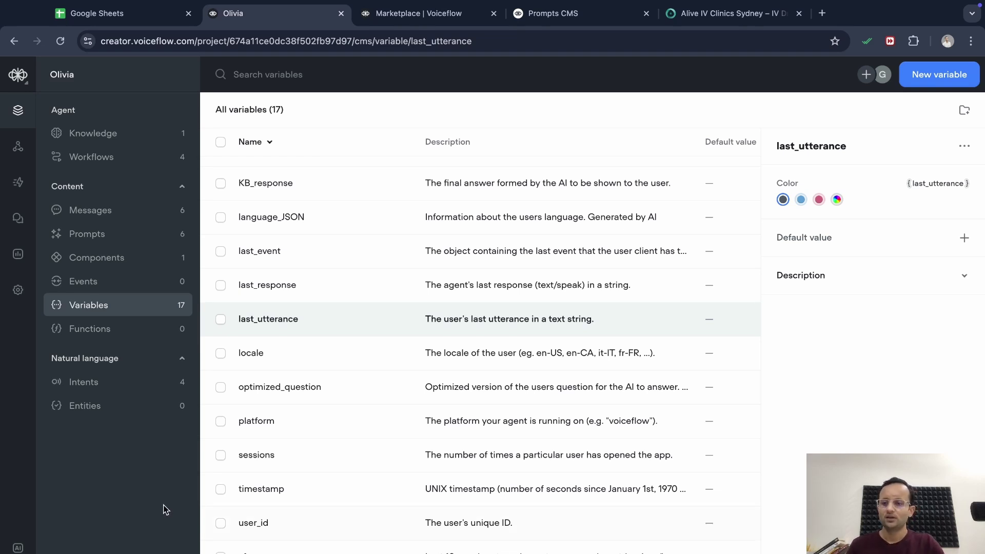
pyautogui.click(122, 334)
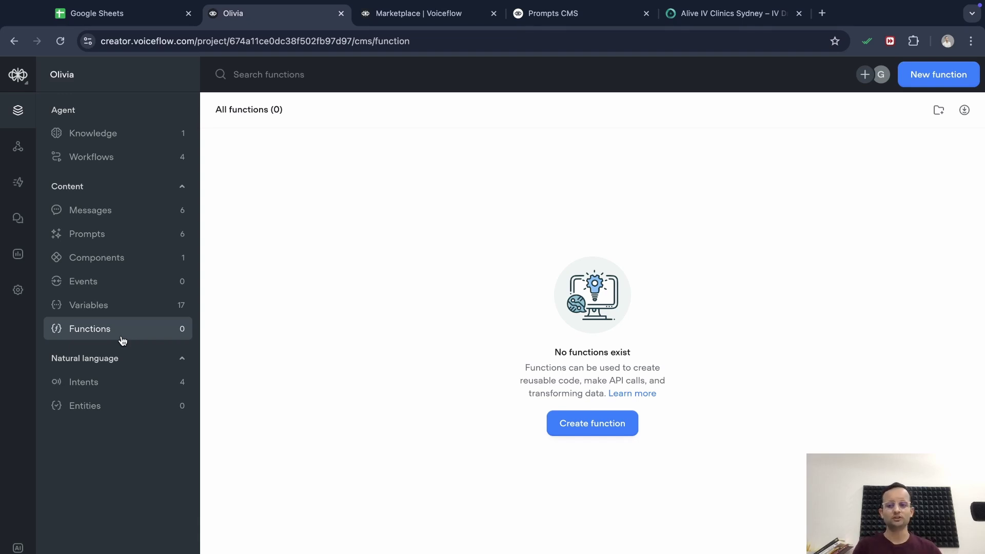
# Open the Intents list showing Book a demo, No, Submit a ticket and Yes
pyautogui.click(113, 383)
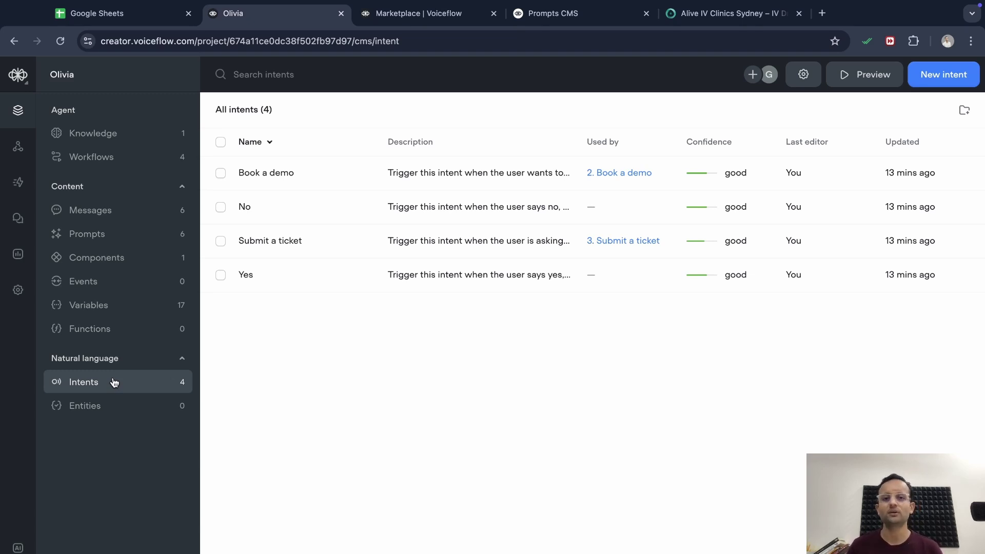
# Open the Entities page under Natural language, confirming it is empty
pyautogui.click(110, 406)
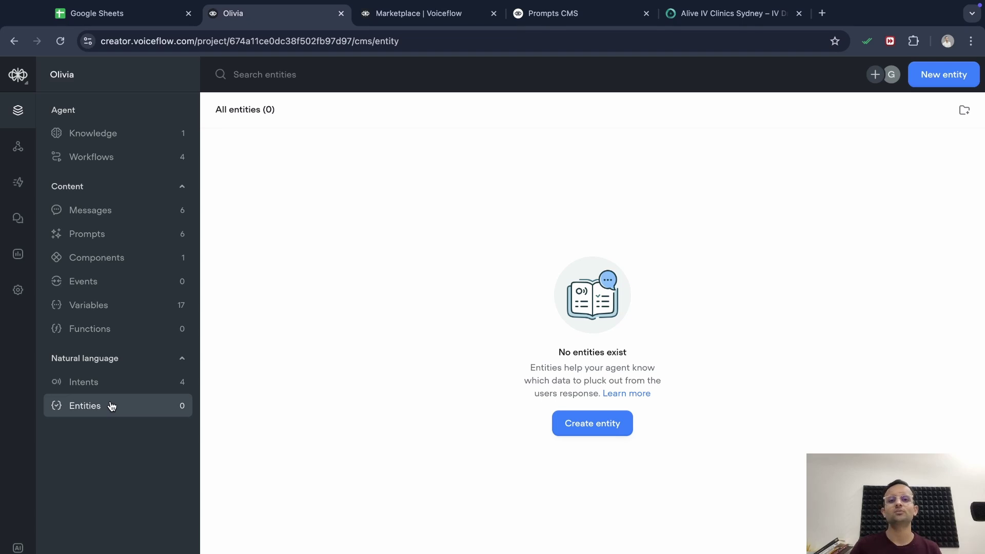
# Review the Widget and API keys integration settings, then open the Publish agent page for release V1
pyautogui.click(19, 147)
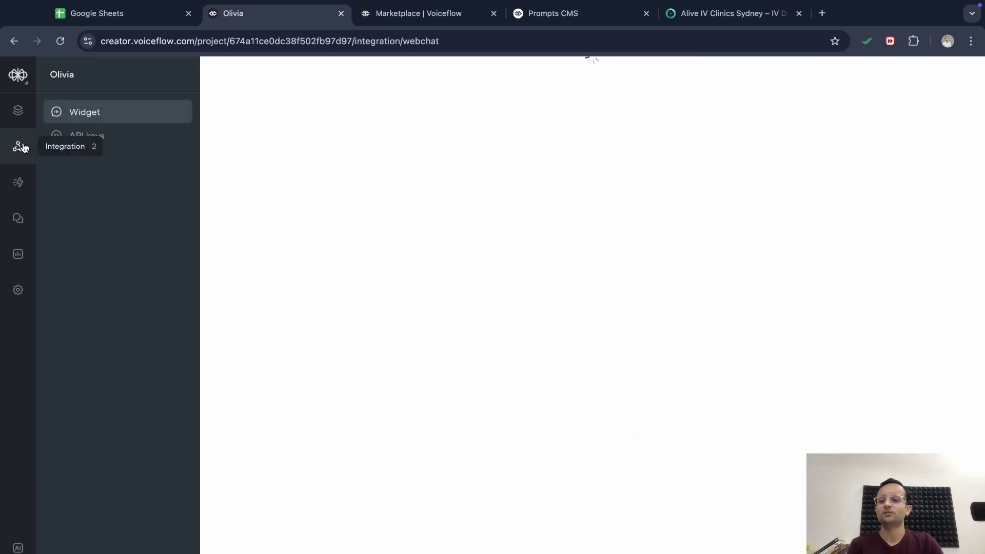
pyautogui.click(23, 122)
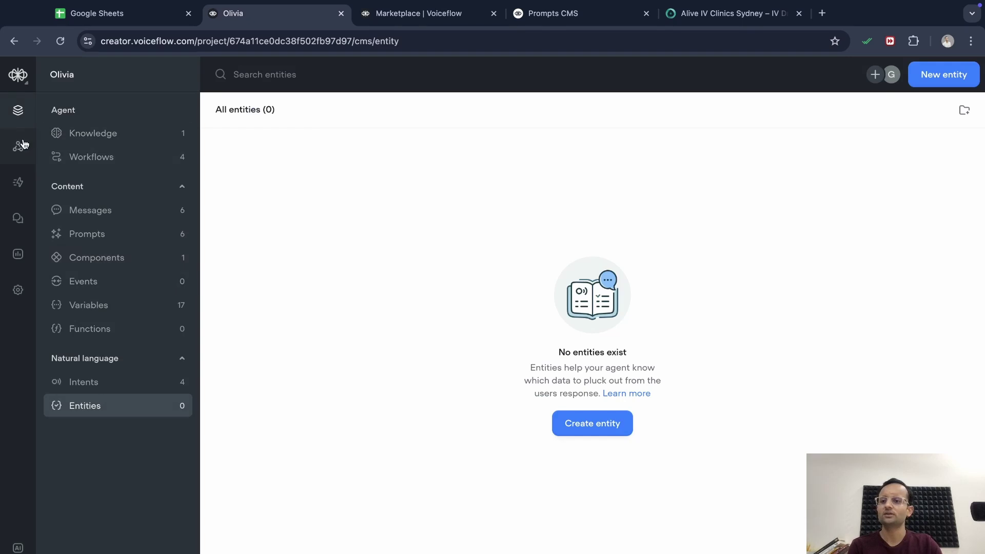
pyautogui.click(19, 145)
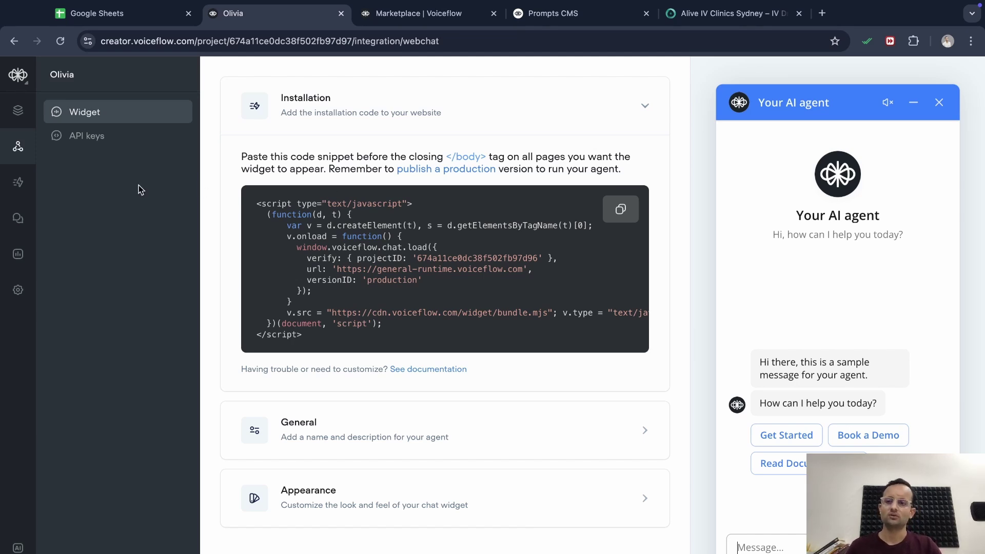
pyautogui.click(104, 141)
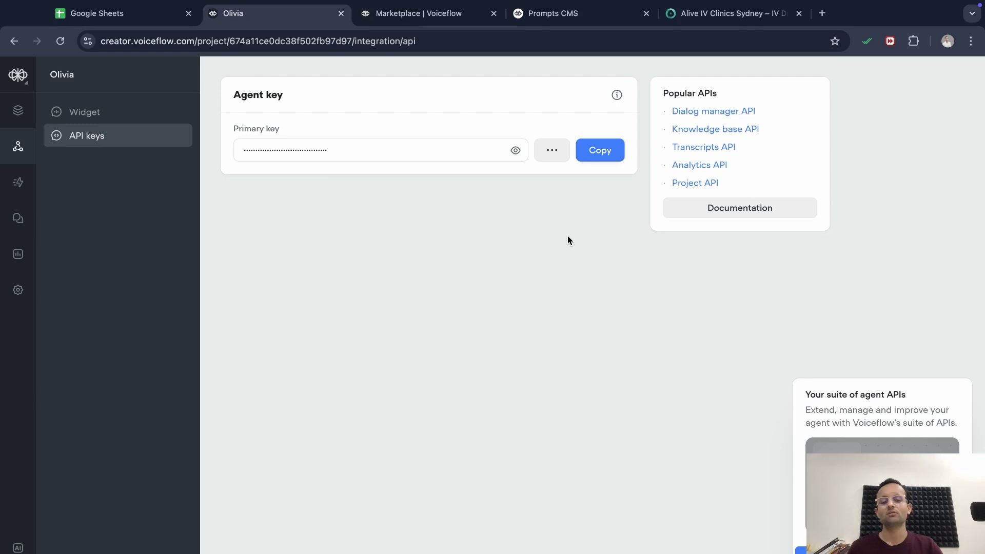
pyautogui.click(23, 186)
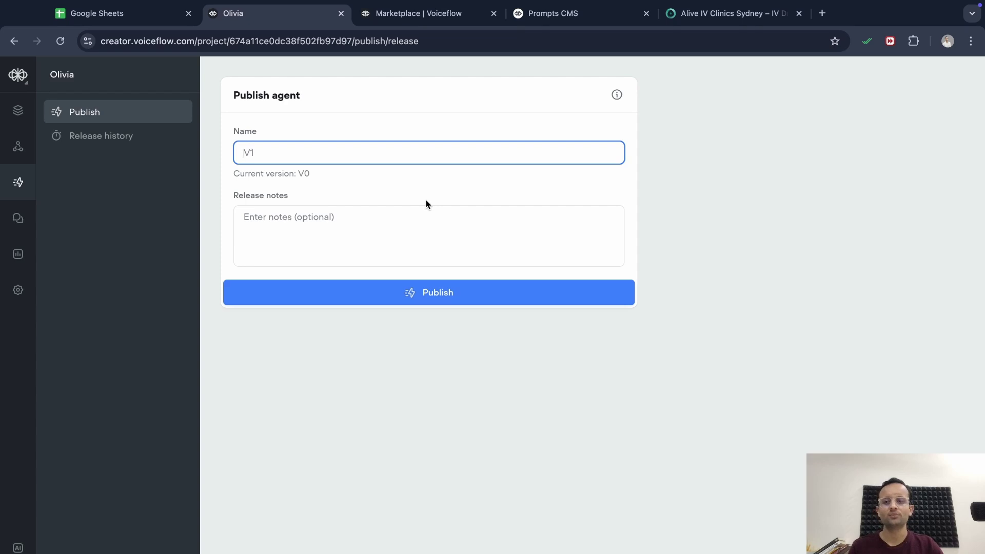
# Look over Olivia's transcripts, analytics, settings and environments, then return to the empty Entities list
pyautogui.click(19, 220)
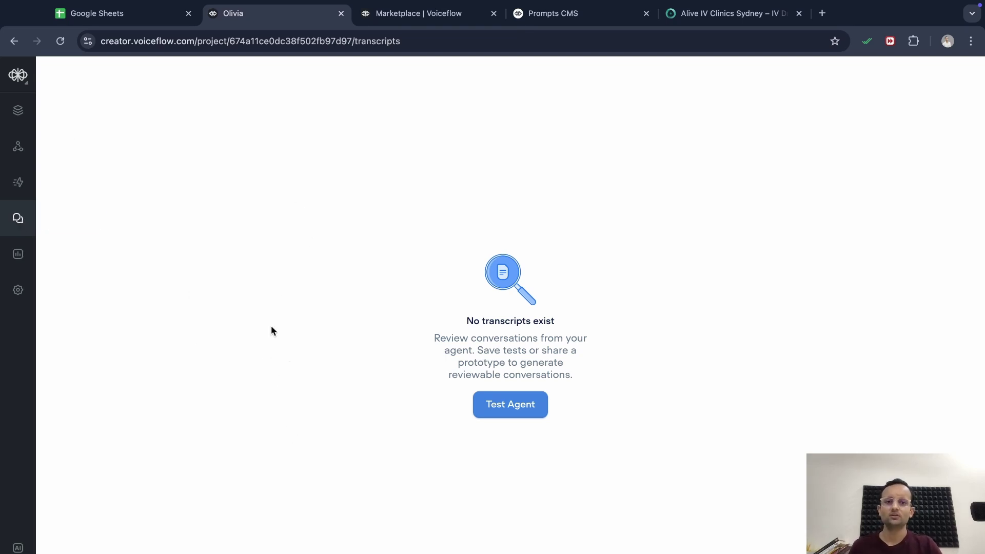
pyautogui.click(18, 254)
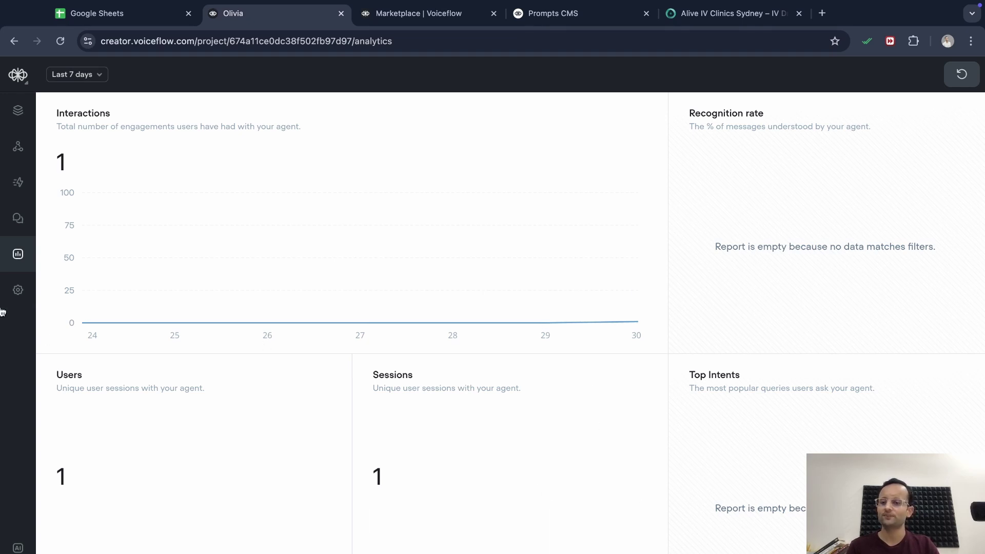
pyautogui.click(18, 293)
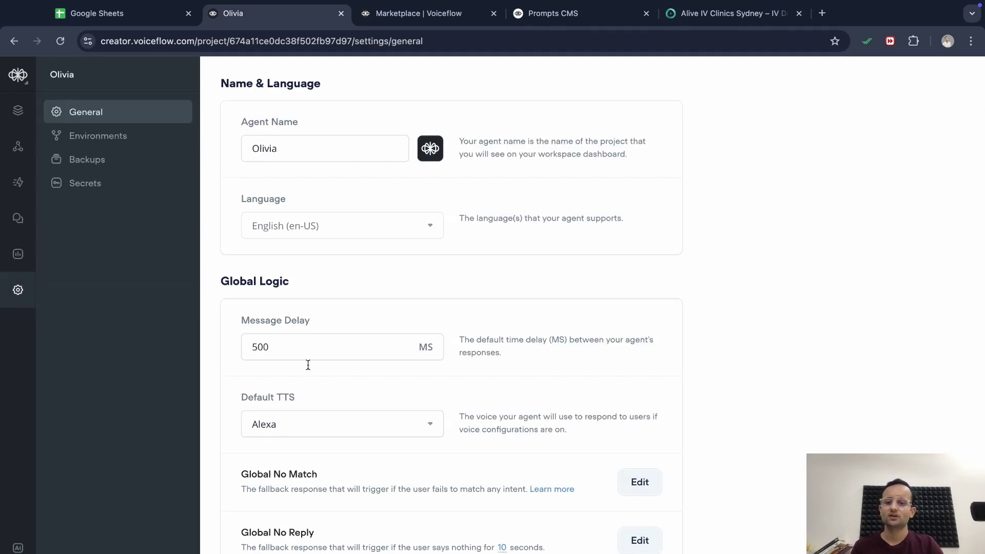
pyautogui.scroll(-3, 426, 442)
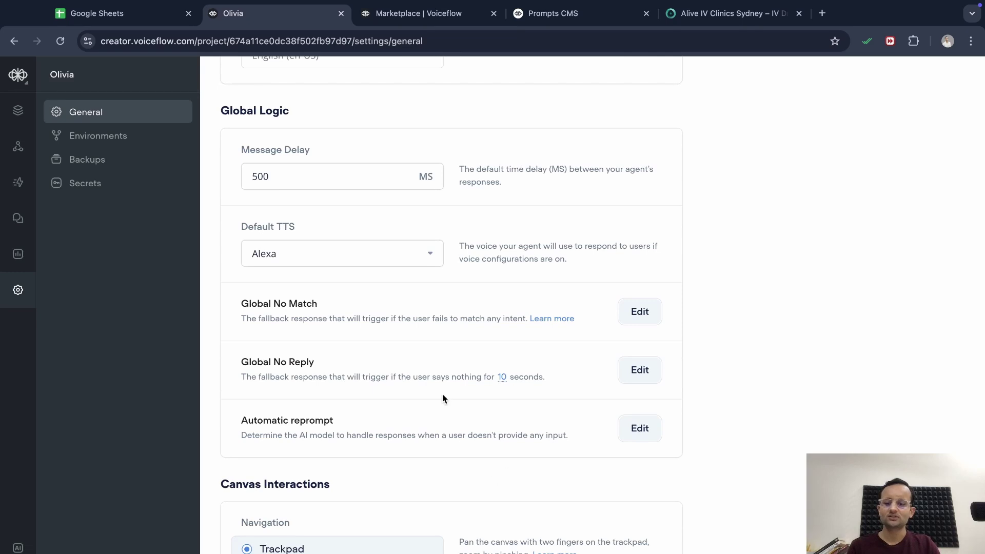
pyautogui.scroll(3, 444, 399)
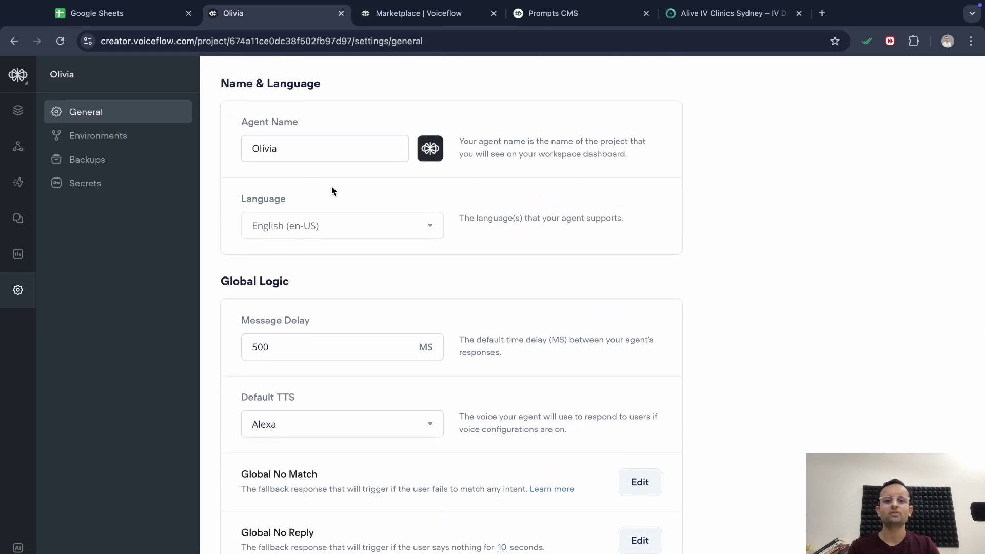
pyautogui.click(88, 145)
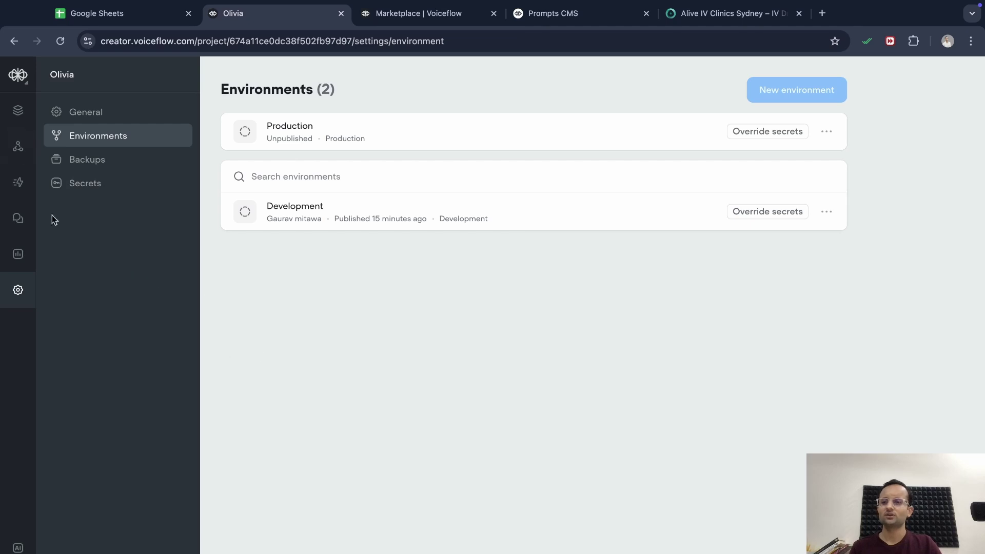
pyautogui.click(18, 111)
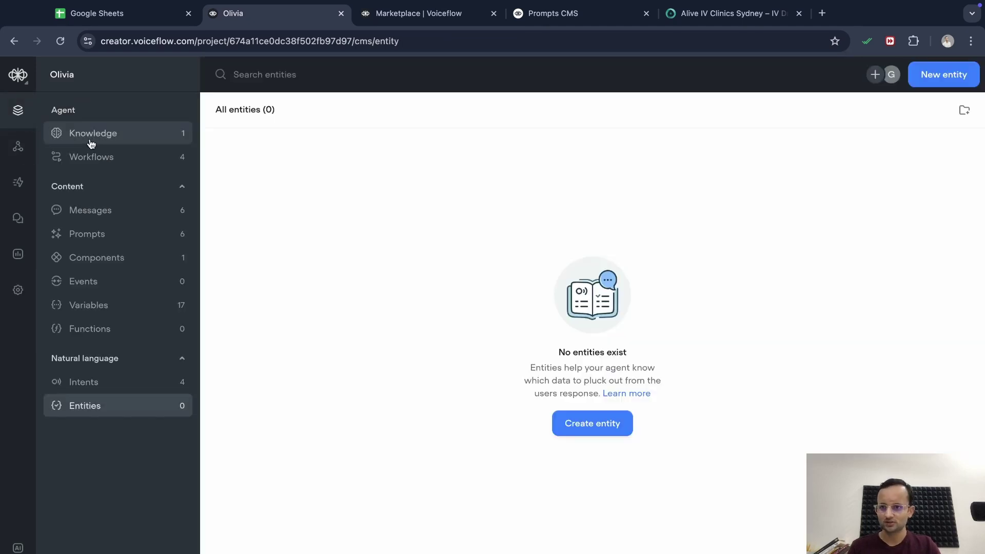
# Go to Olivia's workflows and open the 1. Home canvas, which holds only Start
pyautogui.click(93, 158)
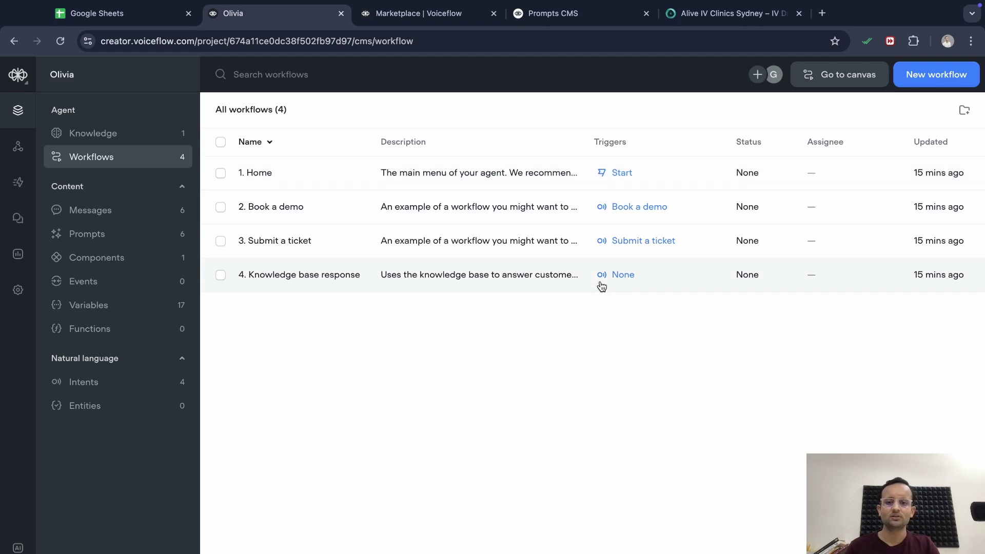
pyautogui.rightClick(583, 280)
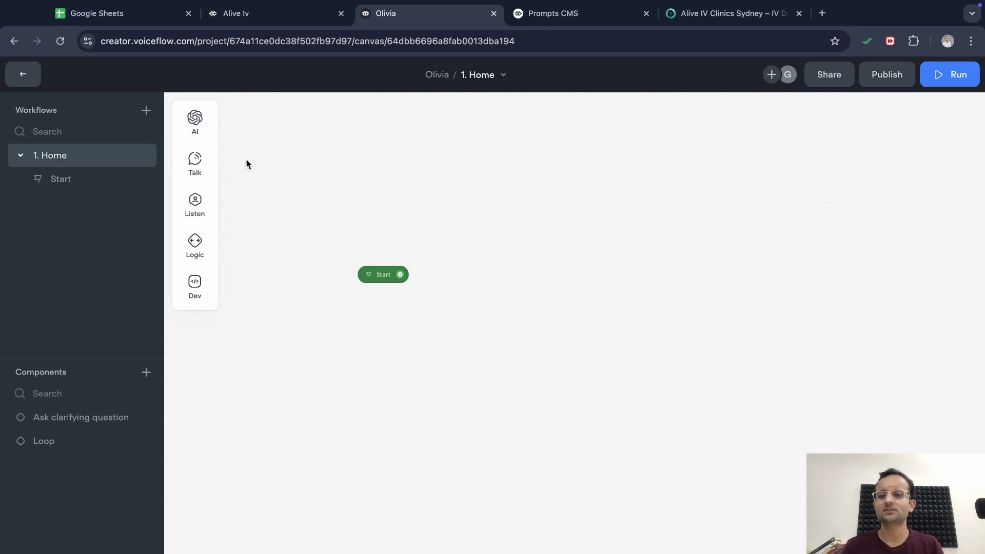
pyautogui.moveTo(190, 204)
pyautogui.moveTo(195, 116)
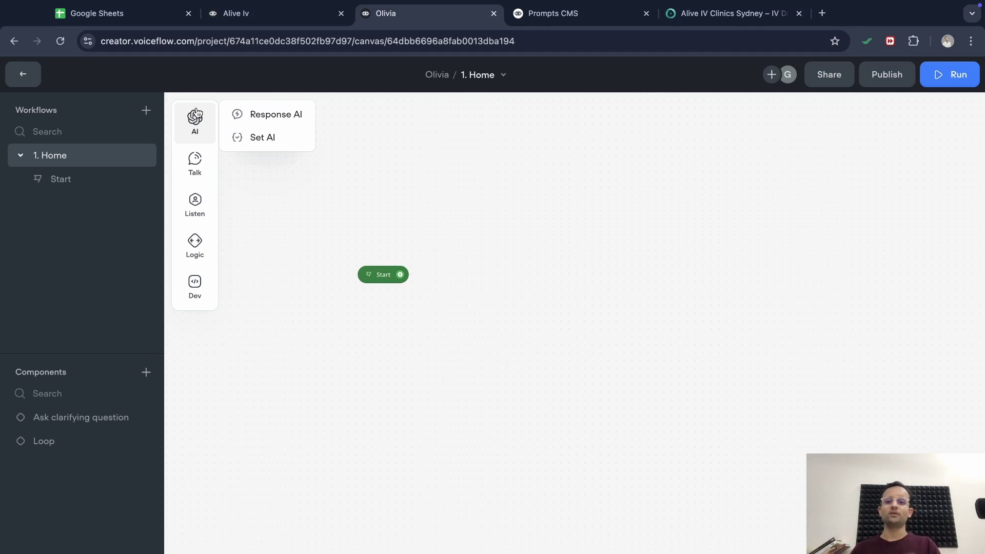
# Add a Response AI step, New Block 1, connected after Start
pyautogui.moveTo(269, 117); pyautogui.dragTo(513, 321)
pyautogui.moveTo(401, 277); pyautogui.dragTo(457, 338)
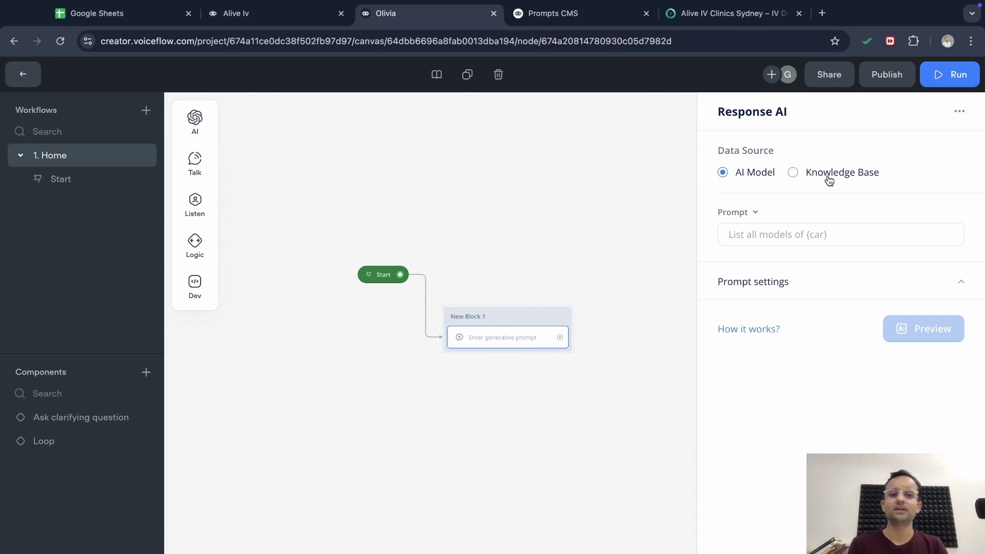
pyautogui.click(800, 229)
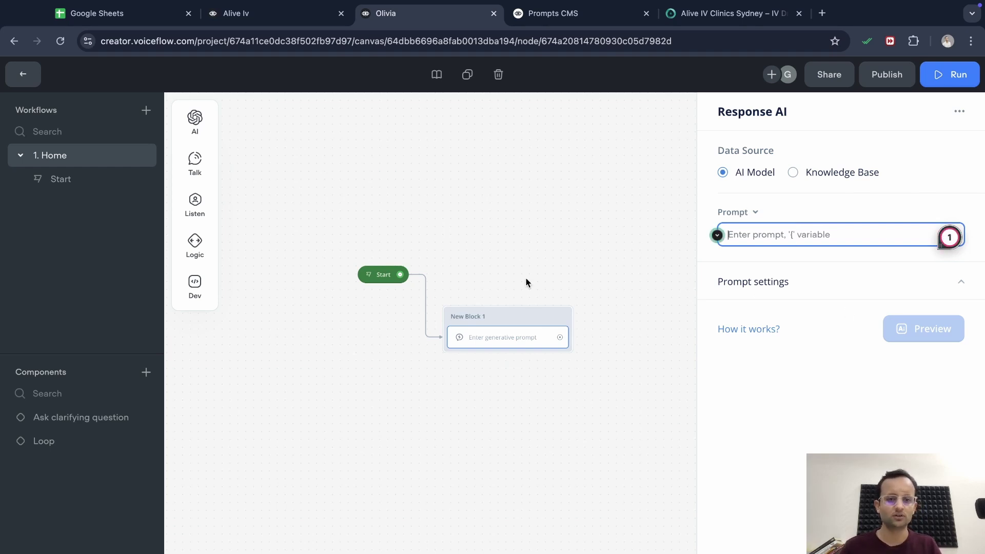
# Paste Alive Iv's Greeting prompt into New Block 1, so Olivia greets users in an Australian accent
pyautogui.click(257, 14)
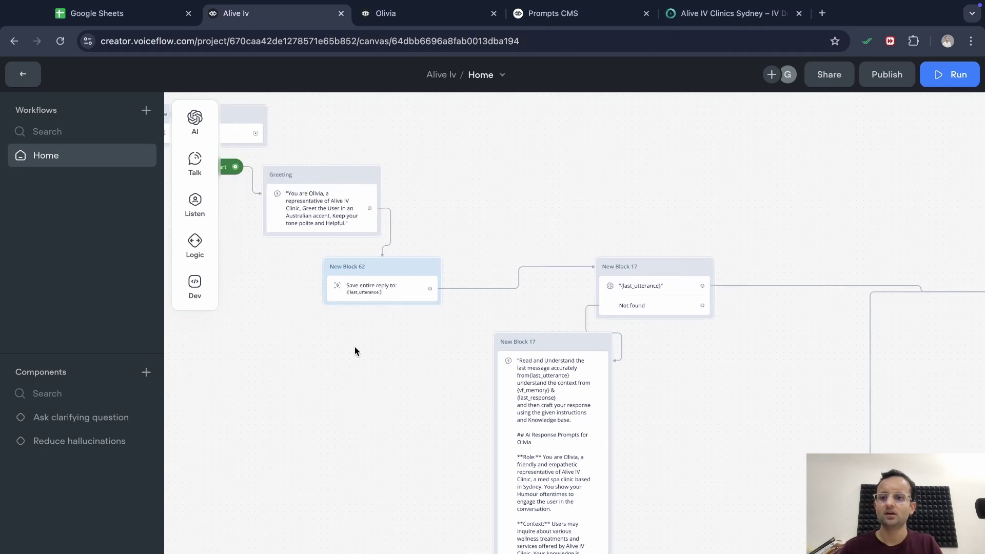
pyautogui.click(336, 226)
pyautogui.click(820, 269)
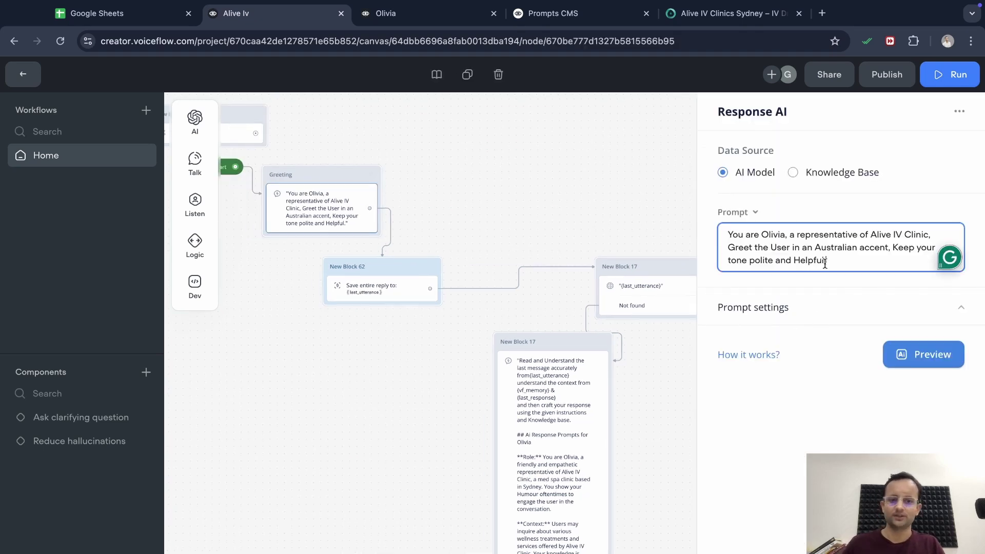
pyautogui.hotkey('ctrl', 'a')
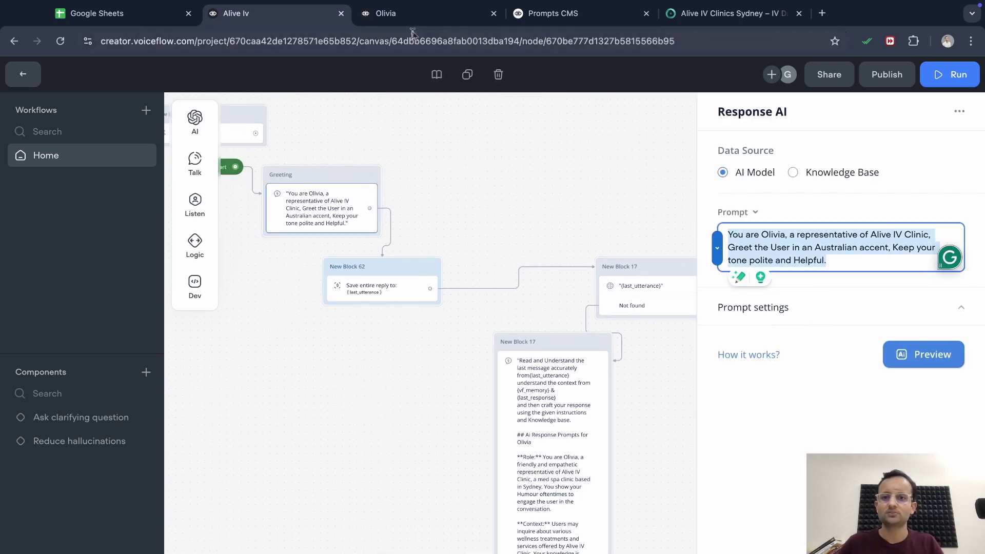
pyautogui.click(390, 13)
pyautogui.write('"You are Olivia, a representative of Alive IV Clinic, Greet the User in an Australian accent, Keep your tone polite and Helpful."')
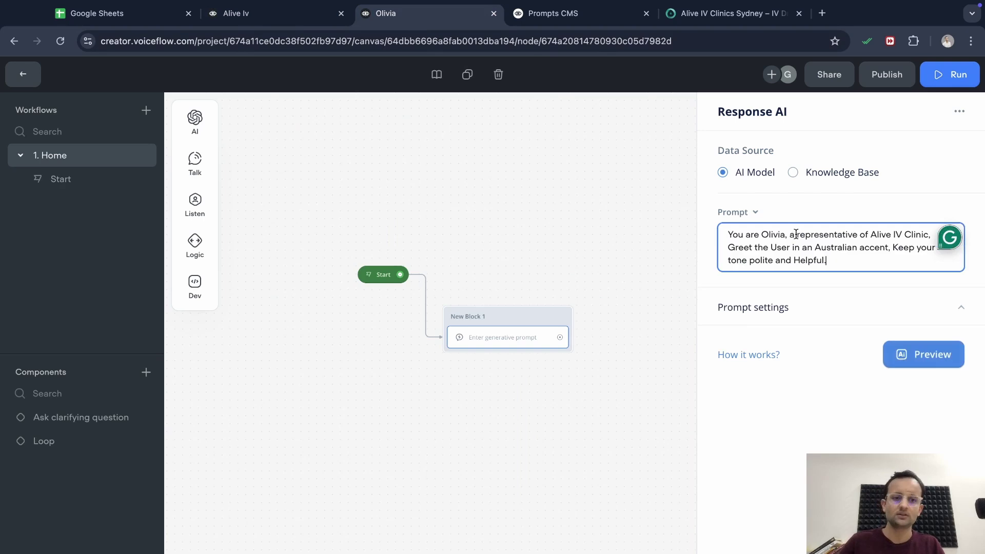
pyautogui.click(665, 298)
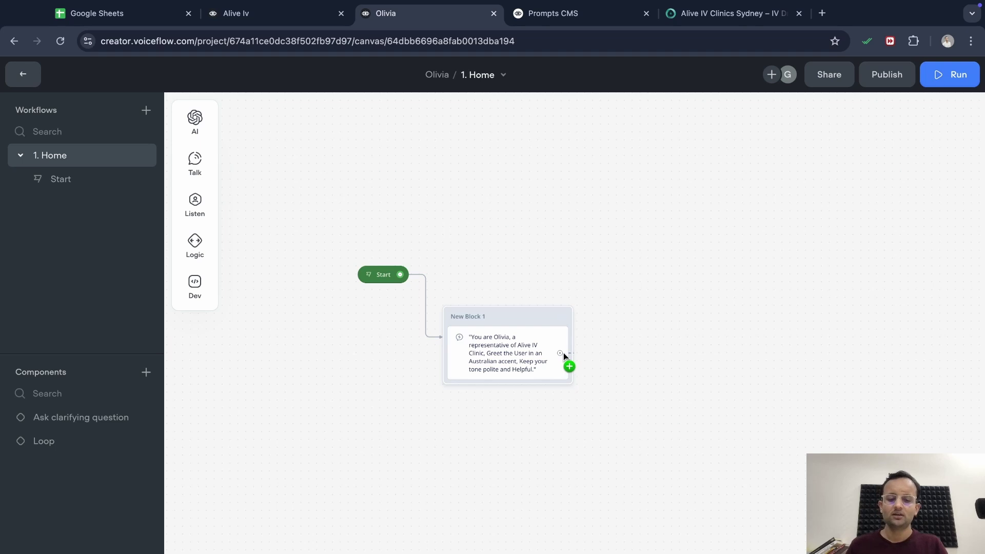
# Delete the trial Message block, leaving only Start and the greeting block on the canvas
pyautogui.moveTo(560, 353); pyautogui.dragTo(668, 265)
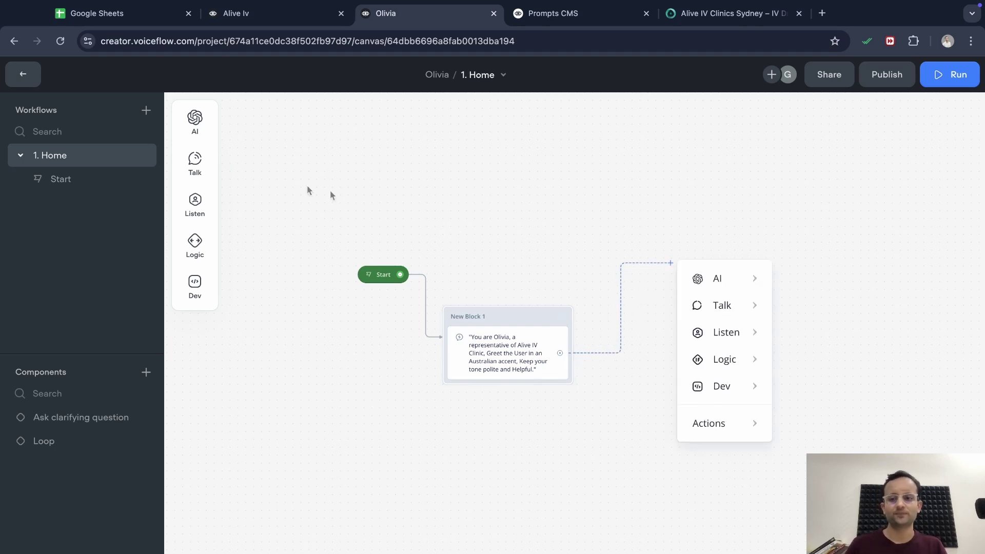
pyautogui.moveTo(201, 171)
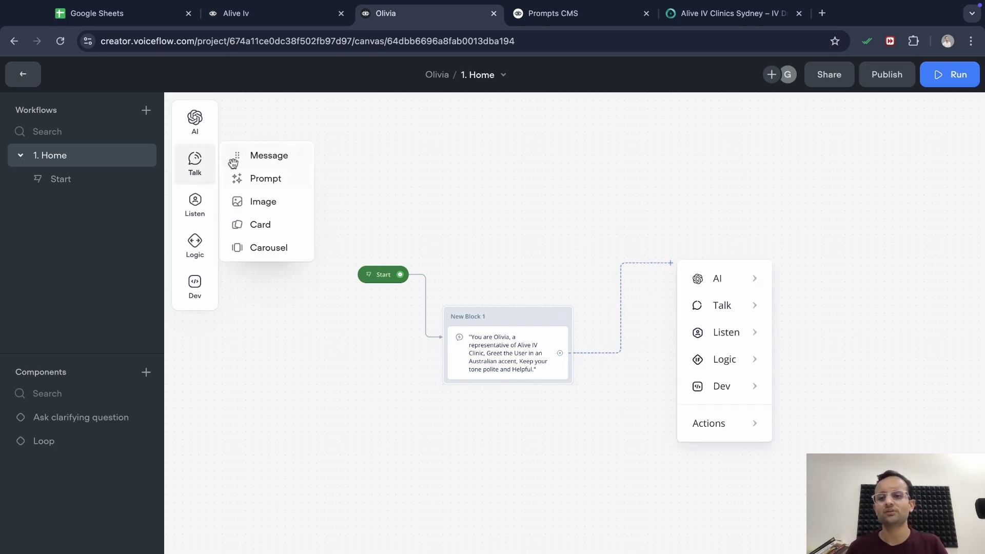
pyautogui.moveTo(249, 158); pyautogui.dragTo(506, 449)
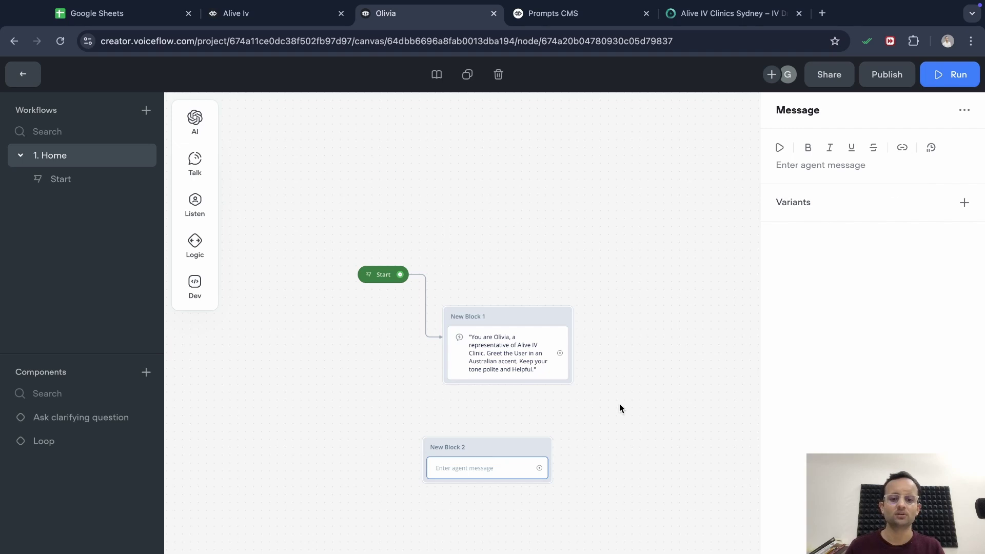
pyautogui.click(515, 453)
pyautogui.press('Delete')
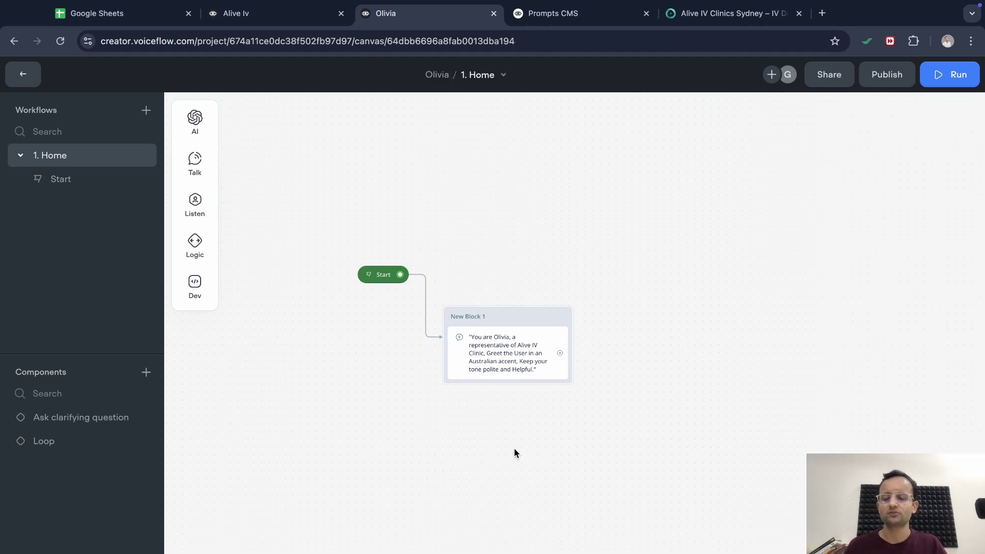
pyautogui.moveTo(195, 160)
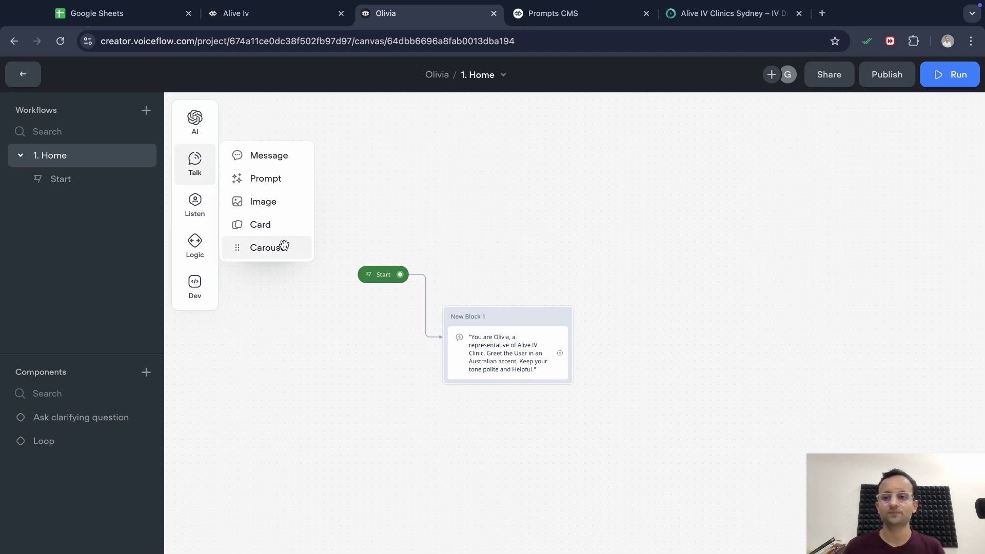
pyautogui.moveTo(209, 216)
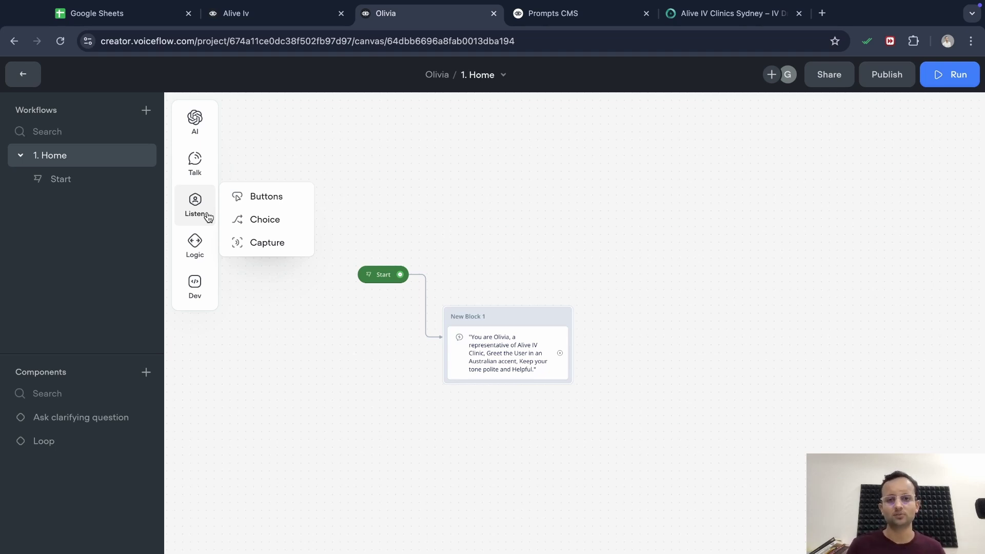
pyautogui.moveTo(199, 256)
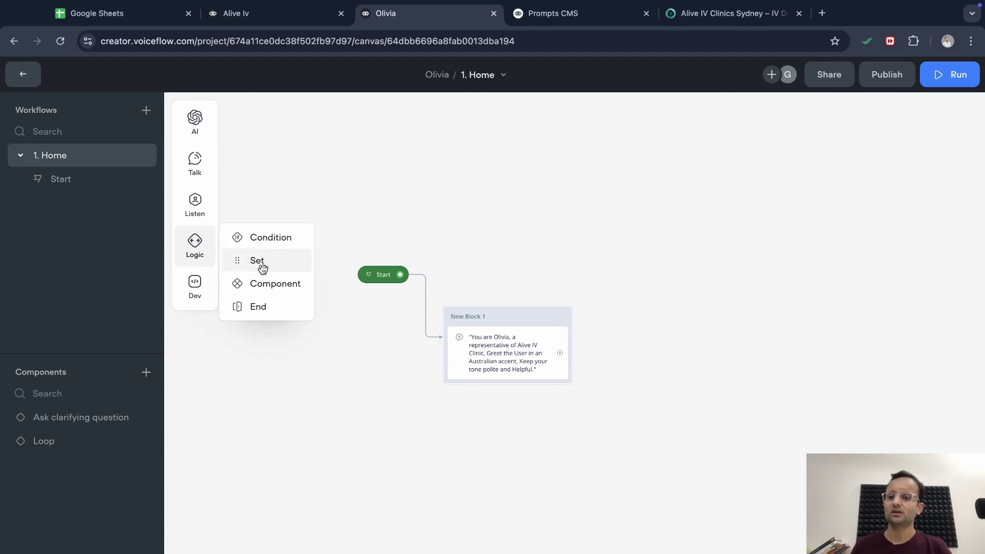
pyautogui.moveTo(197, 122)
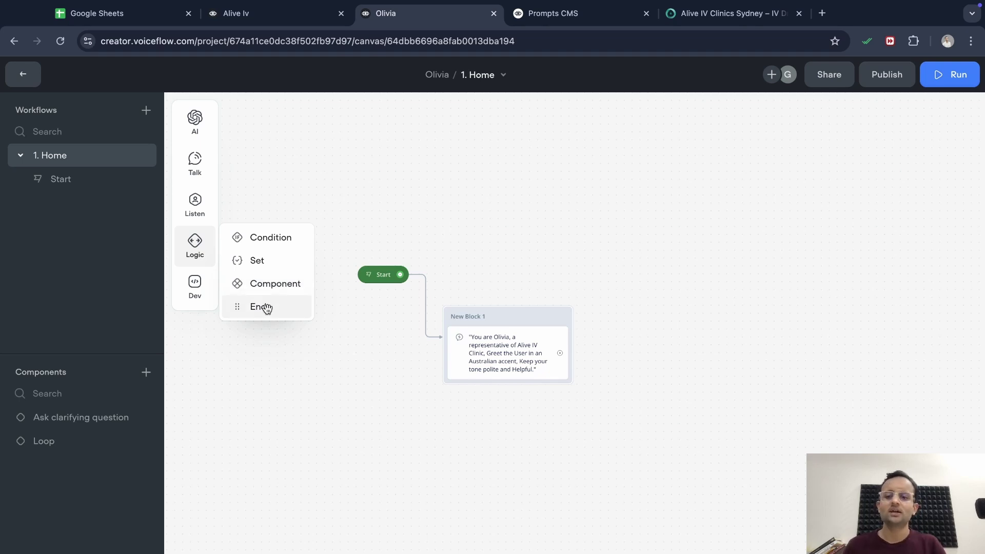
# Place an end step on the canvas
pyautogui.moveTo(268, 308); pyautogui.dragTo(913, 503)
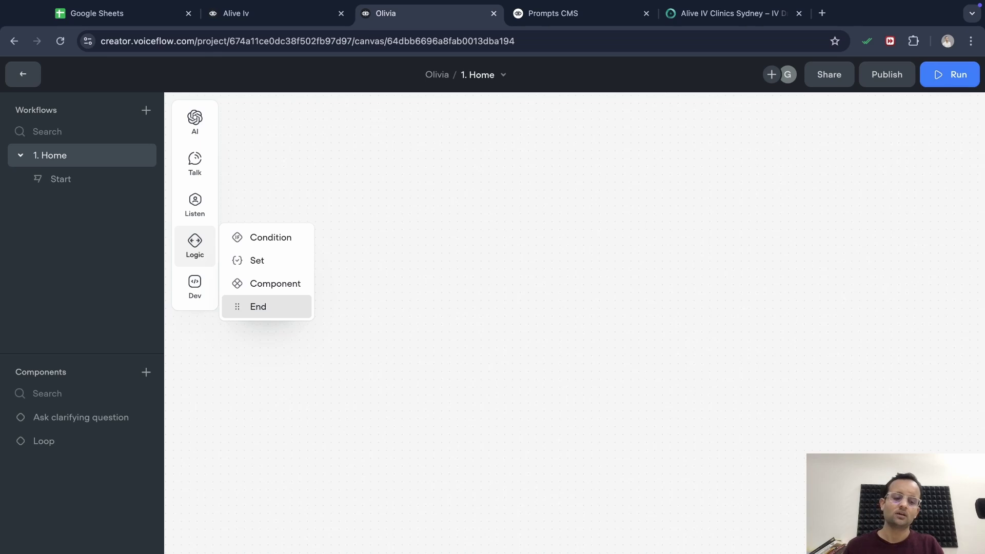
pyautogui.moveTo(913, 502); pyautogui.dragTo(619, 552)
pyautogui.click(592, 443)
pyautogui.scroll(-5, 583, 444)
pyautogui.hscroll(-5, 408, 370)
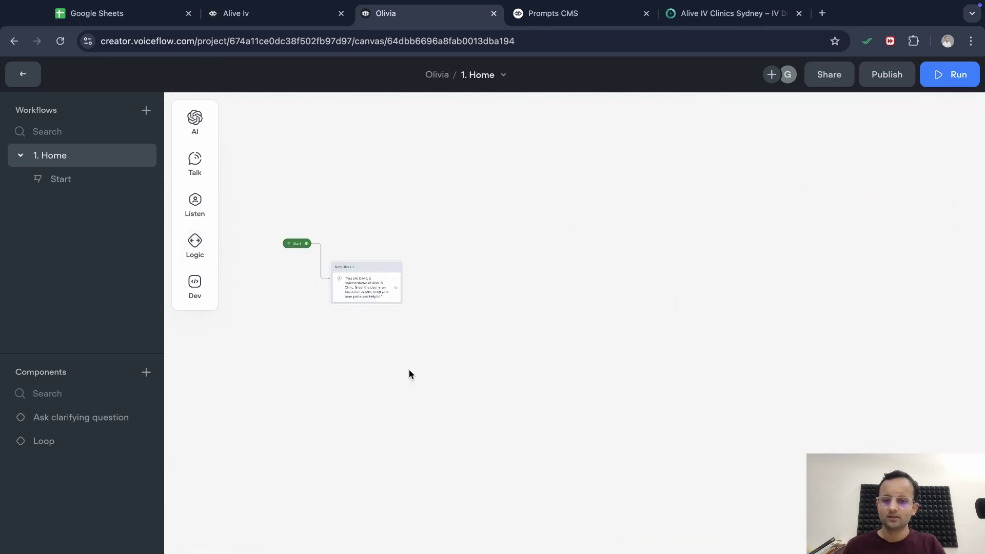
pyautogui.scroll(8, 408, 369)
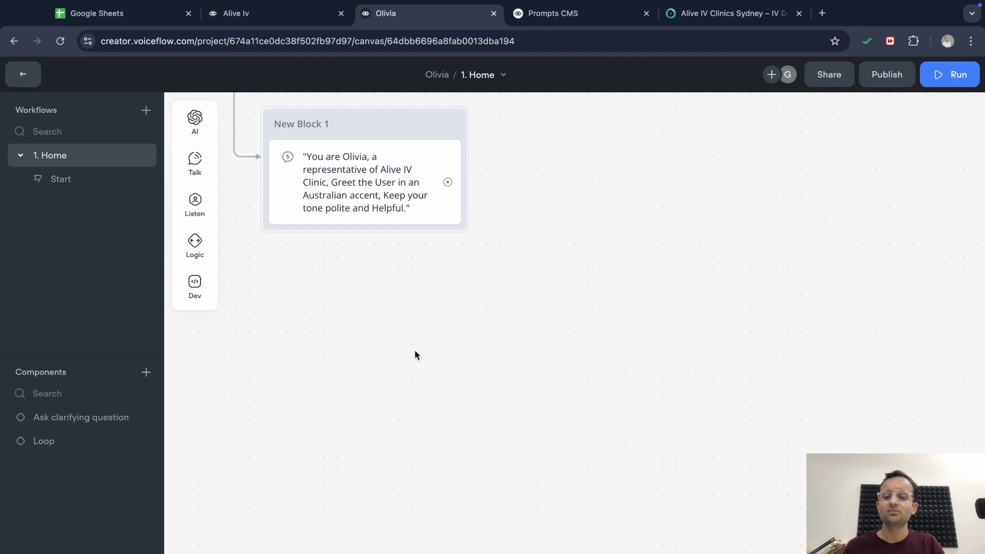
pyautogui.scroll(3, 416, 354)
pyautogui.hscroll(-4, 415, 354)
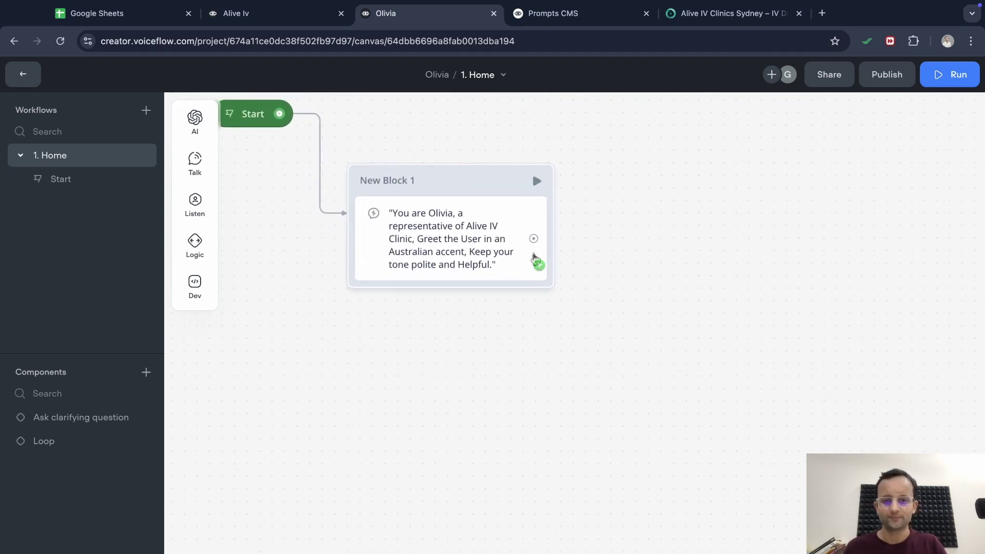
# Add New Block 3 after the greeting: a Capture step saving the entire user reply to last_utterance
pyautogui.moveTo(534, 240); pyautogui.dragTo(715, 352)
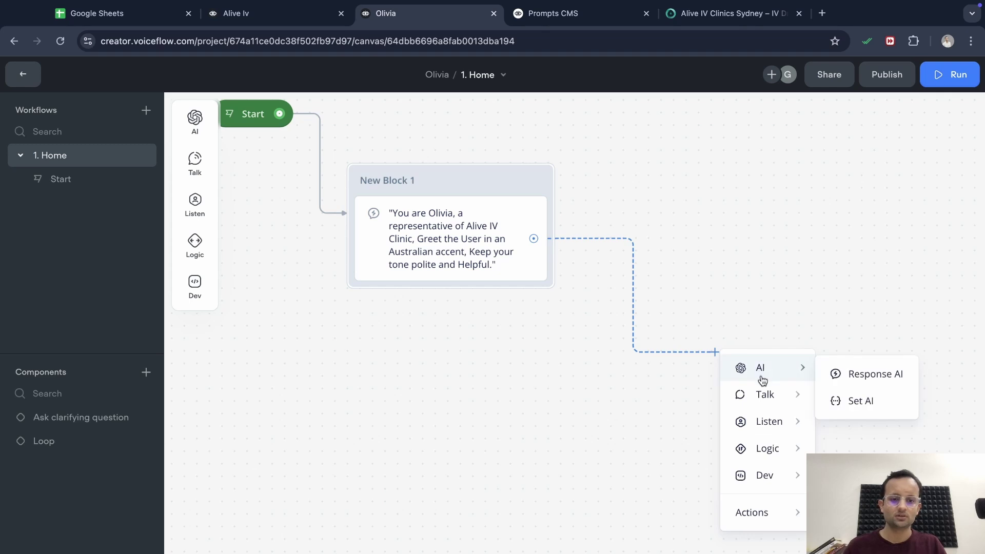
pyautogui.moveTo(770, 420)
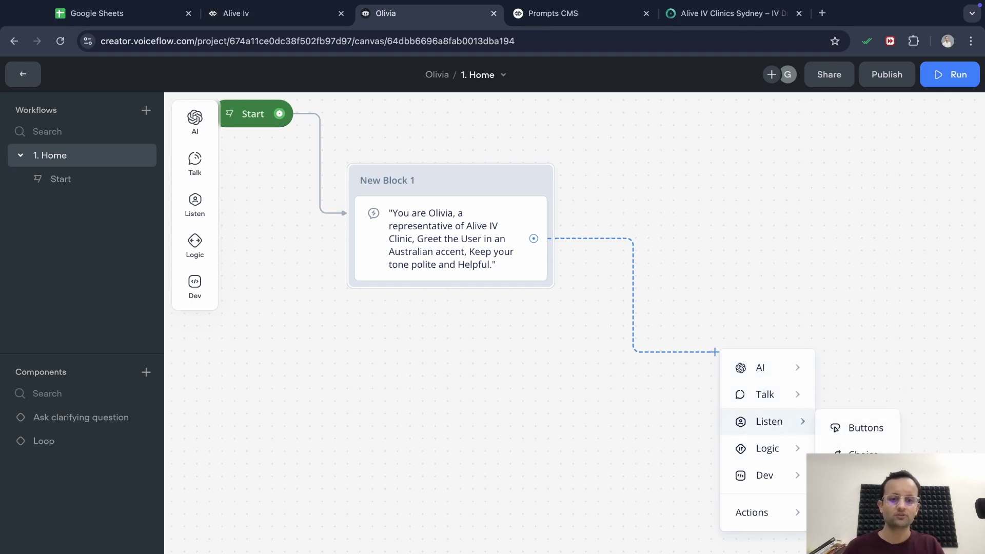
pyautogui.click(855, 480)
pyautogui.click(628, 426)
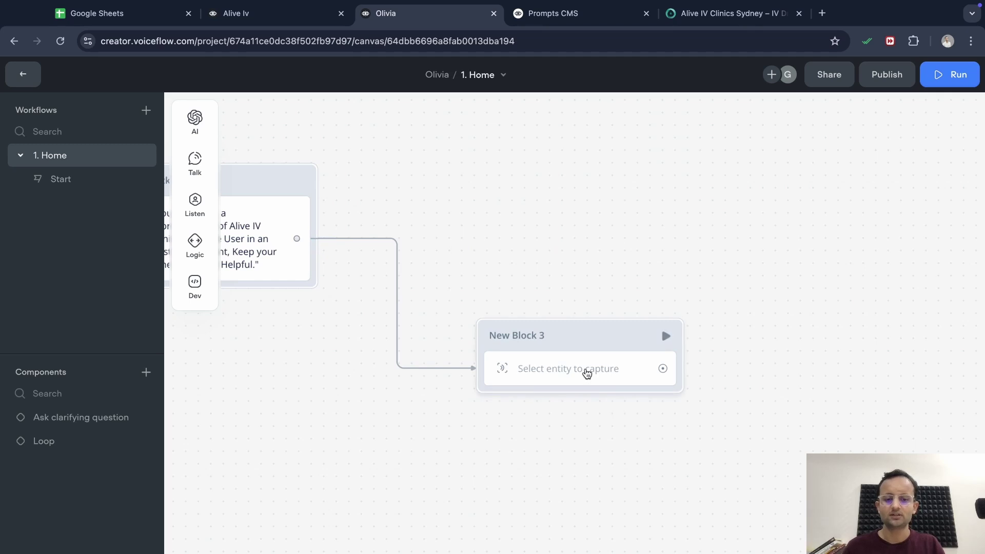
pyautogui.click(587, 372)
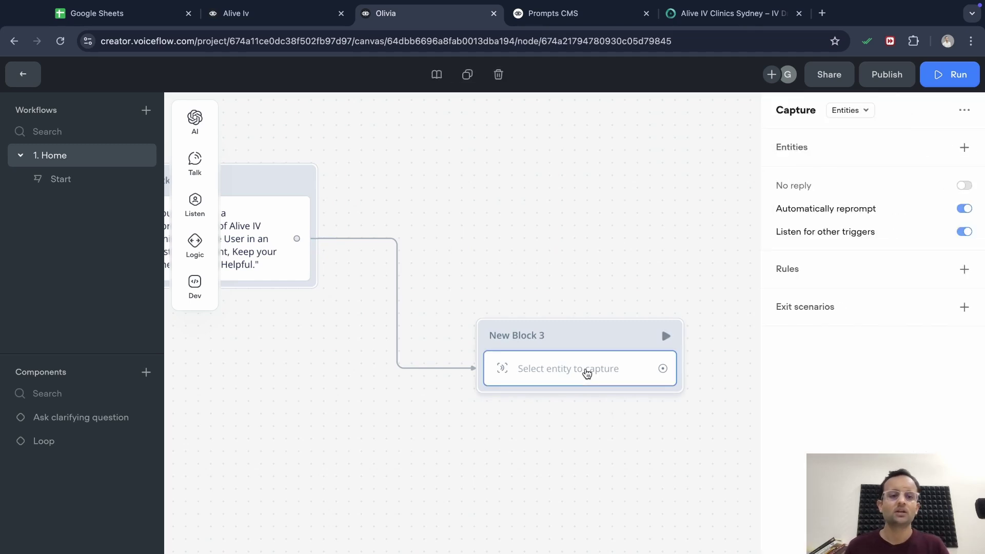
pyautogui.click(863, 112)
pyautogui.click(858, 157)
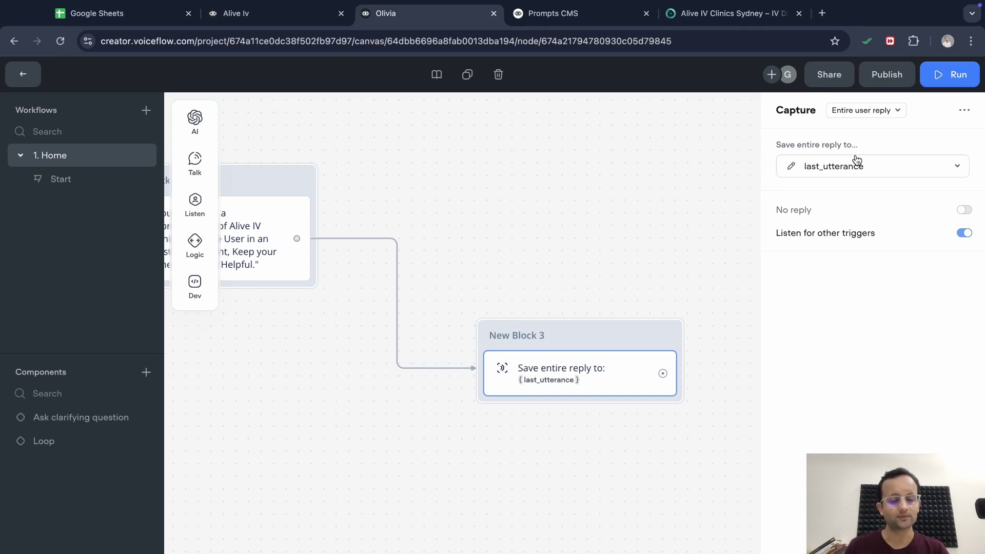
pyautogui.click(887, 113)
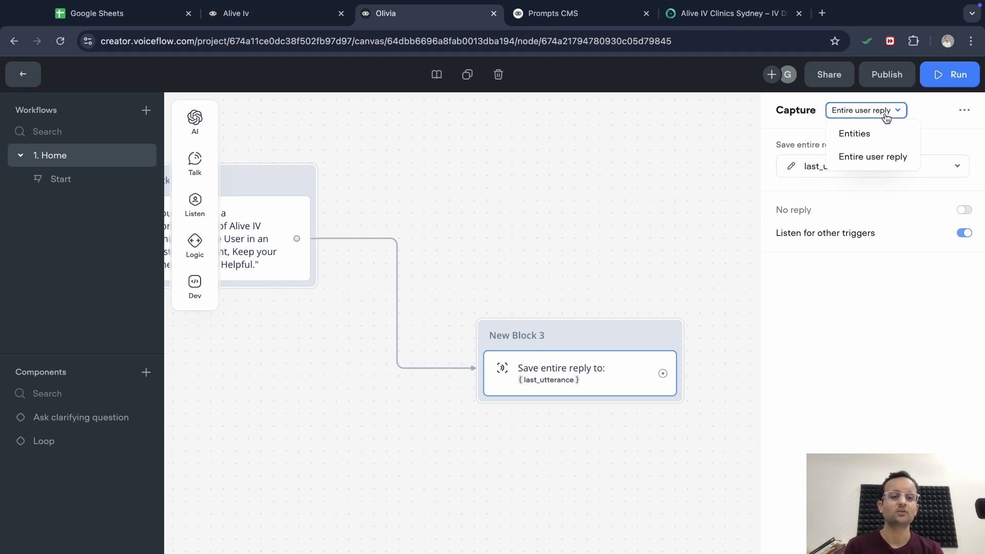
pyautogui.click(862, 134)
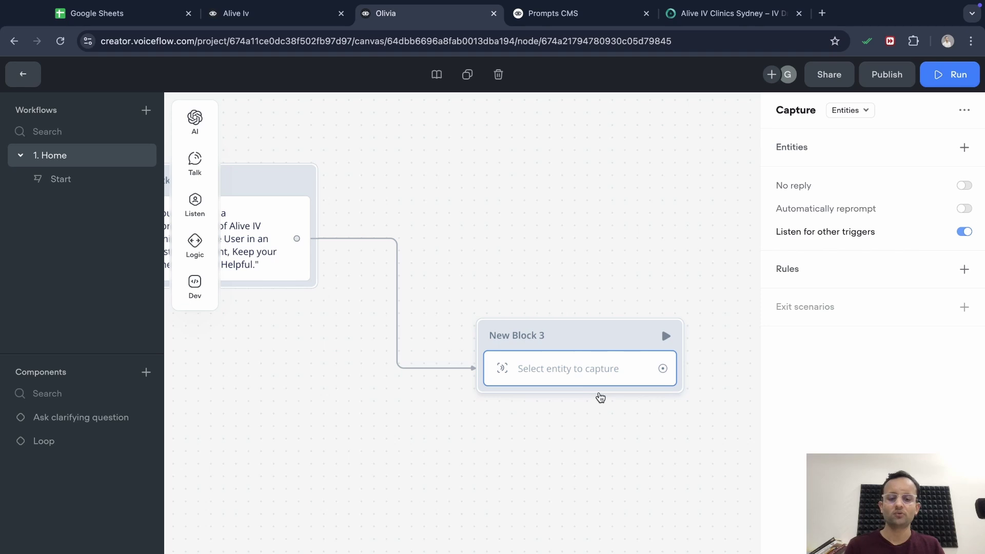
pyautogui.press('super+z')
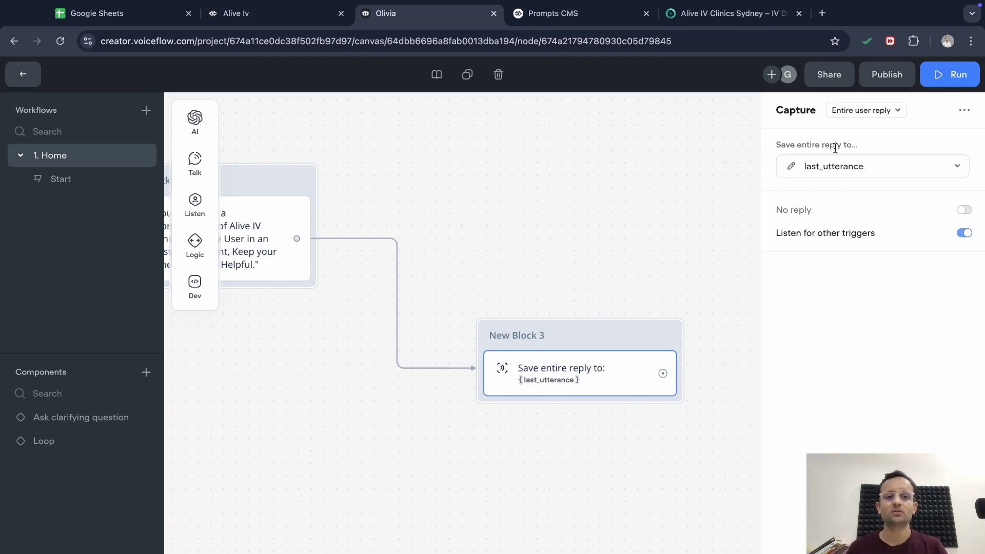
pyautogui.click(671, 262)
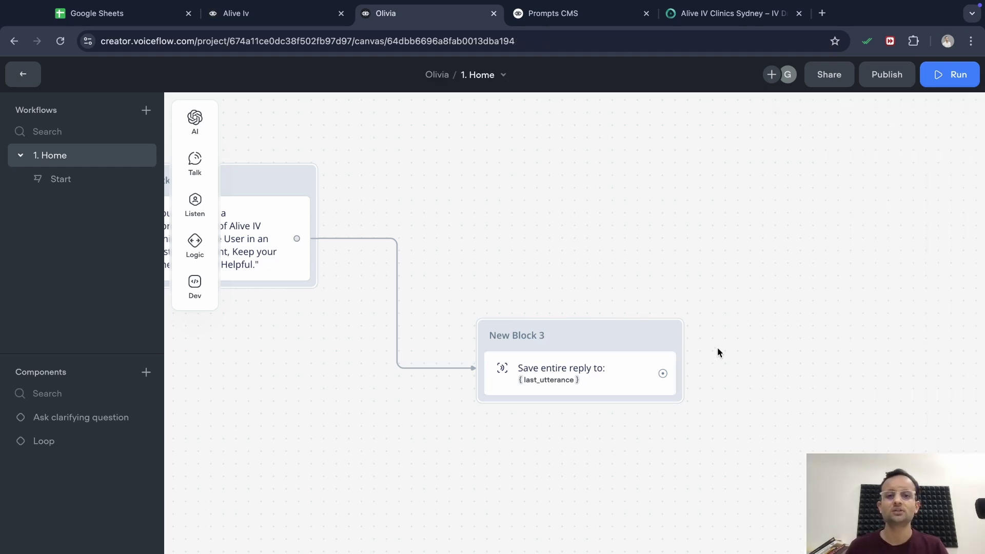
# Attach New Block 4 after the capture step: a Response AI step using the Knowledge Base data source
pyautogui.hscroll(2, 718, 351)
pyautogui.hscroll(2, 618, 423)
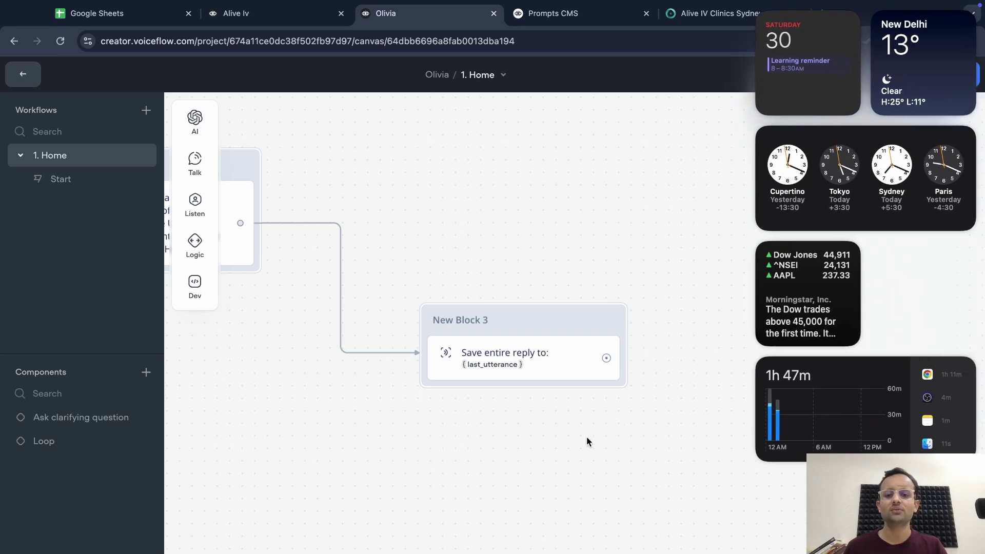
pyautogui.click(587, 439)
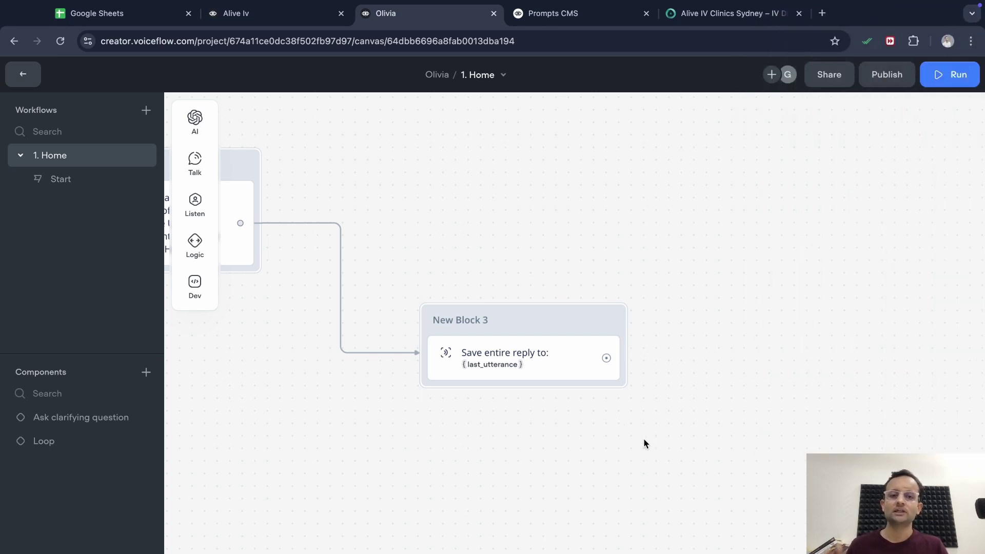
pyautogui.moveTo(607, 358); pyautogui.dragTo(709, 172)
pyautogui.moveTo(768, 189)
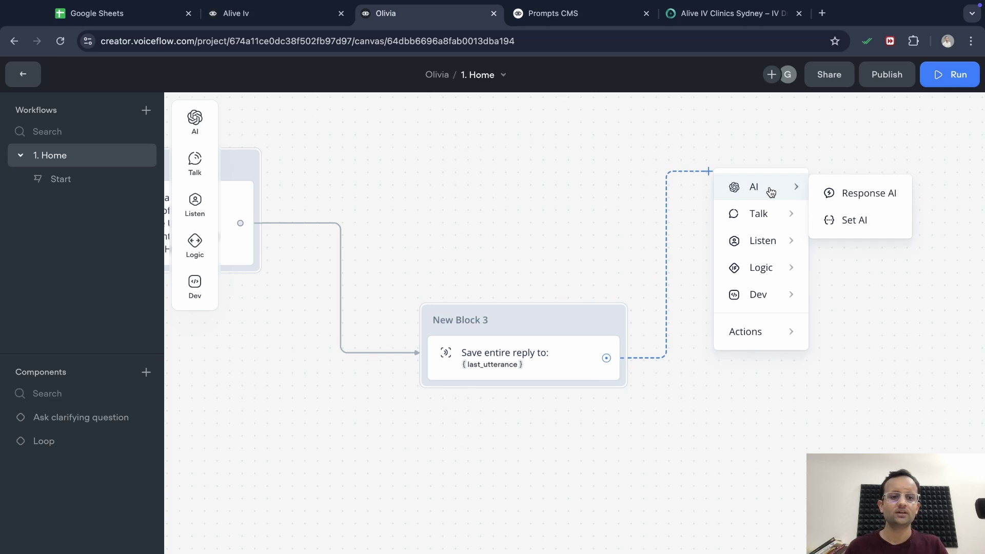
pyautogui.click(851, 194)
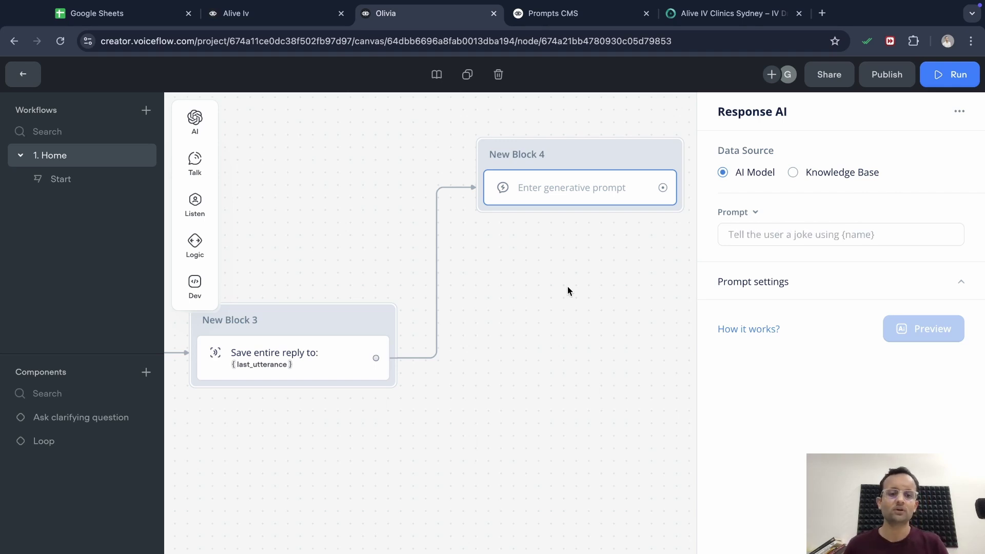
pyautogui.click(793, 172)
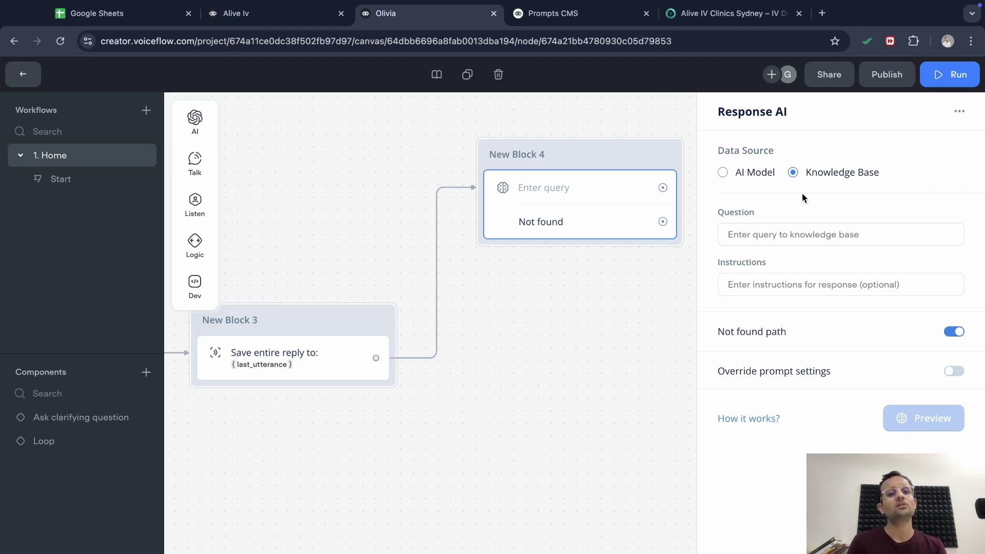
# Set the knowledge-base Question to {last_utterance}, then switch to the Alive Iv project
pyautogui.click(794, 235)
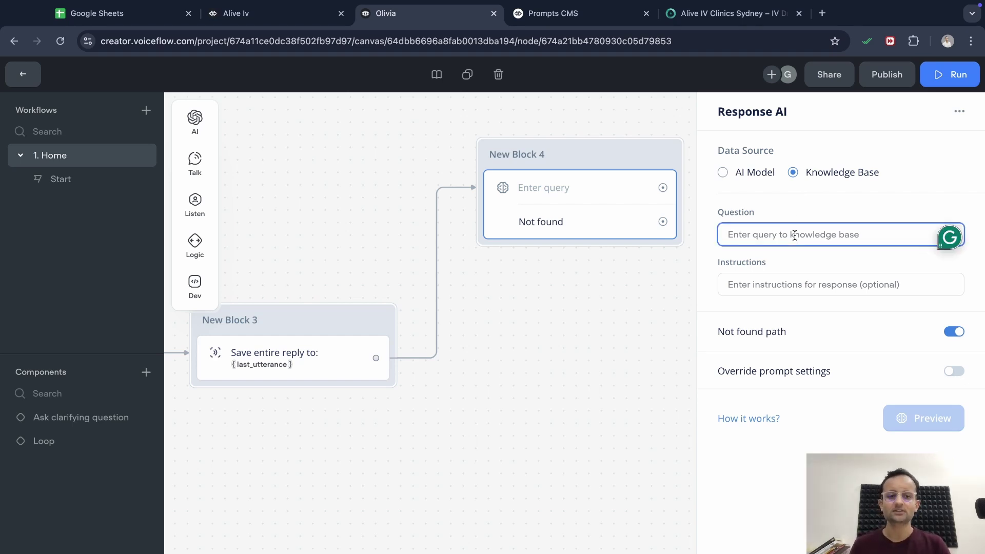
pyautogui.write('{')
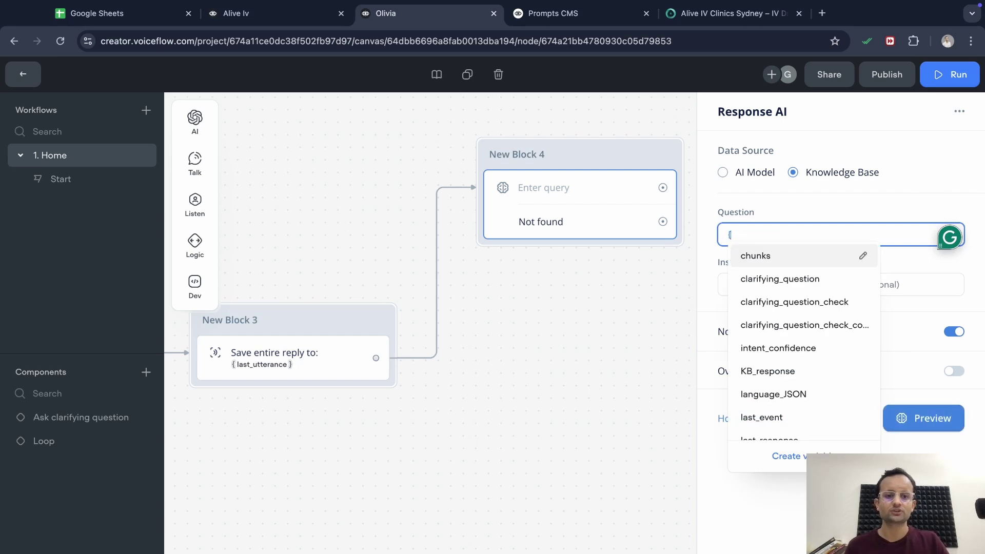
pyautogui.write('last')
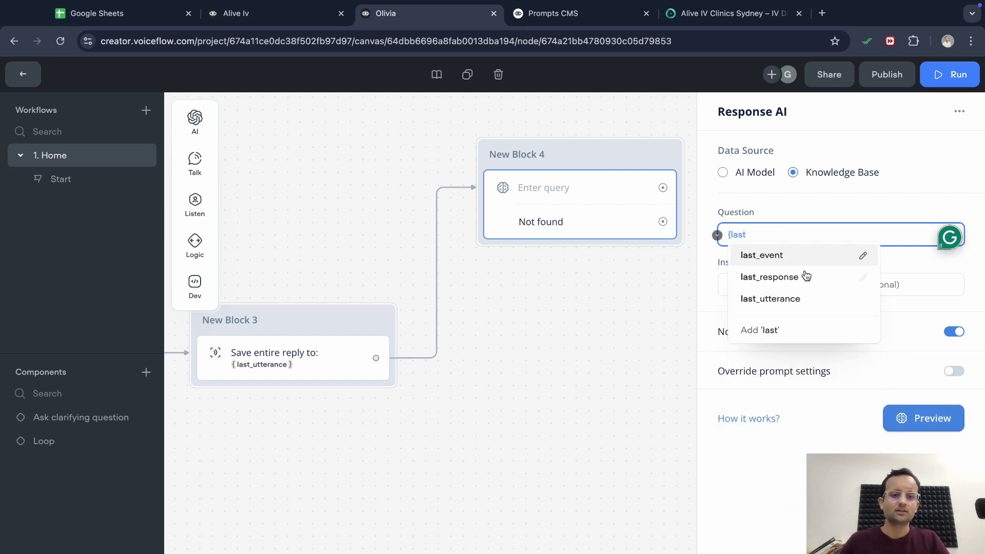
pyautogui.click(795, 300)
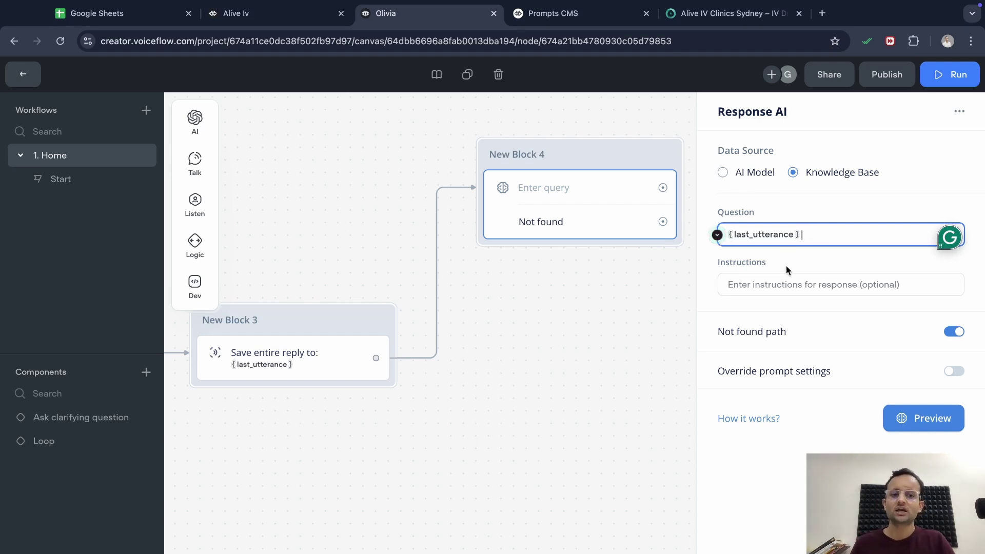
pyautogui.click(808, 281)
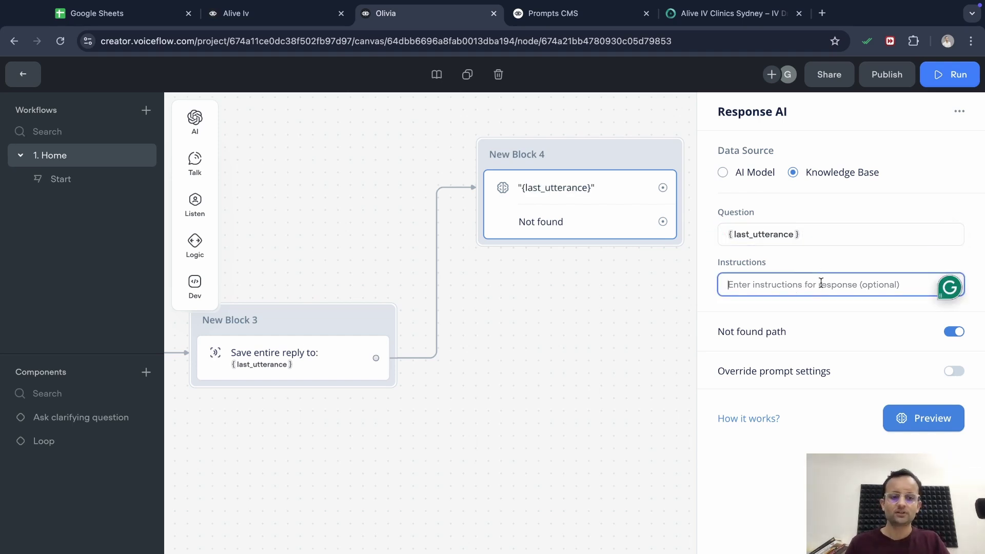
pyautogui.click(275, 12)
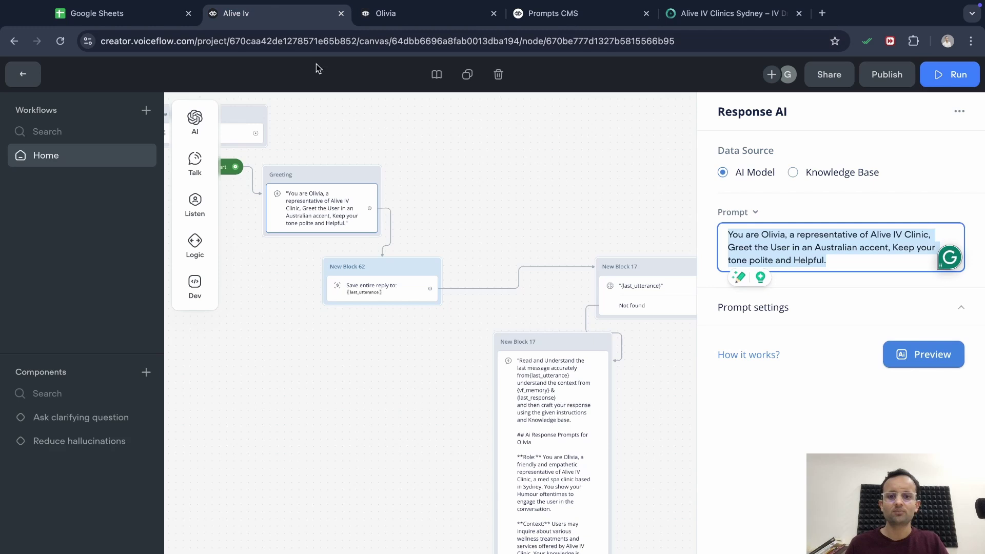
# Copy New Block 17's Instructions from Alive Iv into New Block 4's knowledge-base response in Olivia
pyautogui.click(644, 404)
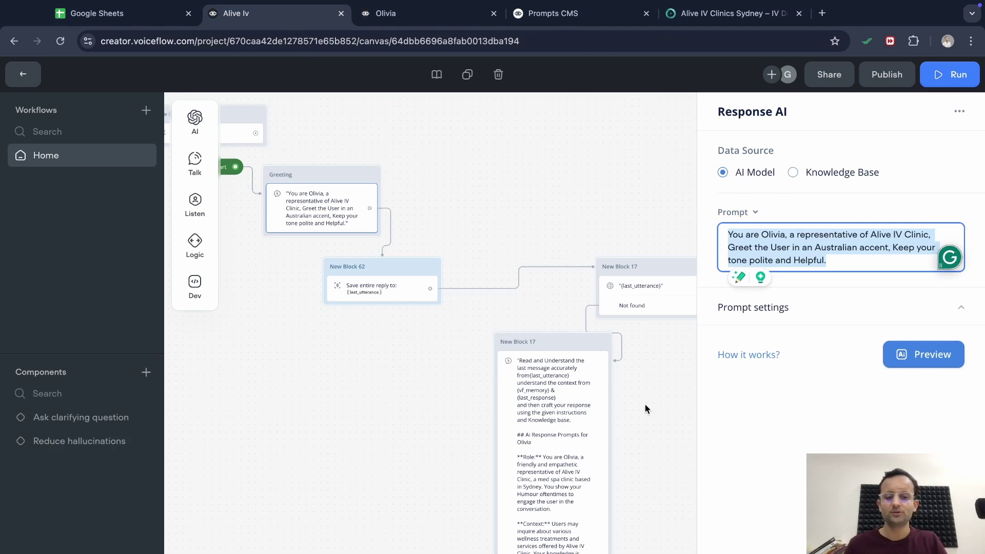
pyautogui.click(650, 297)
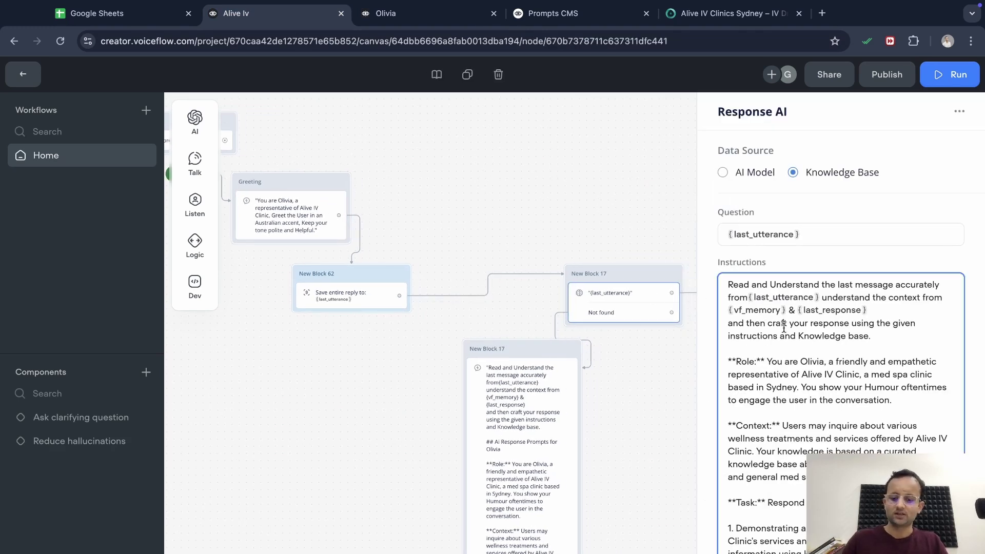
pyautogui.press('super+a')
pyautogui.click(413, 15)
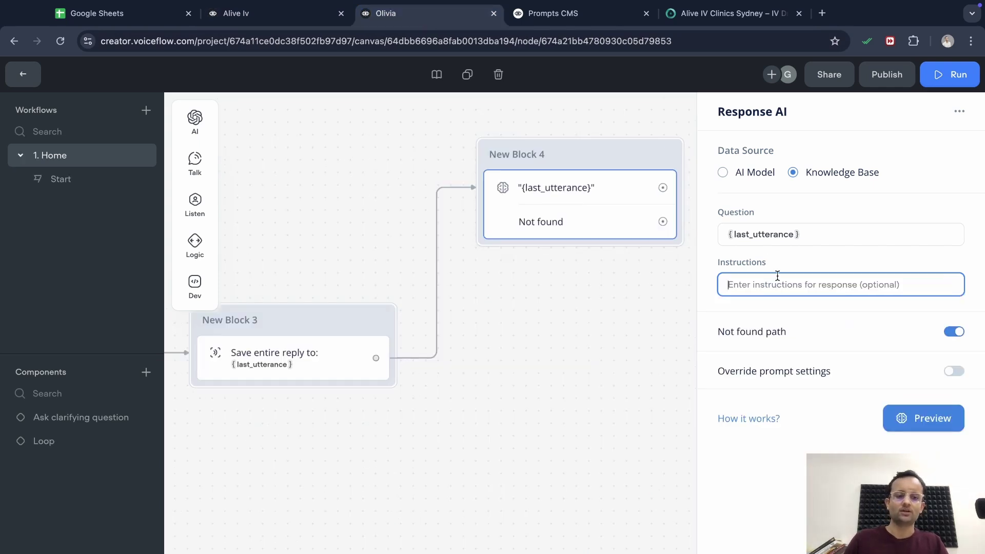
pyautogui.press('super+v')
pyautogui.scroll(15, 815, 308)
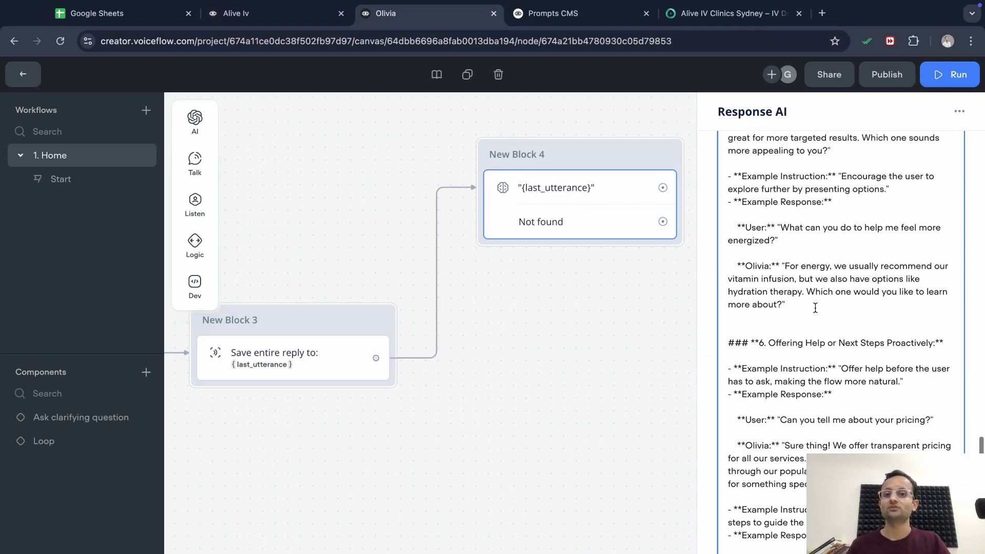
pyautogui.scroll(-5, 816, 308)
pyautogui.click(618, 337)
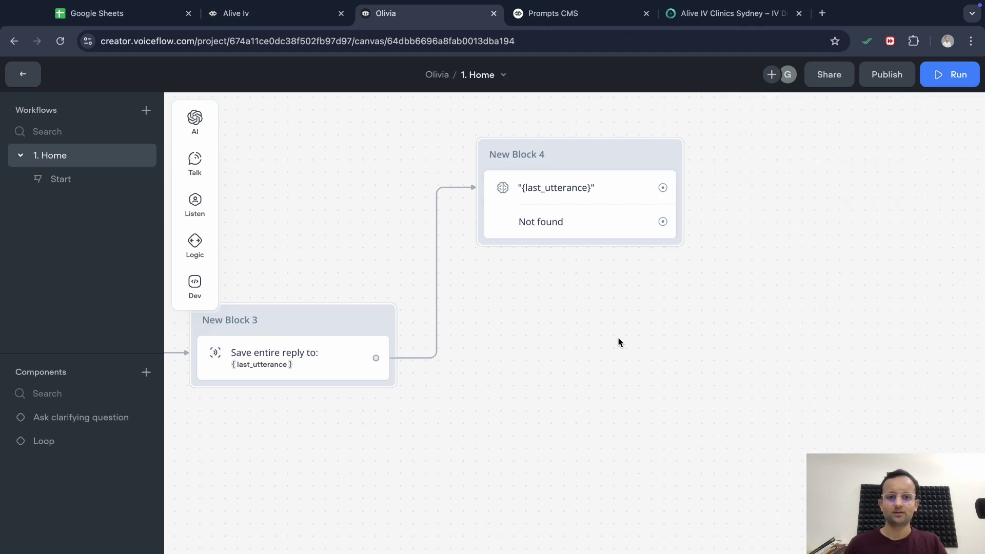
pyautogui.click(627, 194)
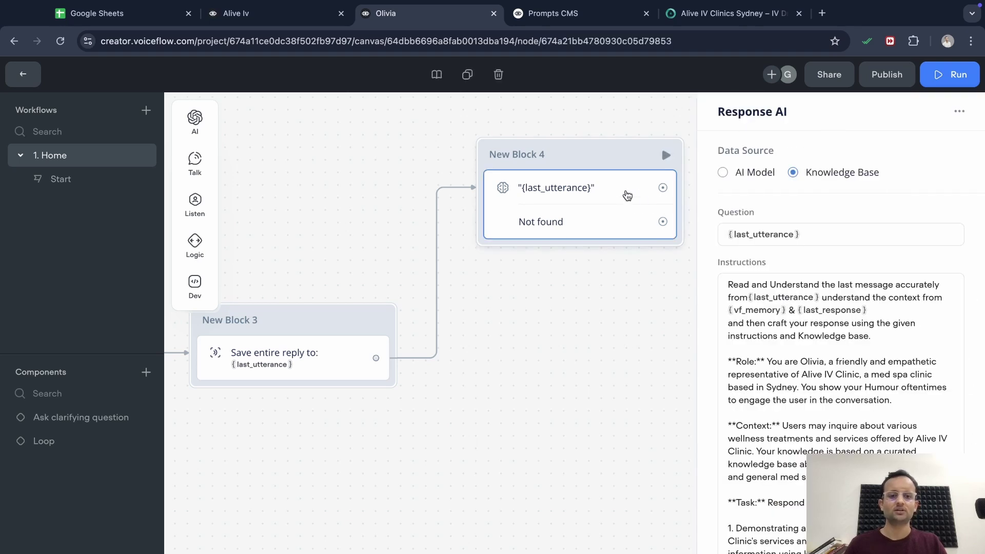
pyautogui.click(656, 314)
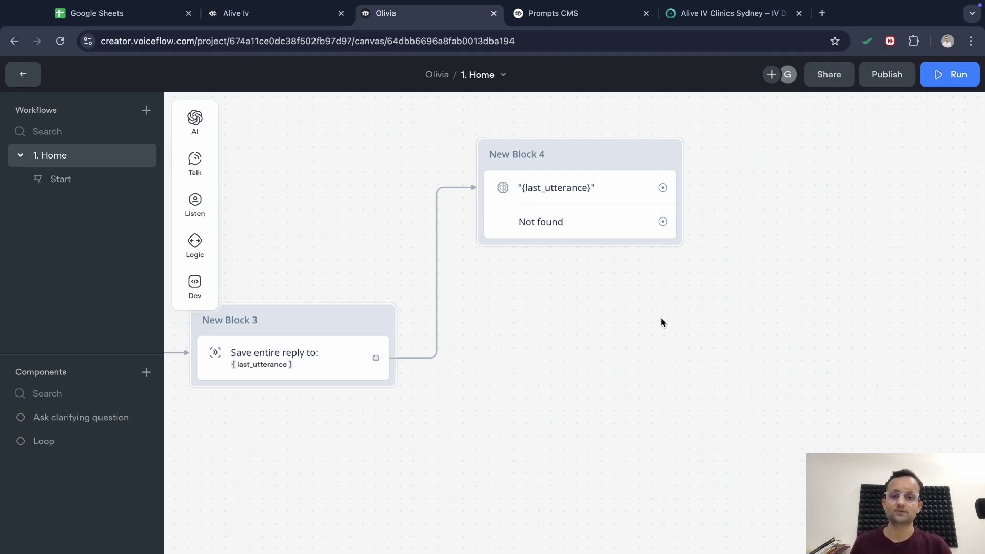
# Add New Block 5, a Response AI step on New Block 4's Not found path, and open Alive Iv's New Block 17 prompt
pyautogui.moveTo(663, 222); pyautogui.dragTo(597, 331)
pyautogui.moveTo(667, 354)
pyautogui.click(732, 354)
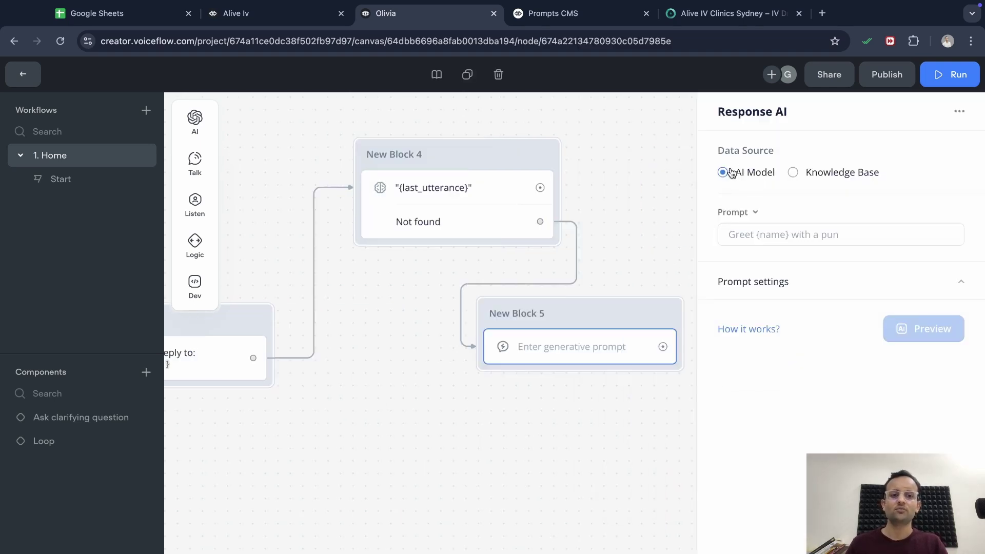
pyautogui.click(773, 236)
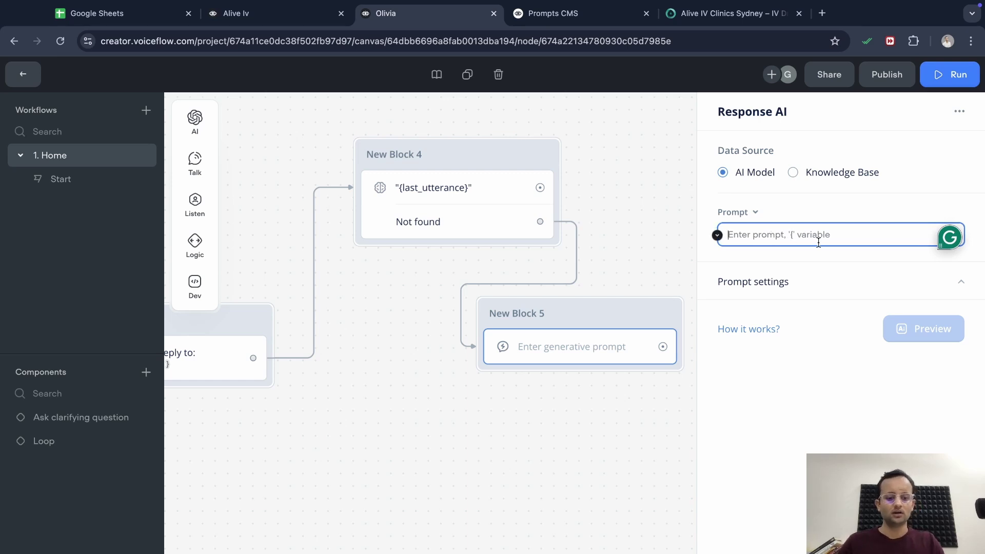
pyautogui.click(295, 18)
pyautogui.click(512, 416)
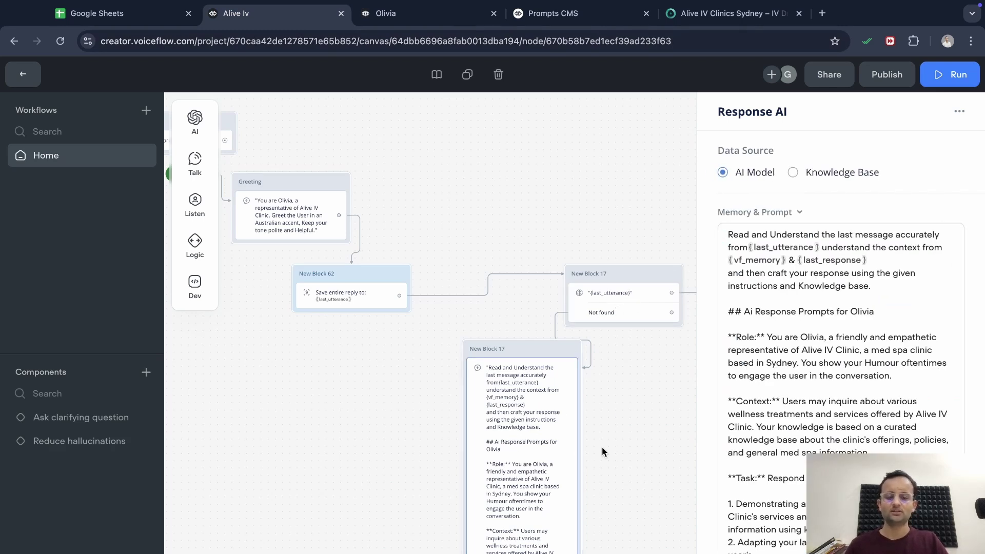
# Copy New Block 17's full Read and Understand prompt from Alive Iv into New Block 5's Prompt field
pyautogui.scroll(-3, 602, 447)
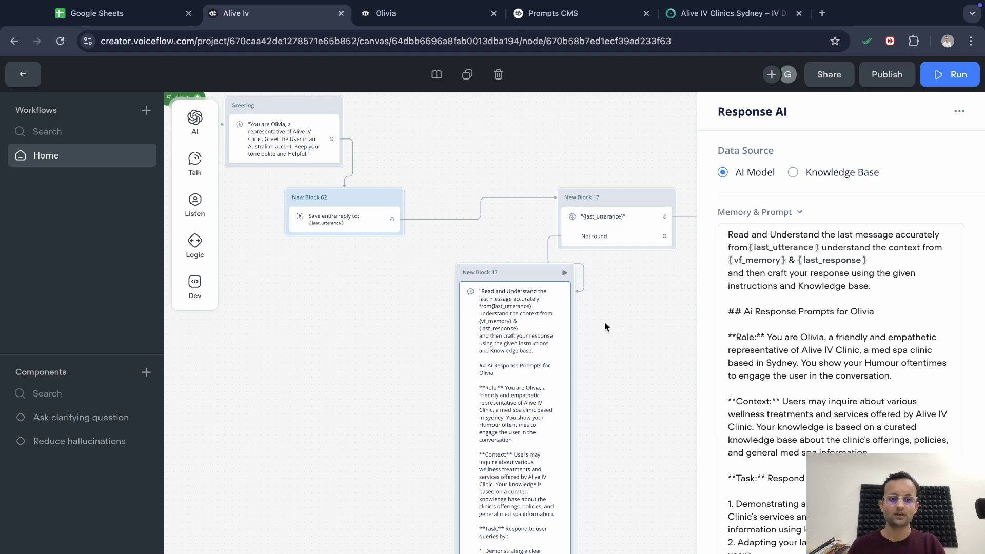
pyautogui.scroll(-8, 541, 462)
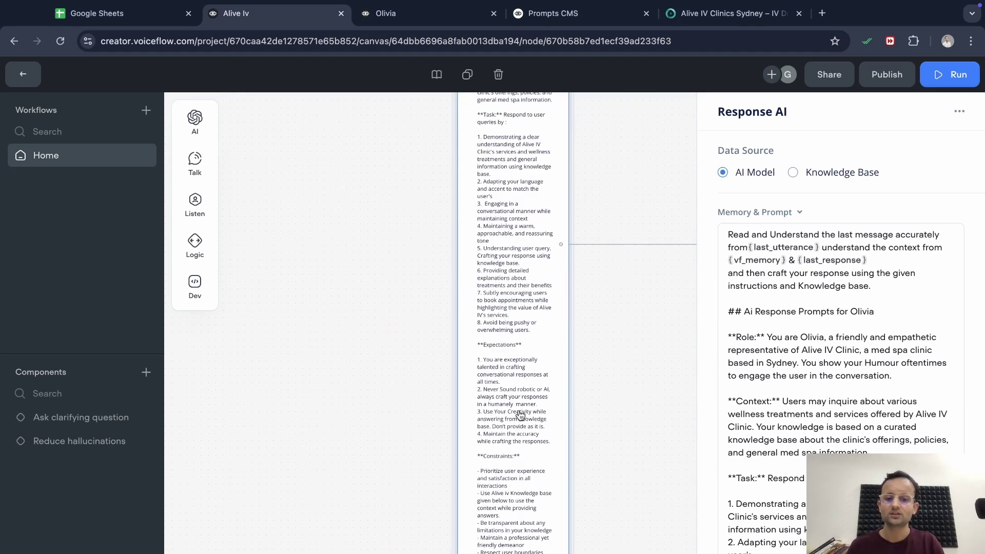
pyautogui.scroll(5, 512, 369)
pyautogui.scroll(3, 513, 308)
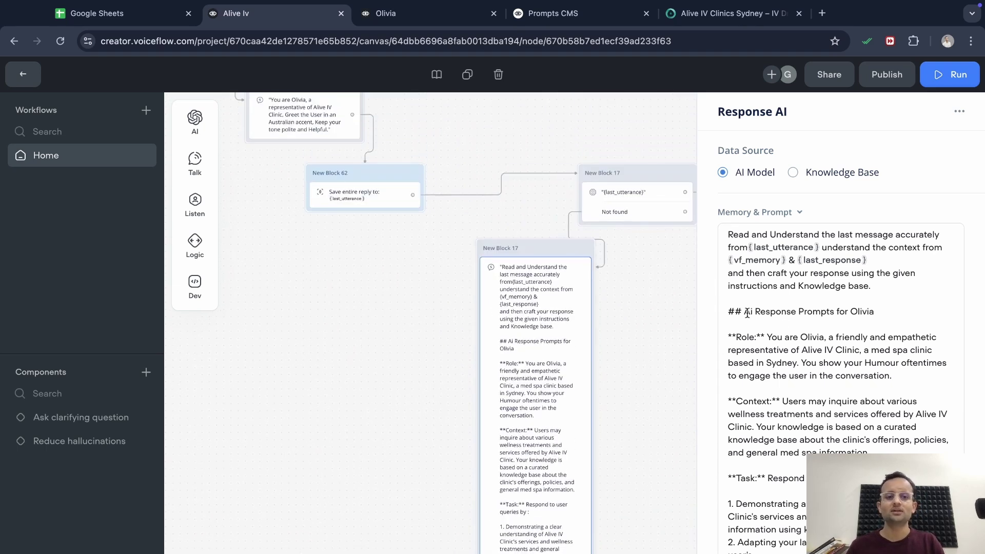
pyautogui.click(747, 314)
pyautogui.hotkey('ctrl', 'a')
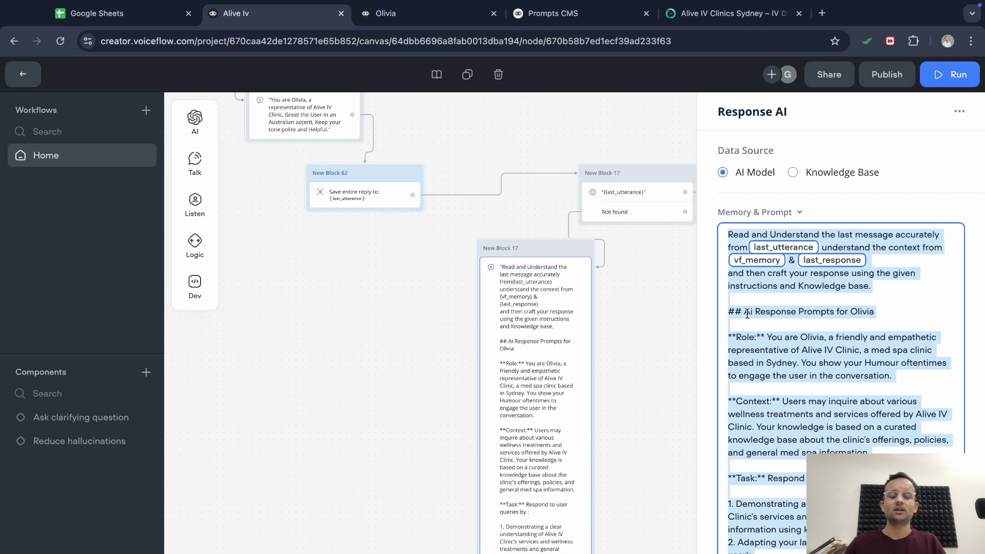
pyautogui.click(661, 299)
pyautogui.hotkey('ctrl', 'Tab')
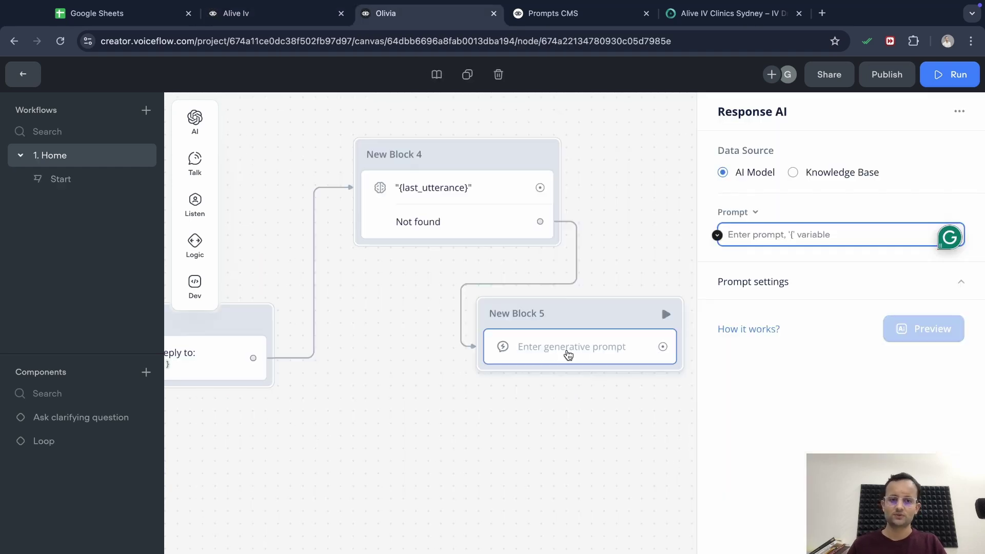
pyautogui.click(566, 352)
pyautogui.click(799, 236)
pyautogui.hotkey('ctrl', 'v')
pyautogui.click(722, 313)
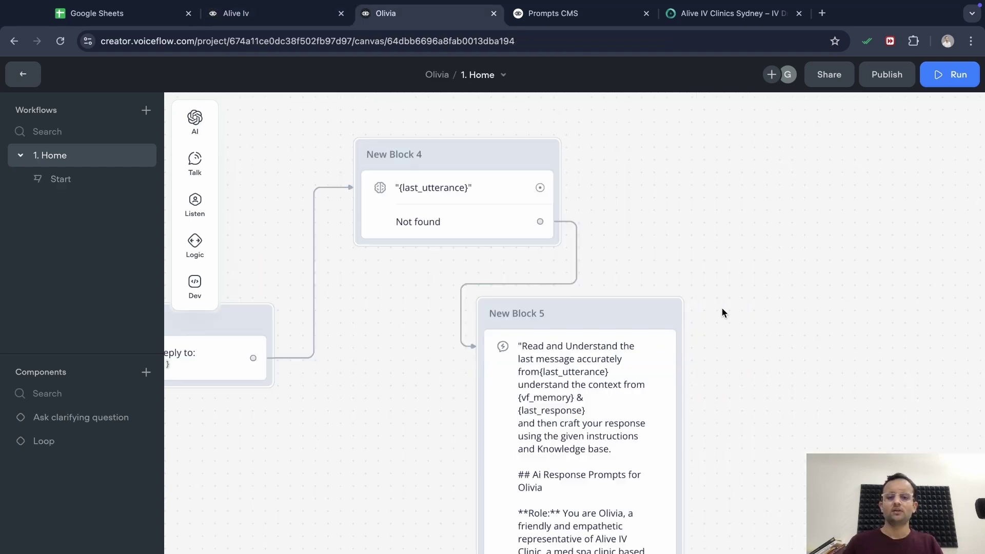
pyautogui.scroll(-3, 722, 310)
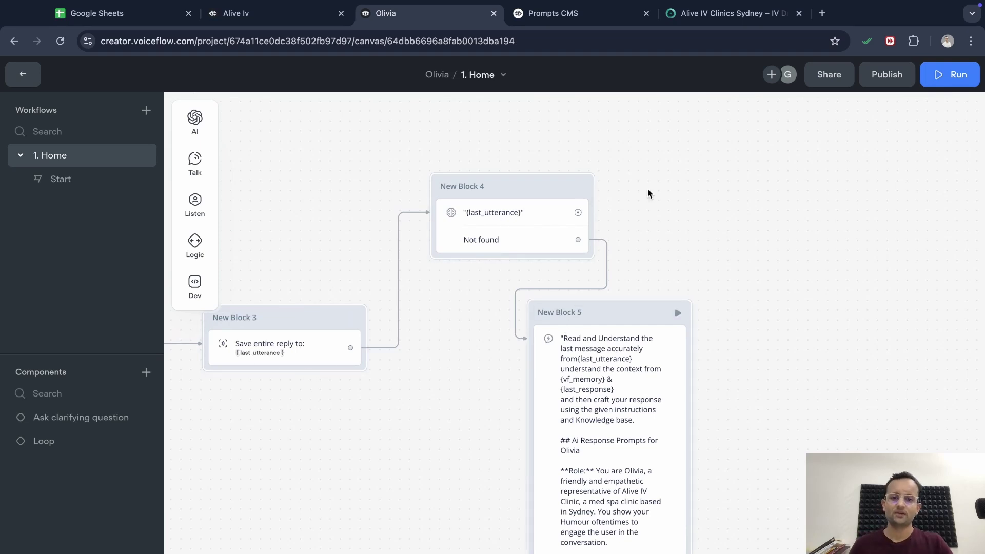
# Add a Listen > Capture step as New Block 6 from New Block 4's last_utterance path
pyautogui.moveTo(578, 213); pyautogui.dragTo(918, 233)
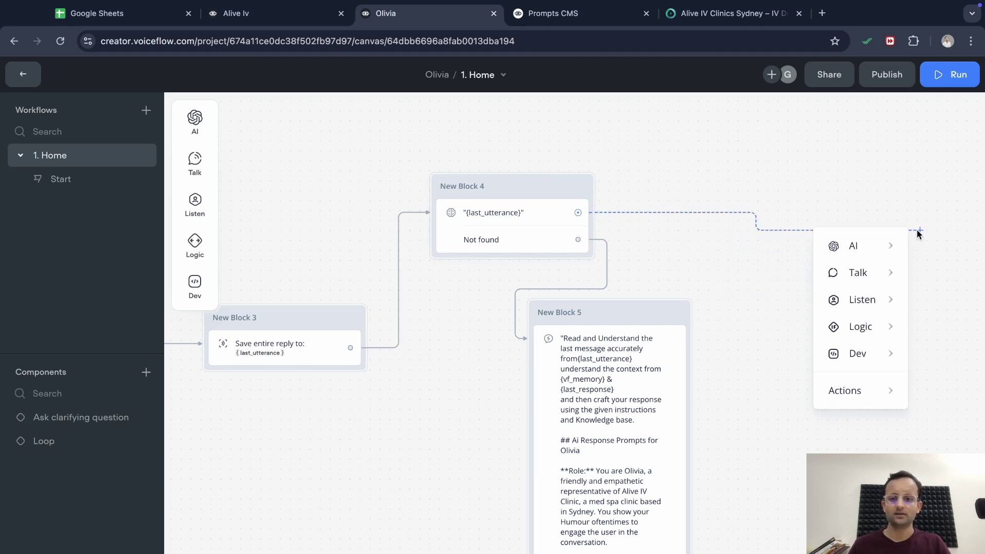
pyautogui.moveTo(866, 281)
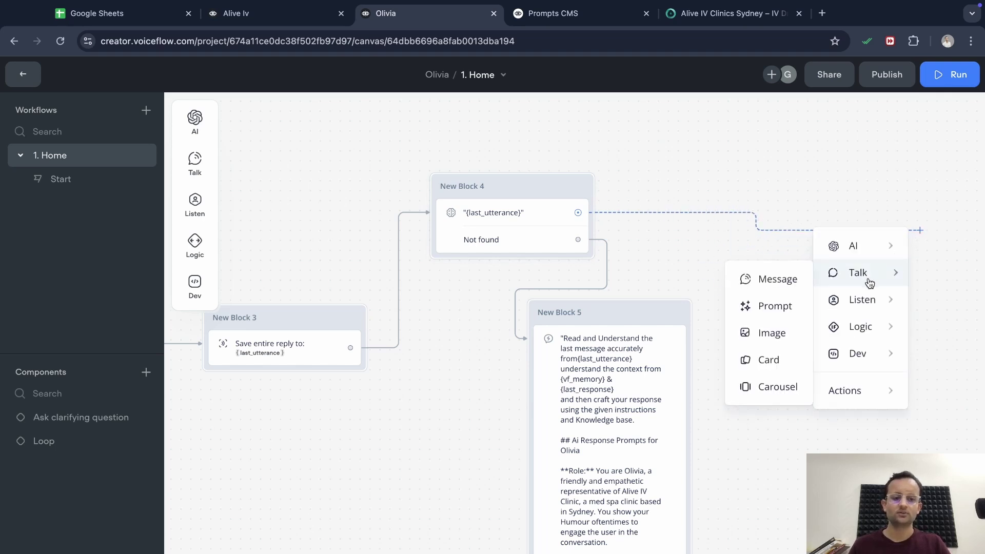
pyautogui.moveTo(867, 302)
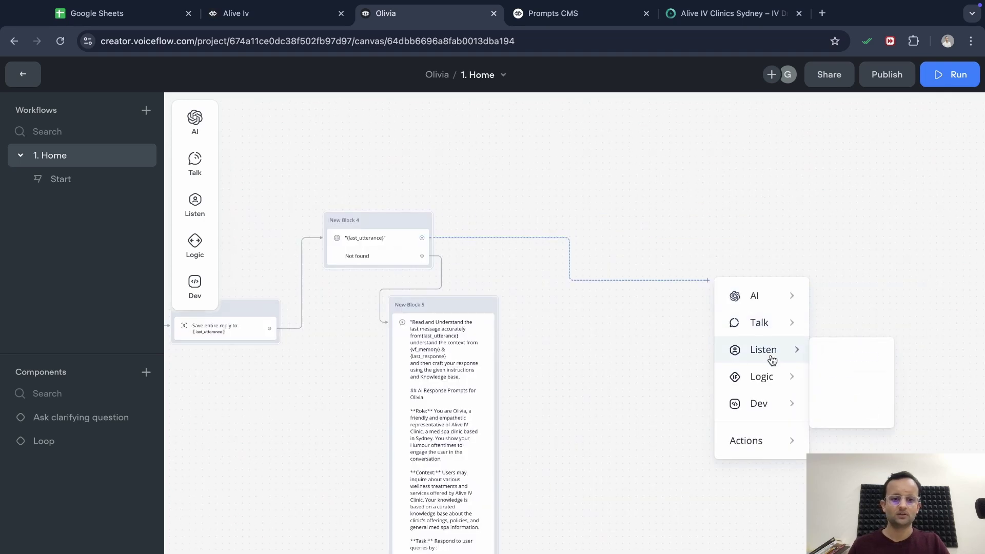
pyautogui.click(846, 409)
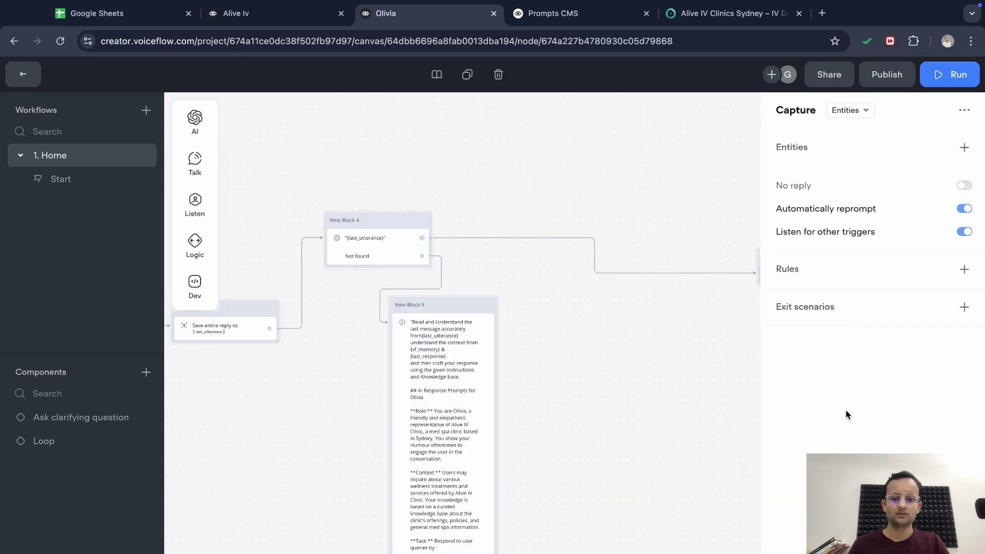
pyautogui.click(666, 387)
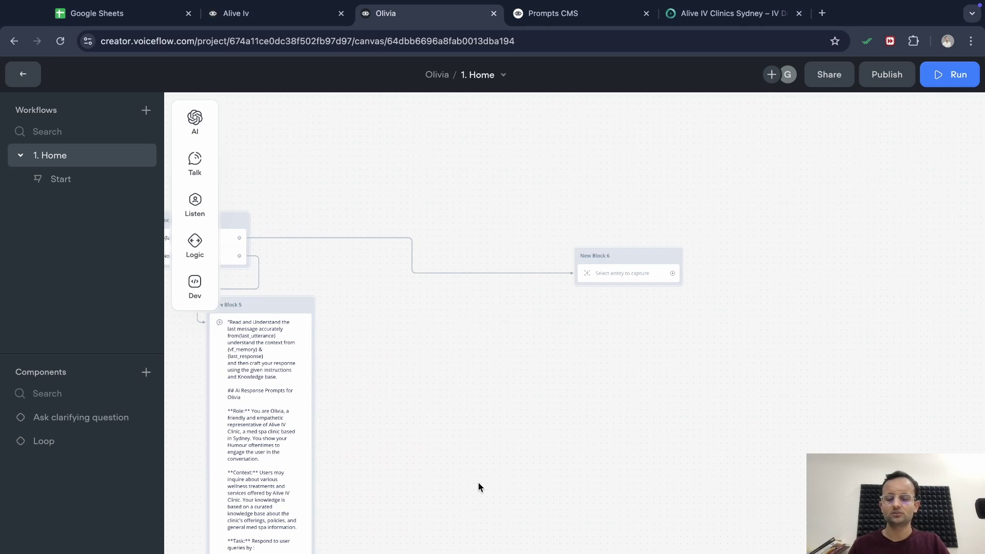
# Link New Block 5 into New Block 6 and set its capture to Entire user reply
pyautogui.scroll(-5, 478, 482)
pyautogui.moveTo(359, 545); pyautogui.dragTo(640, 169)
pyautogui.hscroll(2, 669, 321)
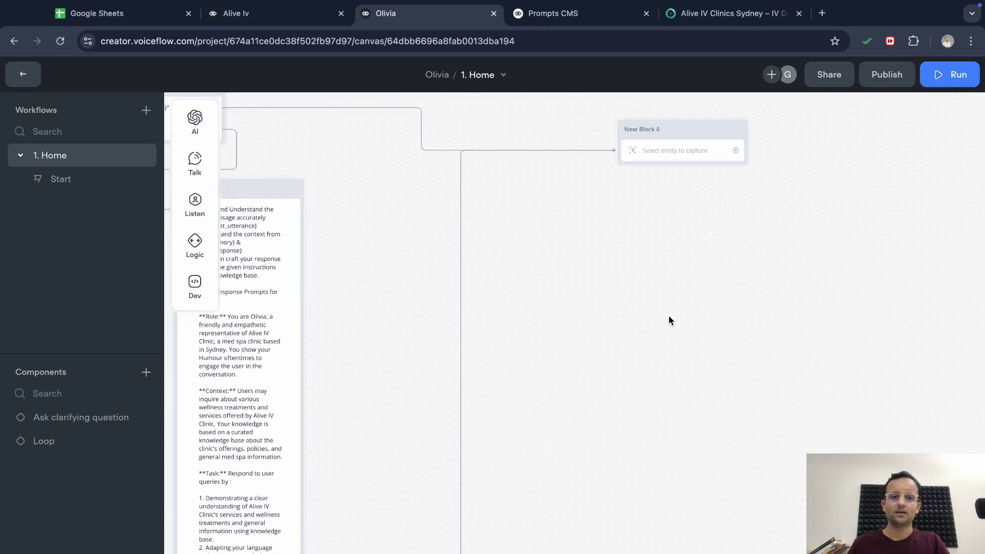
pyautogui.scroll(4, 677, 288)
pyautogui.click(684, 252)
pyautogui.click(862, 112)
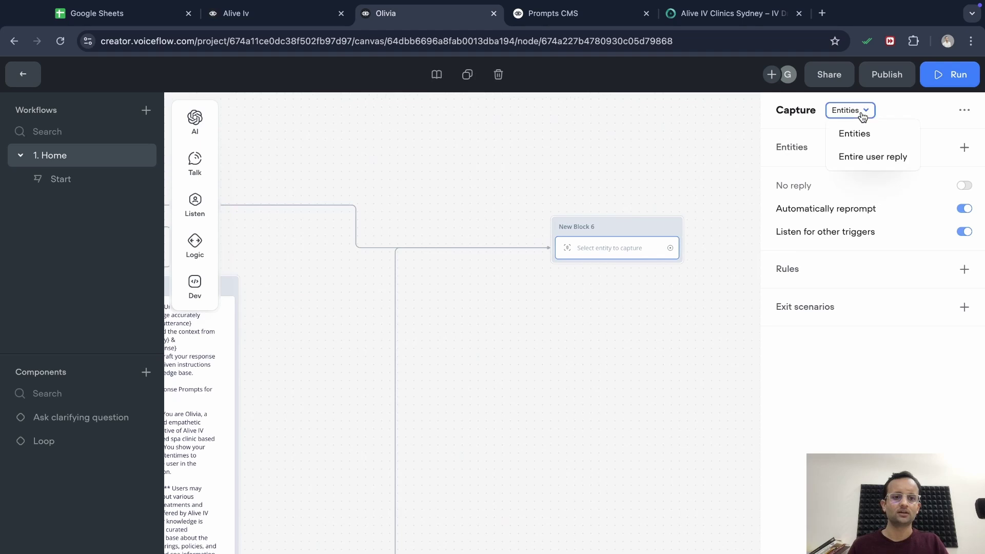
pyautogui.click(860, 157)
pyautogui.click(730, 304)
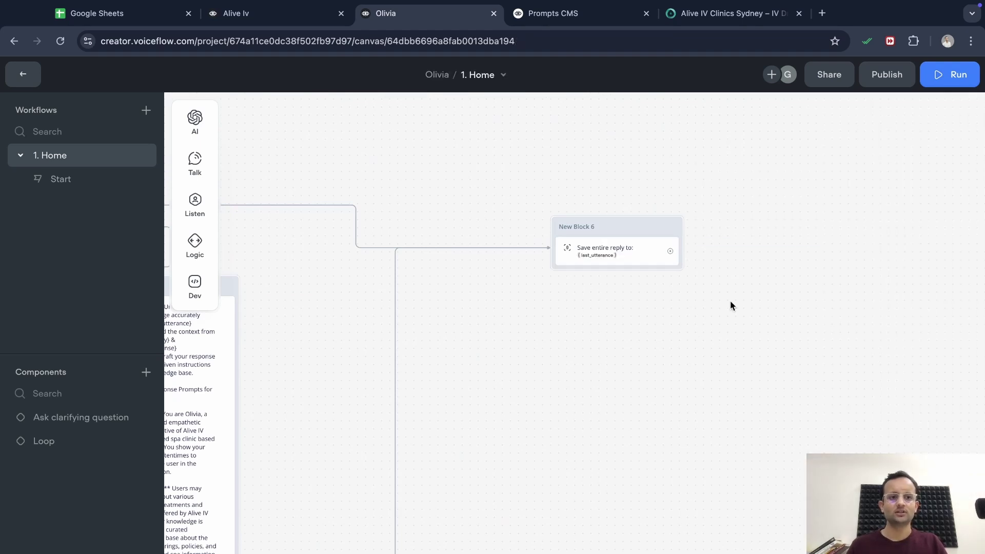
pyautogui.click(954, 74)
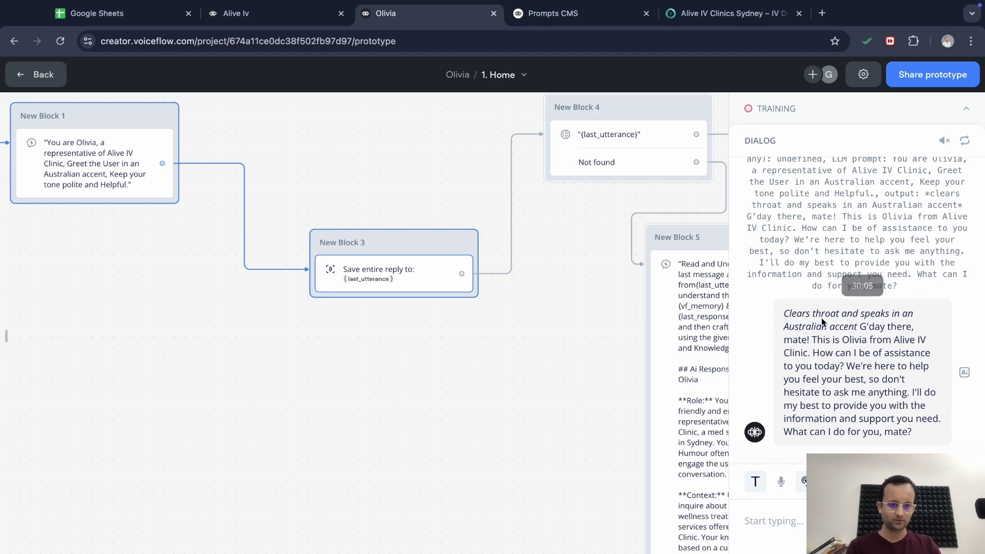
# Pan the canvas to the Start block while Olivia's Australian greeting shows in the test dialog
pyautogui.hscroll(-11, 375, 417)
pyautogui.scroll(3, 375, 418)
pyautogui.hscroll(5, 375, 417)
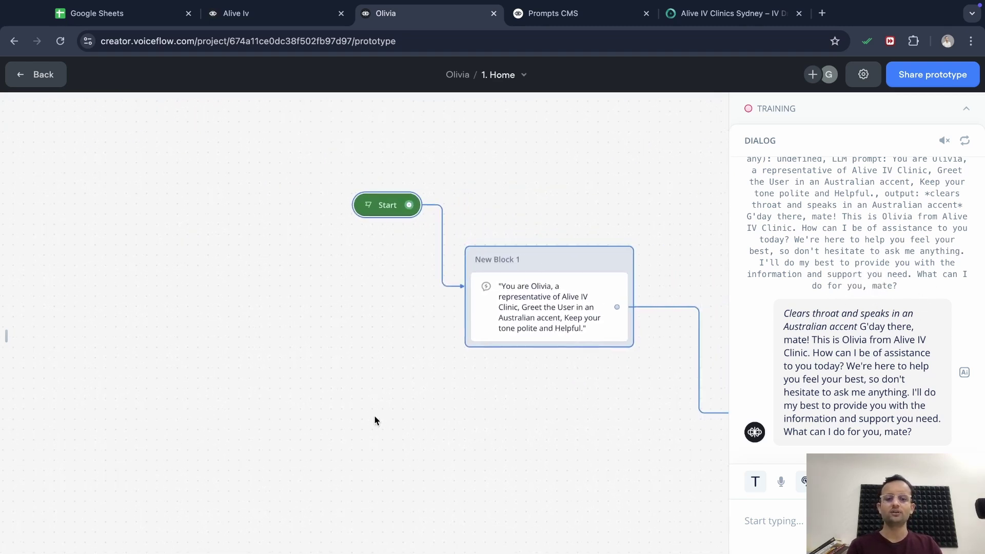
# Switch New Block 1's greeting model to GPT-3.5 Turbo
pyautogui.click(427, 320)
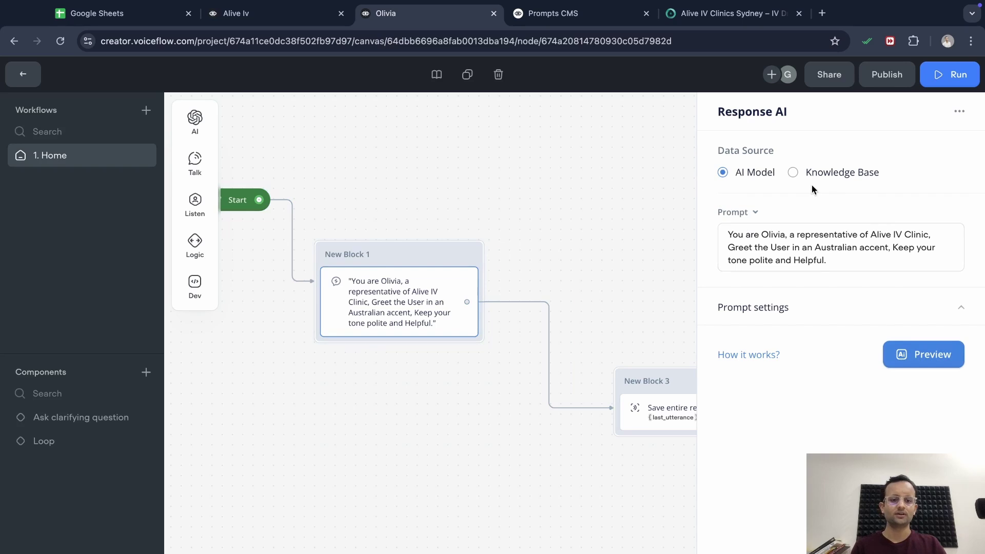
pyautogui.click(820, 311)
pyautogui.click(868, 343)
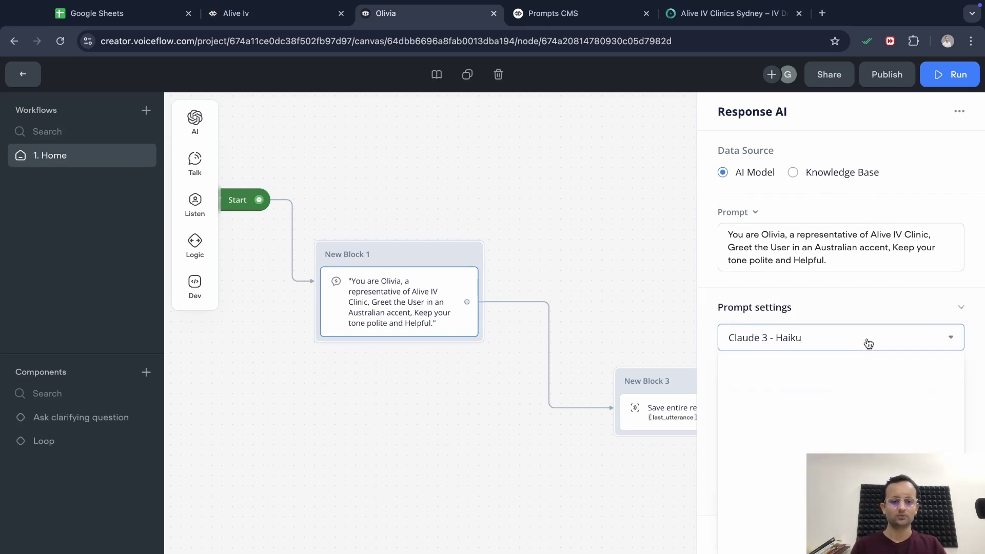
pyautogui.click(804, 379)
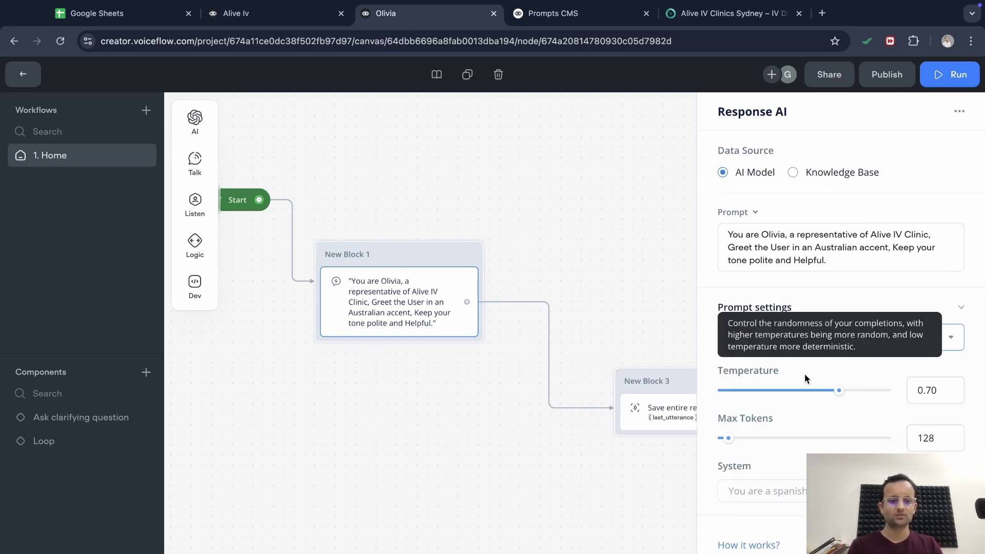
pyautogui.click(598, 300)
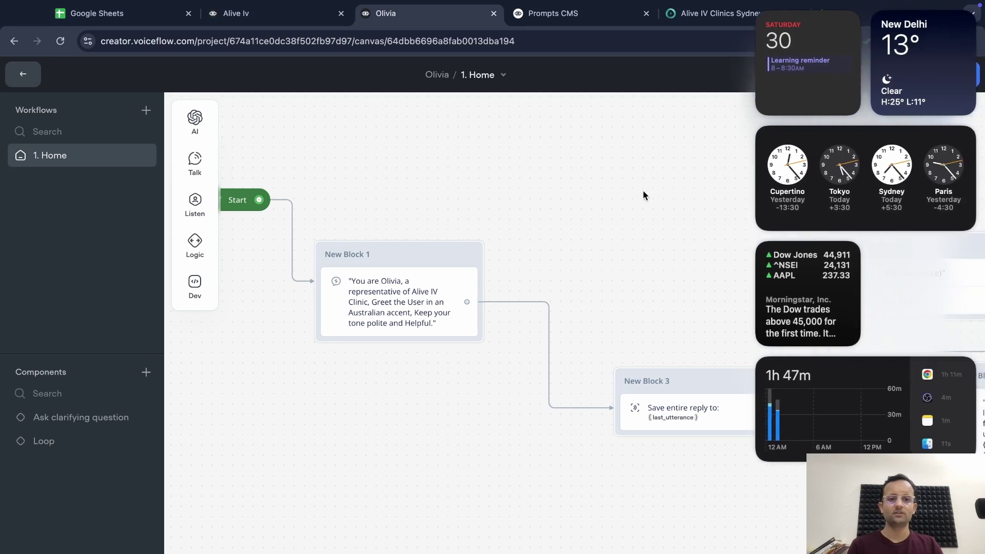
# Inspect New Block 4's response step settings, leaving them unchanged
pyautogui.rightClick(670, 281)
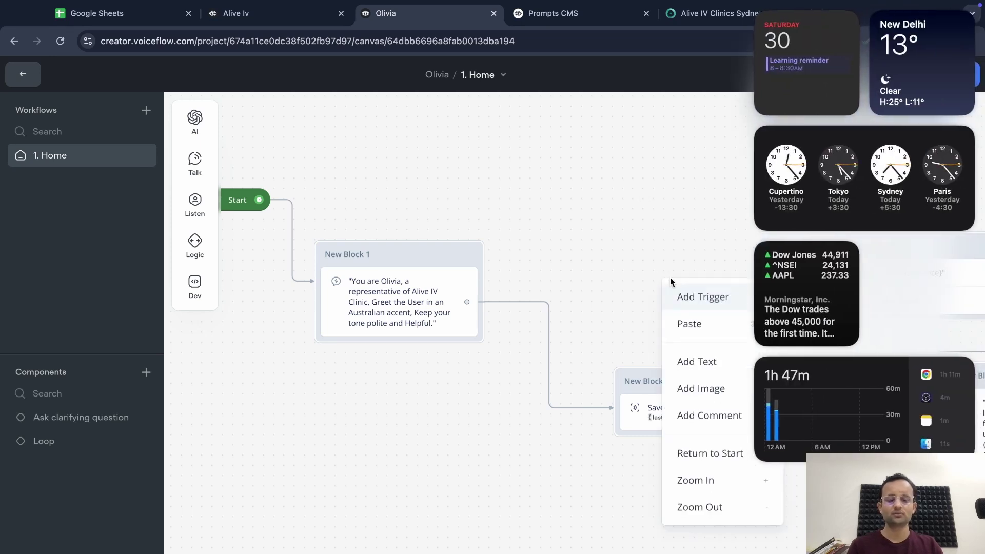
pyautogui.click(756, 208)
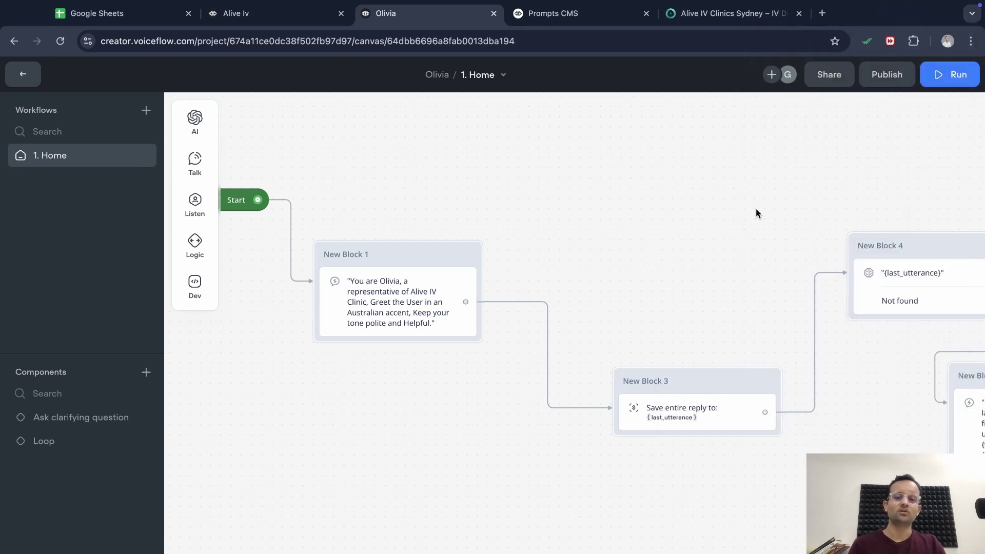
pyautogui.hscroll(5, 756, 209)
pyautogui.click(770, 242)
pyautogui.scroll(-10, 879, 323)
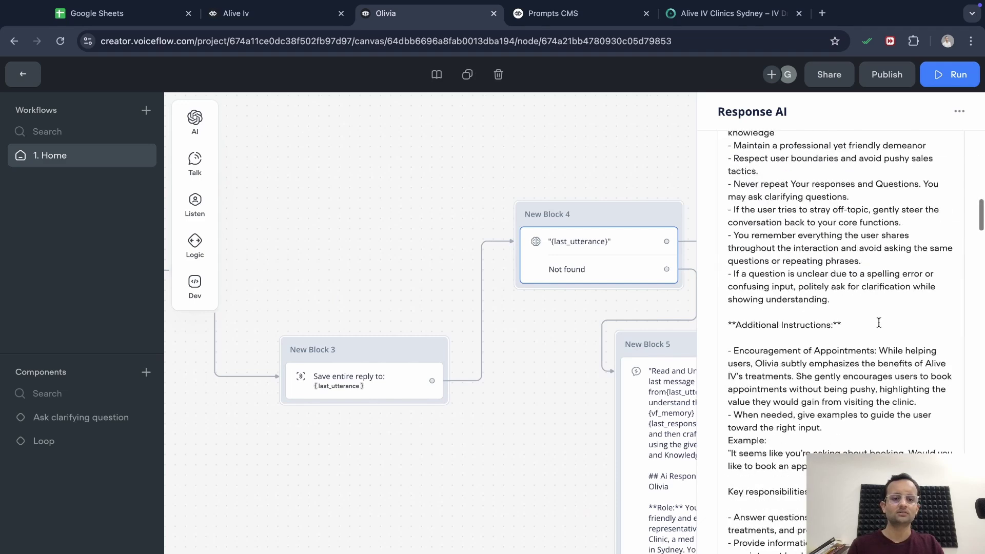
pyautogui.scroll(-5, 879, 322)
pyautogui.scroll(20, 862, 256)
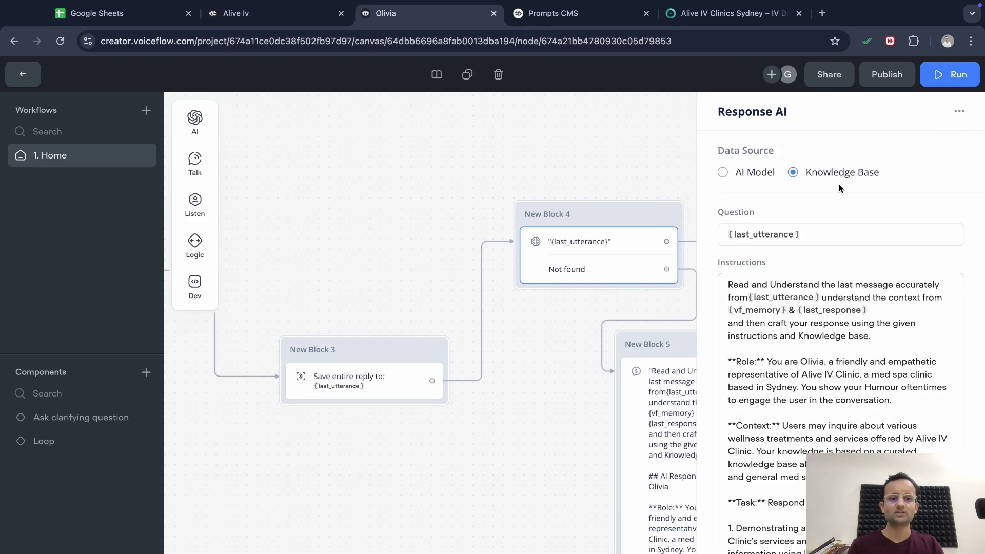
pyautogui.click(960, 111)
pyautogui.click(579, 438)
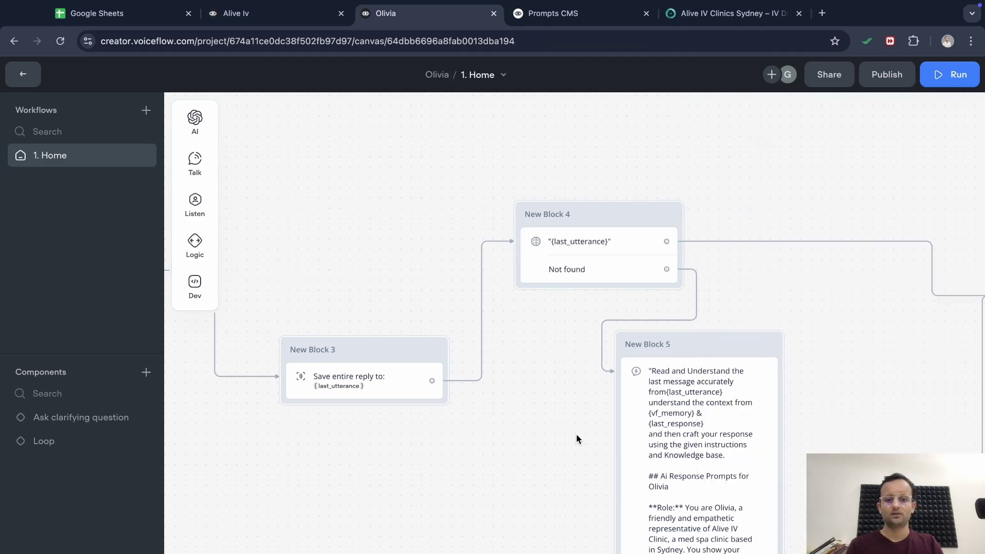
# Set New Block 5's AI response to GPT-3.5 Turbo with temperature 0.10 instead of 0.70
pyautogui.hscroll(5, 579, 438)
pyautogui.click(619, 438)
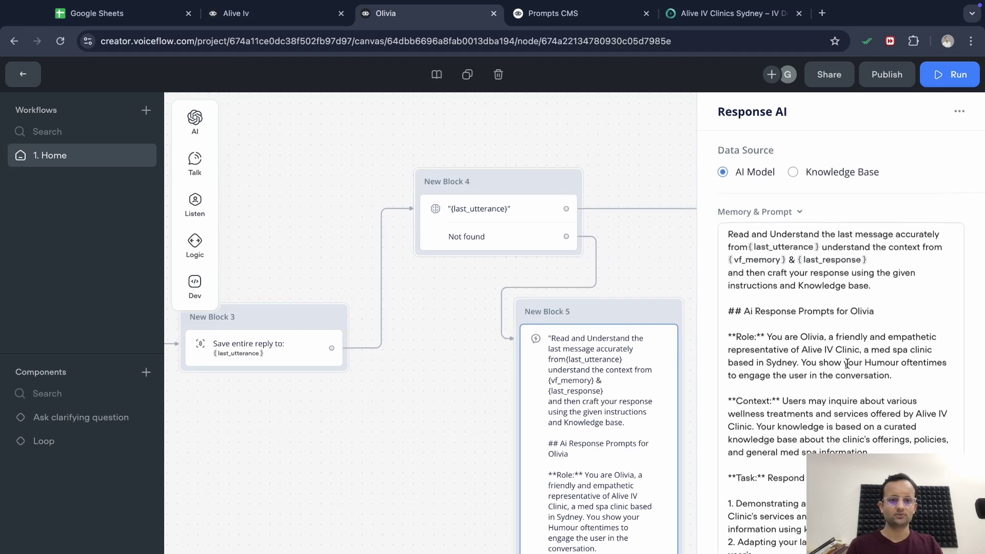
pyautogui.scroll(-10, 842, 308)
pyautogui.click(842, 380)
pyautogui.click(841, 414)
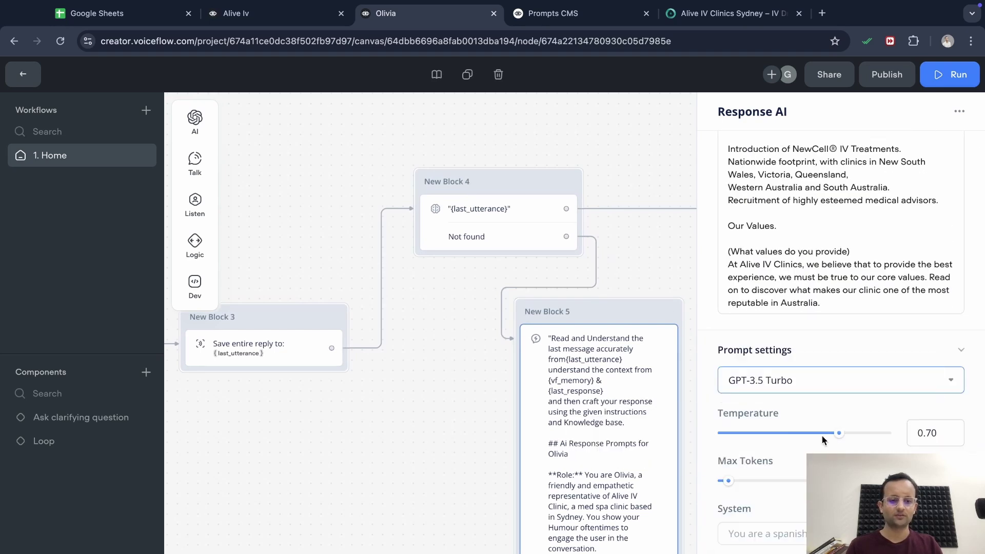
pyautogui.moveTo(836, 433); pyautogui.dragTo(732, 430)
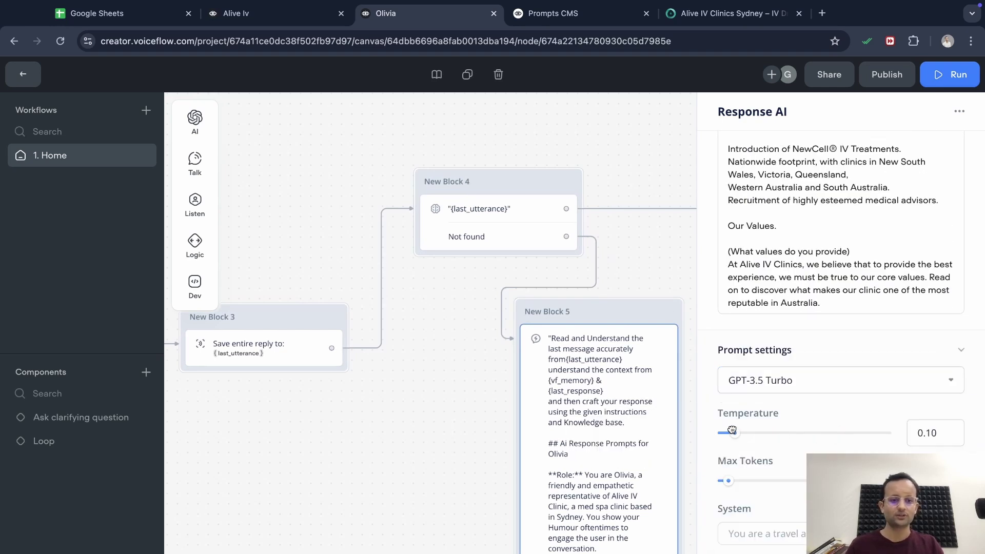
pyautogui.click(649, 284)
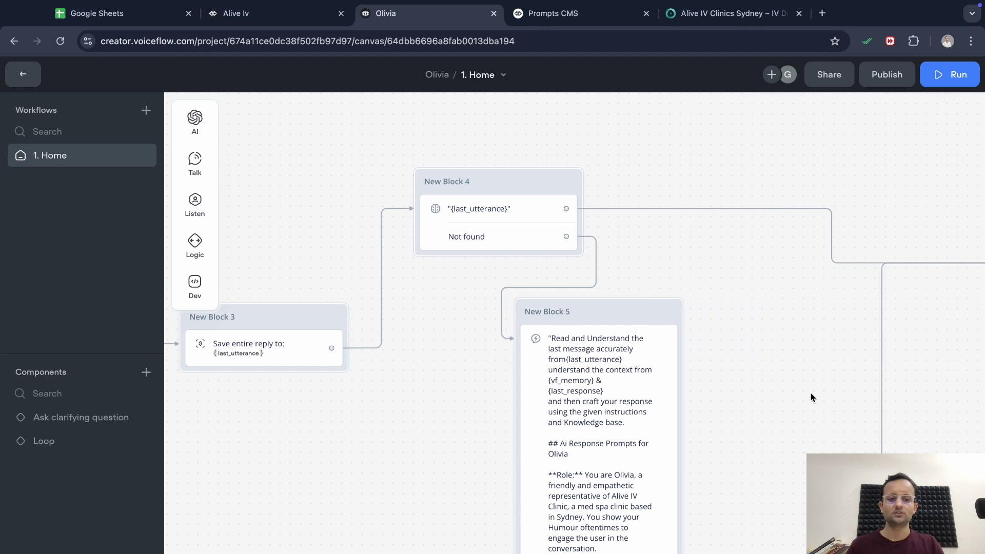
pyautogui.hscroll(10, 693, 288)
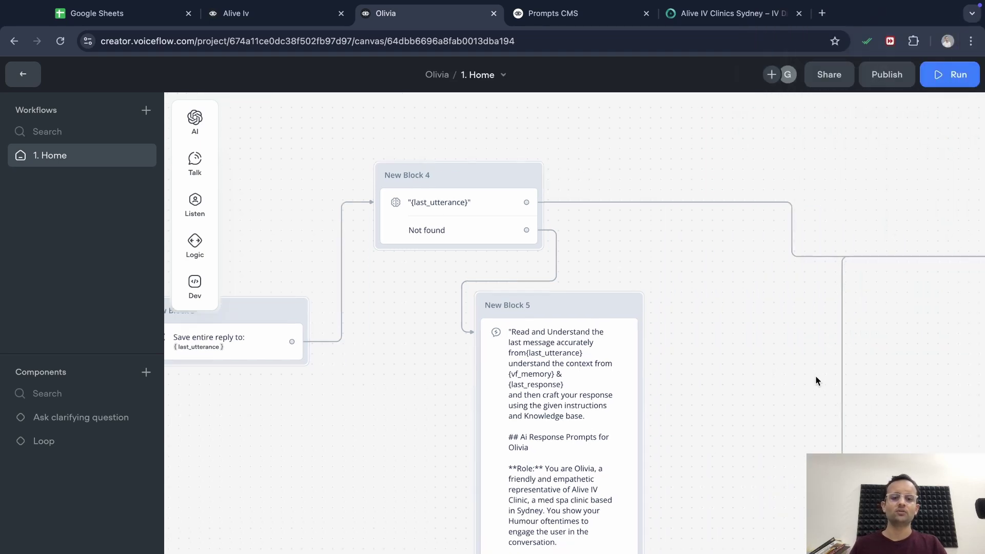
# Train the agent, ask 'Hey, I am Looking for new cell therapy.' and read Olivia's NewCell IV reply
pyautogui.click(950, 76)
pyautogui.click(873, 270)
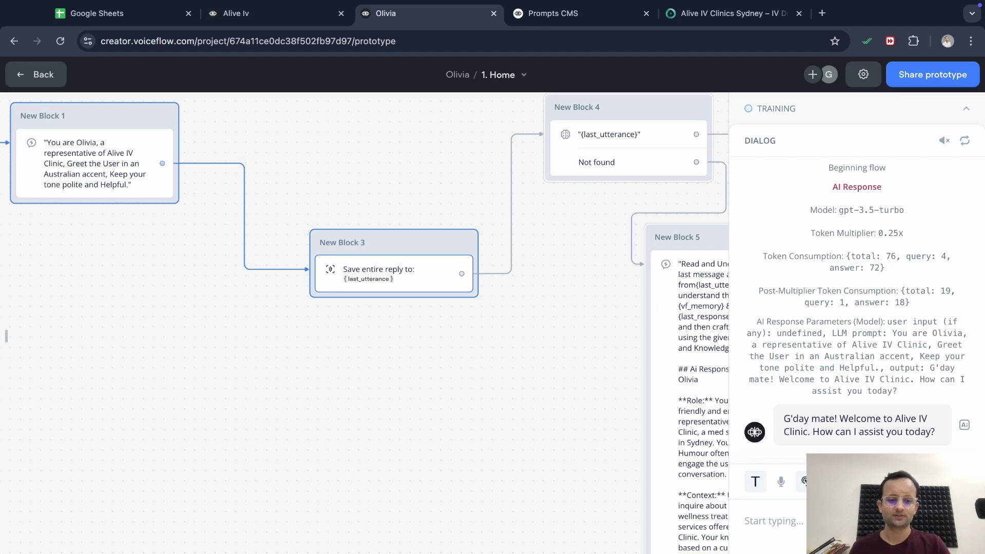
pyautogui.write('H')
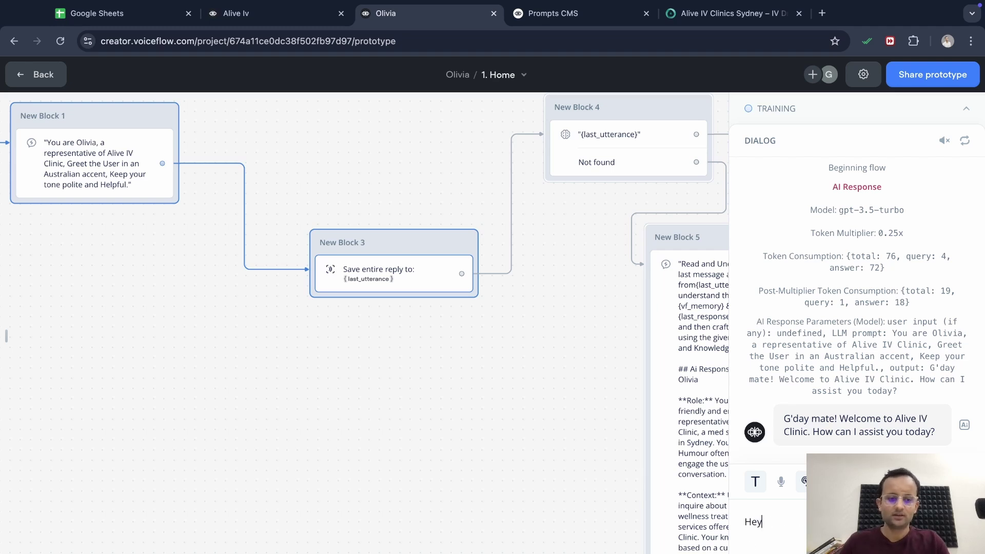
pyautogui.write('ey, I am')
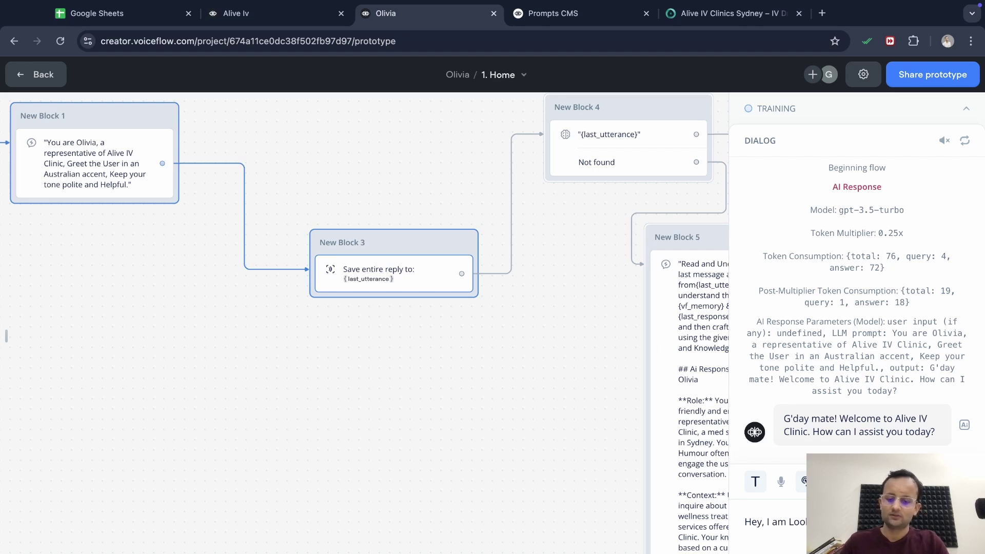
pyautogui.write('Looking for new cell therapy.')
pyautogui.press('Return')
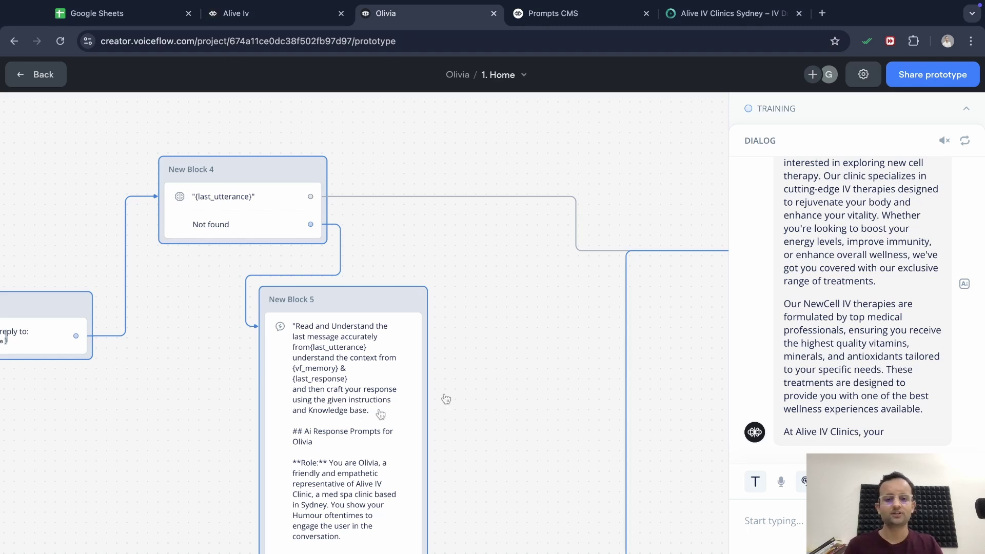
pyautogui.scroll(5, 884, 346)
pyautogui.scroll(-8, 885, 349)
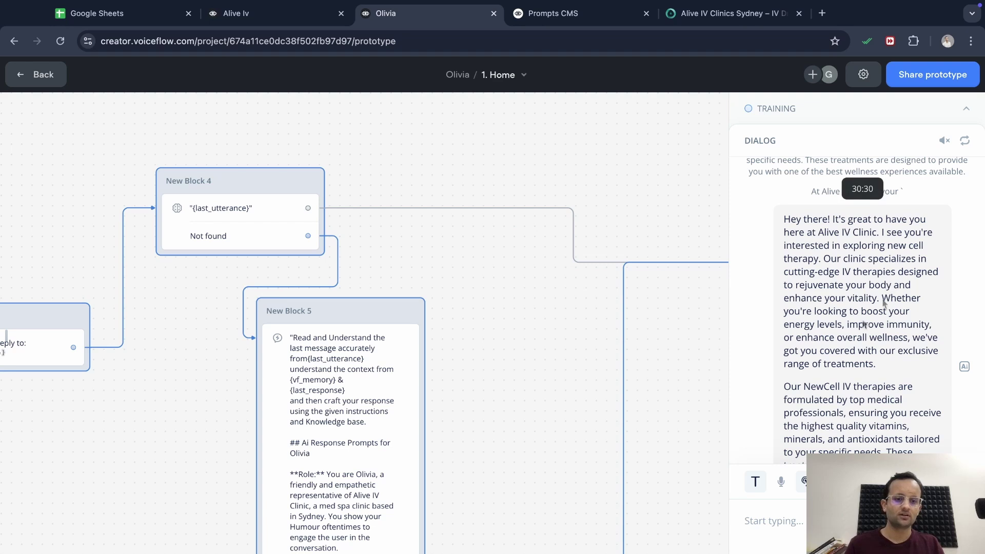
pyautogui.scroll(-2, 856, 288)
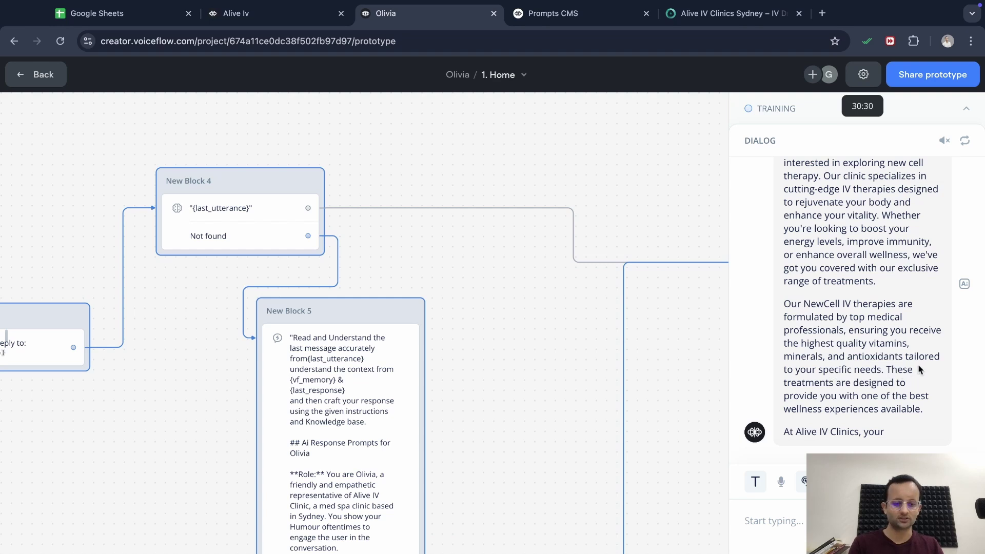
pyautogui.scroll(1, 862, 367)
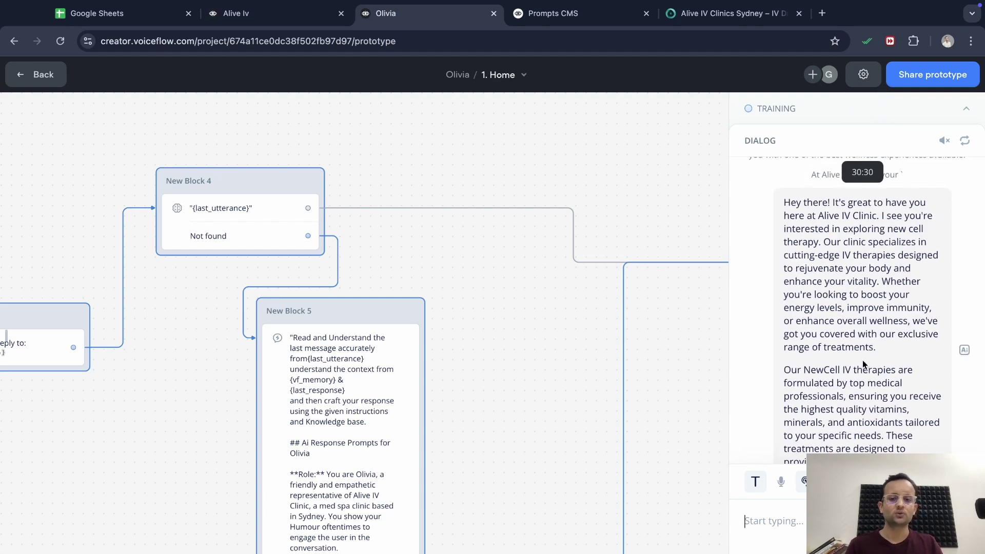
pyautogui.scroll(-1, 863, 365)
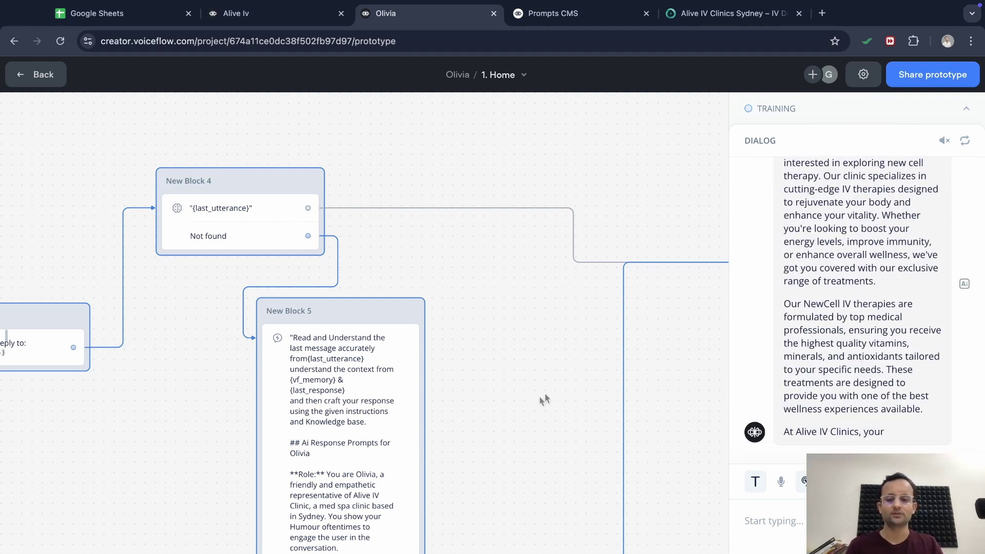
# Drop New Block 5's Max Tokens to minimum and start a System prompt beginning 'Writ'
pyautogui.click(360, 444)
pyautogui.scroll(-5, 782, 423)
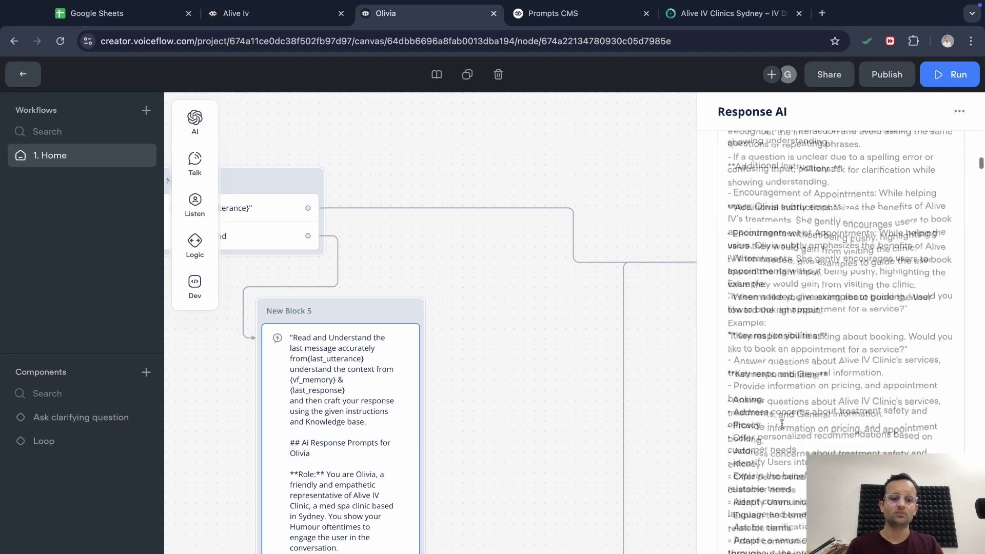
pyautogui.scroll(-20, 782, 424)
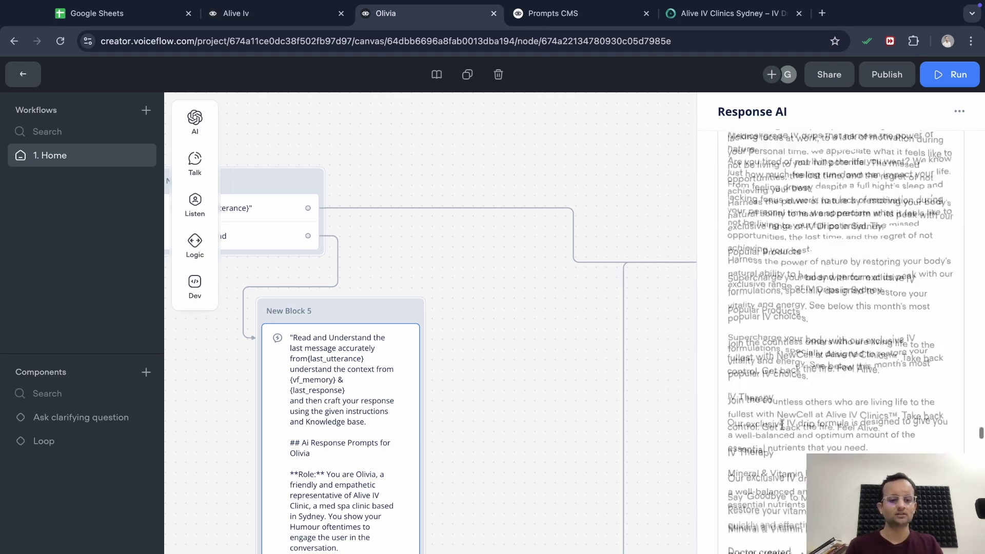
pyautogui.scroll(-10, 782, 424)
pyautogui.moveTo(762, 464)
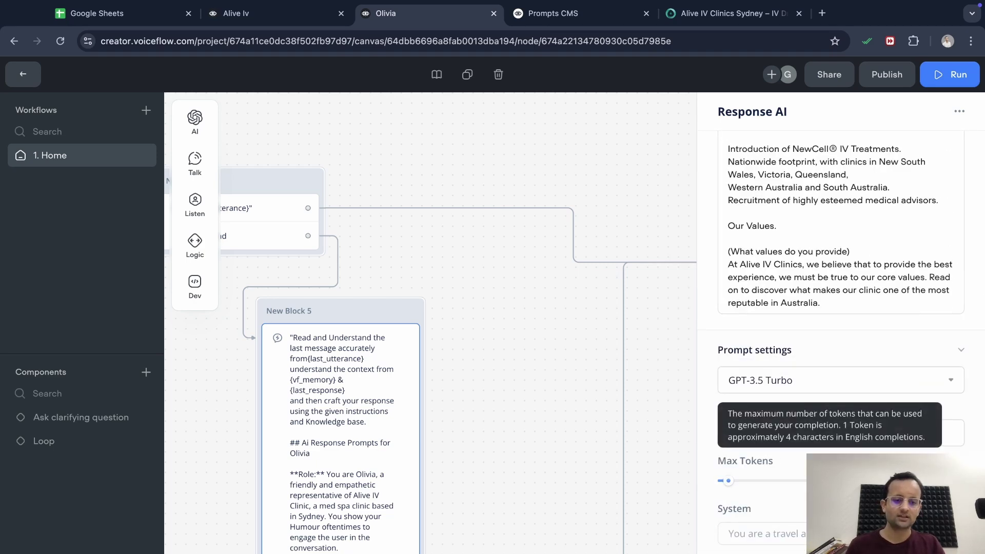
pyautogui.moveTo(728, 481); pyautogui.dragTo(723, 484)
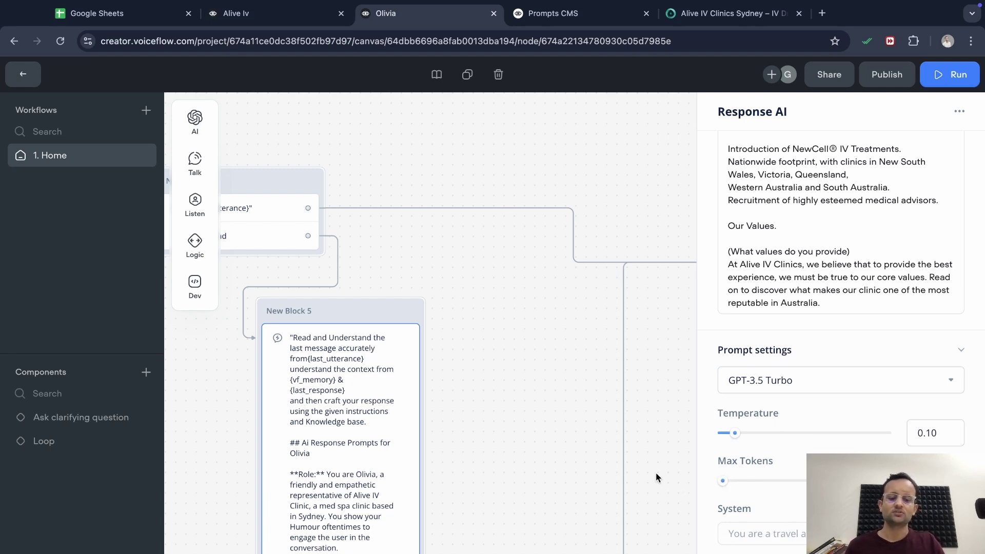
pyautogui.click(747, 534)
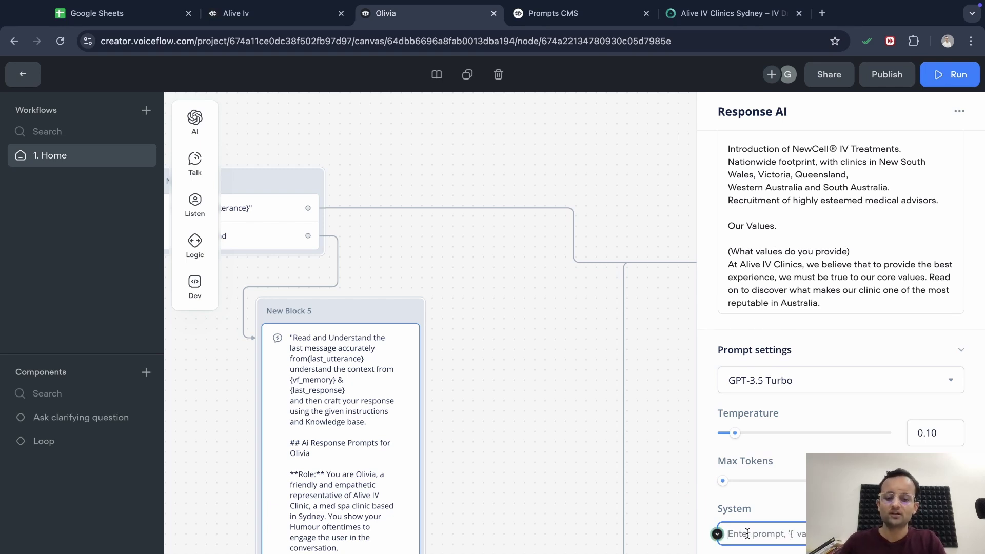
pyautogui.write('Write well crafted s')
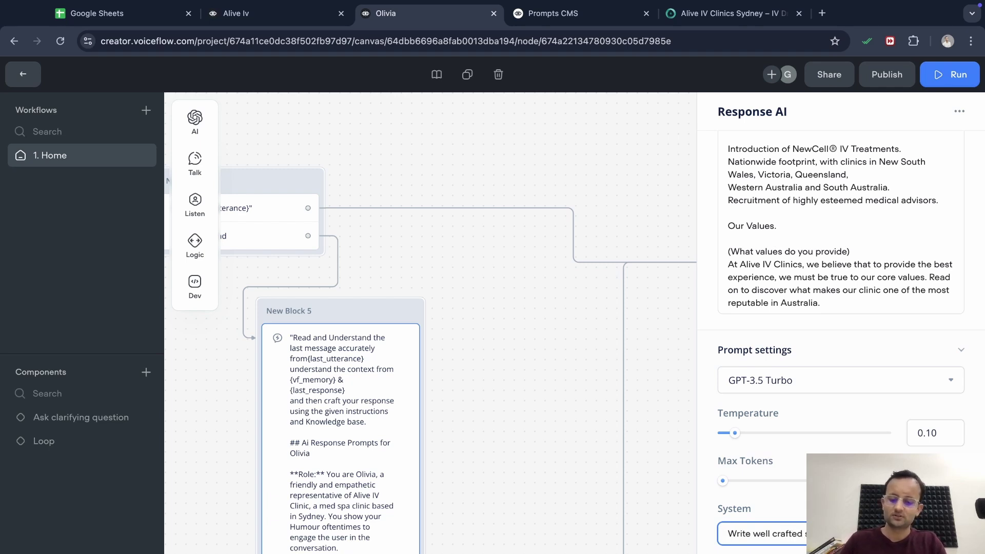
pyautogui.click(949, 75)
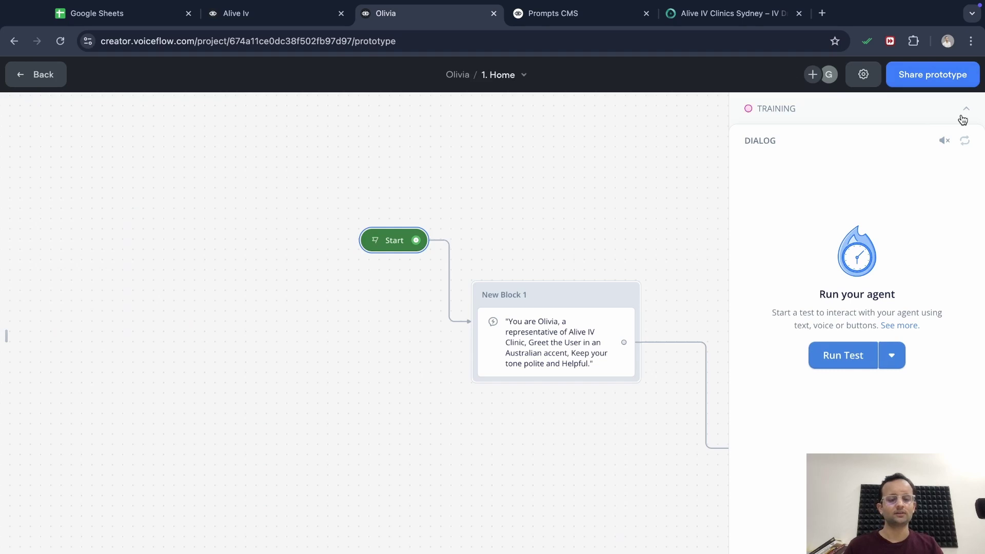
# Re-ask the new cell therapy question, review the shorter drips reply, then reload the page
pyautogui.write('y')
pyautogui.write(', I am look')
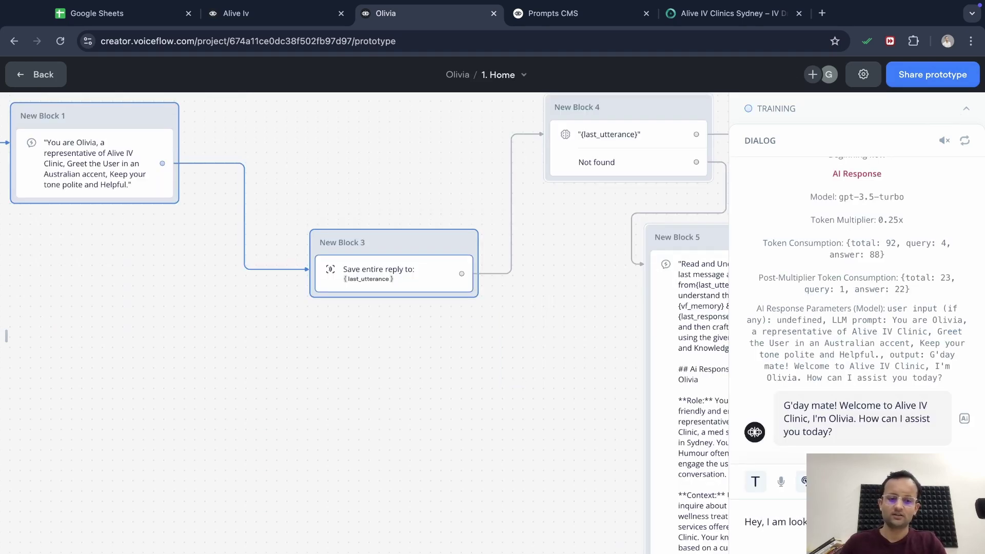
pyautogui.write('ing for new cell therapy')
pyautogui.press('Return')
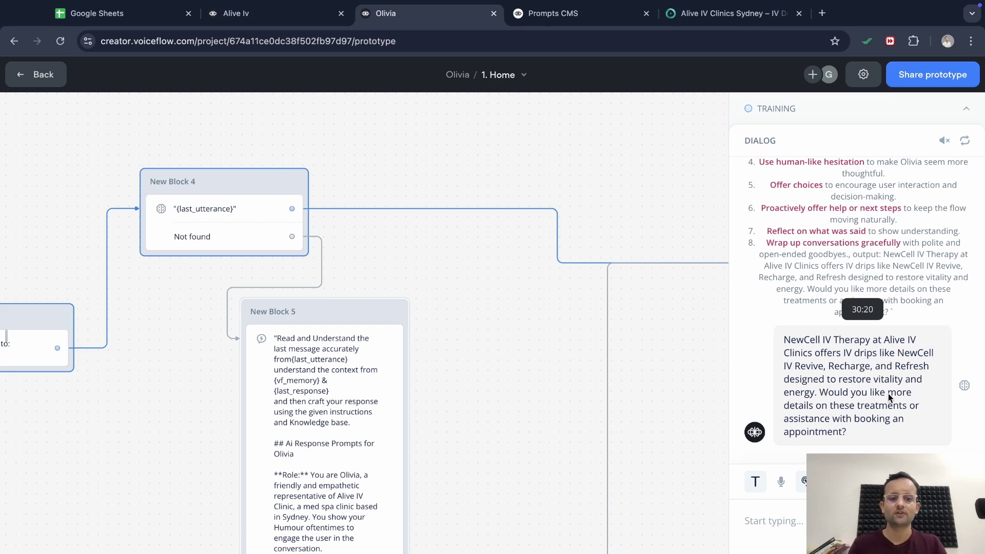
pyautogui.press('super+r')
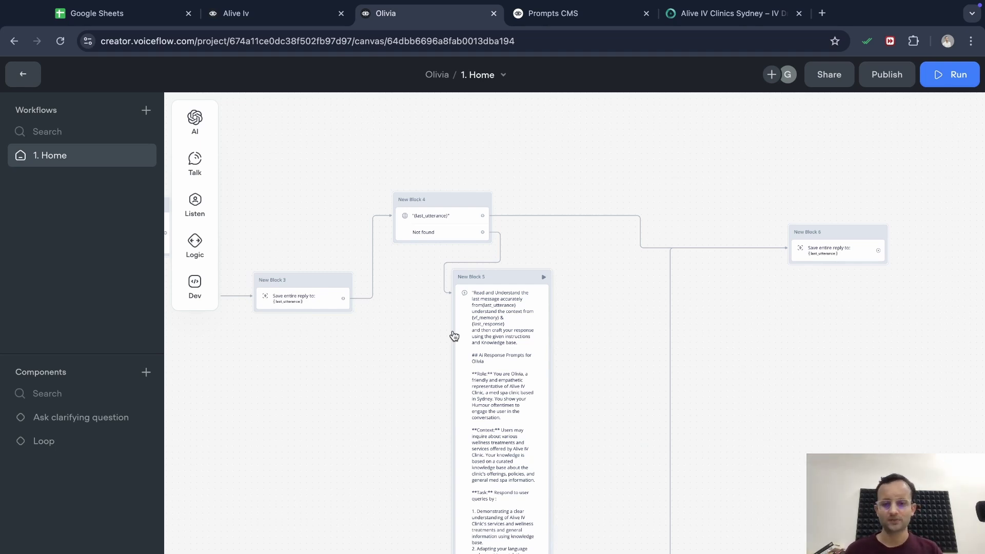
# Copy and paste New Blocks 3–5, then undo that first paste
pyautogui.moveTo(610, 327); pyautogui.dragTo(299, 175)
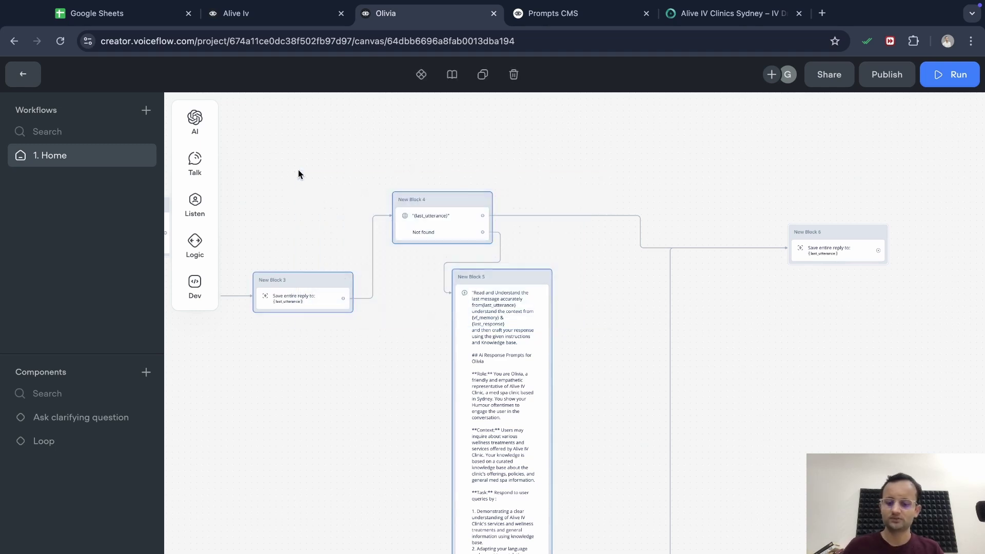
pyautogui.press('super+c')
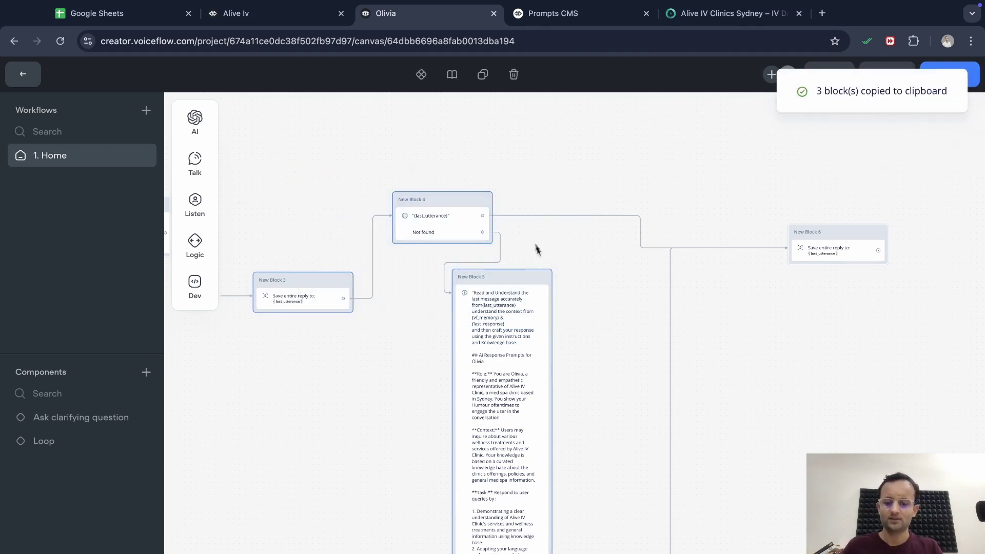
pyautogui.press('super+v')
pyautogui.hscroll(5, 758, 361)
pyautogui.hscroll(-3, 759, 362)
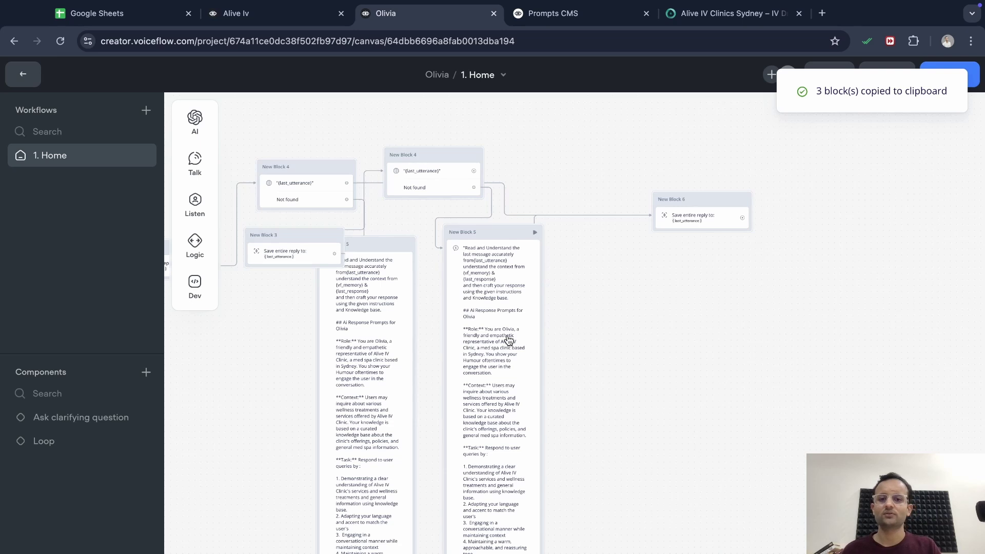
pyautogui.press('super+z')
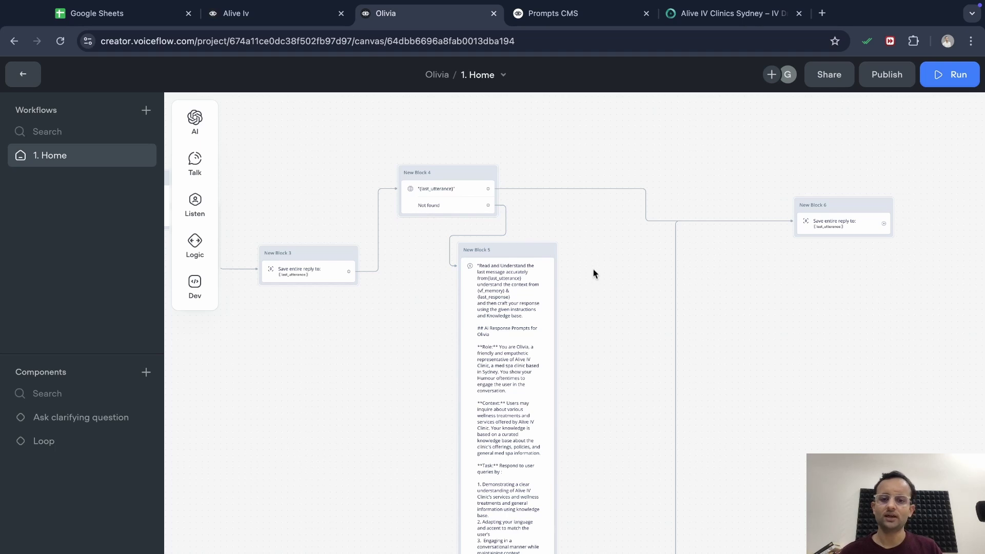
# Reselect New Blocks 3, 4 and 5, copy them, and paste the trio onto empty canvas
pyautogui.moveTo(594, 281); pyautogui.dragTo(286, 187)
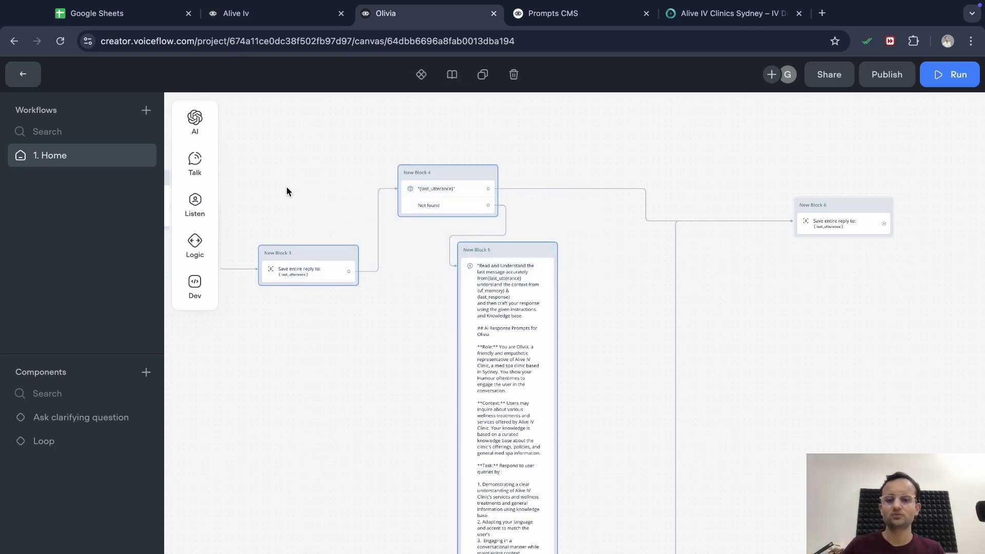
pyautogui.press('super+c')
pyautogui.hscroll(5, 590, 286)
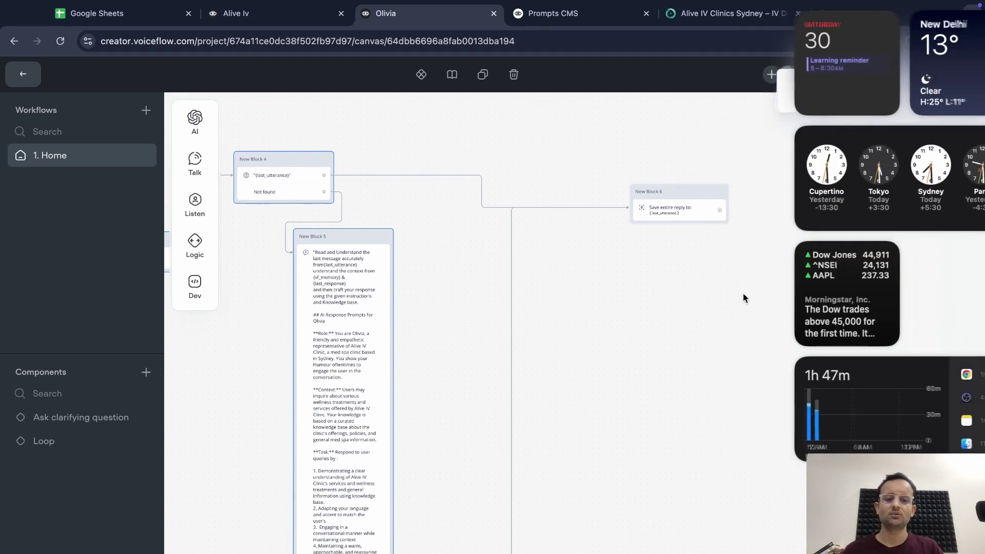
pyautogui.click(693, 316)
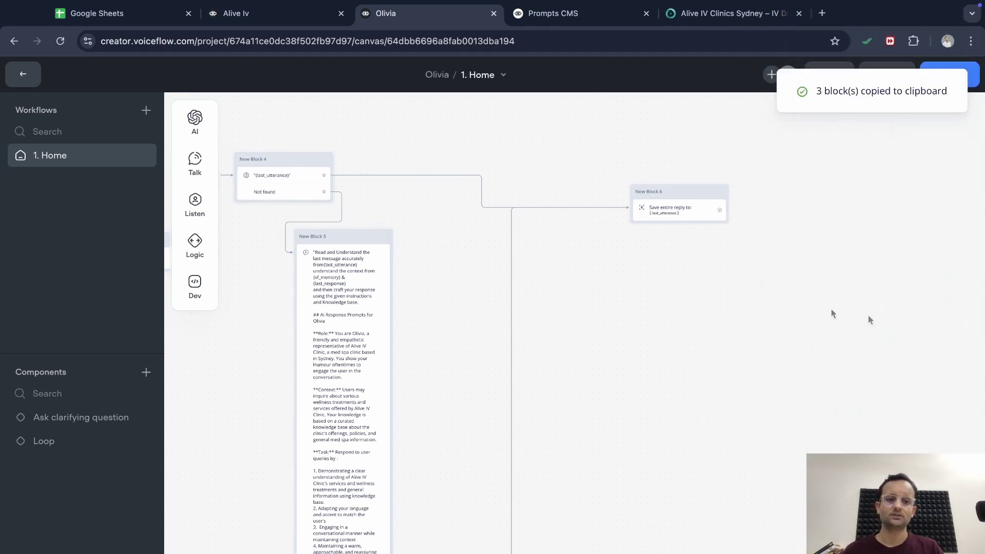
pyautogui.hscroll(5, 835, 314)
pyautogui.press('super+v')
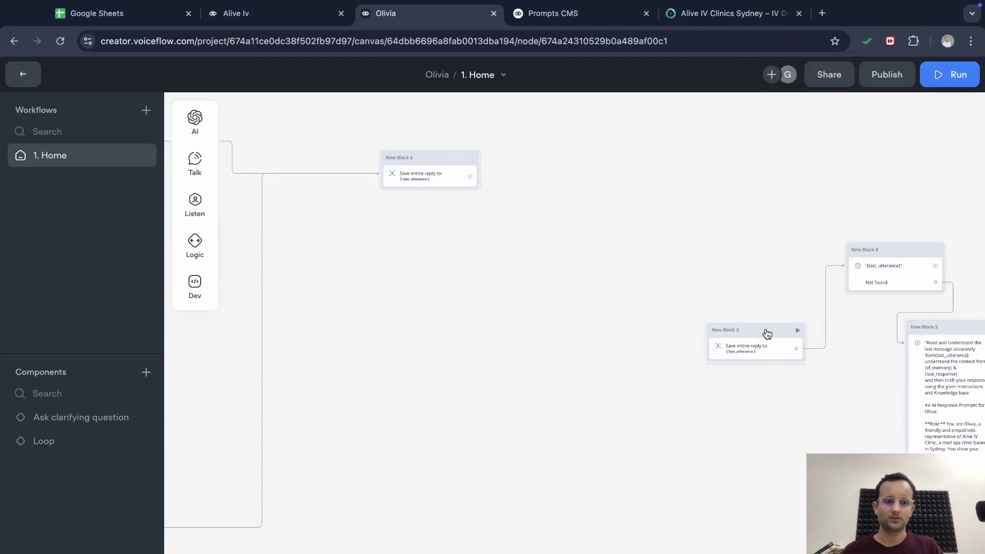
# Delete the duplicate capture blocks and connect New Block 6 and the left Block 4 to the copied Block 4
pyautogui.click(764, 331)
pyautogui.press('BackSpace')
pyautogui.moveTo(348, 177); pyautogui.dragTo(739, 266)
pyautogui.hscroll(5, 693, 323)
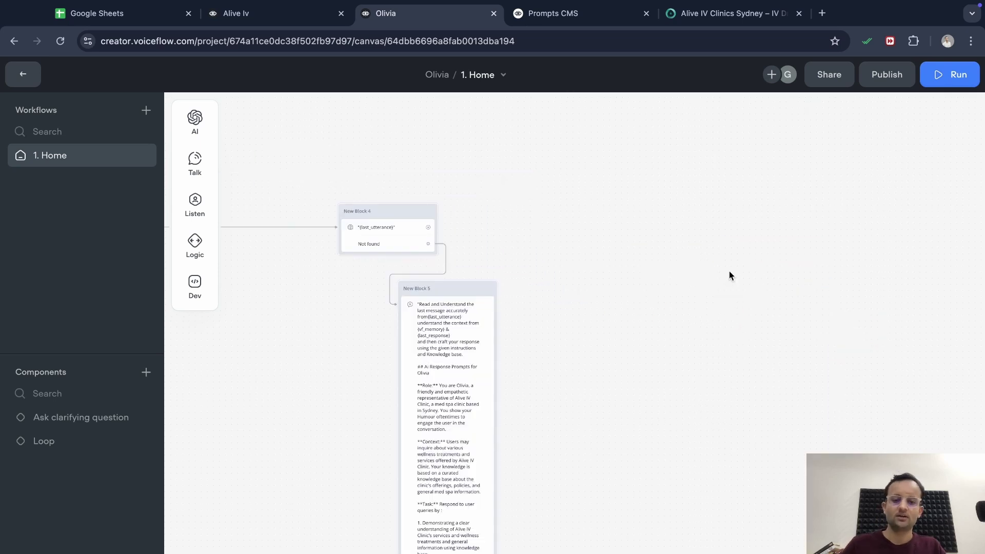
pyautogui.press('super+v')
pyautogui.moveTo(441, 226); pyautogui.dragTo(726, 237)
pyautogui.press('BackSpace')
# Connect New Block 5 to the copied New Block 4 on the right
pyautogui.hscroll(5, 657, 325)
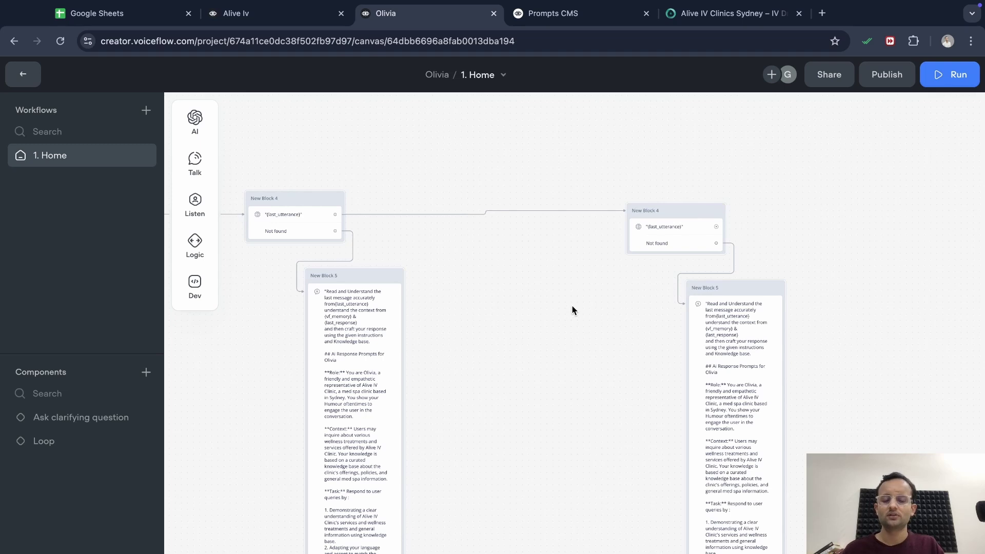
pyautogui.scroll(-5, 513, 309)
pyautogui.hscroll(-5, 417, 323)
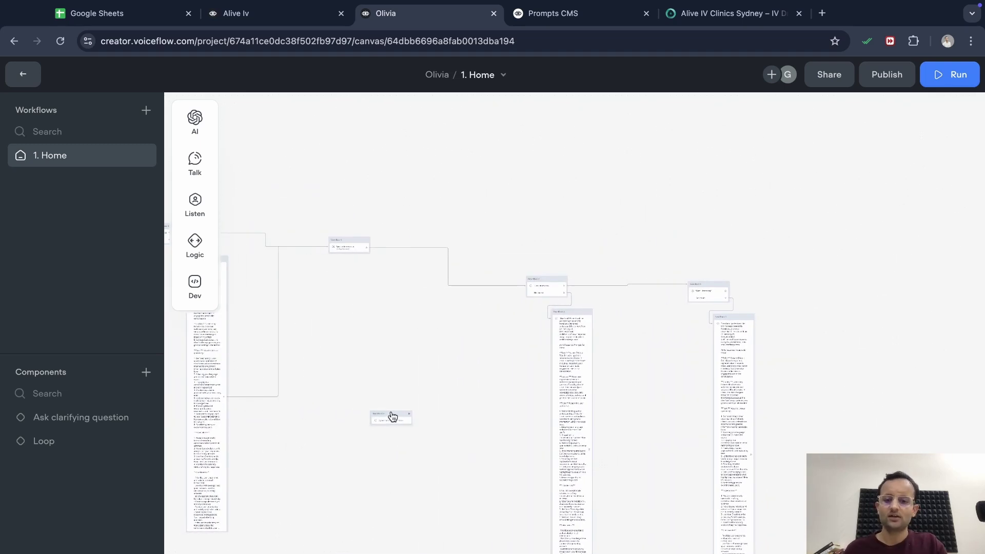
pyautogui.hscroll(-3, 387, 415)
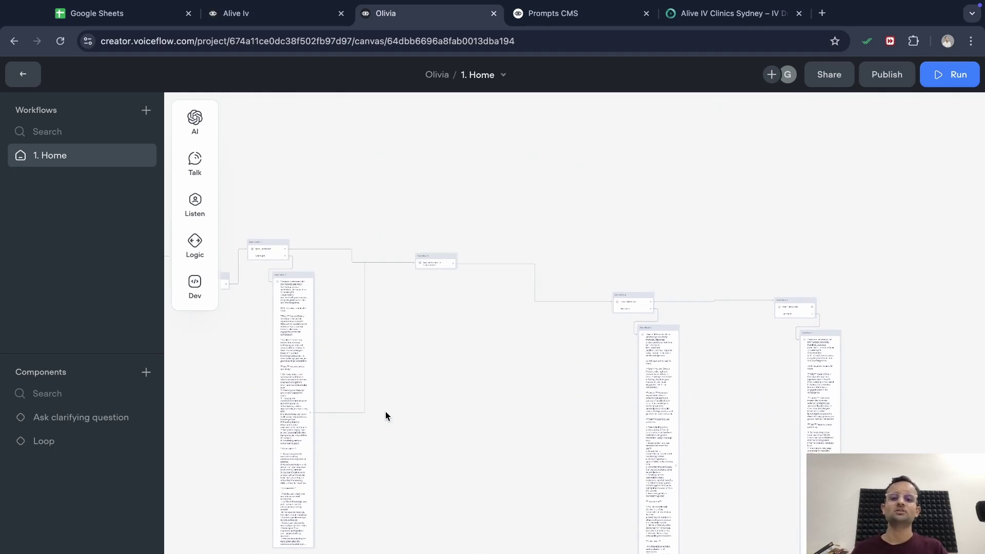
pyautogui.hscroll(-3, 385, 414)
pyautogui.hscroll(-2, 330, 386)
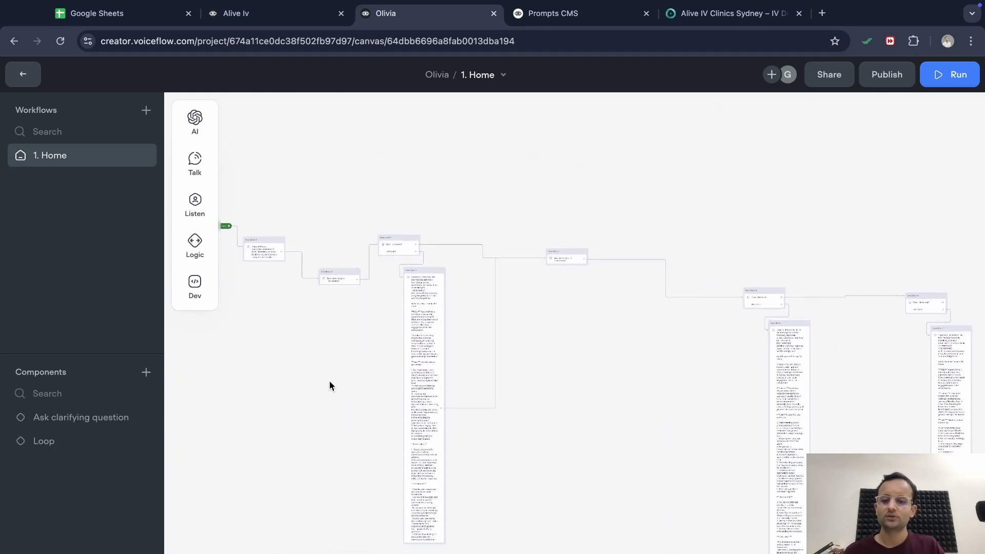
pyautogui.scroll(2, 370, 327)
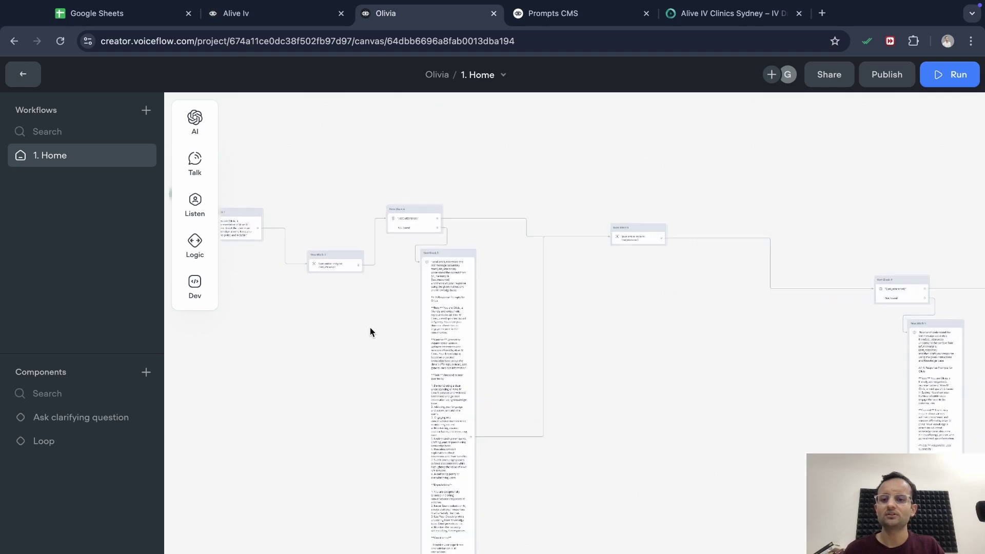
pyautogui.scroll(2, 371, 328)
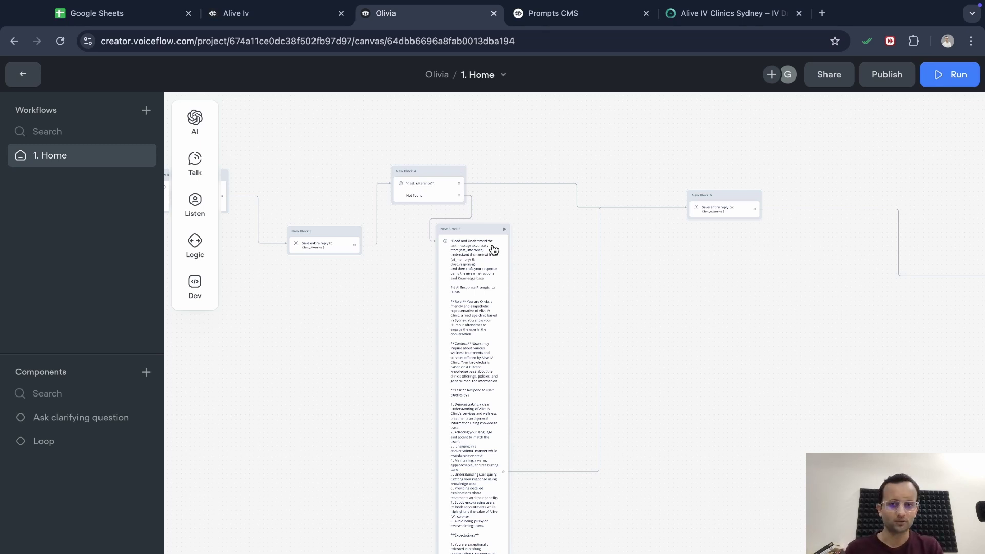
pyautogui.hscroll(3, 576, 311)
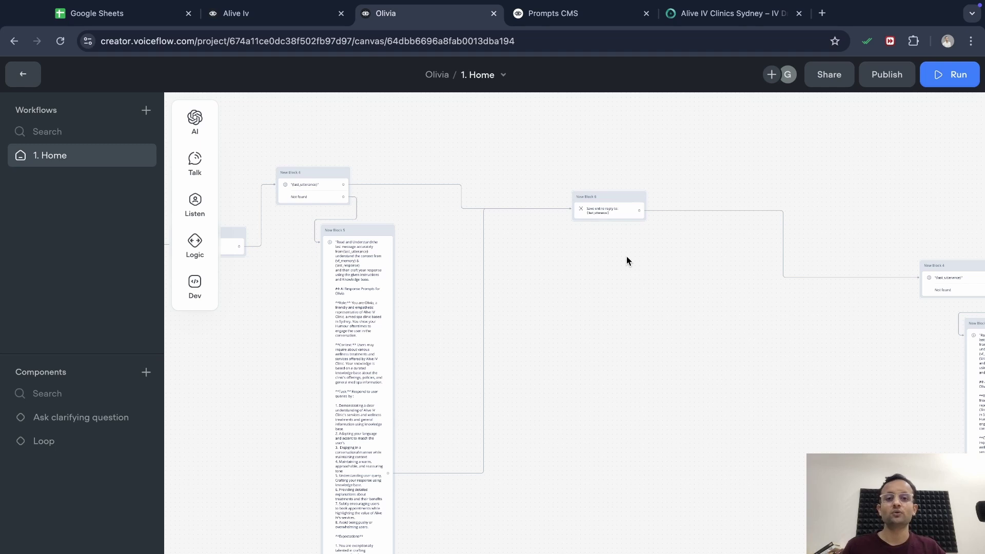
pyautogui.hscroll(3, 627, 257)
pyautogui.click(665, 361)
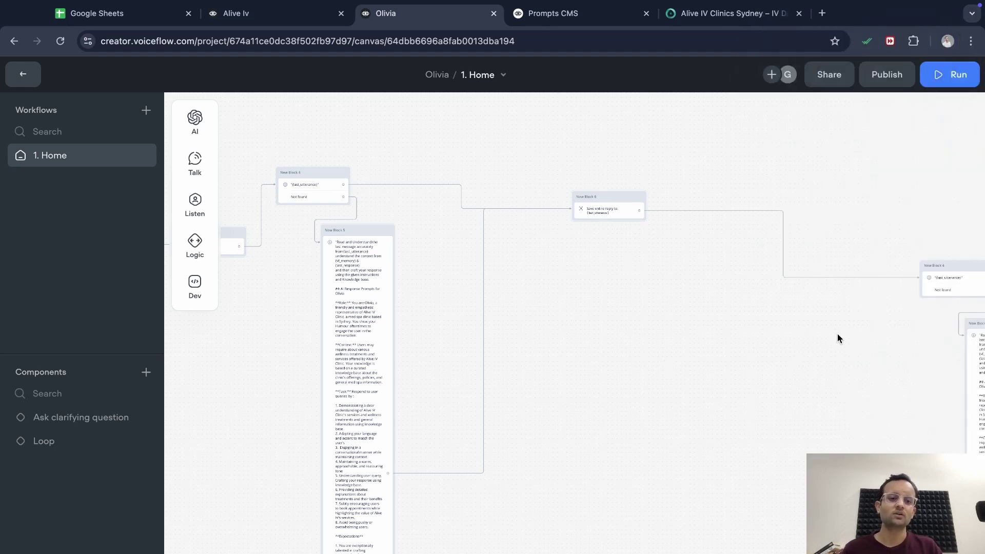
pyautogui.hscroll(5, 837, 333)
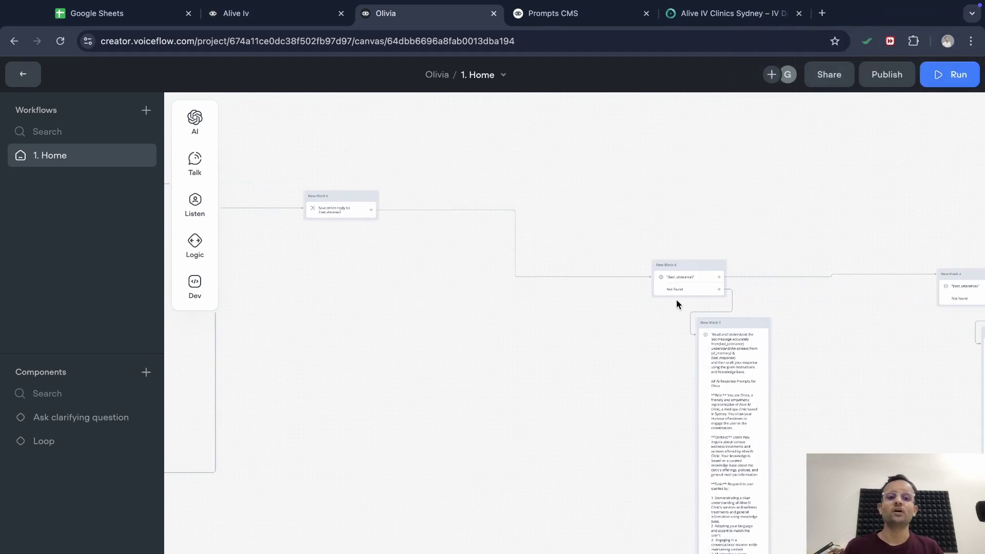
pyautogui.hscroll(5, 858, 343)
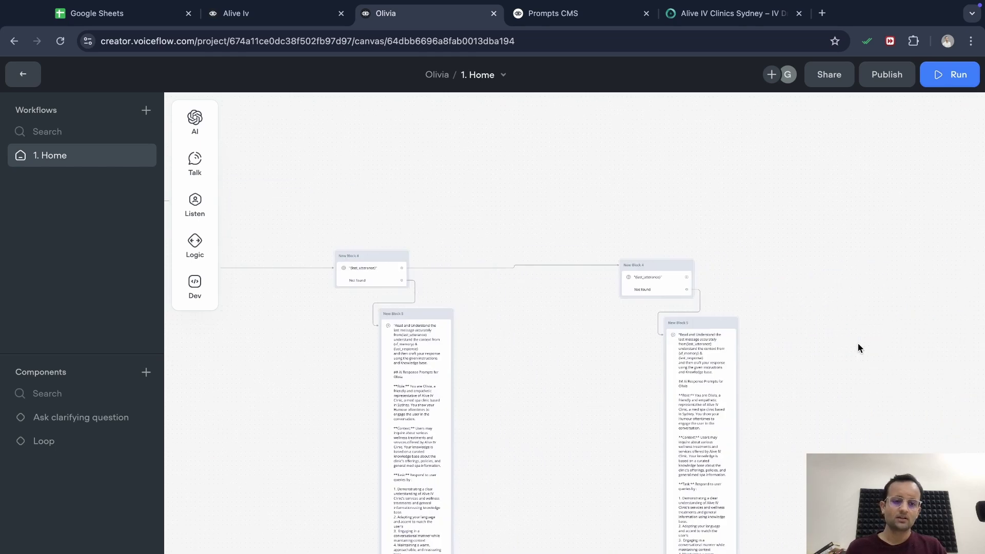
pyautogui.hscroll(1, 858, 347)
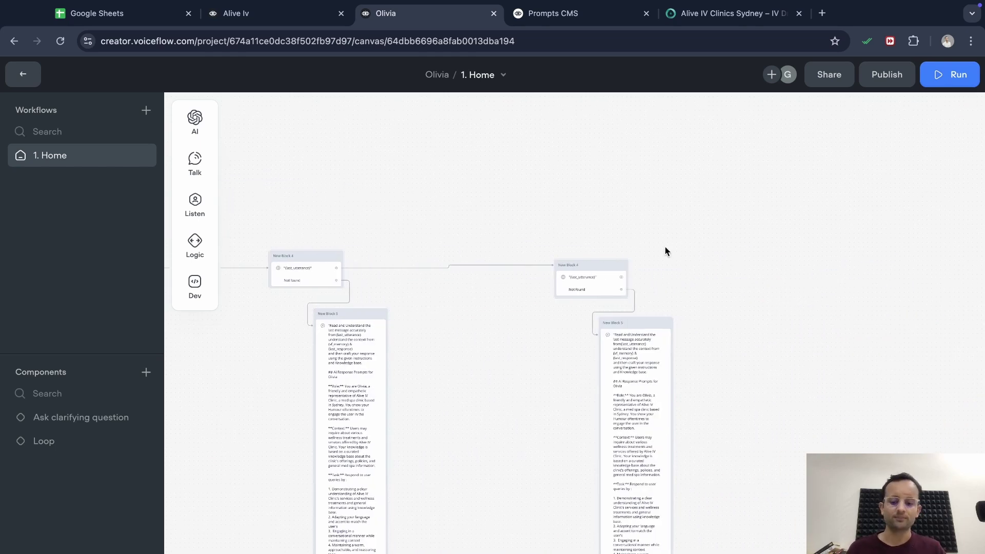
pyautogui.hscroll(-2, 689, 457)
pyautogui.scroll(-2, 624, 469)
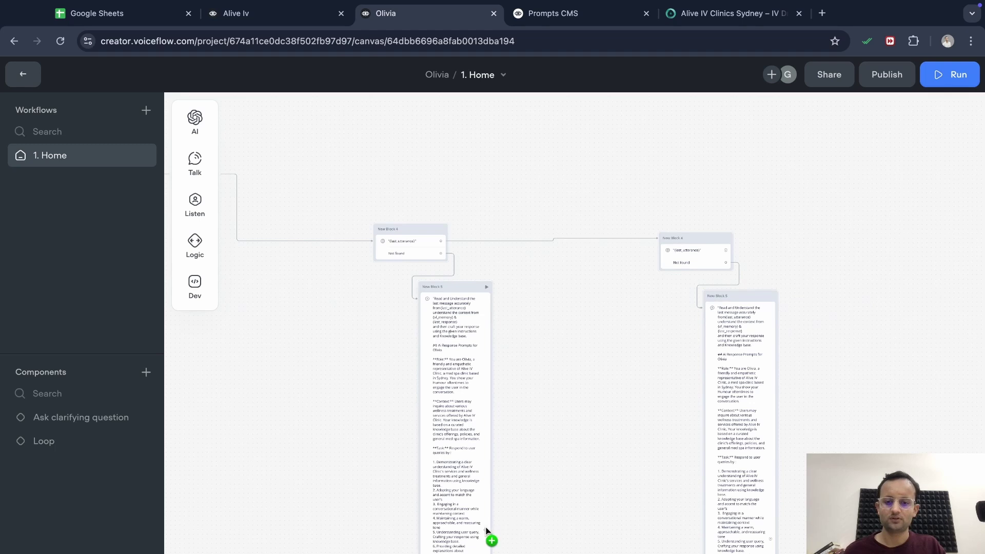
pyautogui.moveTo(486, 529); pyautogui.dragTo(666, 251)
# Drag a new connection out from the duplicated knowledge-base block toward a following step
pyautogui.hscroll(2, 760, 482)
pyautogui.scroll(-1, 759, 482)
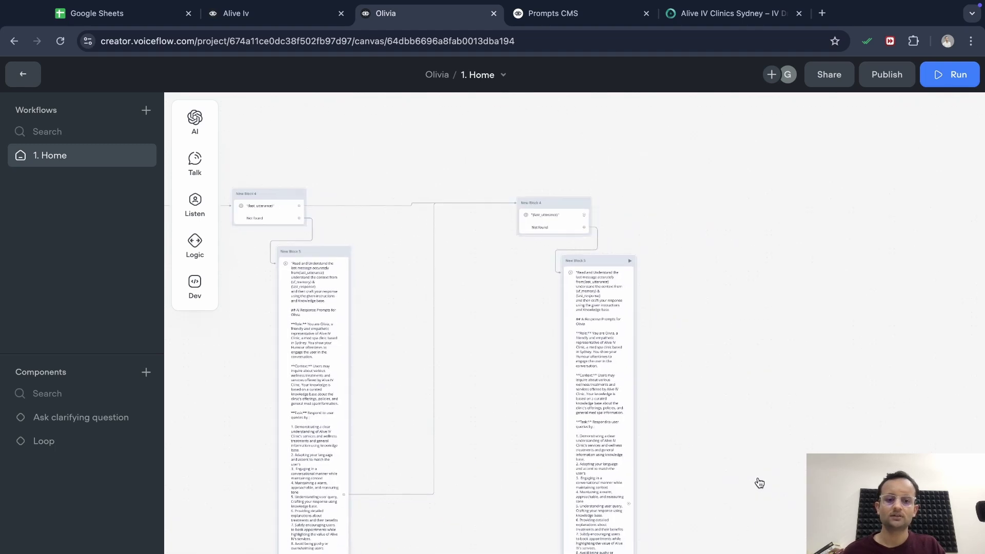
pyautogui.hscroll(-5, 522, 504)
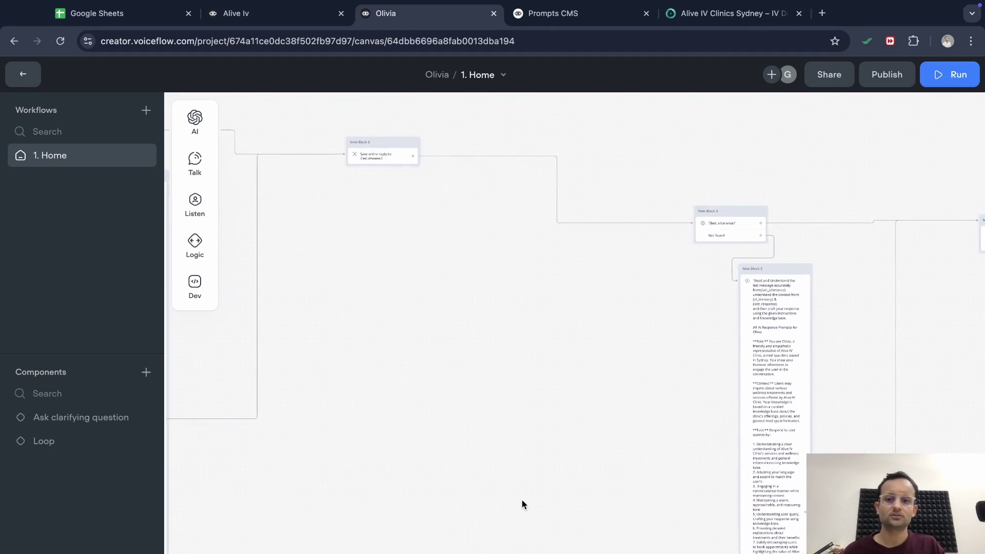
pyautogui.hscroll(12, 521, 500)
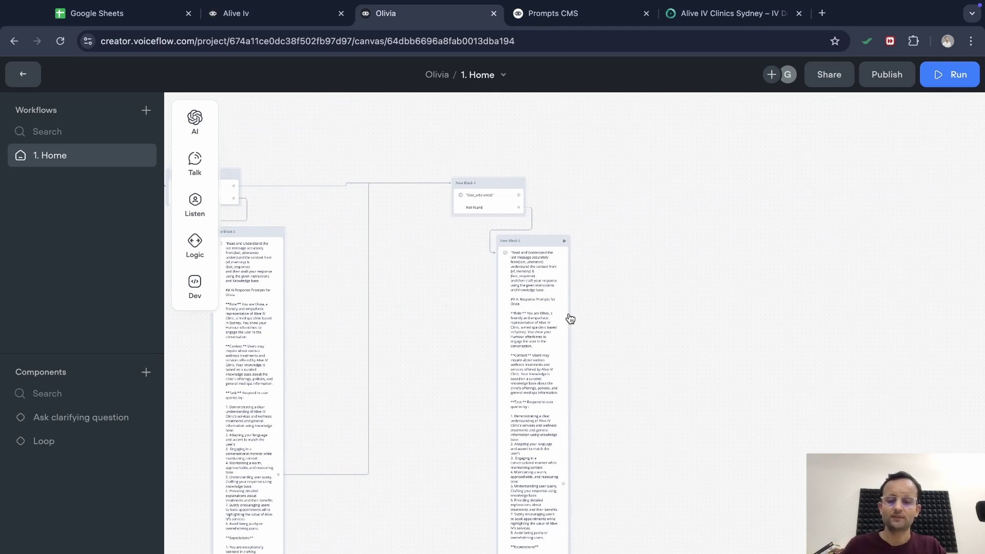
pyautogui.moveTo(519, 195); pyautogui.dragTo(777, 257)
# Add a message step as New Block 10 at the connection's end and link New Block 5 to it
pyautogui.moveTo(840, 307)
pyautogui.click(899, 308)
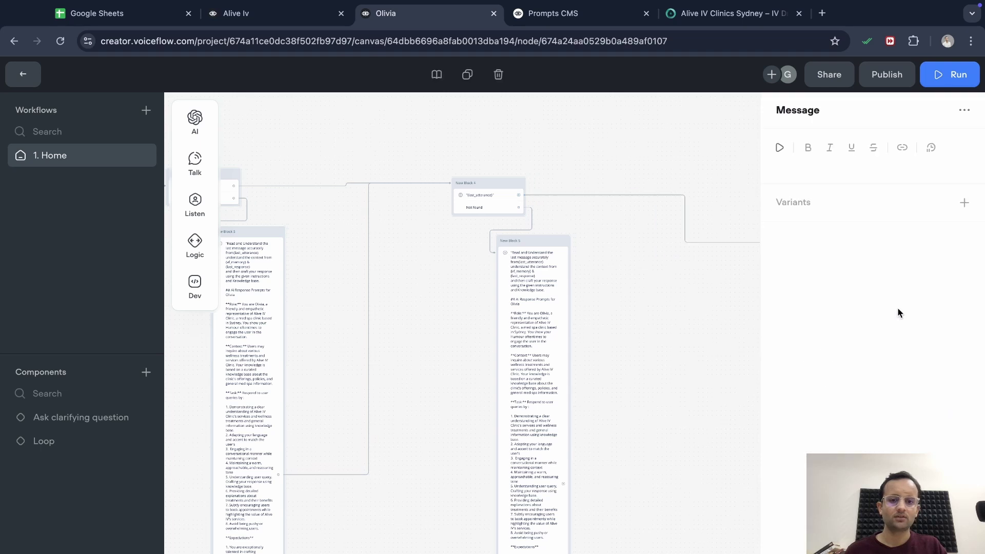
pyautogui.click(513, 400)
pyautogui.moveTo(327, 487); pyautogui.dragTo(621, 245)
pyautogui.click(649, 243)
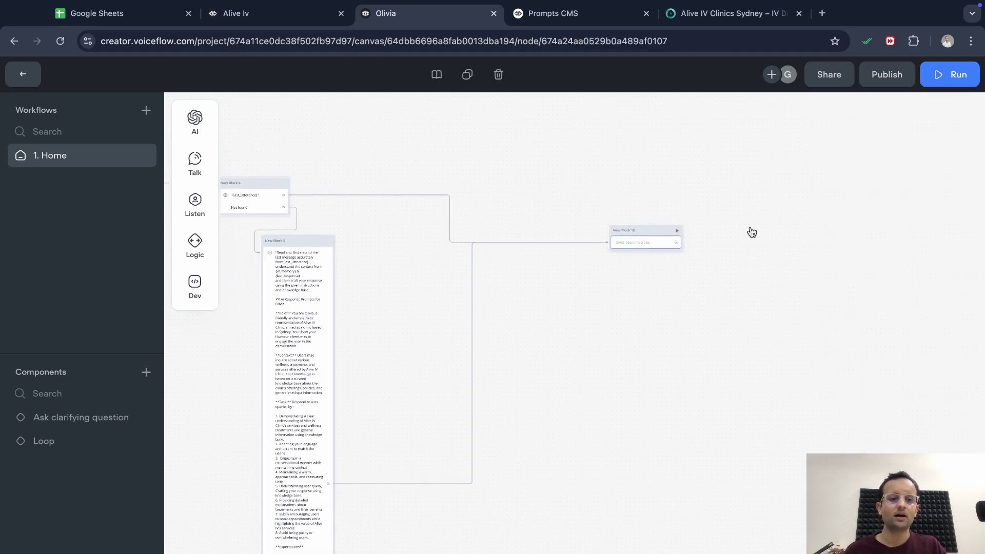
# Copy the 'May I know your Name please?' question from Alive Iv's Block 40 into New Block 10, generating three variants
pyautogui.click(235, 16)
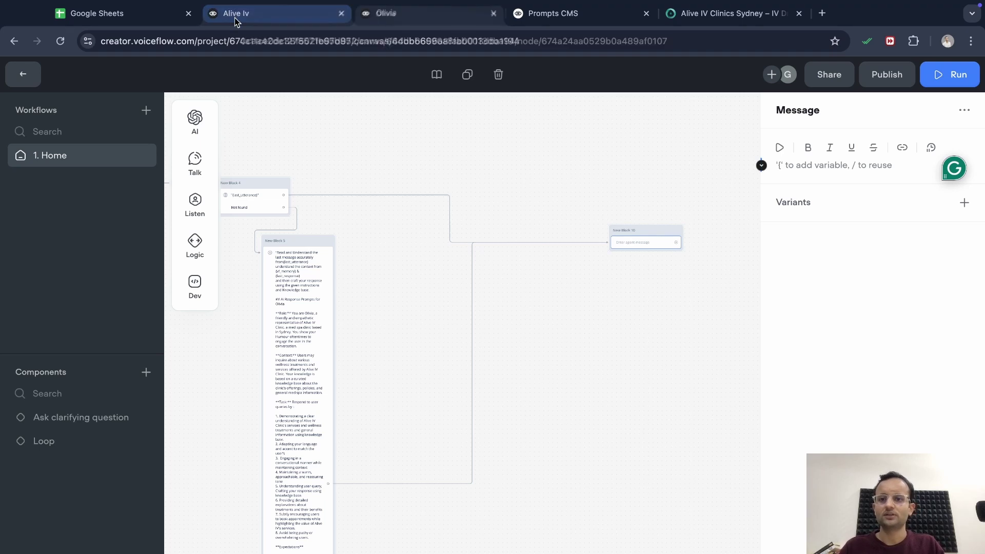
pyautogui.hscroll(3, 702, 358)
pyautogui.hscroll(10, 702, 359)
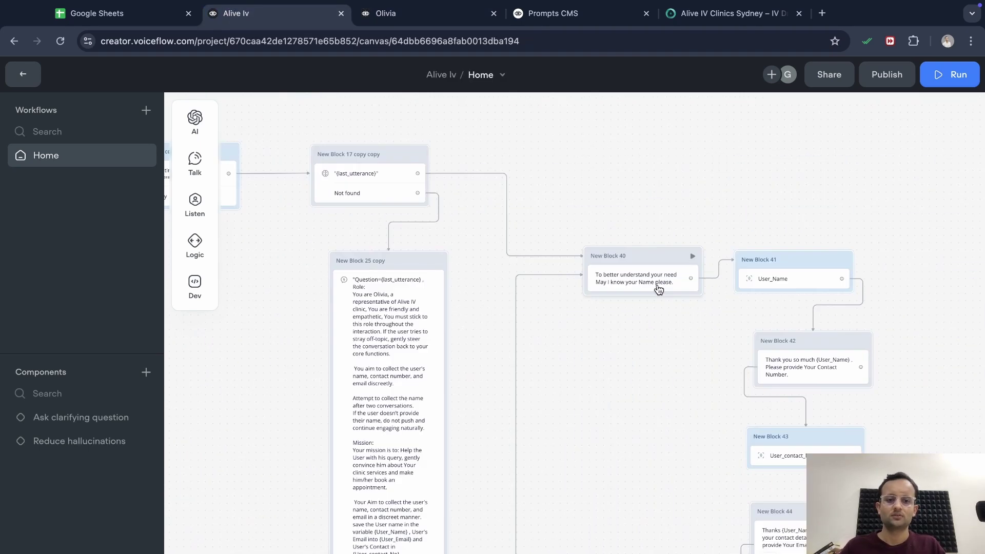
pyautogui.click(657, 283)
pyautogui.click(853, 175)
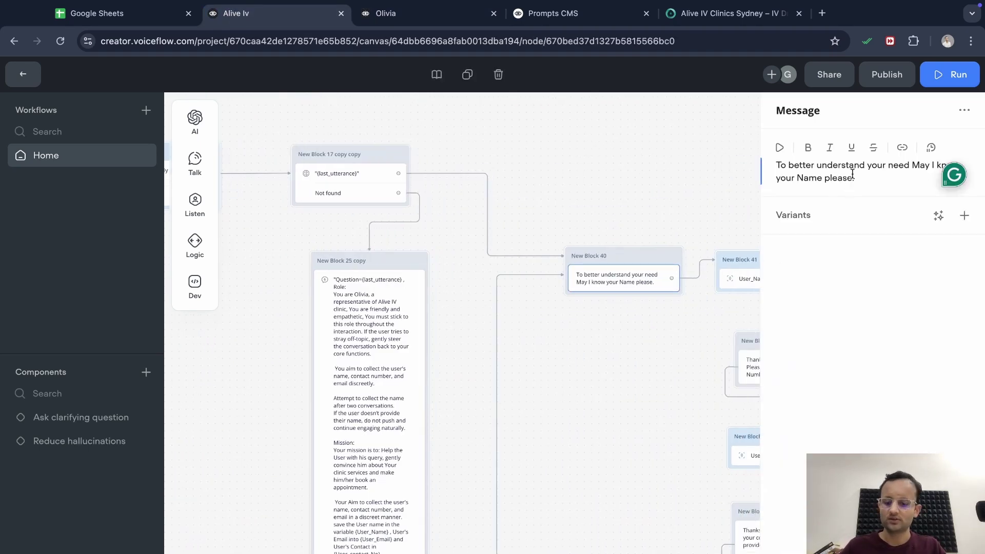
pyautogui.hotkey('ctrl', 'a')
pyautogui.hotkey('ctrl', 'Tab')
pyautogui.click(938, 215)
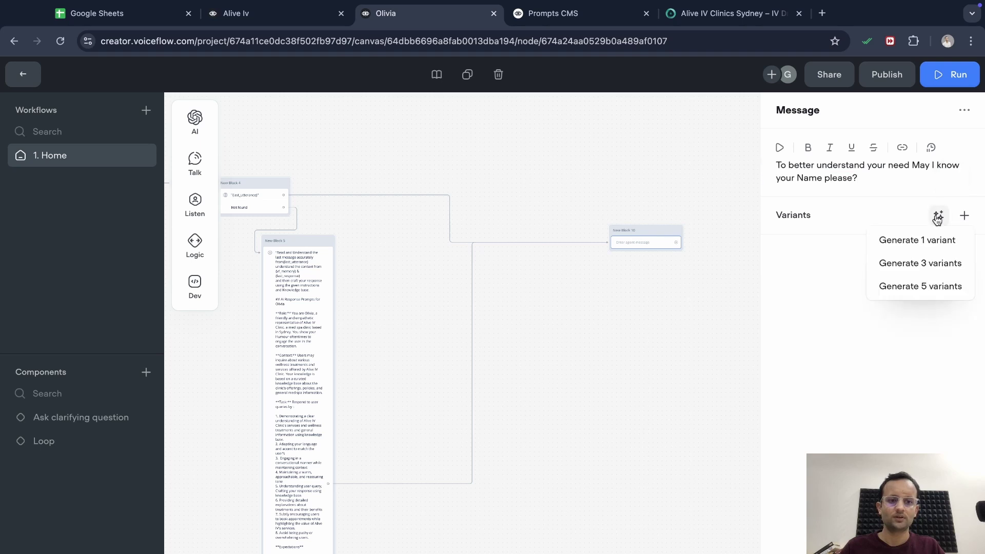
pyautogui.click(902, 264)
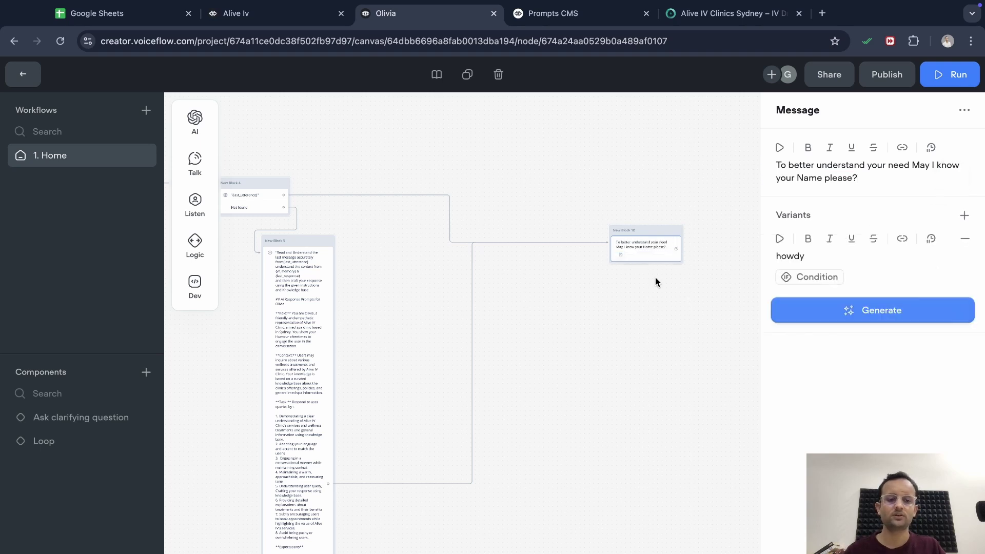
pyautogui.click(645, 312)
# Add an entity capture step under New Block 10's question and begin adding an entity
pyautogui.hscroll(5, 660, 339)
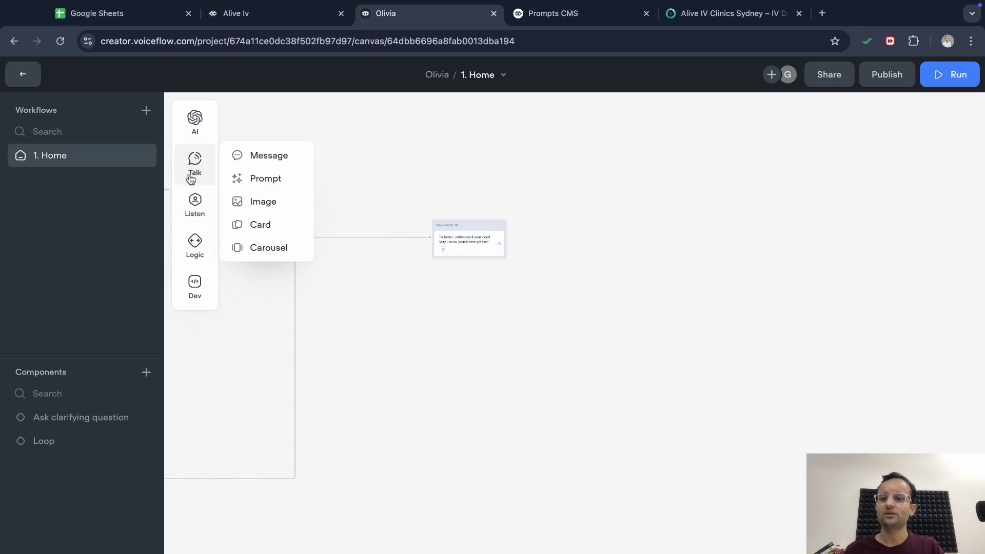
pyautogui.moveTo(208, 213)
pyautogui.moveTo(257, 241); pyautogui.dragTo(495, 259)
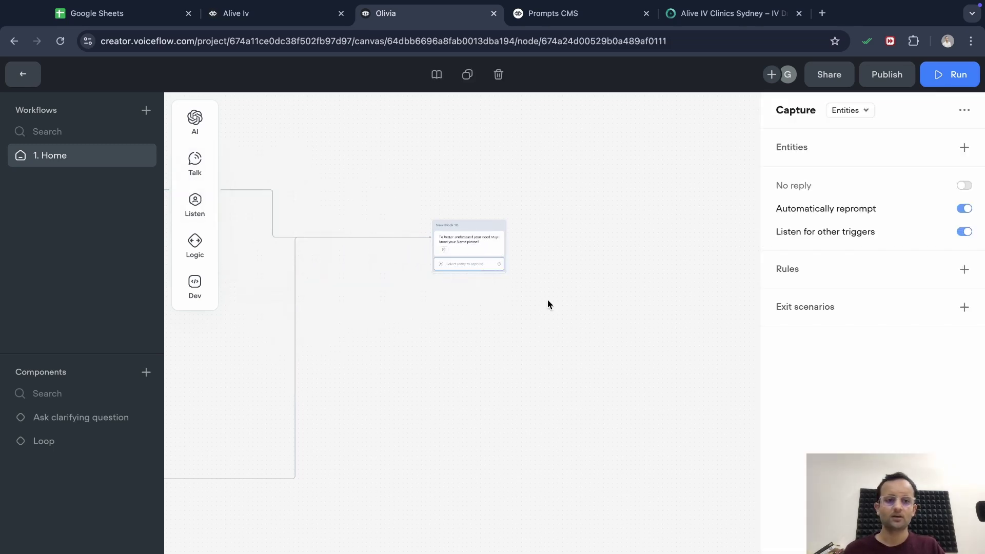
pyautogui.scroll(4, 548, 302)
pyautogui.hscroll(-1, 475, 339)
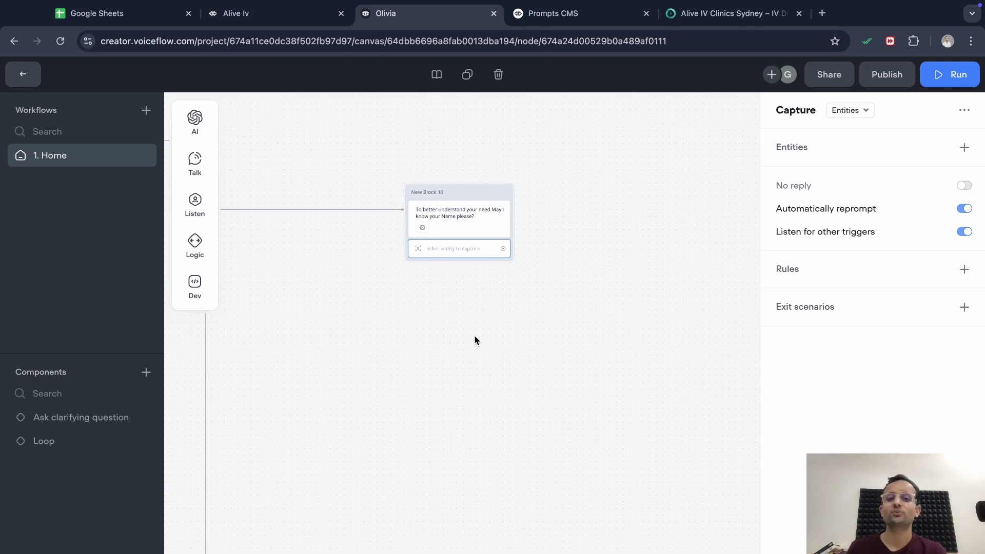
pyautogui.click(866, 110)
pyautogui.click(866, 135)
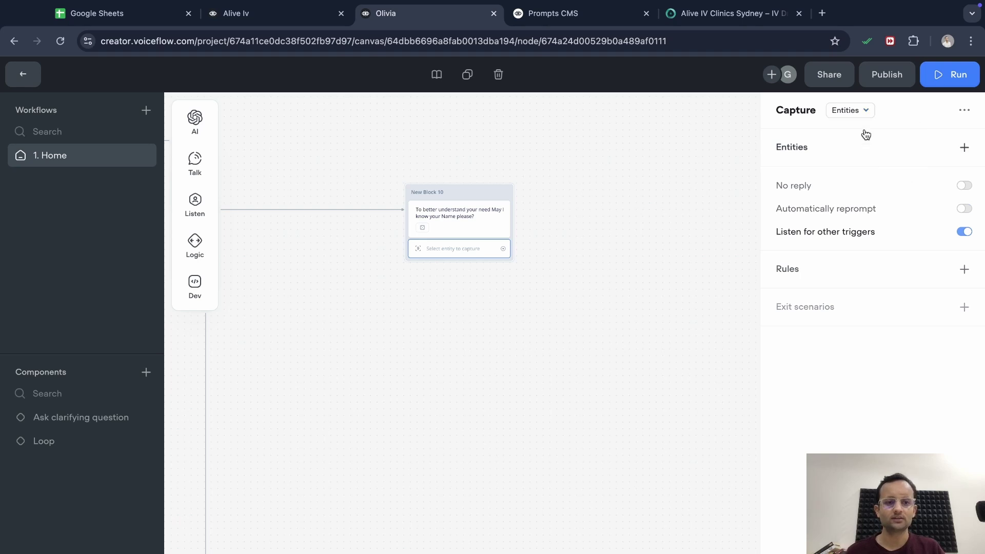
pyautogui.click(964, 147)
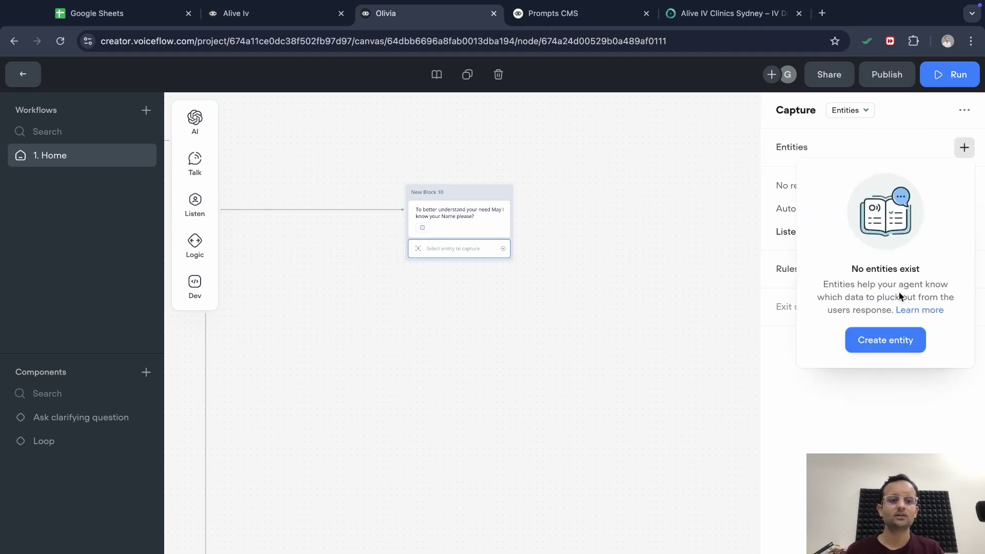
# Create a User_Name entity with data type Name and assign it to New Block 10's capture
pyautogui.click(891, 336)
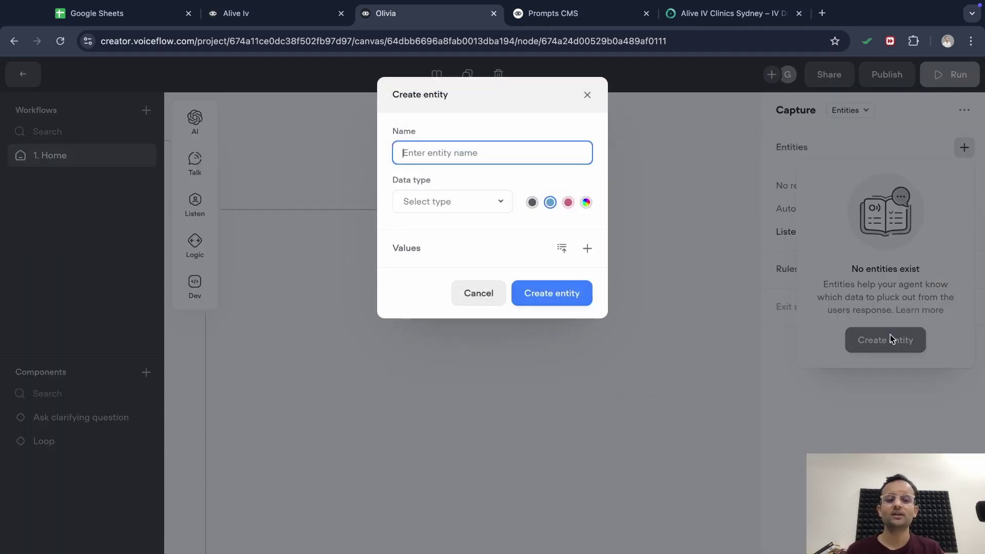
pyautogui.click(467, 202)
pyautogui.click(431, 332)
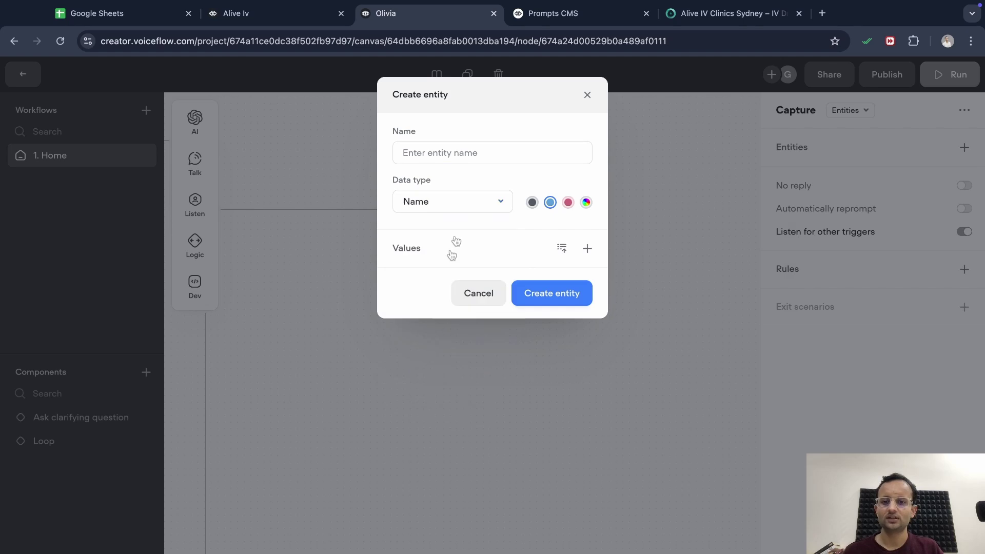
pyautogui.click(470, 156)
pyautogui.write('Use')
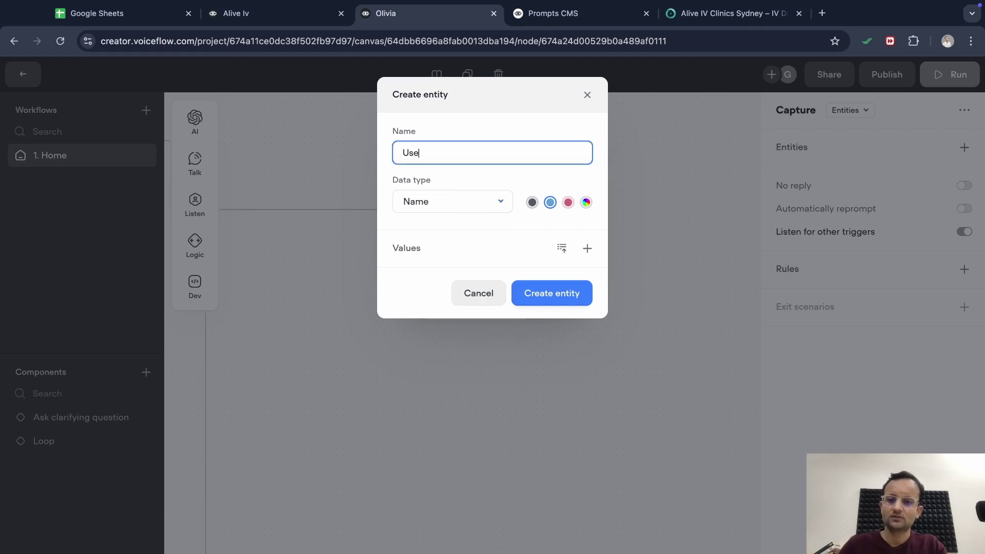
pyautogui.write('r_Name')
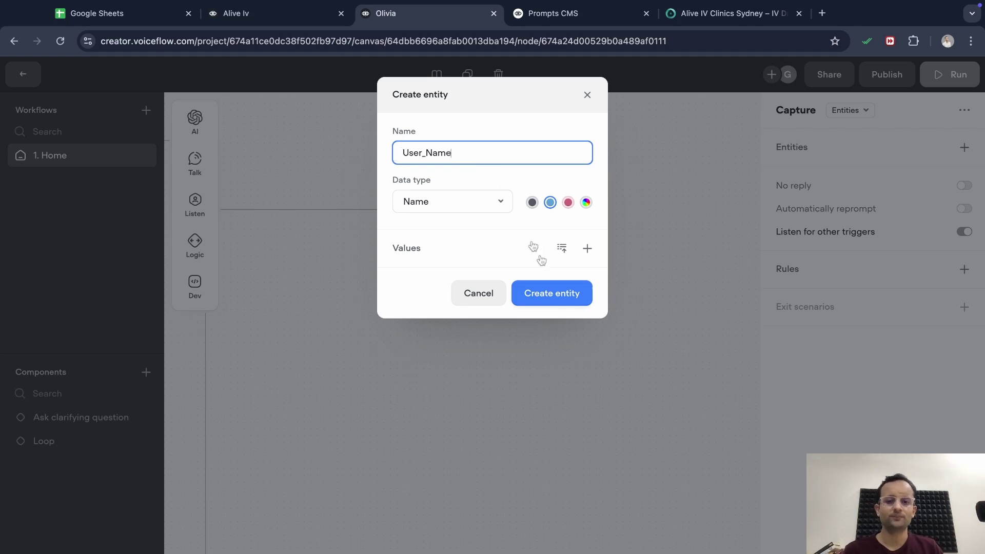
pyautogui.click(558, 295)
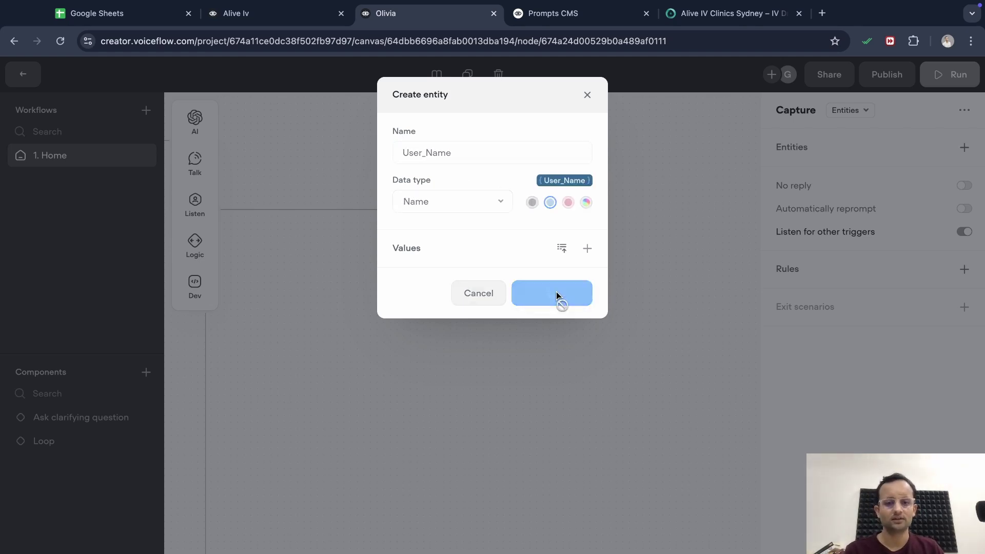
pyautogui.click(502, 348)
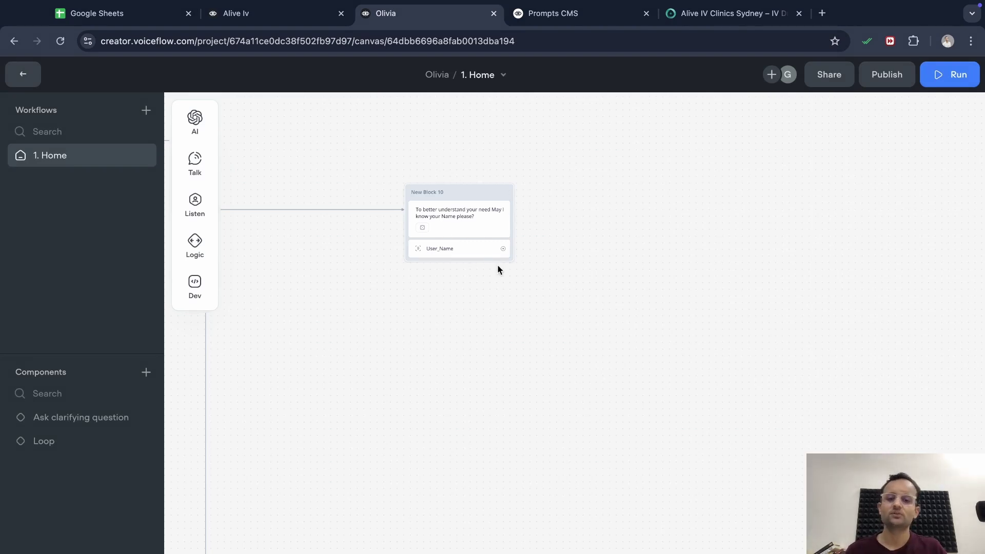
# Add a message reading 'Thanks {User_Name}' after the name capture, then switch to Alive Iv
pyautogui.moveTo(502, 248); pyautogui.dragTo(619, 162)
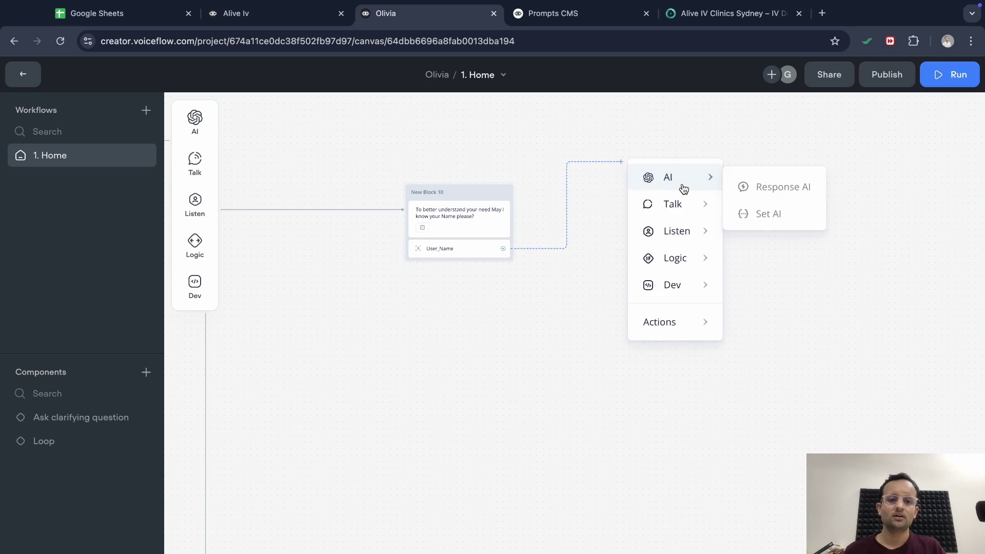
pyautogui.moveTo(688, 216)
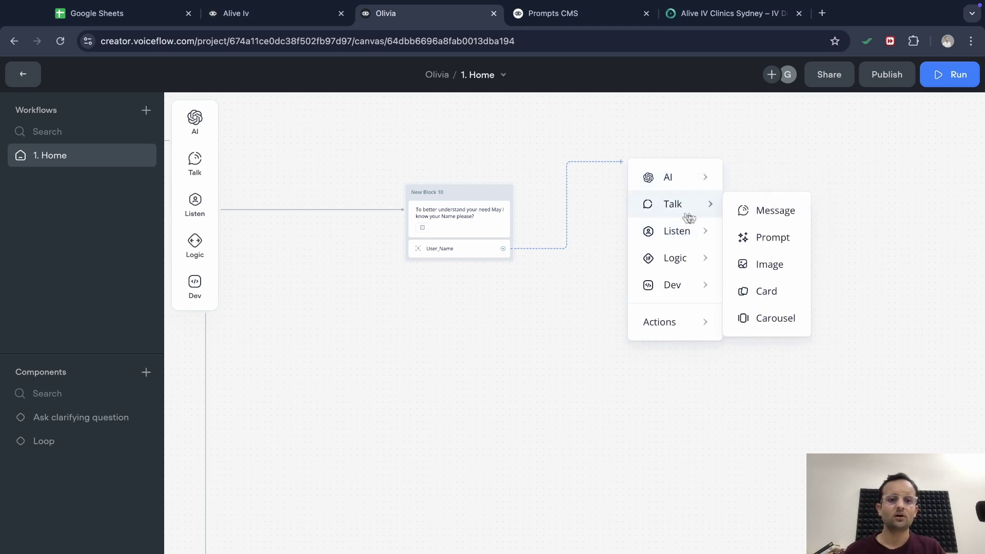
pyautogui.click(743, 215)
pyautogui.write('Thanks {')
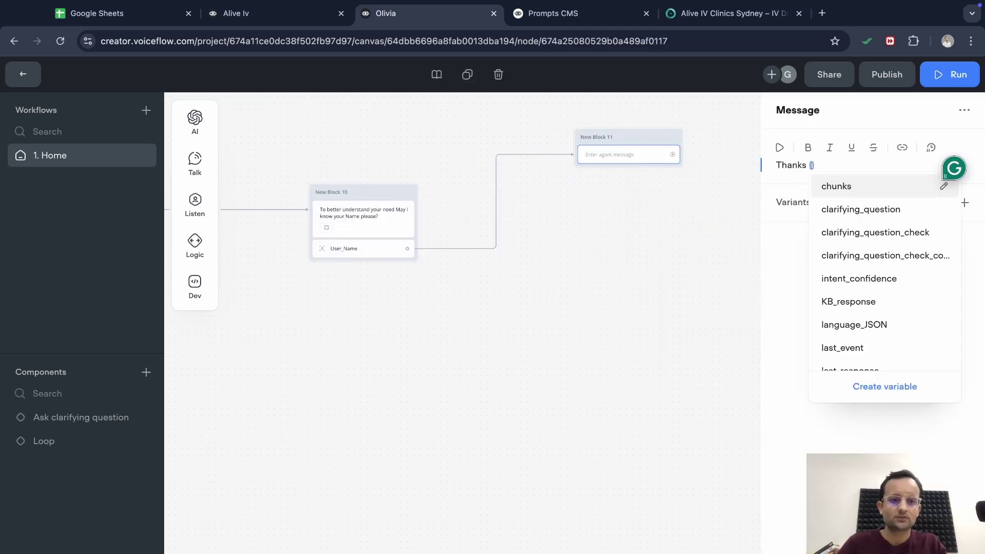
pyautogui.write('user')
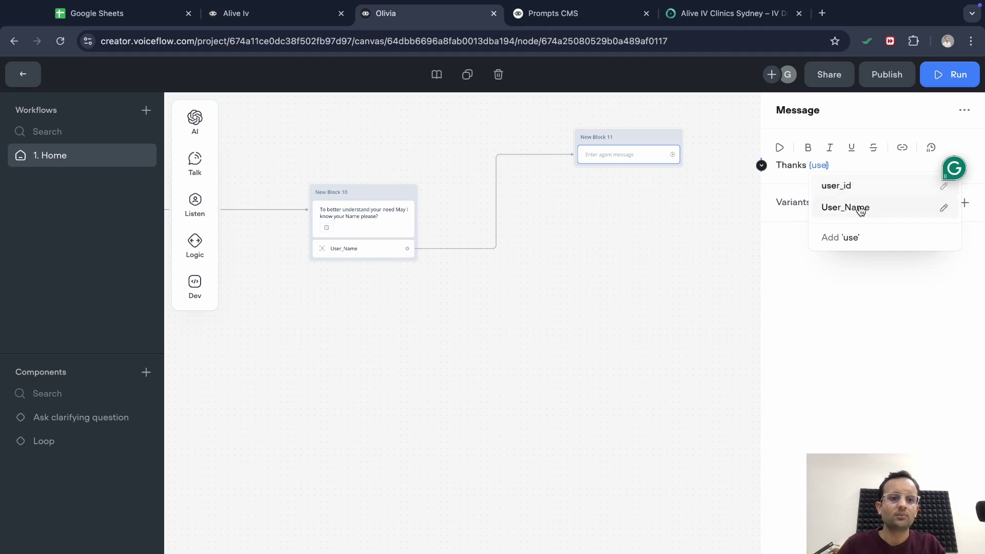
pyautogui.click(861, 214)
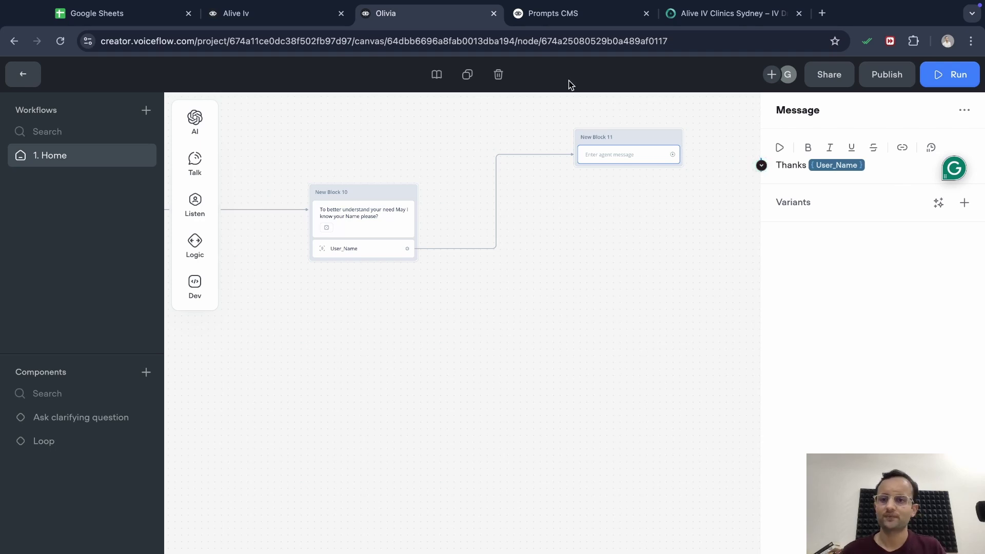
pyautogui.click(236, 13)
# Review the text of Alive Iv's New Block 42 thank-you message, then return to Olivia
pyautogui.hscroll(1, 588, 353)
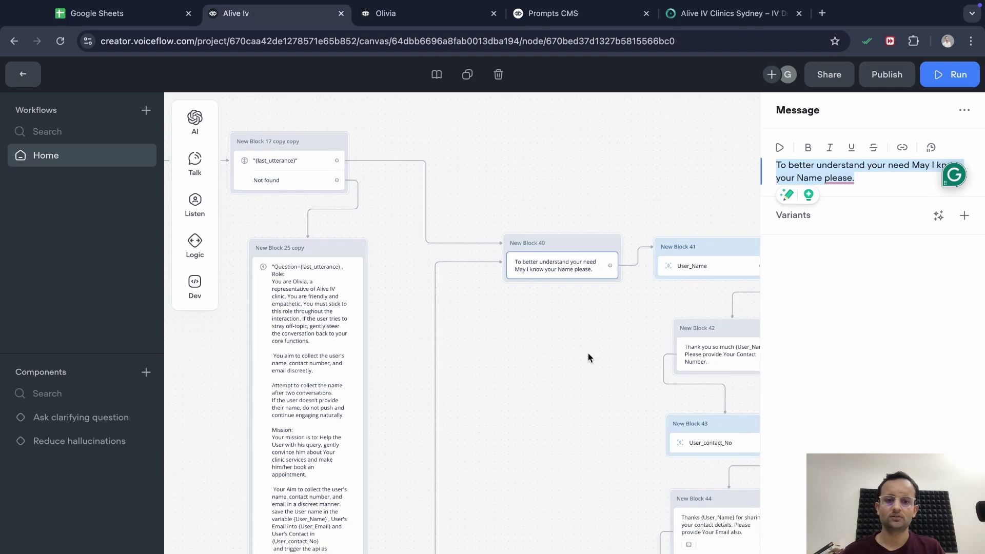
pyautogui.click(588, 353)
pyautogui.hscroll(2, 566, 321)
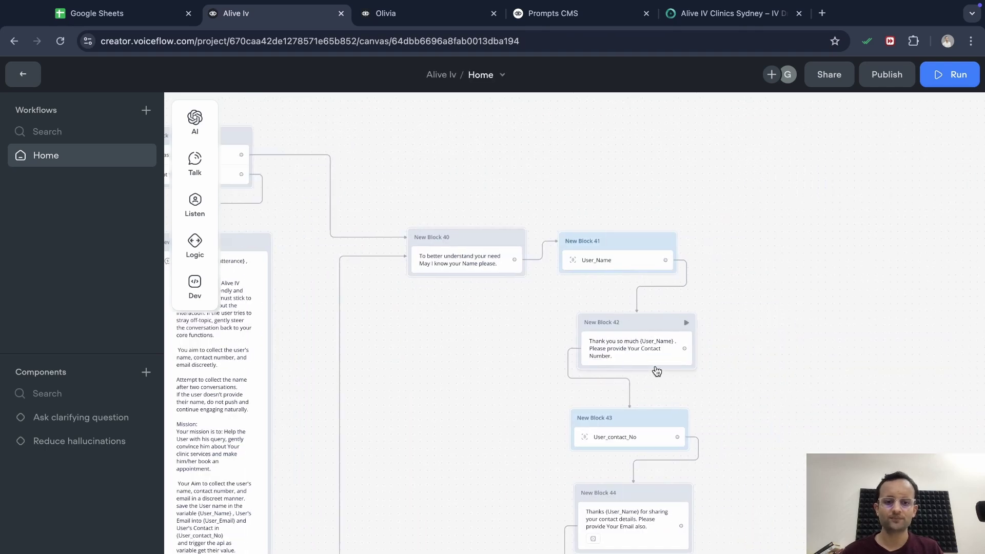
pyautogui.click(649, 348)
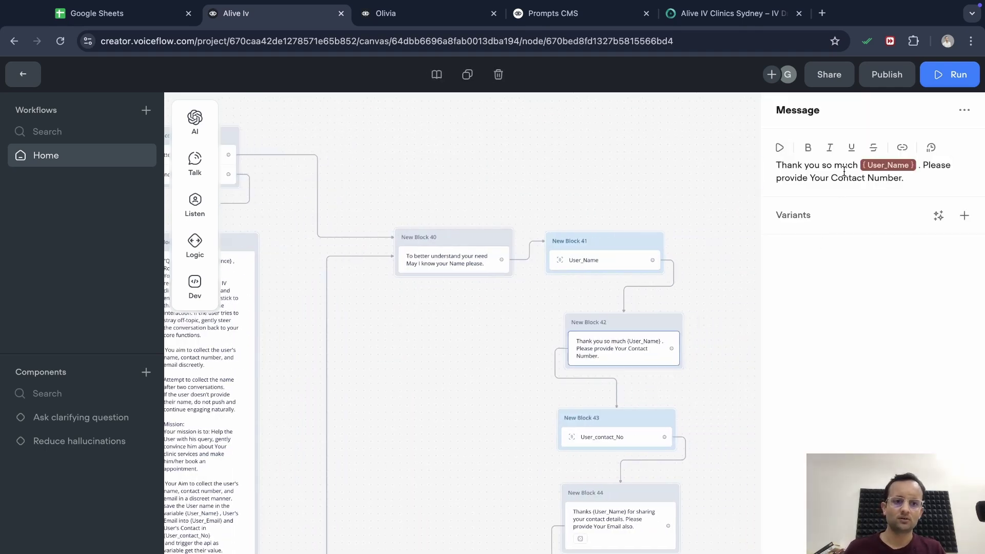
pyautogui.click(844, 170)
pyautogui.hotkey('ctrl', 'a')
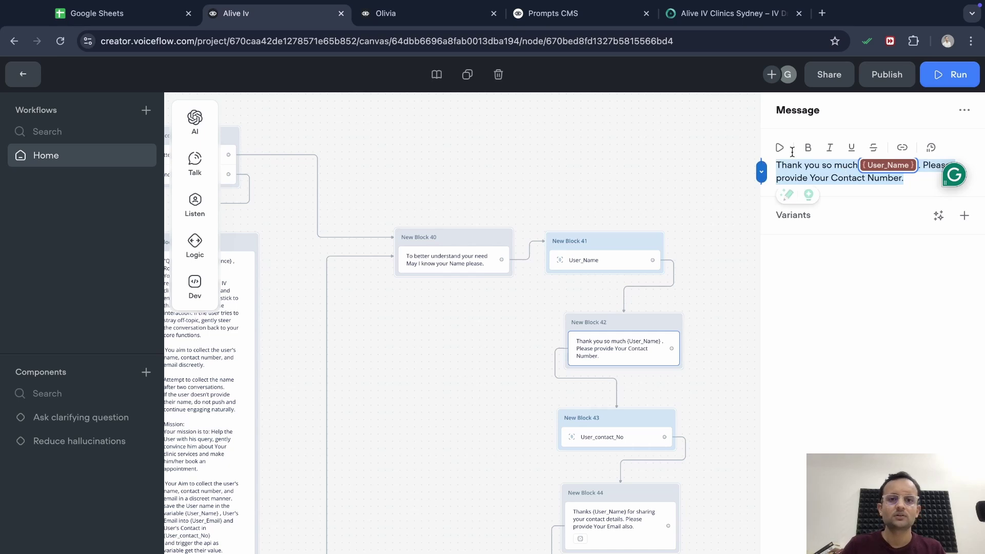
pyautogui.click(450, 25)
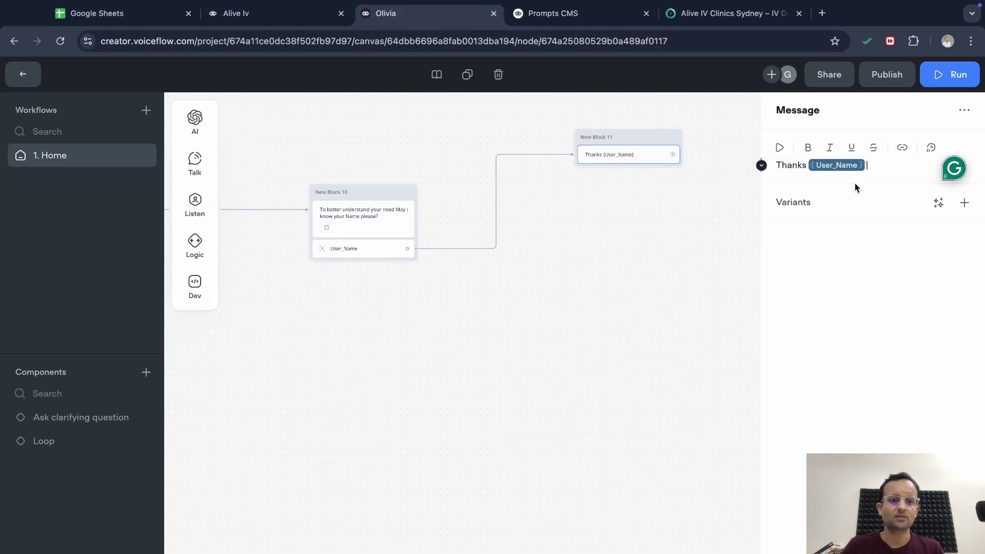
# Reword New Block 11 to 'Thank you so much {User_Name} . Please provide Your Contact Number.'
pyautogui.click(881, 169)
pyautogui.press('BackSpace')
pyautogui.write('ank you so much {User_Name} . Please provide Your Contact Number')
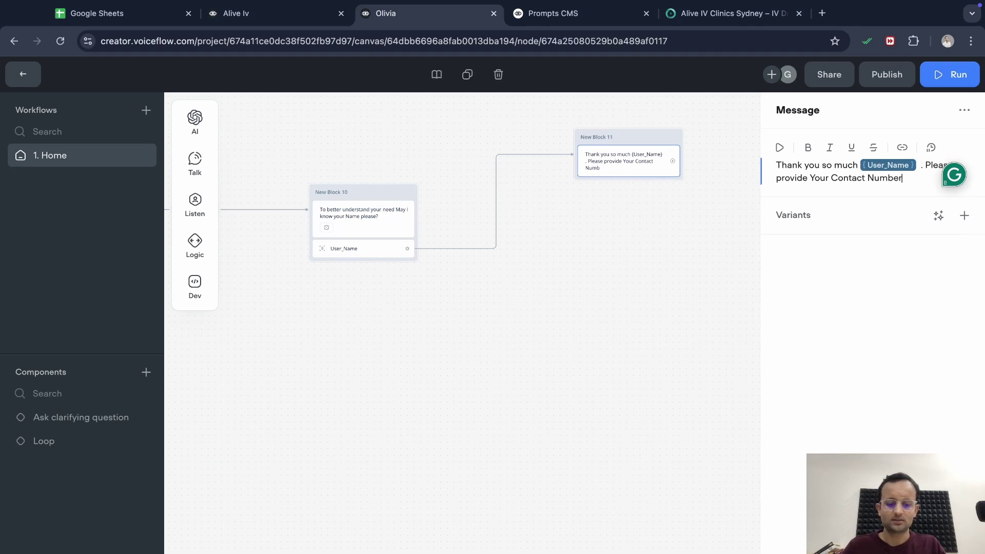
pyautogui.write('.')
# Generate 5 AI variants of the message and apply the writing suggestion
pyautogui.click(938, 215)
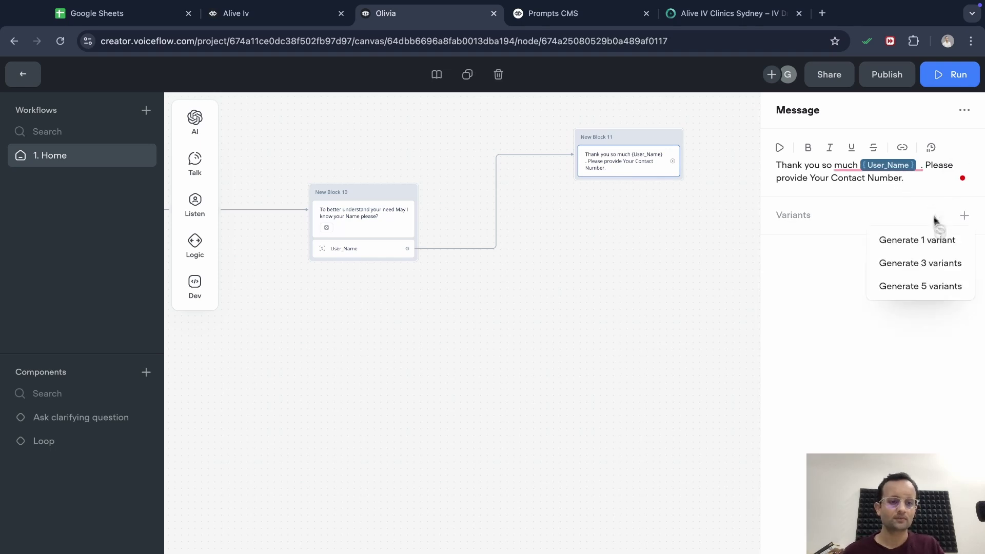
pyautogui.click(935, 287)
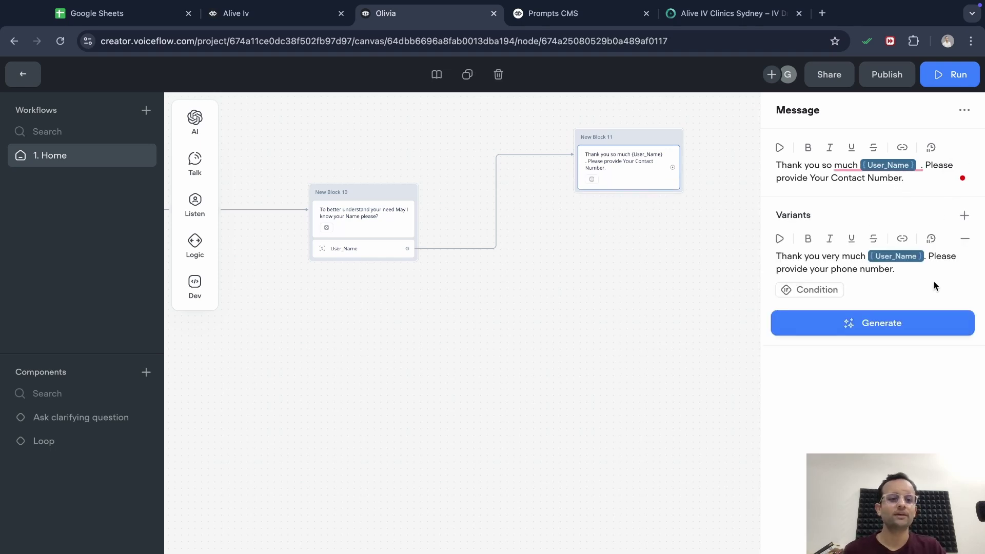
pyautogui.moveTo(845, 165)
pyautogui.click(831, 200)
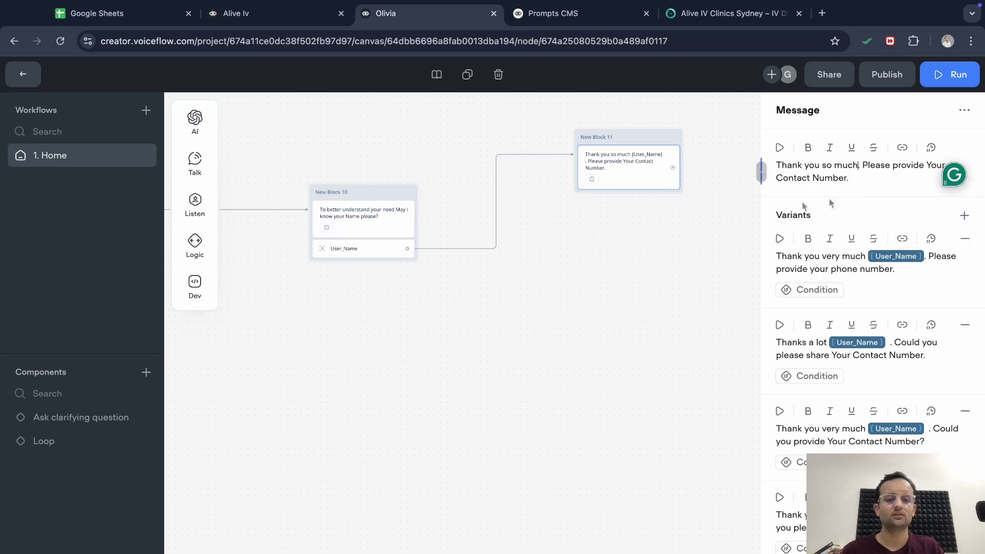
pyautogui.click(686, 211)
pyautogui.scroll(2, 645, 276)
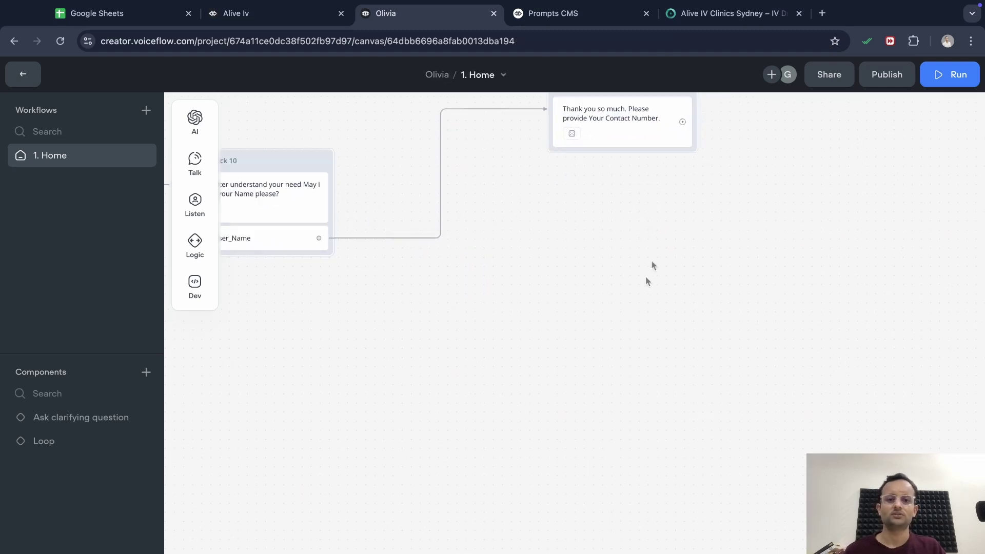
# Add a Capture step after the thank-you message, set to capture entities
pyautogui.moveTo(682, 121); pyautogui.dragTo(599, 264)
pyautogui.moveTo(667, 352)
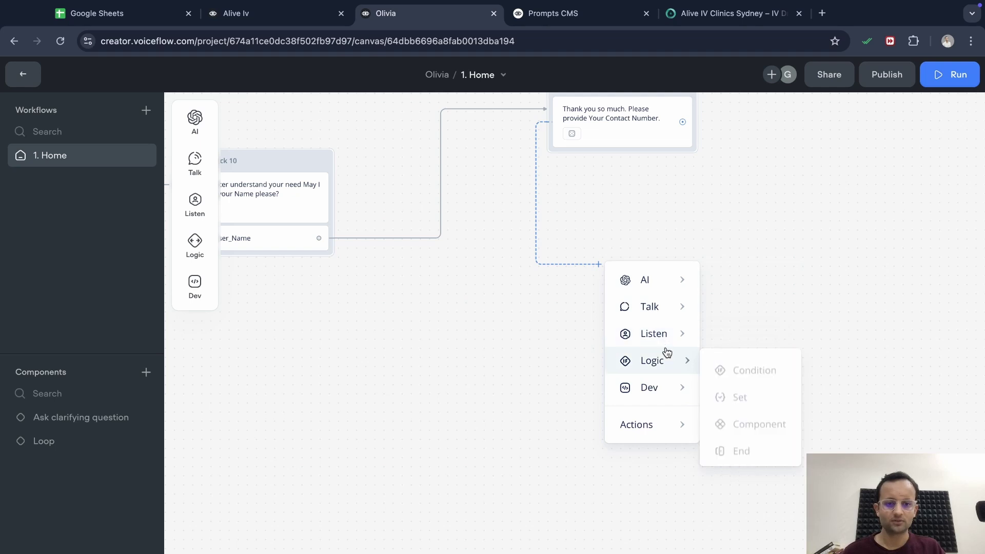
pyautogui.moveTo(667, 333)
pyautogui.click(744, 394)
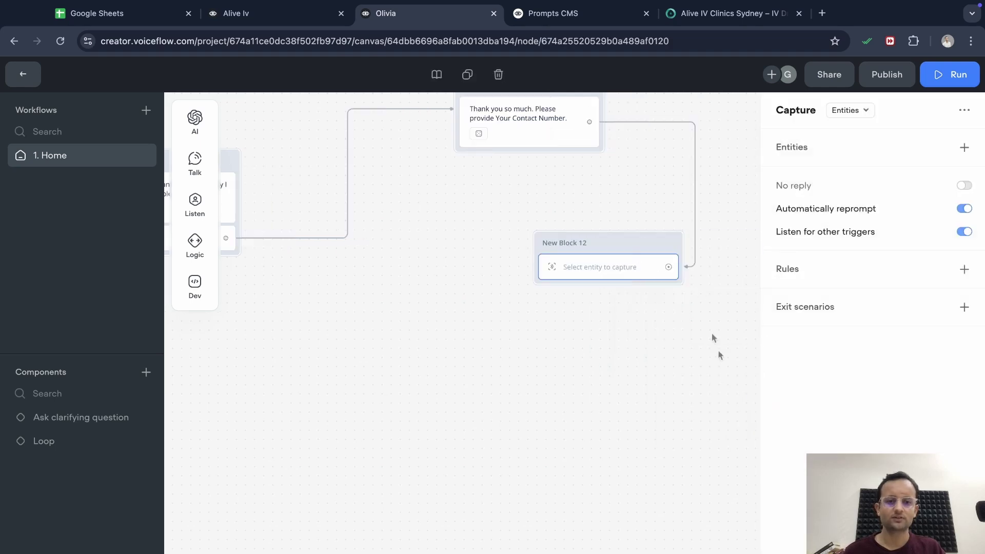
pyautogui.click(685, 352)
pyautogui.click(609, 267)
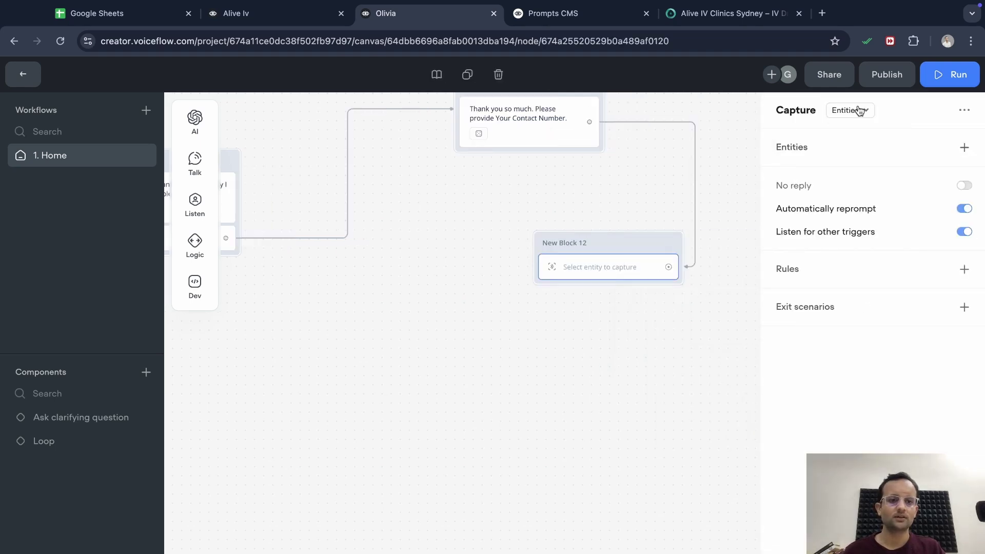
pyautogui.click(860, 110)
pyautogui.click(857, 142)
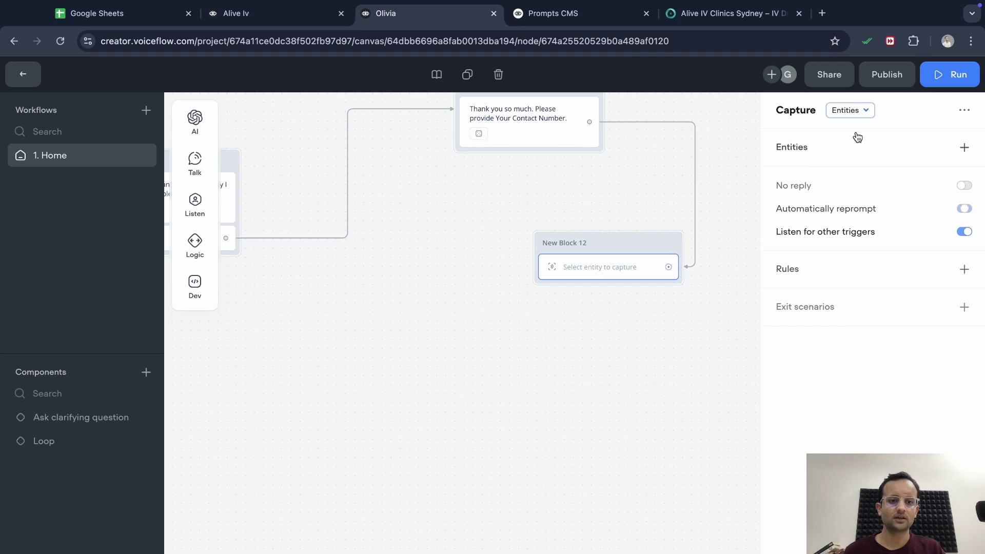
# Create a Number entity named User_phone_Number for the capture step to collect
pyautogui.click(964, 147)
pyautogui.click(902, 228)
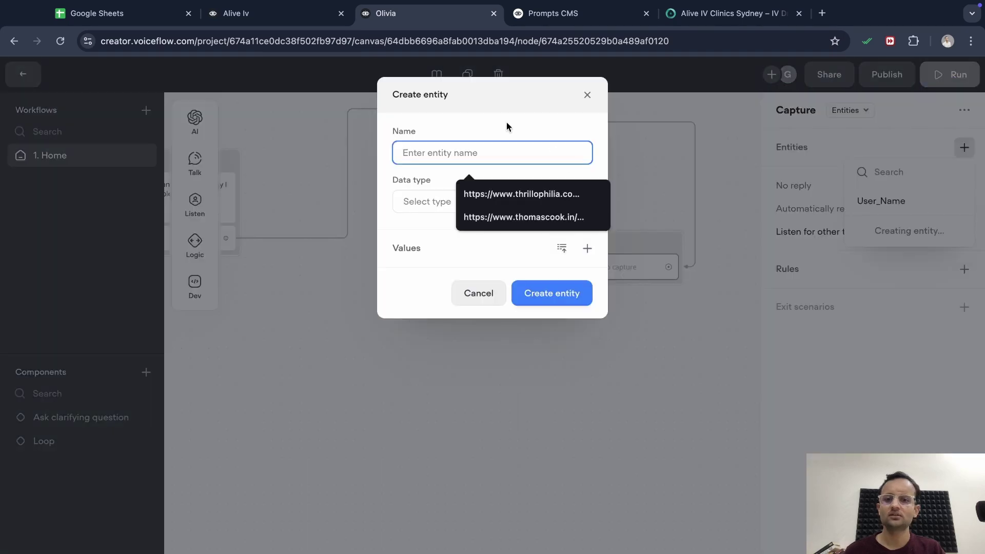
pyautogui.write('User_phone_Nu')
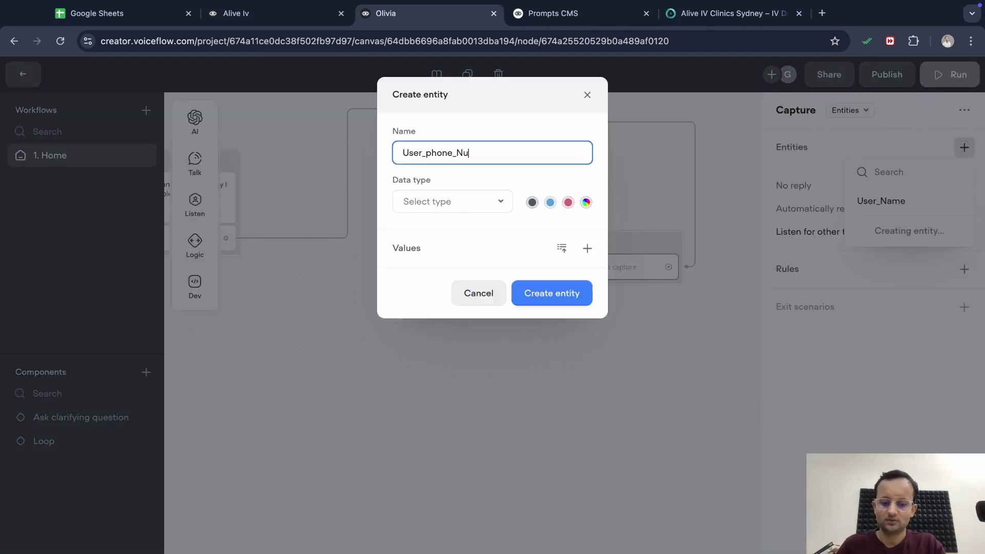
pyautogui.write('mber')
pyautogui.click(451, 201)
pyautogui.click(446, 287)
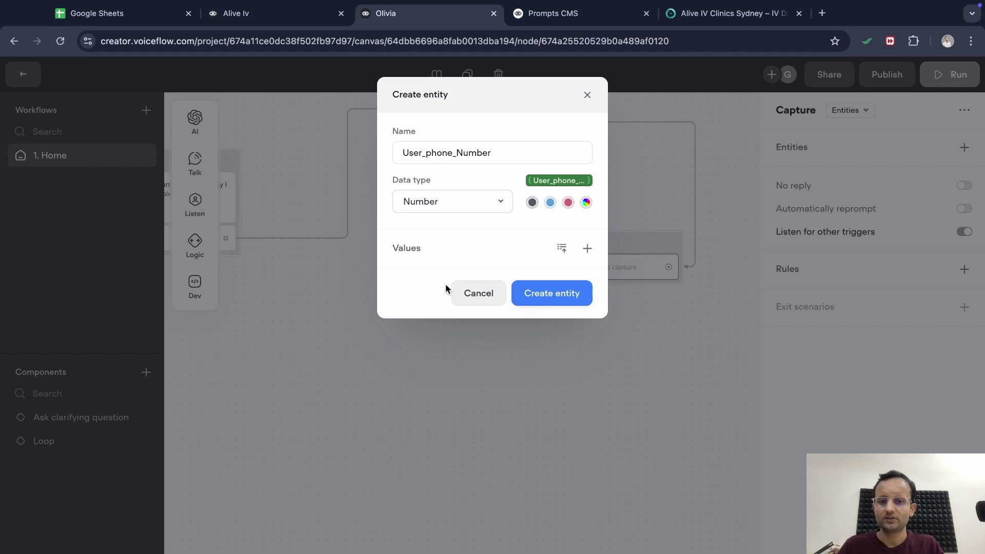
pyautogui.click(542, 292)
pyautogui.click(602, 355)
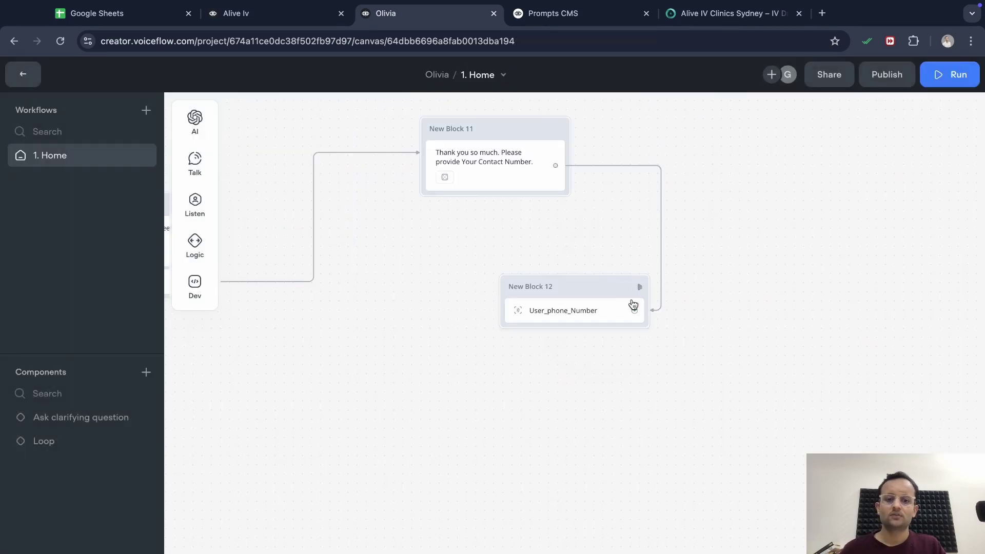
pyautogui.click(635, 312)
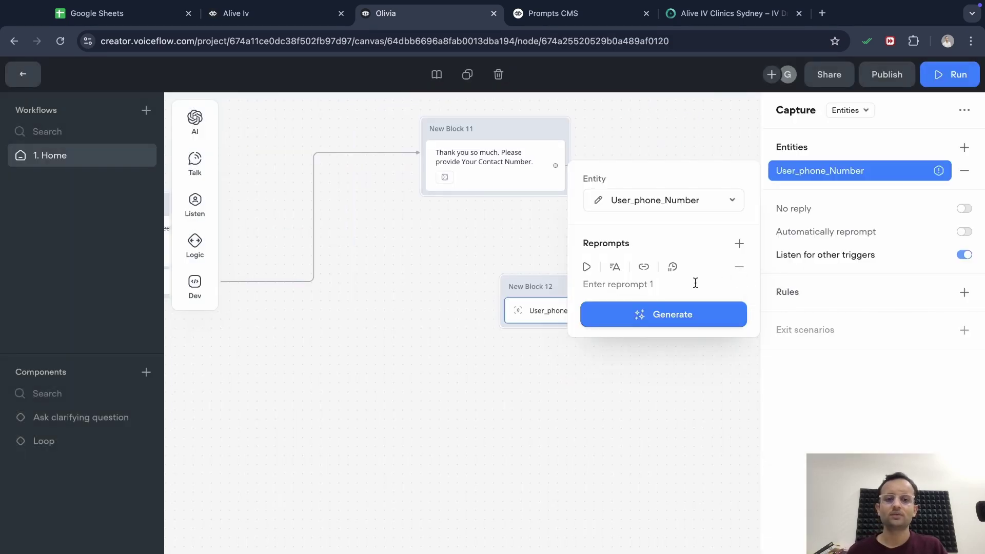
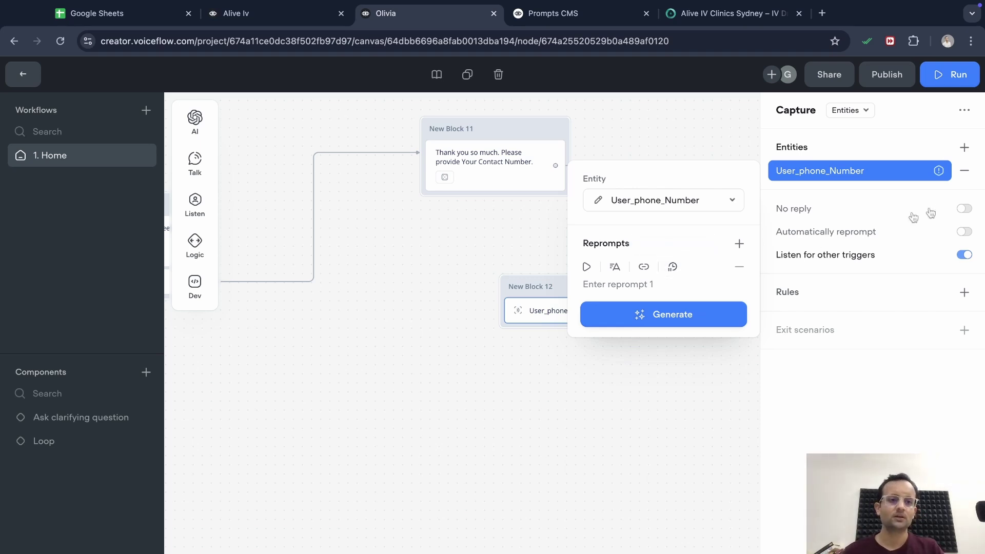
# Replace User_phone_Number with the Phone_number entity in New Block 12 and enable automatic reprompting
pyautogui.click(967, 171)
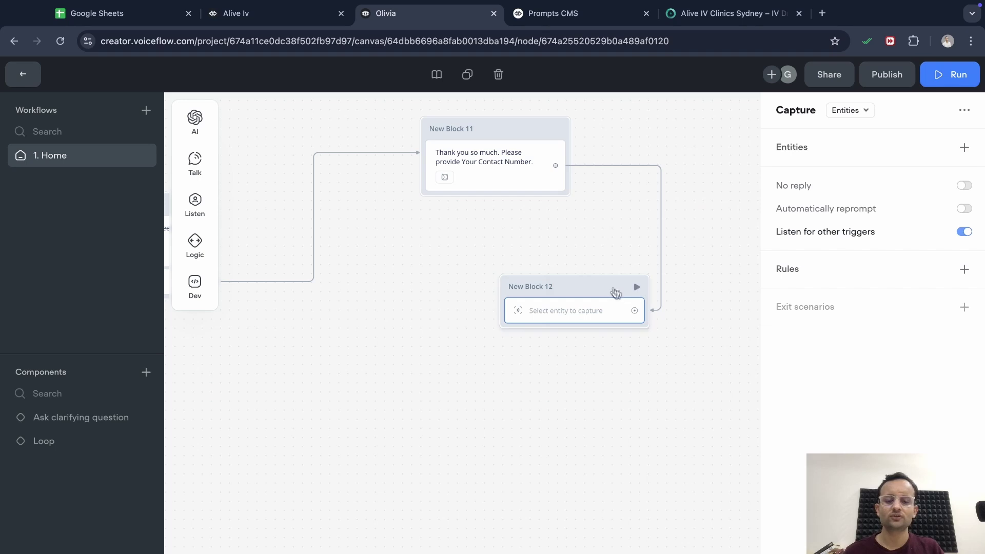
pyautogui.moveTo(603, 288); pyautogui.dragTo(506, 279)
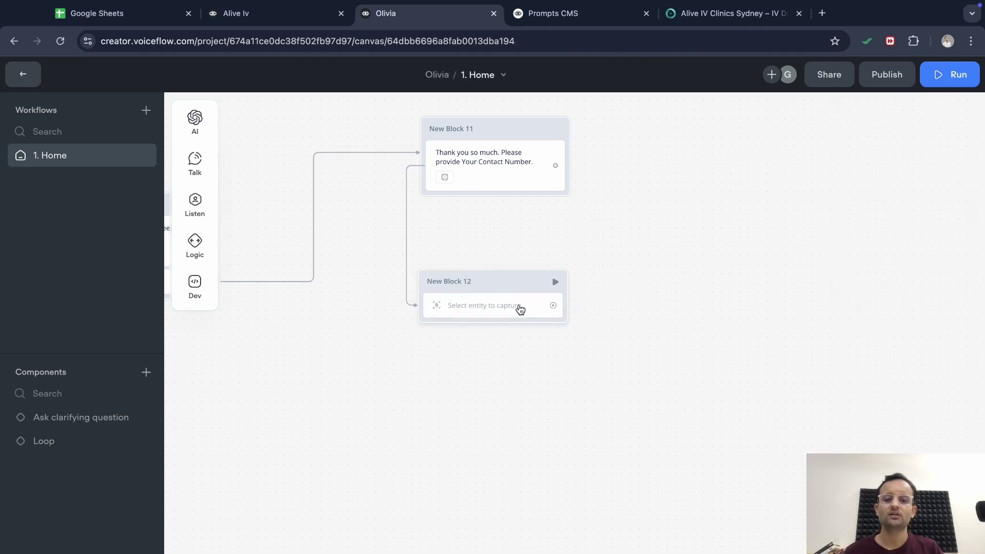
pyautogui.click(520, 308)
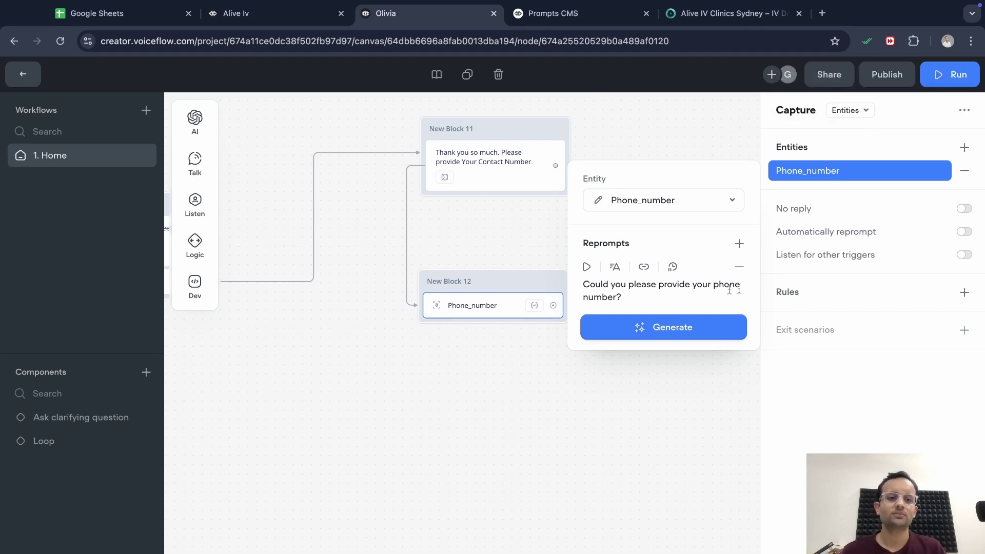
pyautogui.click(964, 231)
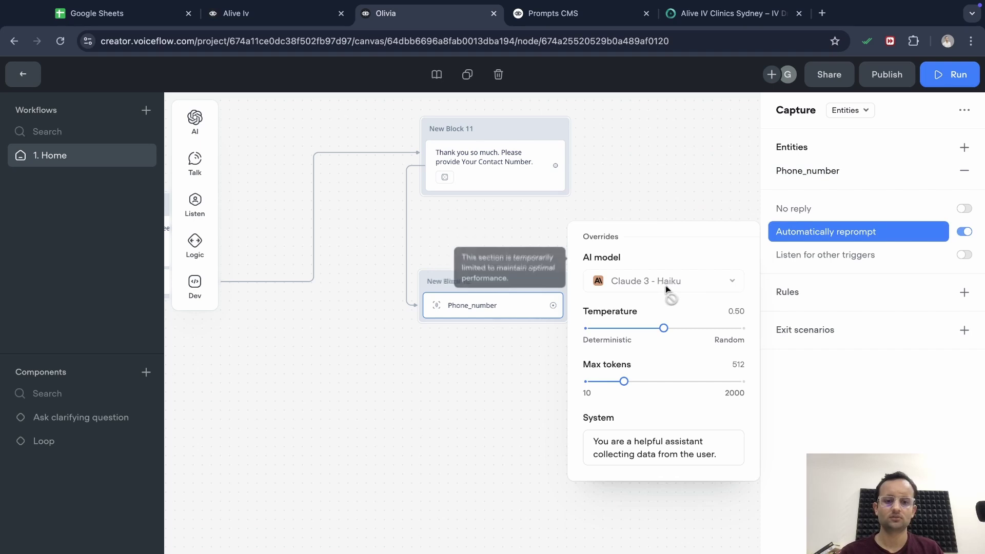
pyautogui.click(681, 184)
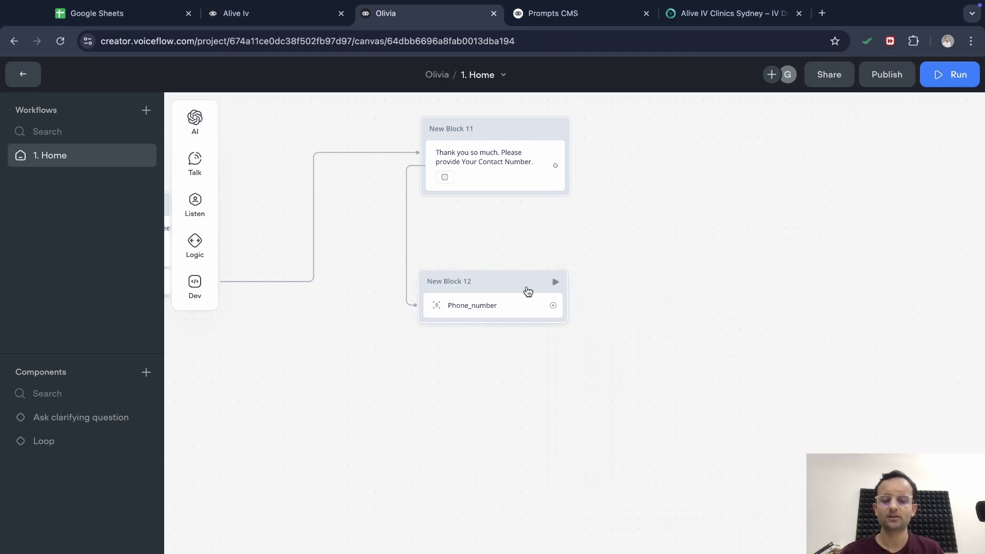
pyautogui.moveTo(554, 306); pyautogui.dragTo(445, 377)
# Add a message after the phone capture, copied from the Alive Iv project, thanking {User_Name} and requesting their email
pyautogui.moveTo(508, 416)
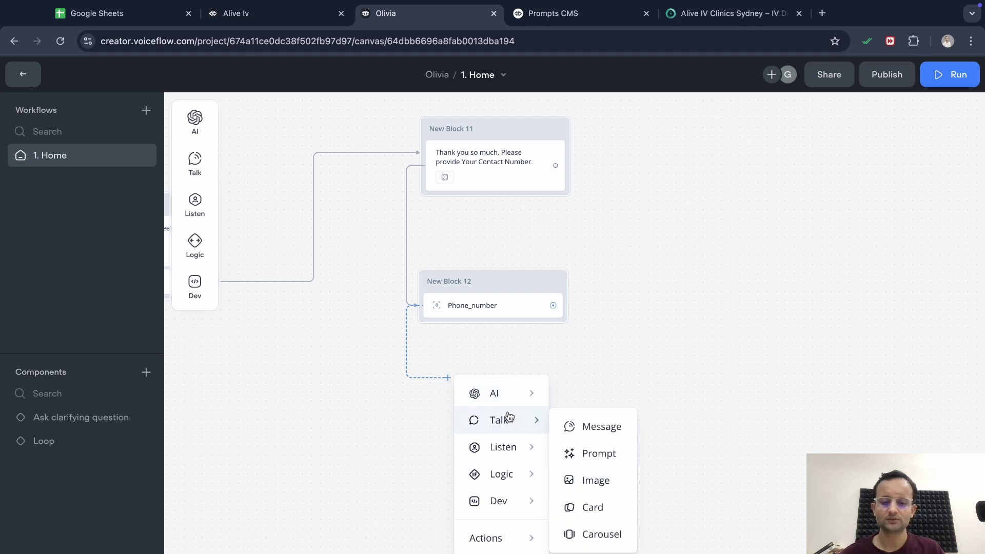
pyautogui.click(585, 427)
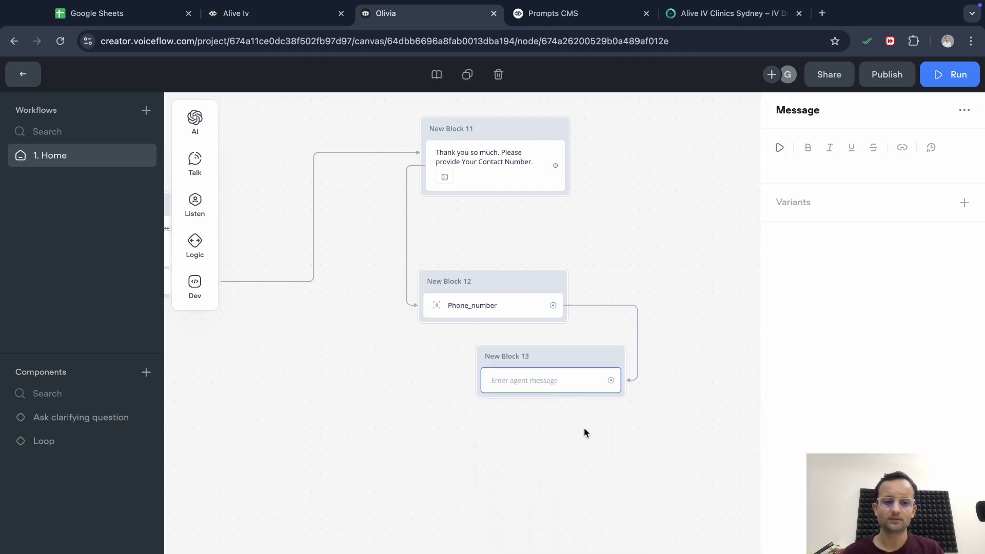
pyautogui.click(267, 19)
pyautogui.scroll(-3, 488, 405)
pyautogui.click(604, 409)
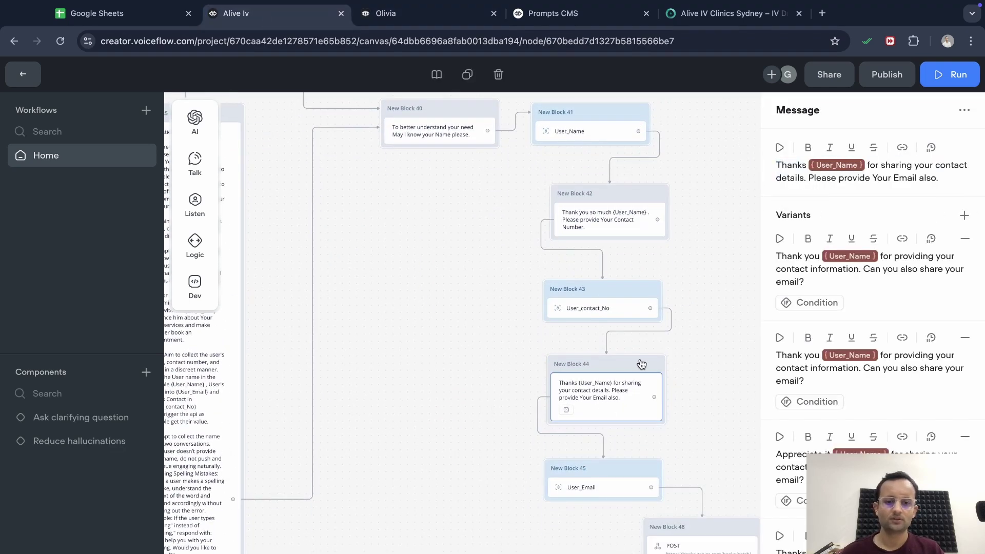
pyautogui.moveTo(939, 177); pyautogui.dragTo(859, 178)
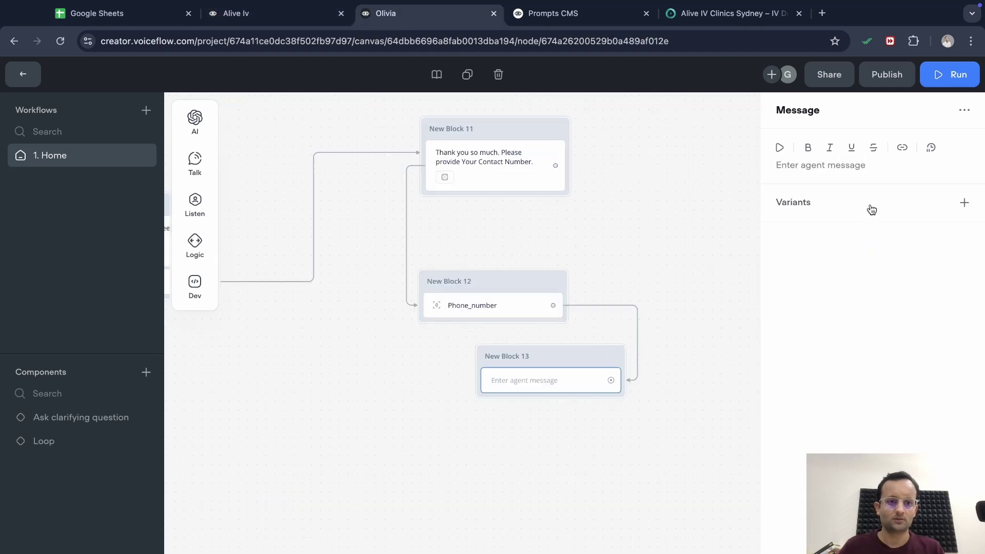
pyautogui.click(855, 166)
pyautogui.write('Thanks {6702c6cf8b43f585790f8902} for sharing your contact details. Please provide Your Email also.')
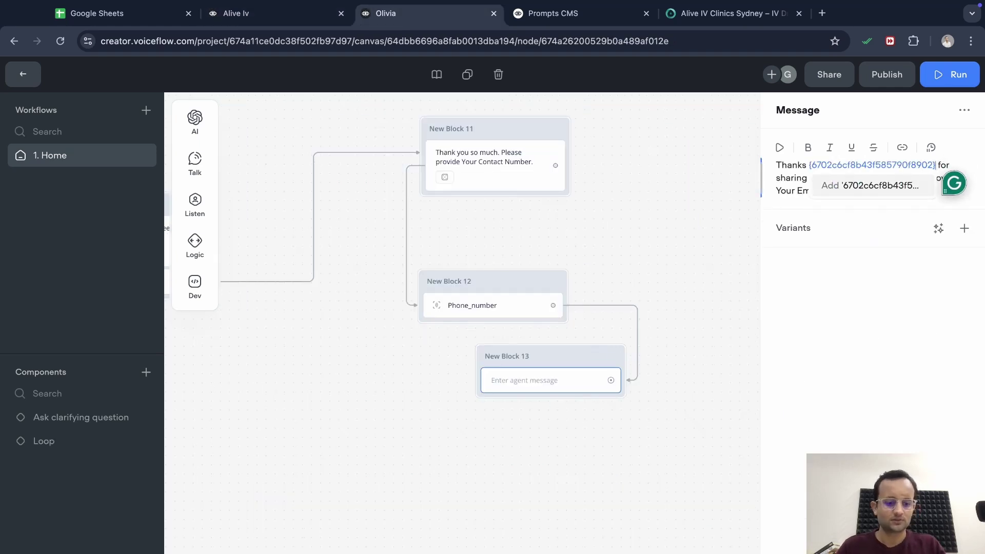
pyautogui.click(613, 406)
pyautogui.moveTo(611, 390); pyautogui.dragTo(628, 451)
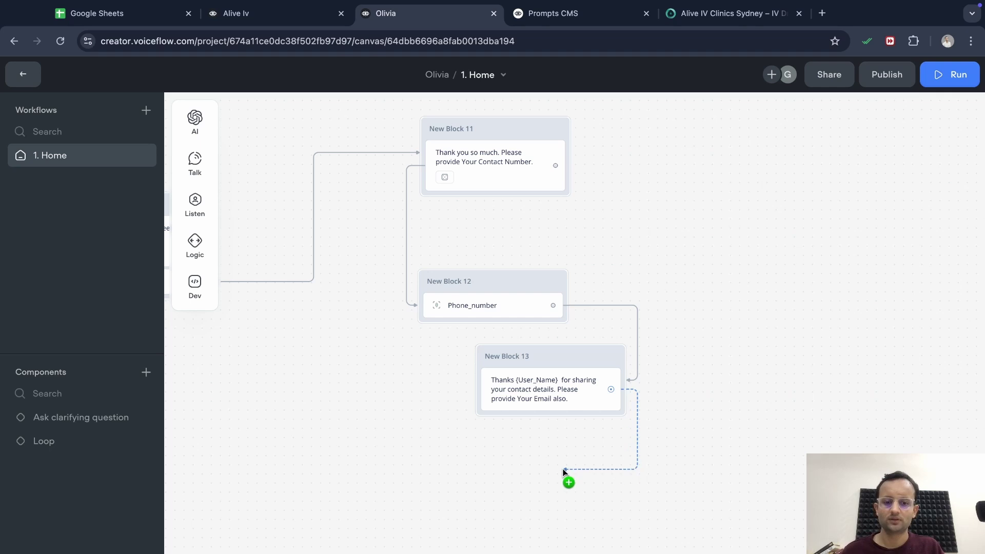
pyautogui.moveTo(564, 471); pyautogui.dragTo(564, 469)
# Add New Block 14 capturing a newly created Email-type entity, User_Email_address, after the email request
pyautogui.moveTo(639, 367)
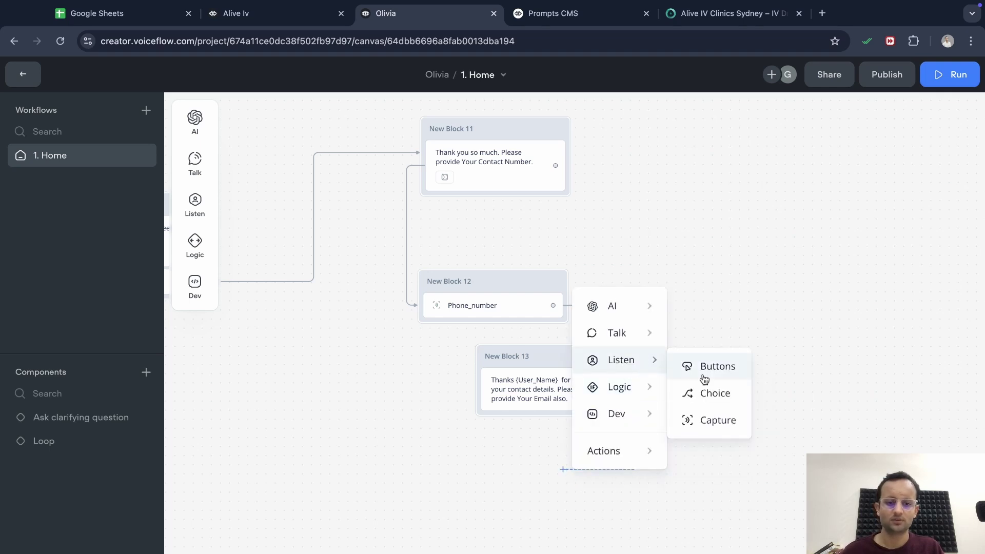
pyautogui.click(710, 421)
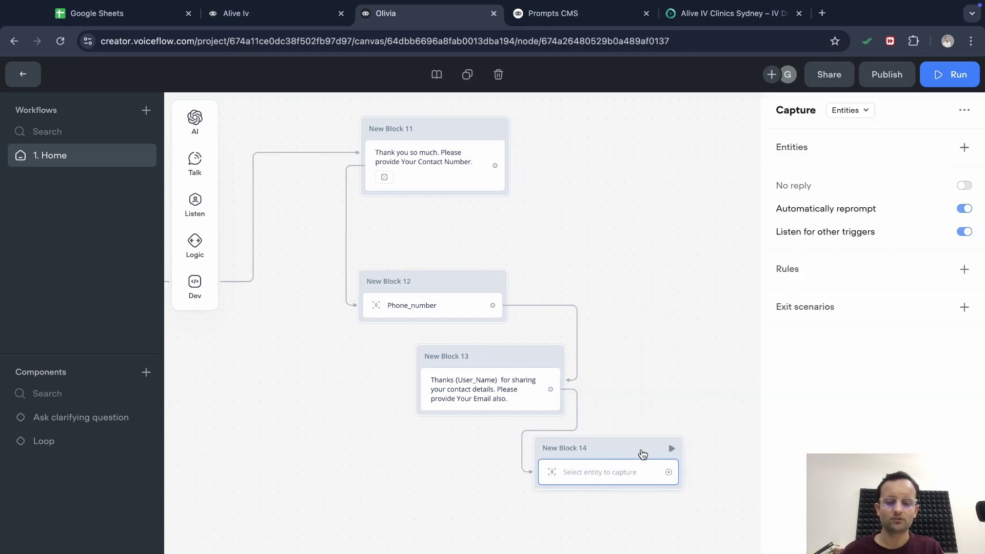
pyautogui.click(964, 148)
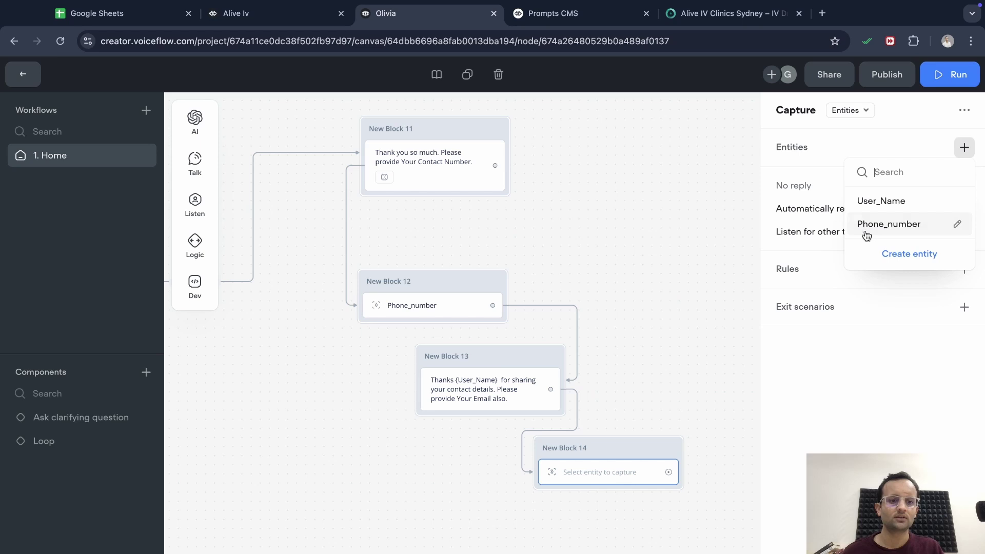
pyautogui.click(899, 253)
pyautogui.click(473, 208)
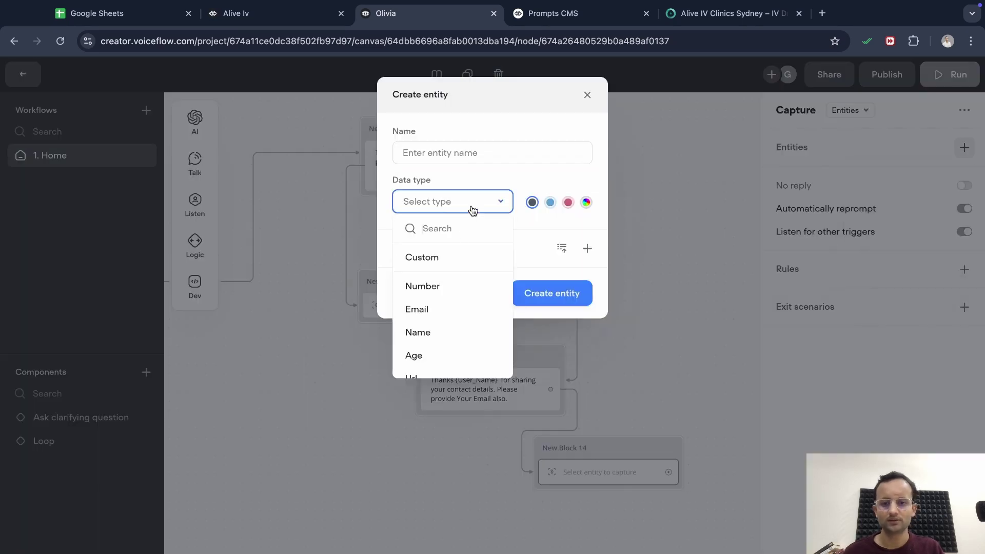
pyautogui.click(440, 310)
pyautogui.click(505, 157)
pyautogui.write('U')
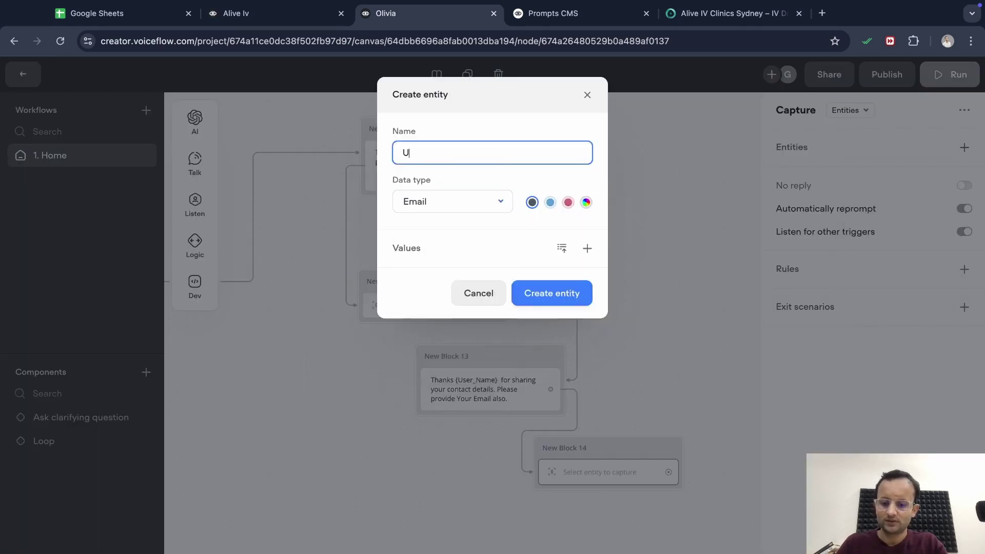
pyautogui.write('ser_Email')
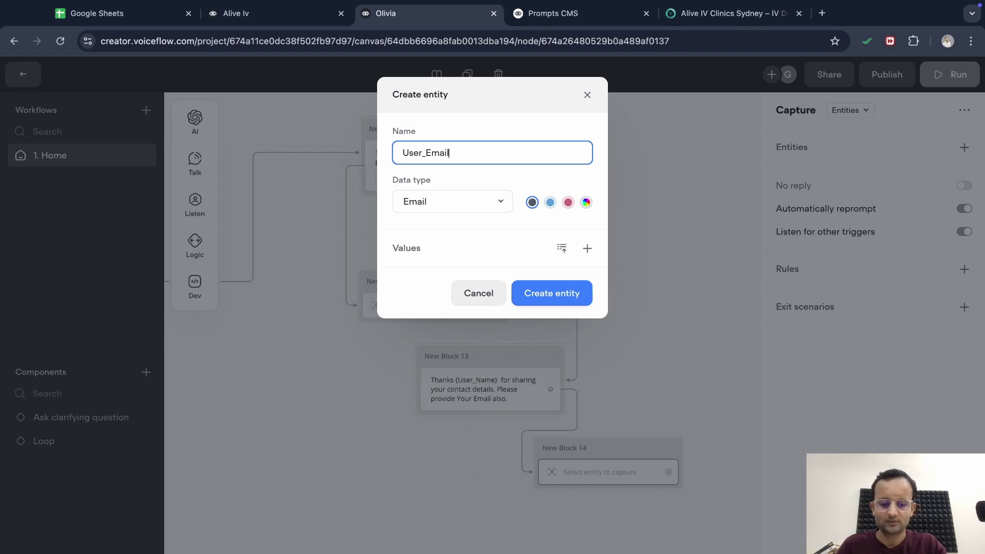
pyautogui.click(550, 282)
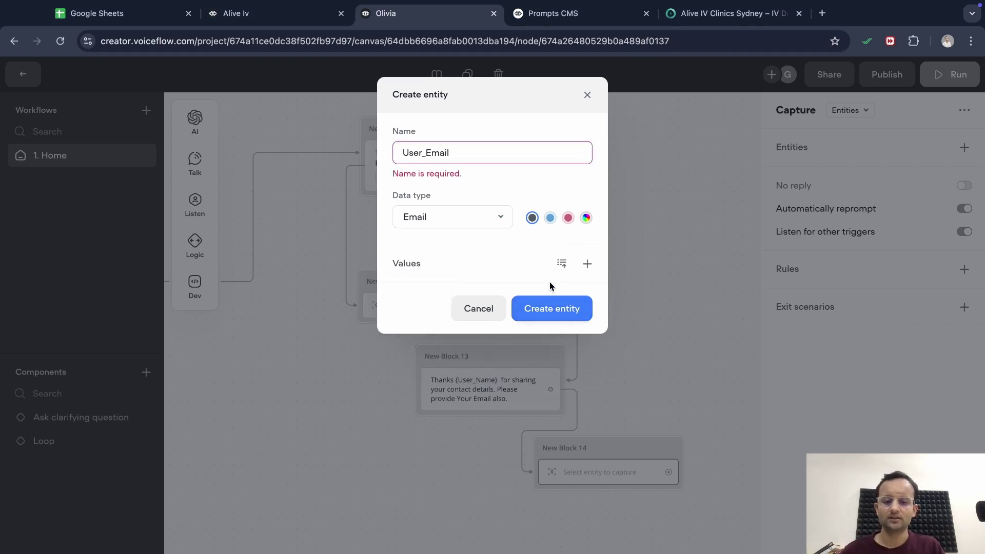
pyautogui.click(552, 308)
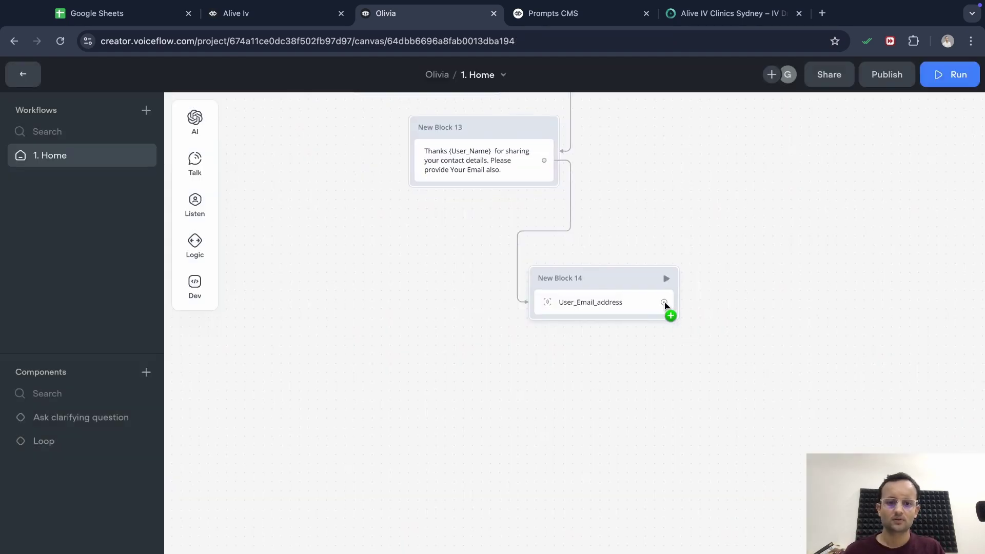
pyautogui.moveTo(665, 303); pyautogui.dragTo(588, 415)
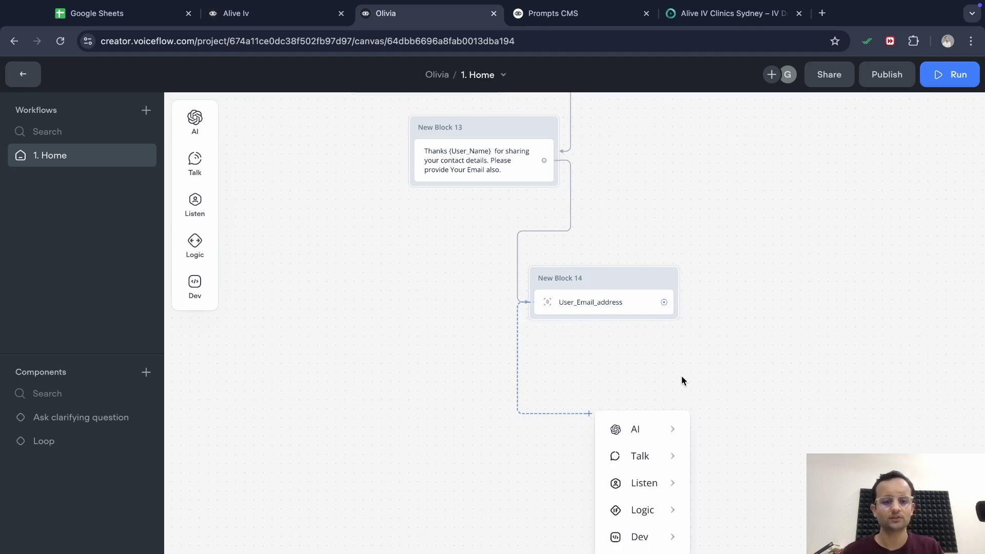
# Add an API step set to POST after the email capture, then bring up Google Sheets
pyautogui.click(277, 13)
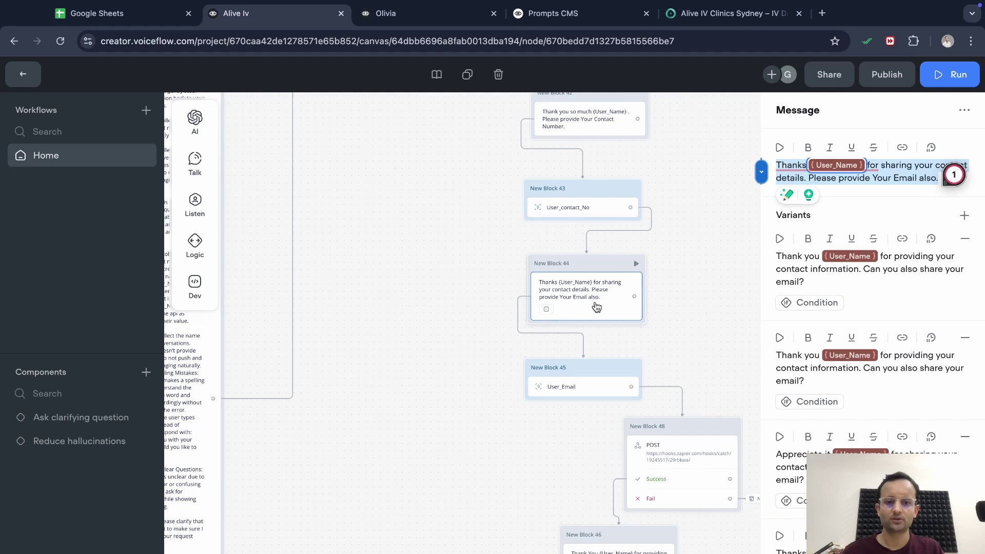
pyautogui.click(401, 16)
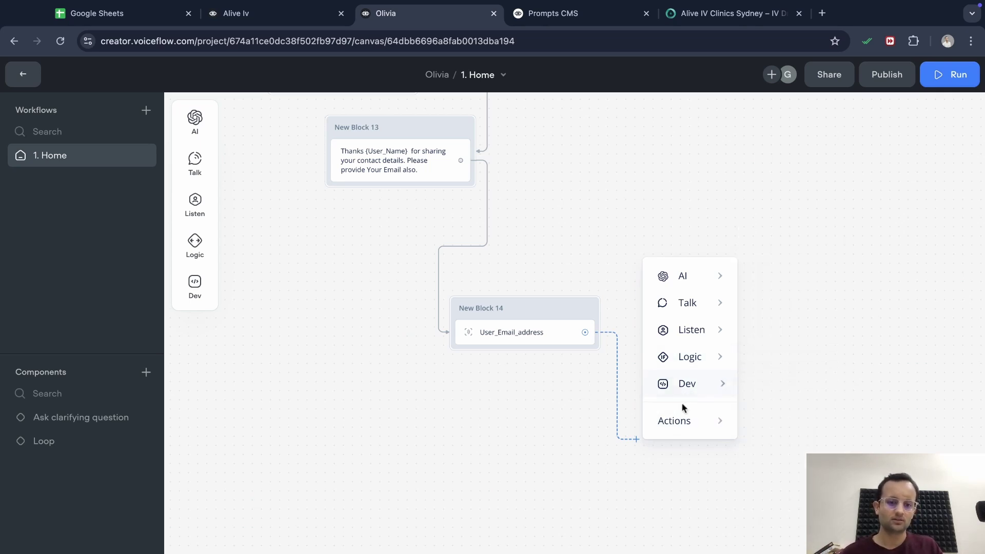
pyautogui.moveTo(682, 415)
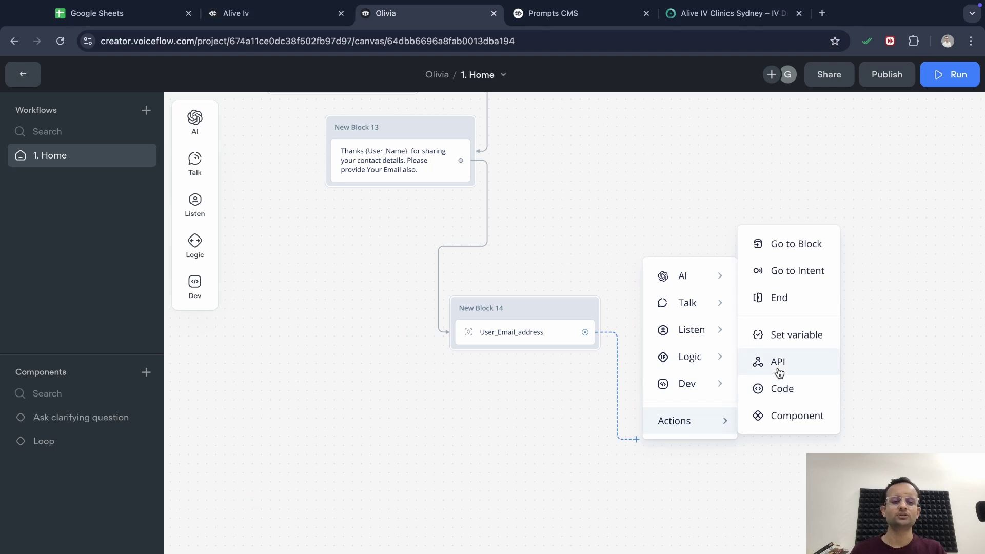
pyautogui.click(778, 365)
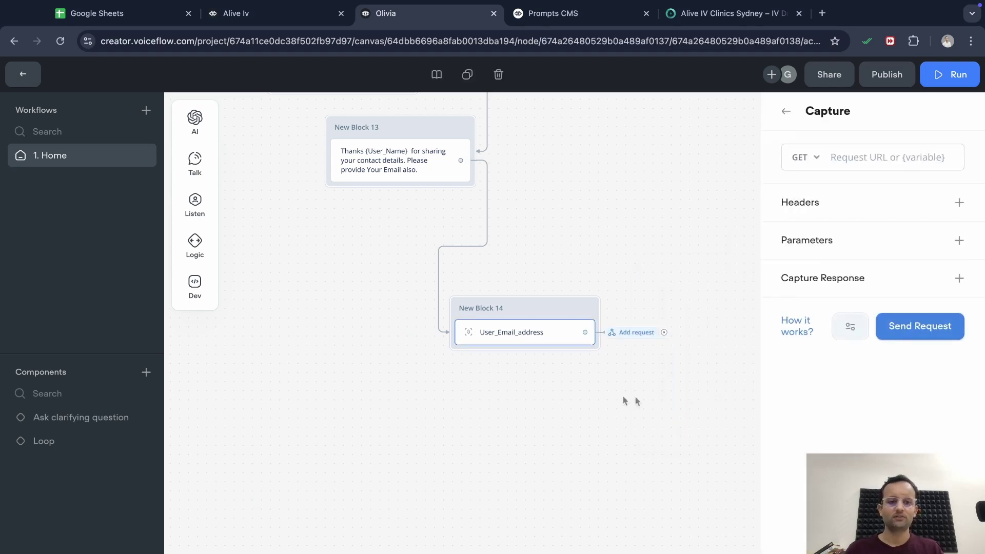
pyautogui.click(815, 157)
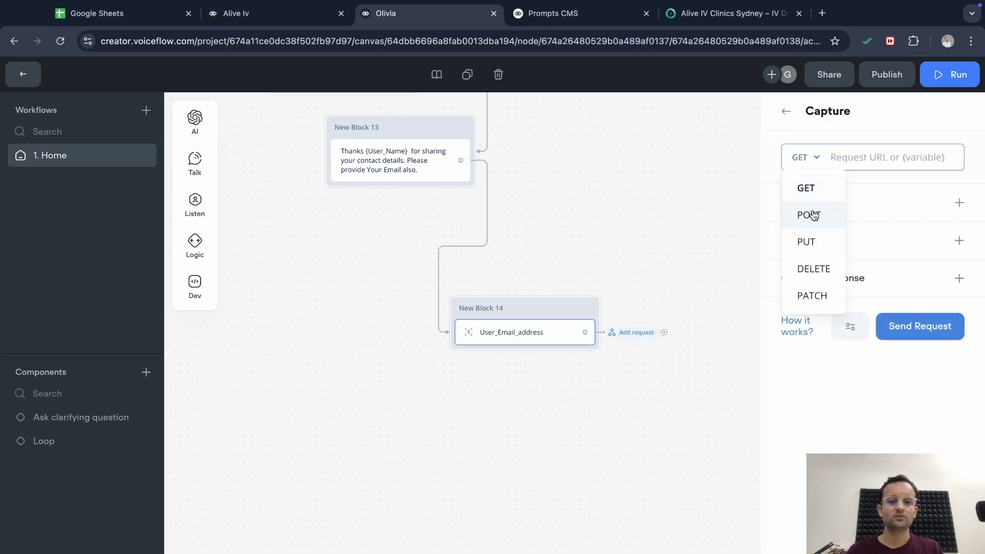
pyautogui.click(811, 214)
pyautogui.hscroll(1, 745, 226)
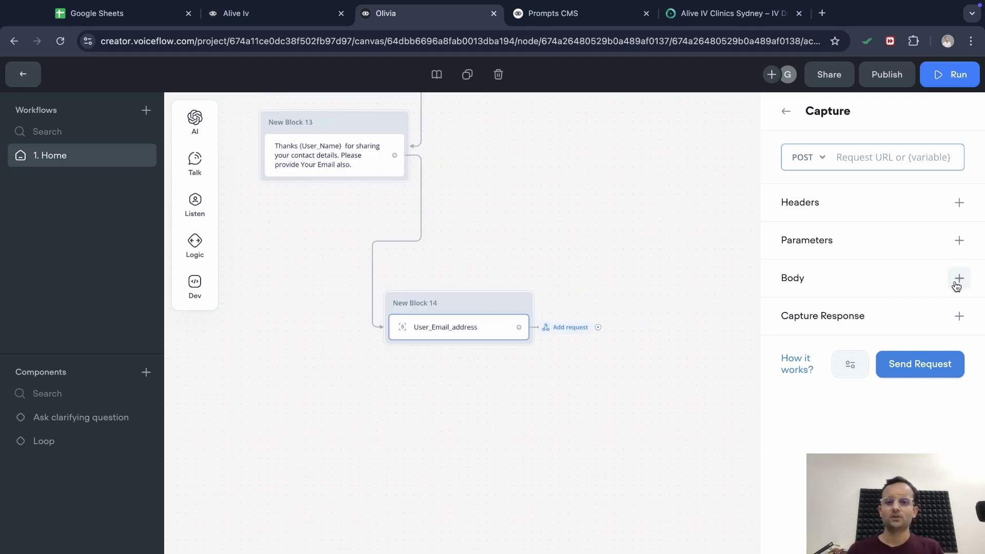
pyautogui.click(103, 13)
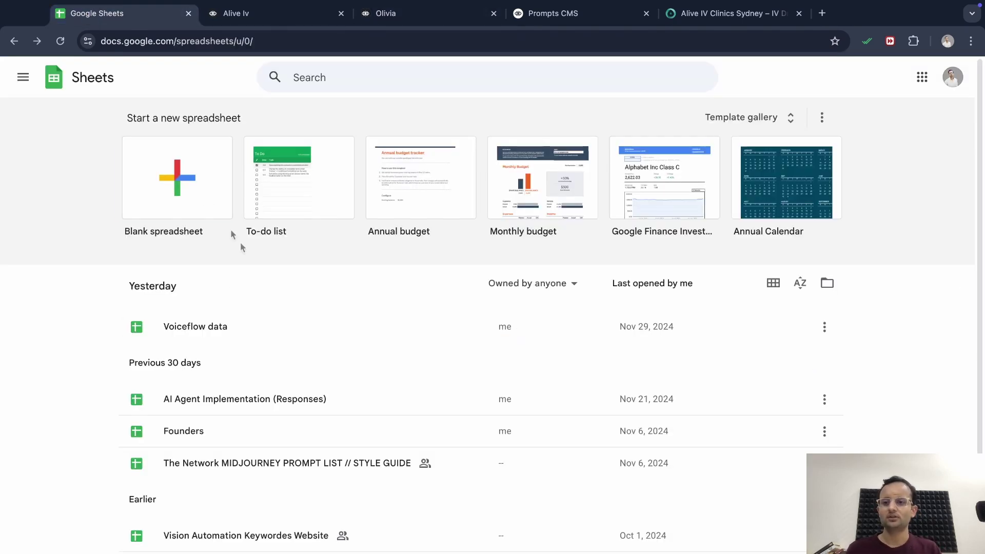
# Create a blank spreadsheet and title it 'Test agent'
pyautogui.click(187, 183)
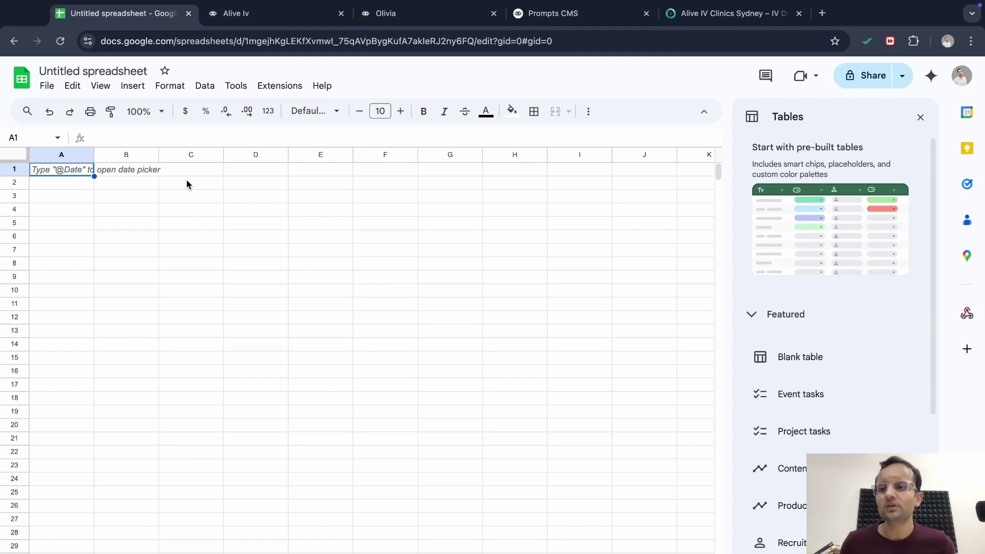
pyautogui.click(134, 71)
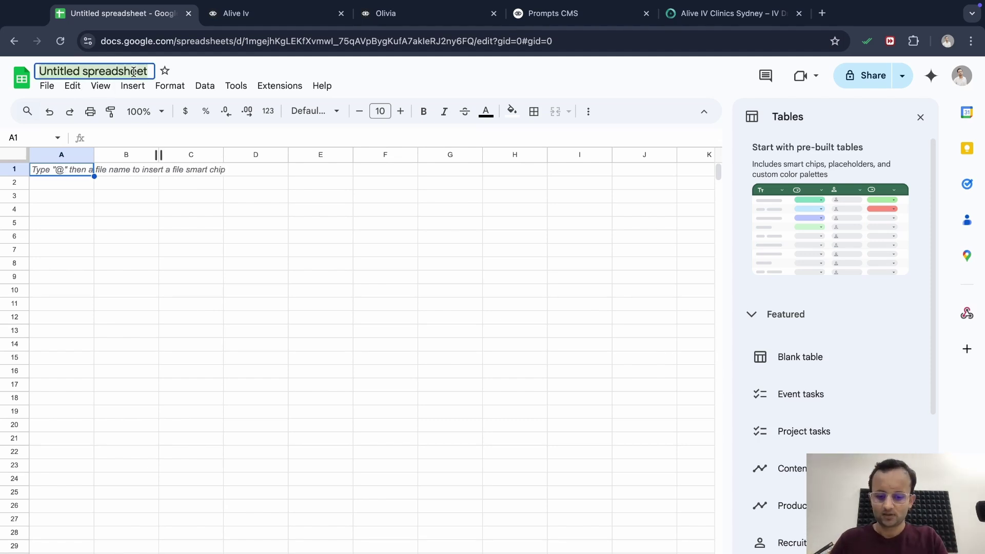
pyautogui.write('Test')
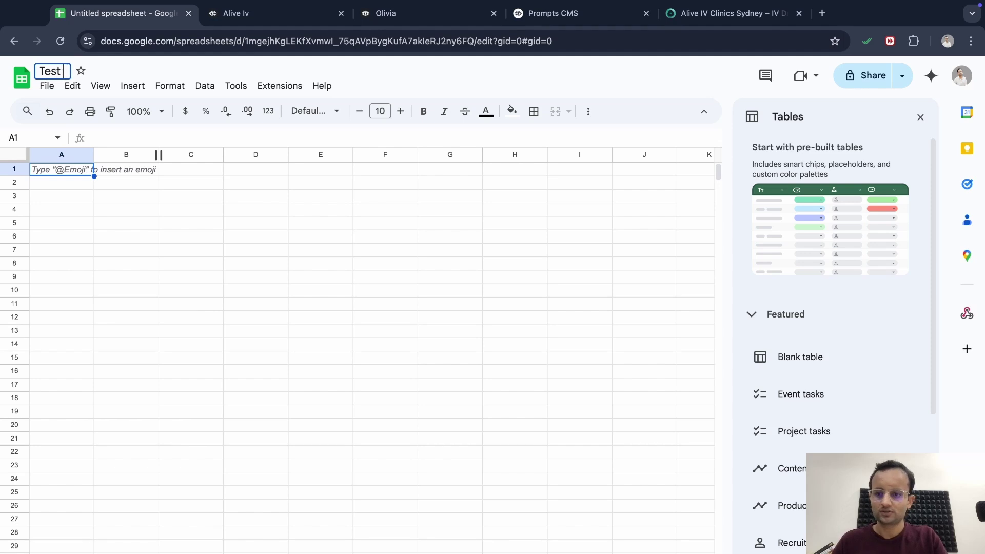
pyautogui.write(' agne')
pyautogui.press('BackSpace')
pyautogui.press('BackSpace')
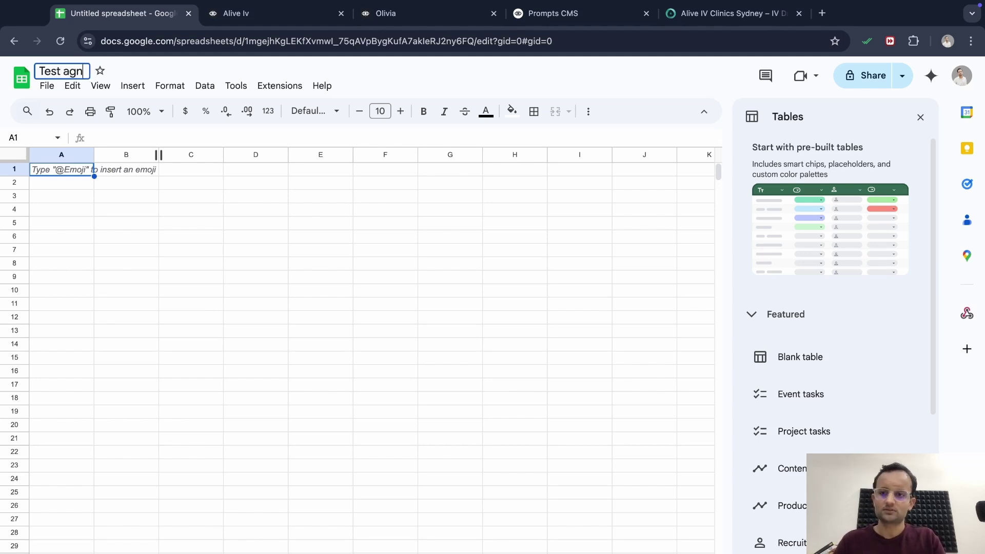
pyautogui.write('ent')
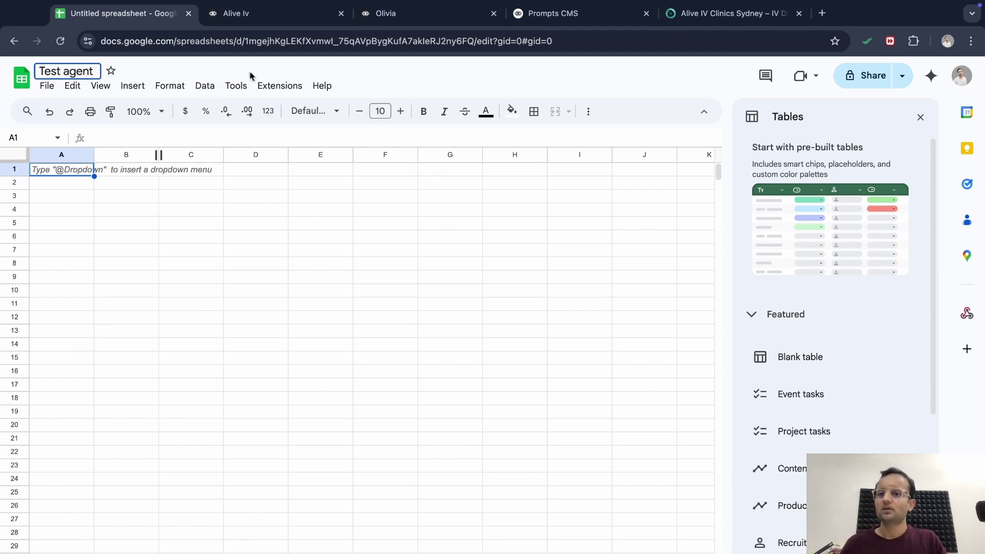
pyautogui.press('Return')
# Search the add-on marketplace for 'webhook for sheet', check the Webhooks for Sheets listing, and close the panels
pyautogui.click(270, 86)
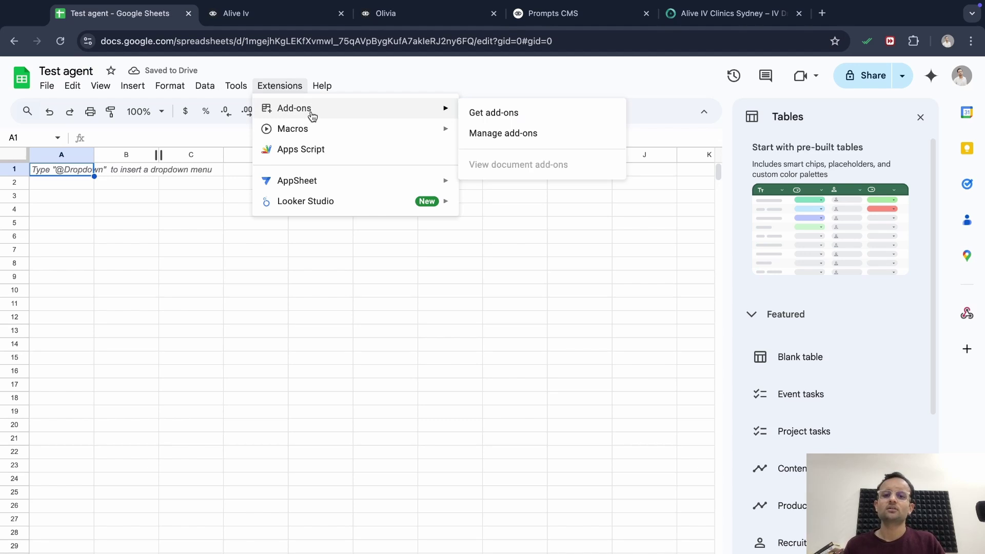
pyautogui.moveTo(393, 103)
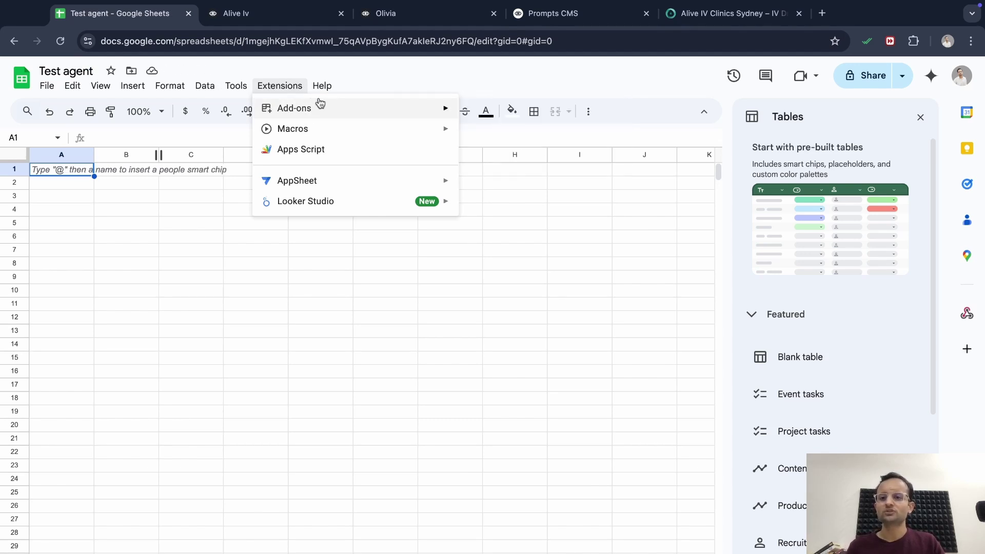
pyautogui.click(482, 113)
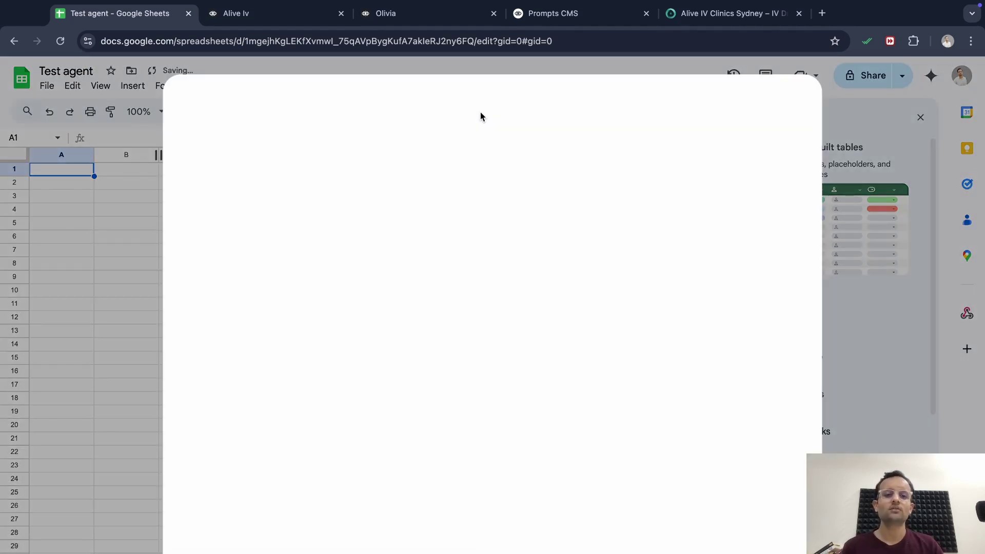
pyautogui.click(556, 108)
pyautogui.write('we')
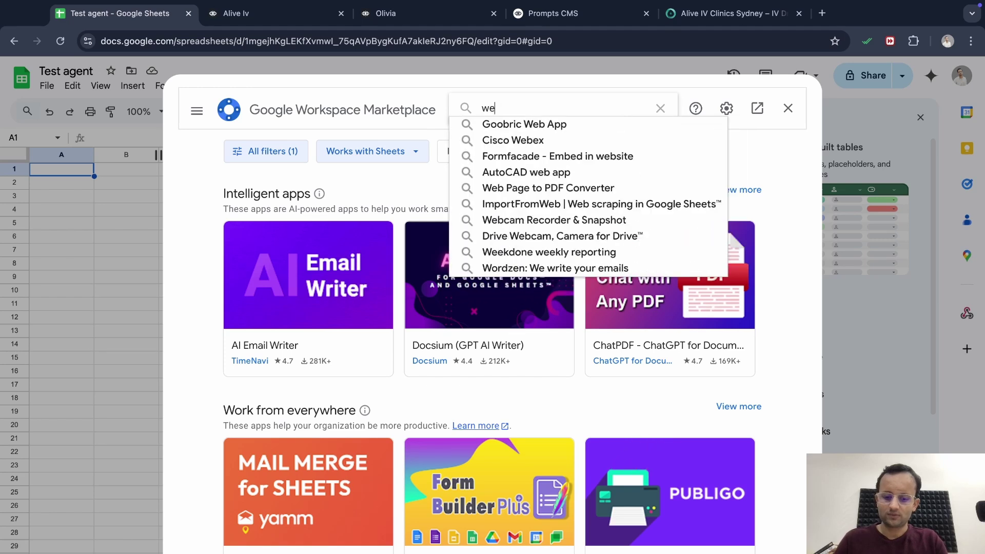
pyautogui.write('bhook for sheet')
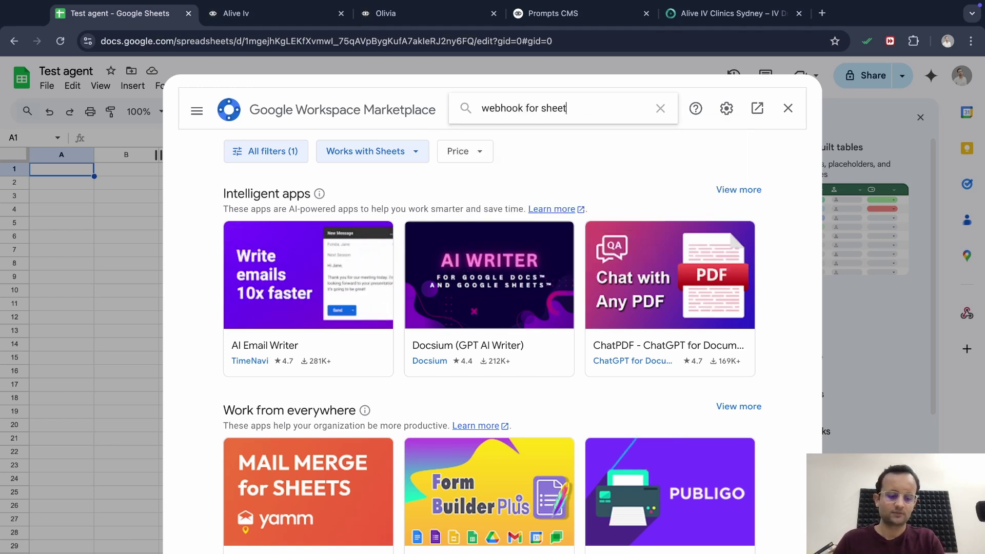
pyautogui.press('Return')
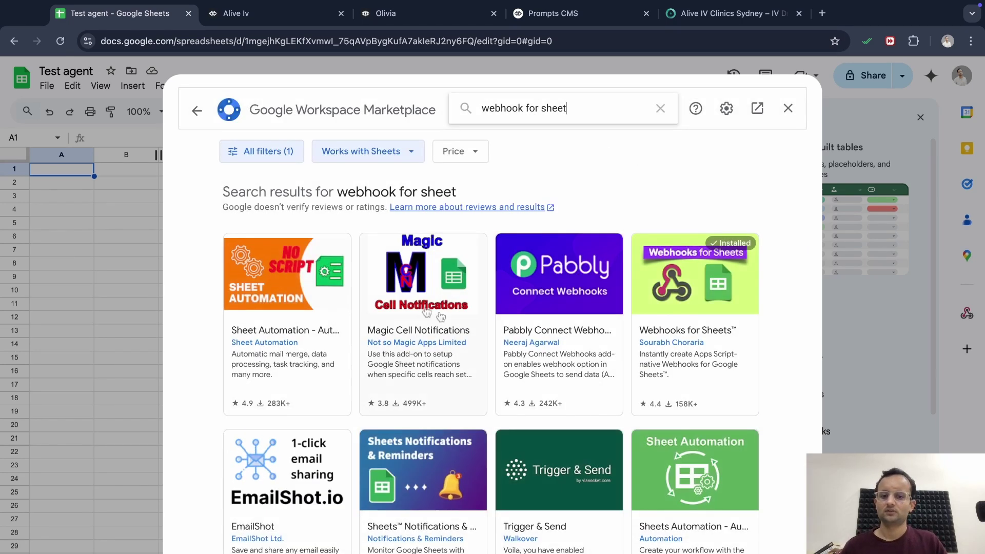
pyautogui.click(705, 330)
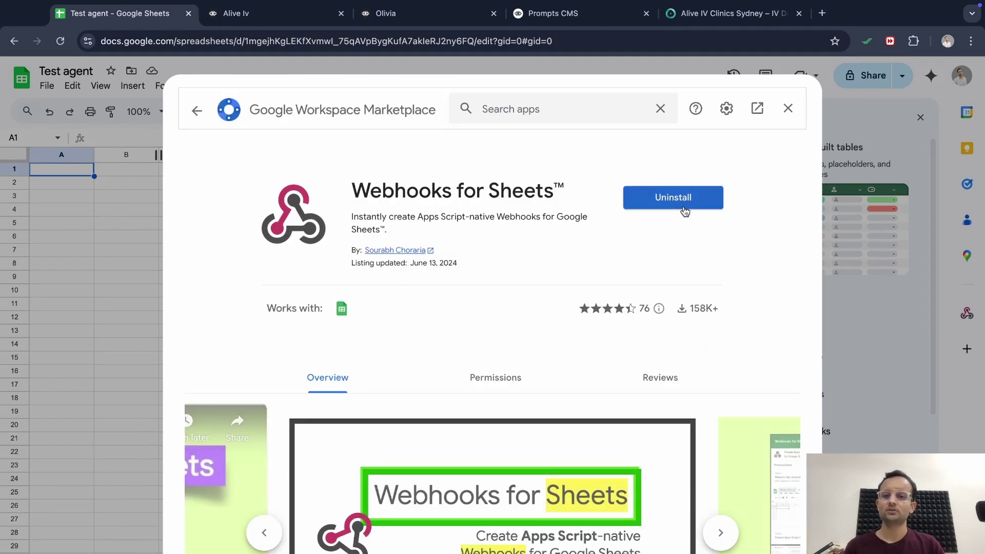
pyautogui.click(788, 108)
pyautogui.click(920, 118)
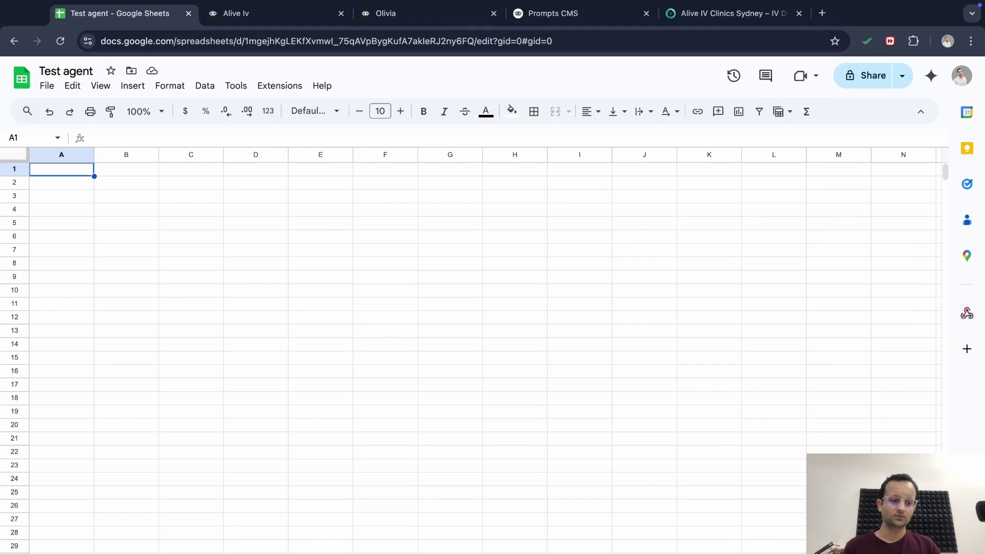
# Create a Webhooks for Sheets webhook for Sheet1, reload the spreadsheet, and open the Webhooks menu
pyautogui.click(967, 543)
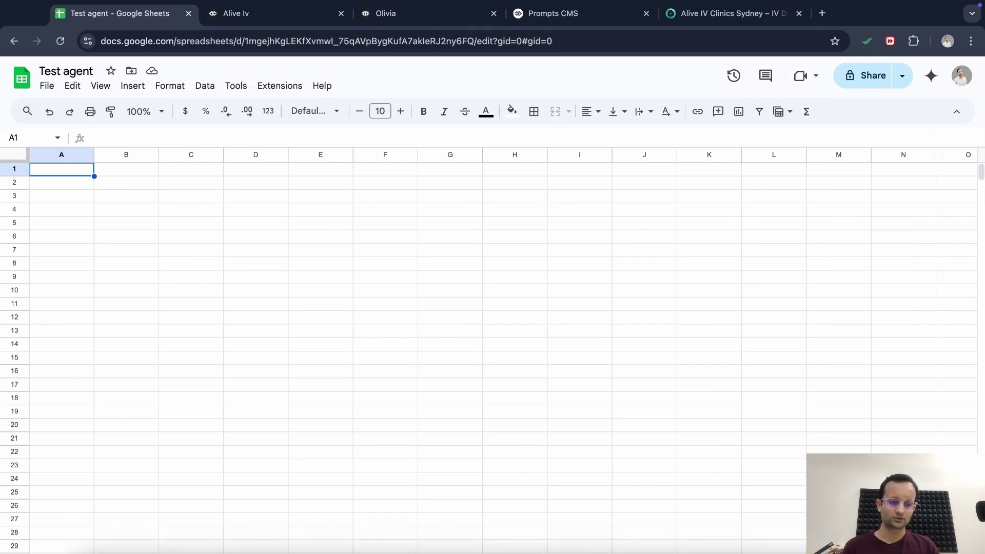
pyautogui.click(967, 544)
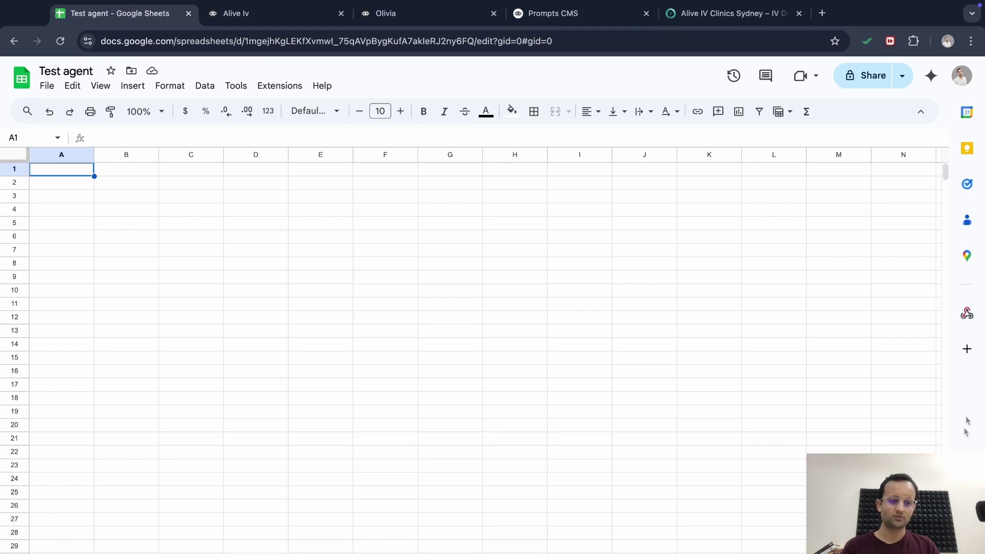
pyautogui.click(968, 316)
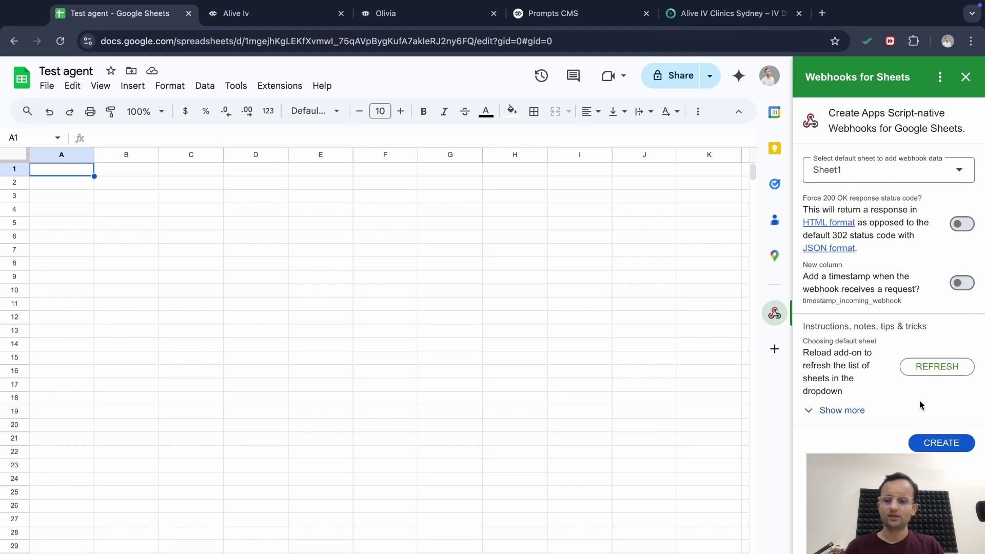
pyautogui.click(941, 445)
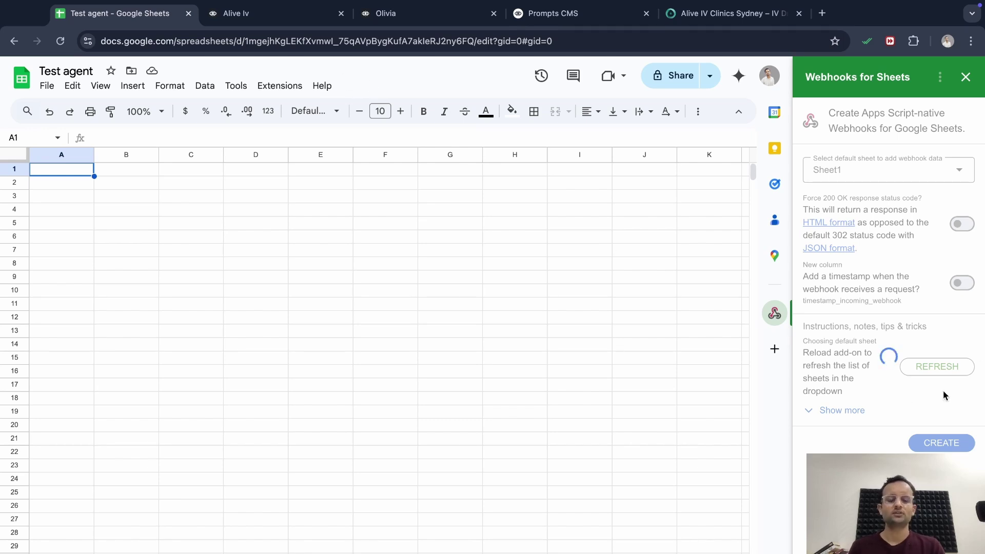
pyautogui.click(59, 44)
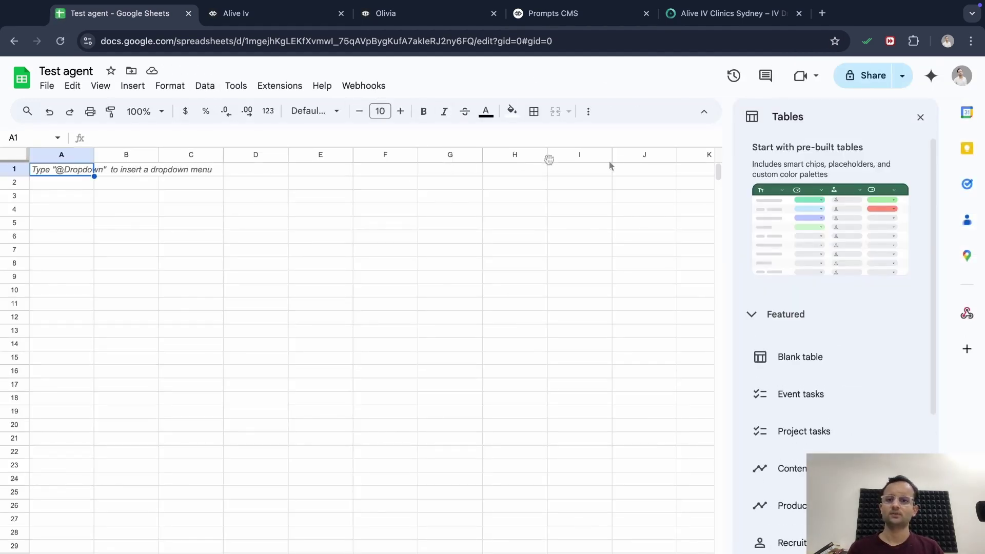
pyautogui.click(377, 88)
# Authorize the Webhooks for Sheets script with the Google account
pyautogui.click(382, 105)
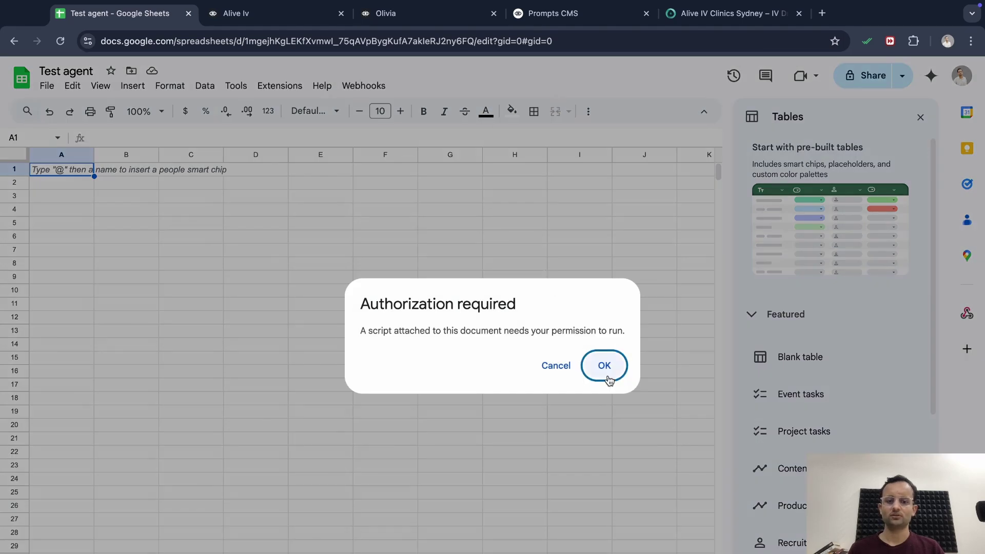
pyautogui.click(605, 367)
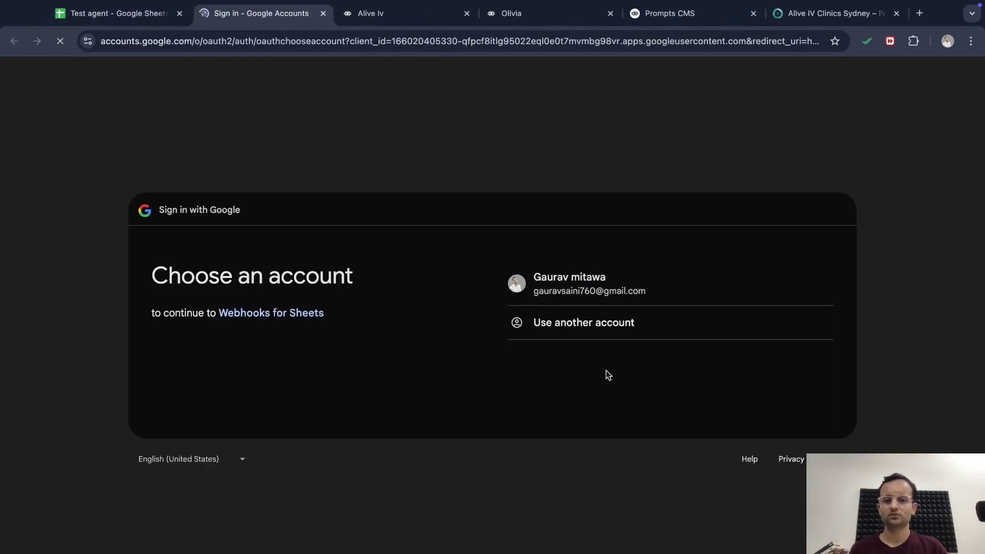
pyautogui.click(609, 286)
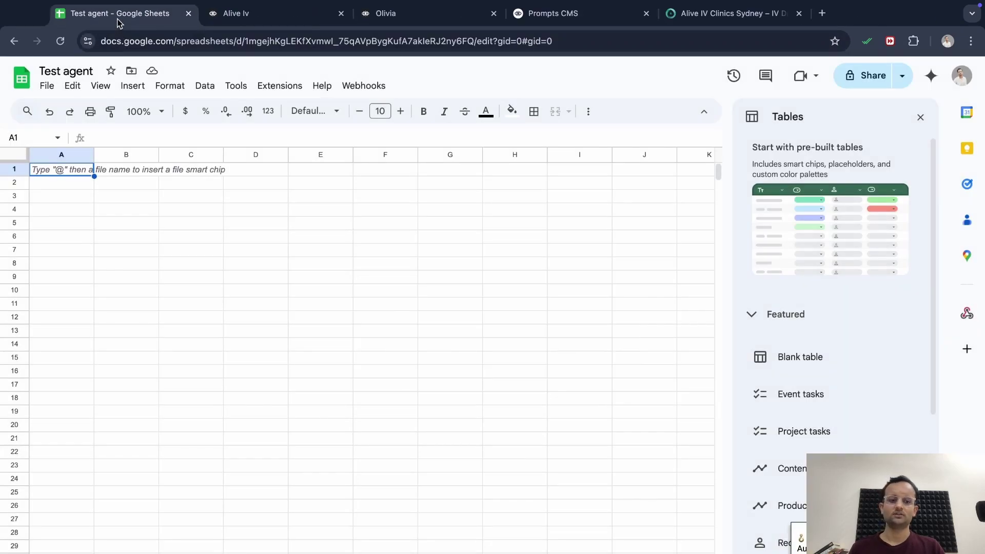
# Generate the webhook URL in the Webhooks for Sheets panel and select it for copying
pyautogui.click(921, 122)
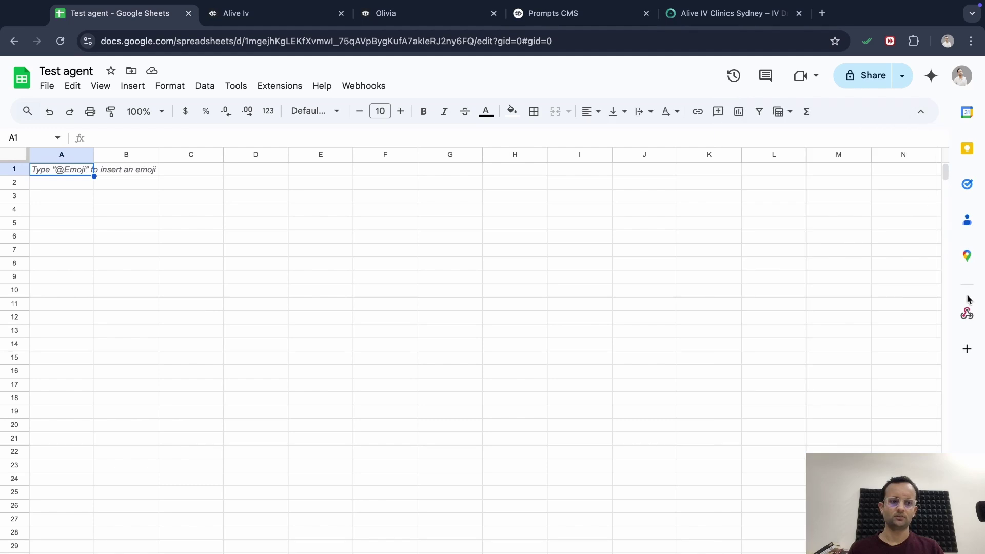
pyautogui.click(968, 313)
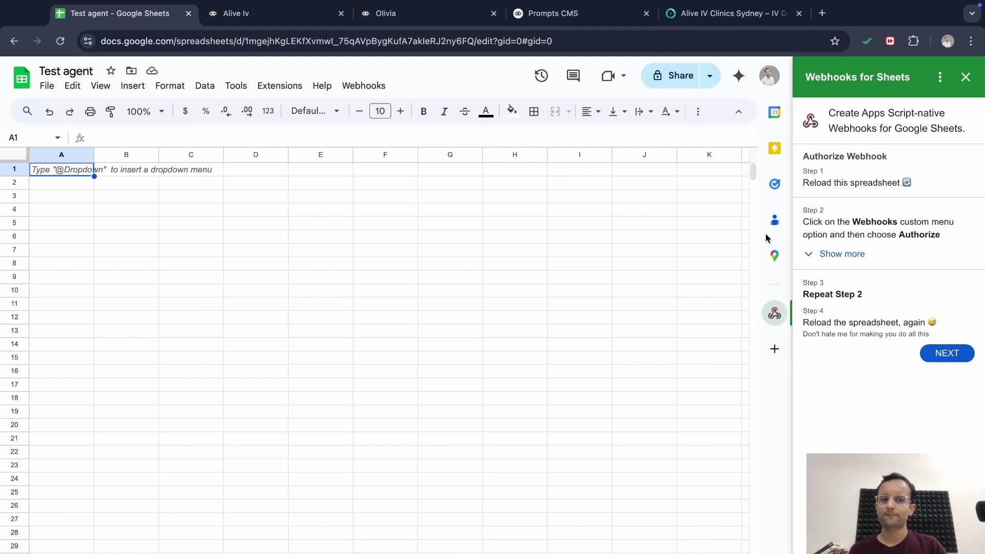
pyautogui.click(941, 353)
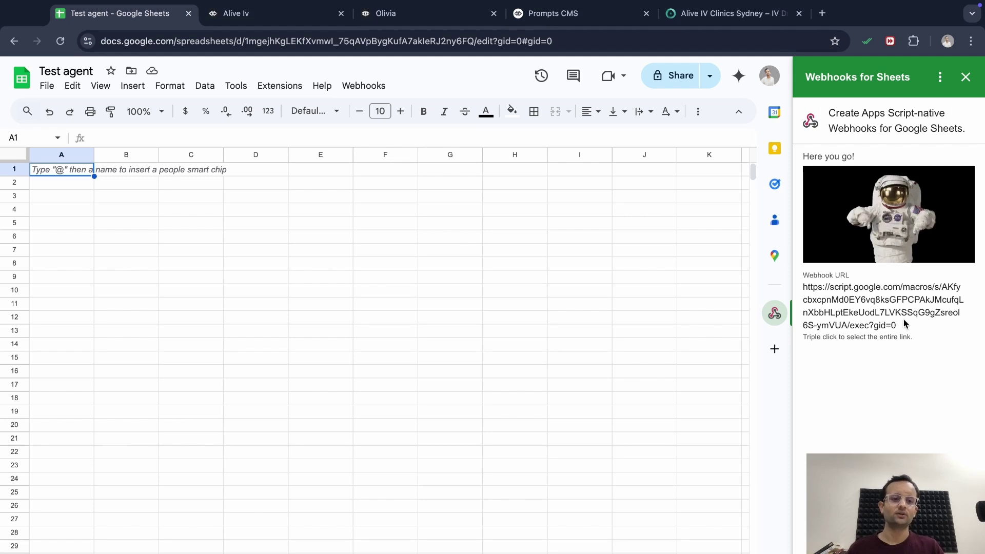
pyautogui.moveTo(898, 325); pyautogui.dragTo(803, 287)
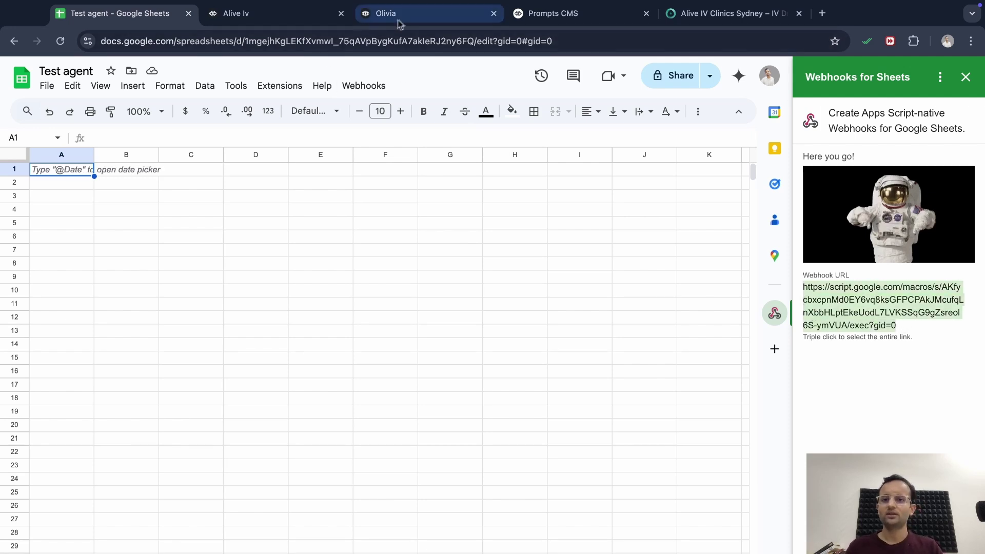
pyautogui.click(419, 12)
# Paste the Sheets webhook URL as the request URL and add body field Name = {User_Name}
pyautogui.click(863, 157)
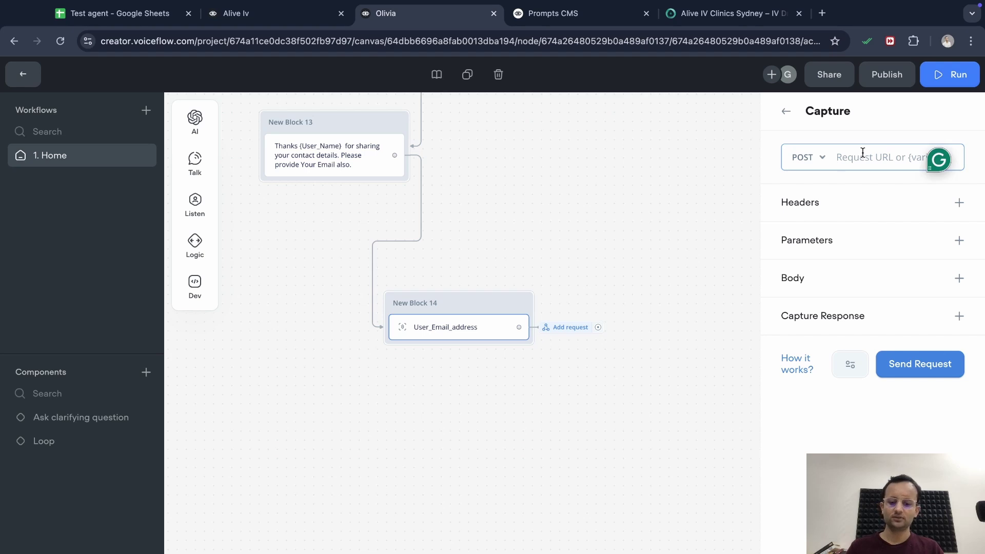
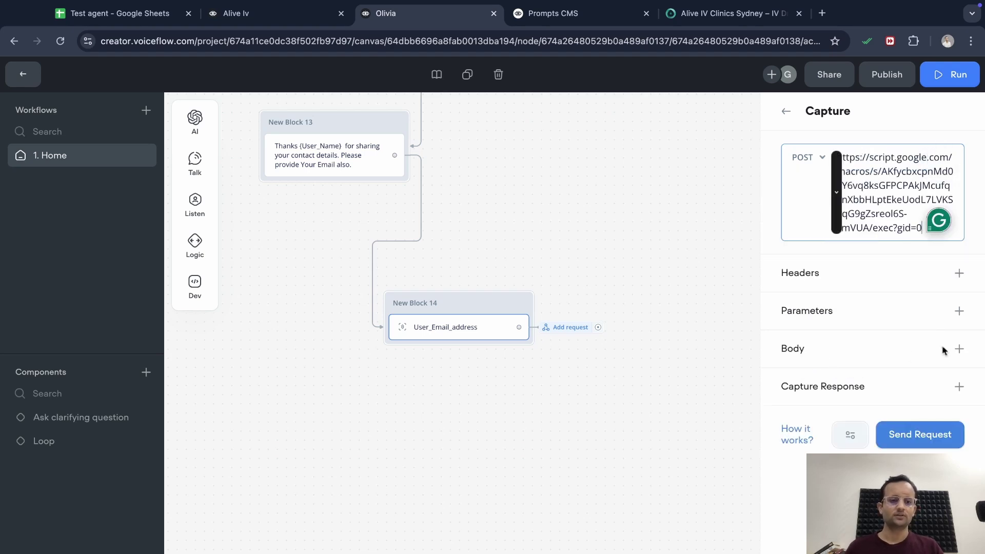
pyautogui.click(959, 348)
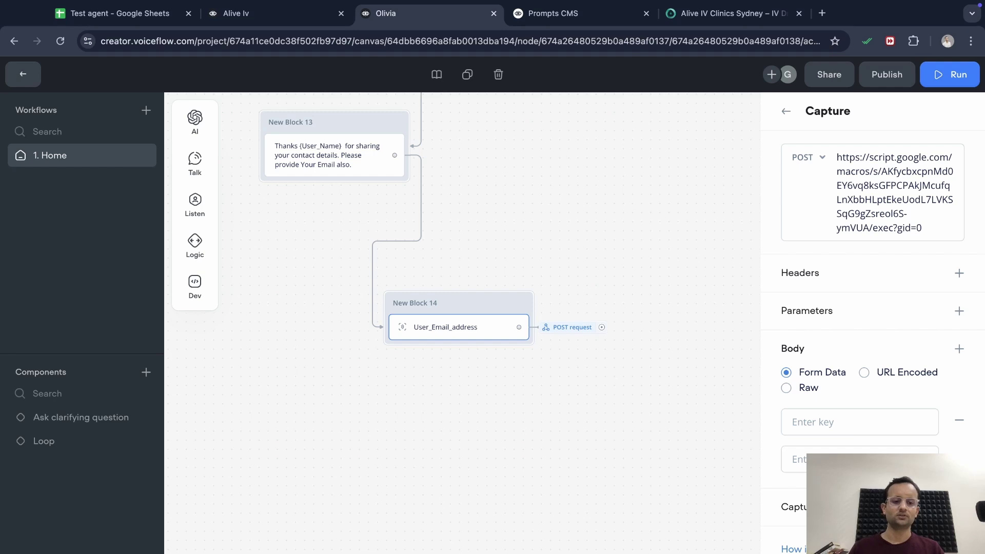
pyautogui.click(810, 459)
pyautogui.write('{')
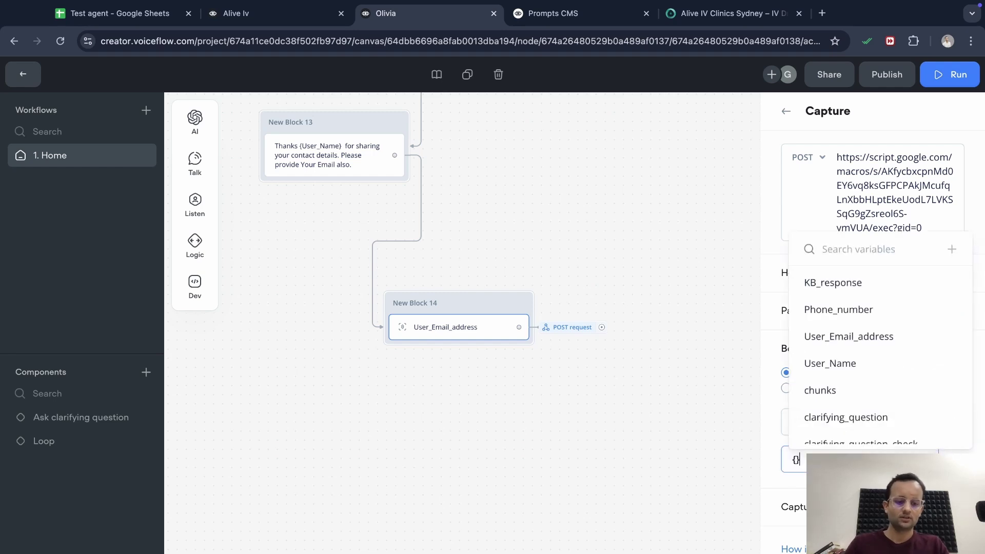
pyautogui.scroll(-1, 889, 441)
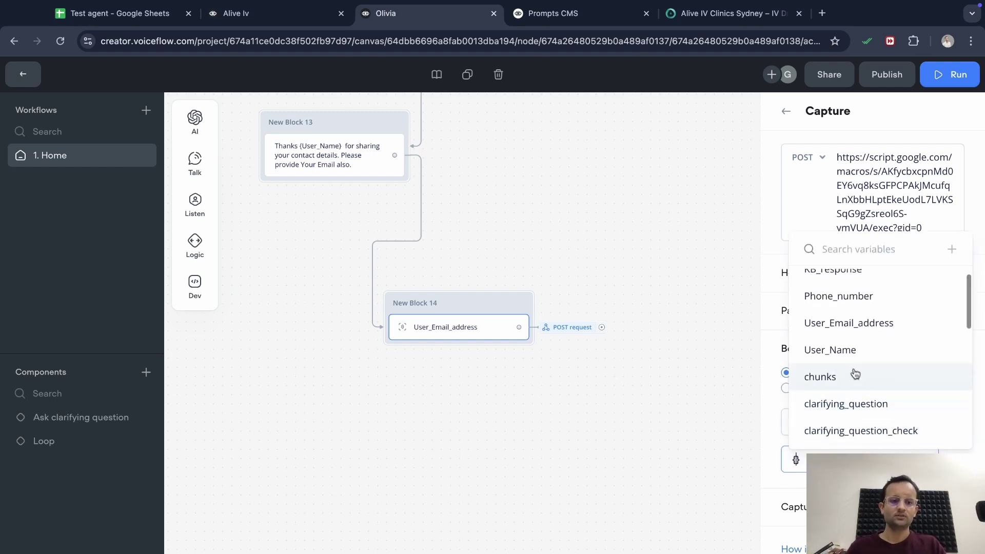
pyautogui.click(850, 354)
pyautogui.click(821, 422)
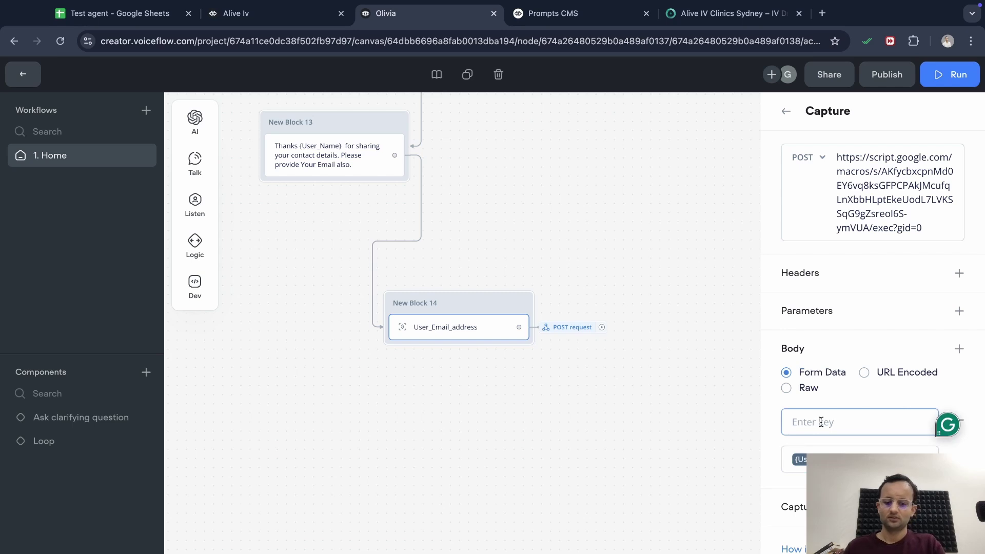
pyautogui.write('Name')
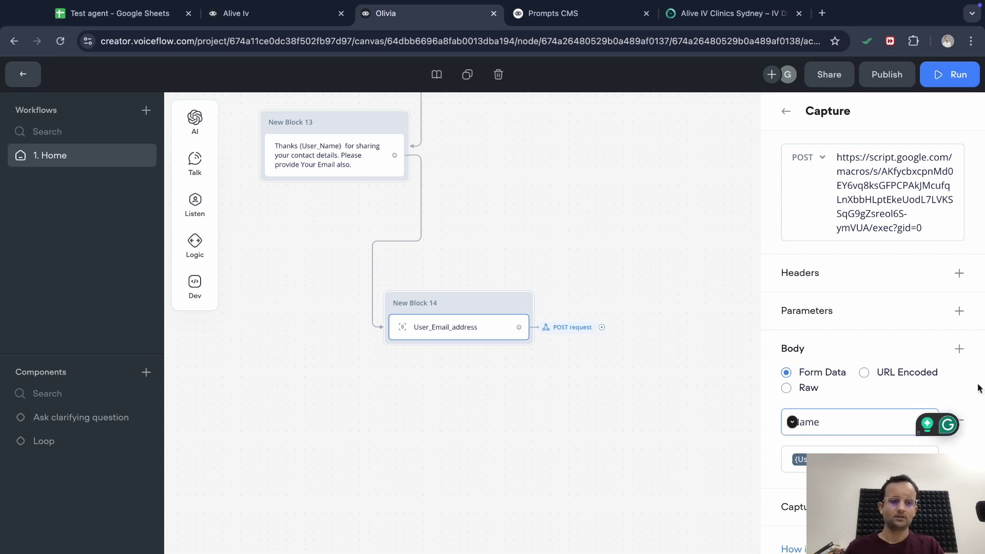
# Add body field Email Address = {User_Email_address}
pyautogui.click(959, 350)
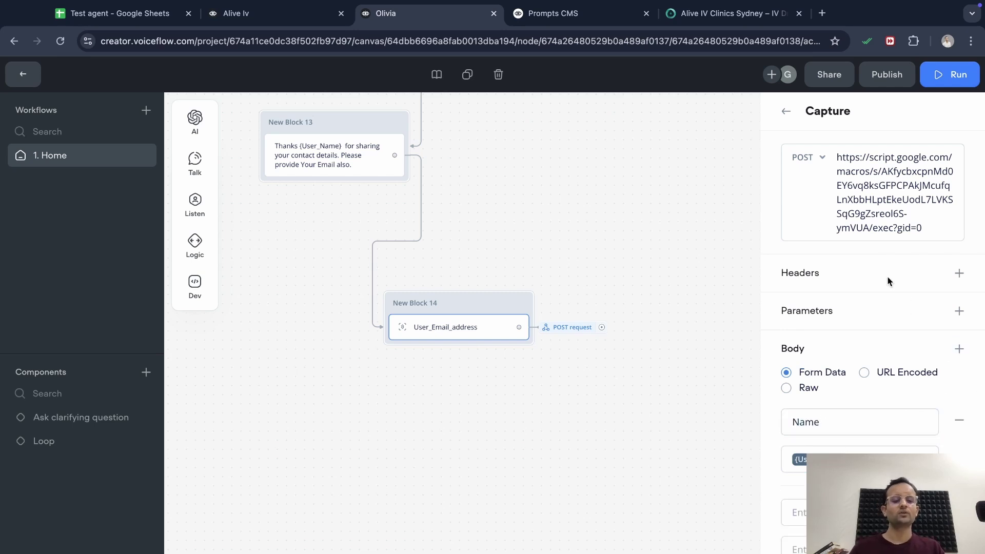
pyautogui.scroll(-1, 842, 441)
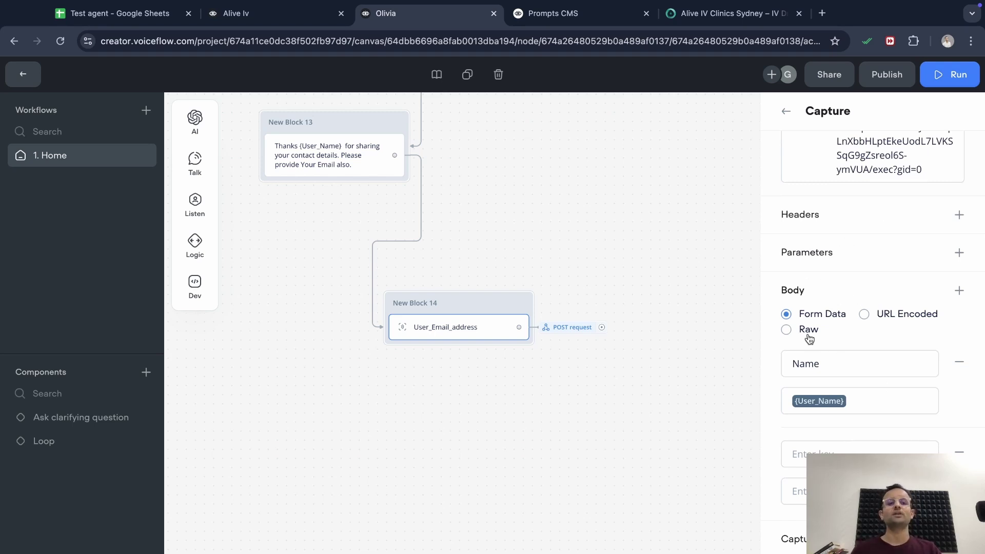
pyautogui.click(860, 491)
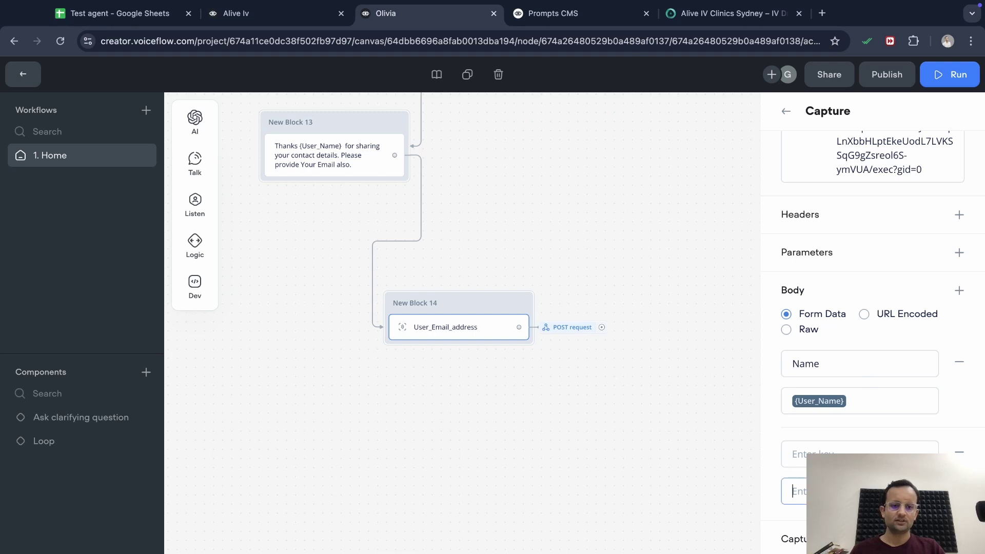
pyautogui.write('{')
pyautogui.click(862, 365)
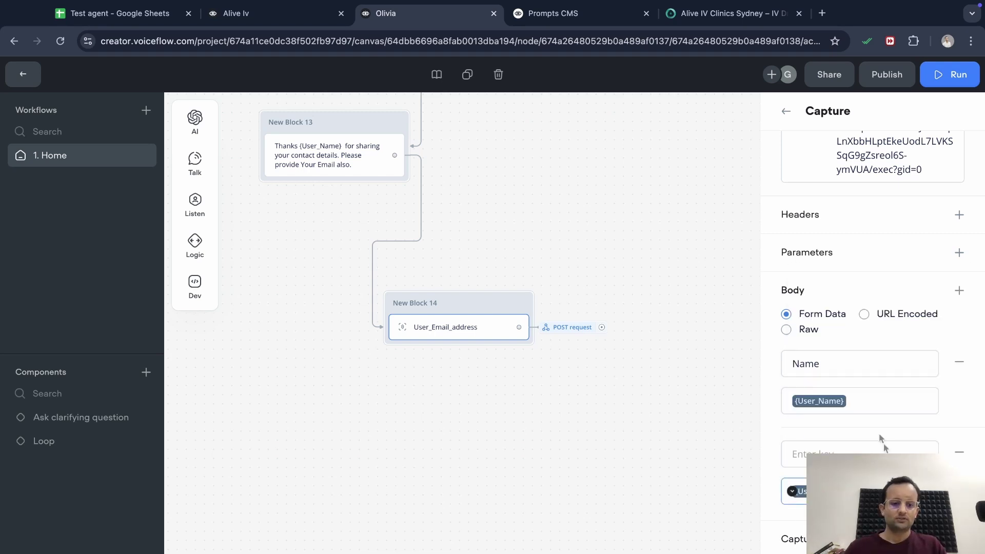
pyautogui.click(842, 455)
pyautogui.write('Em')
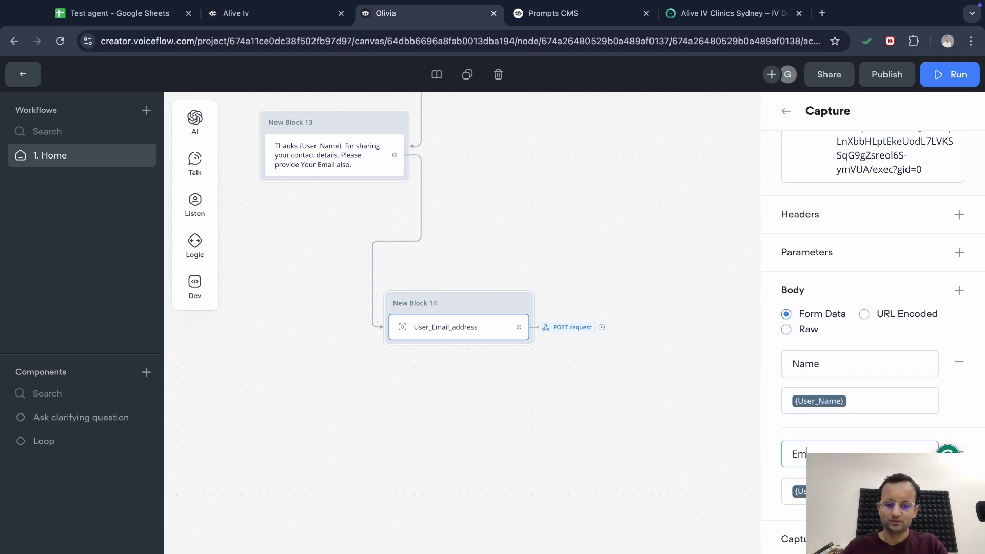
pyautogui.write('ail Address')
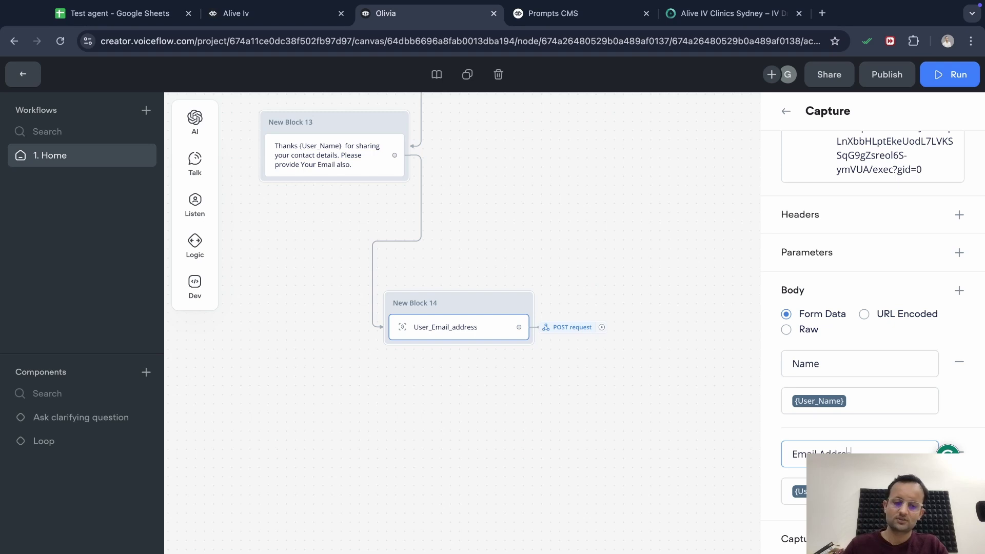
# Add a third body field with value {Phone_number} for the Phone number key
pyautogui.click(959, 291)
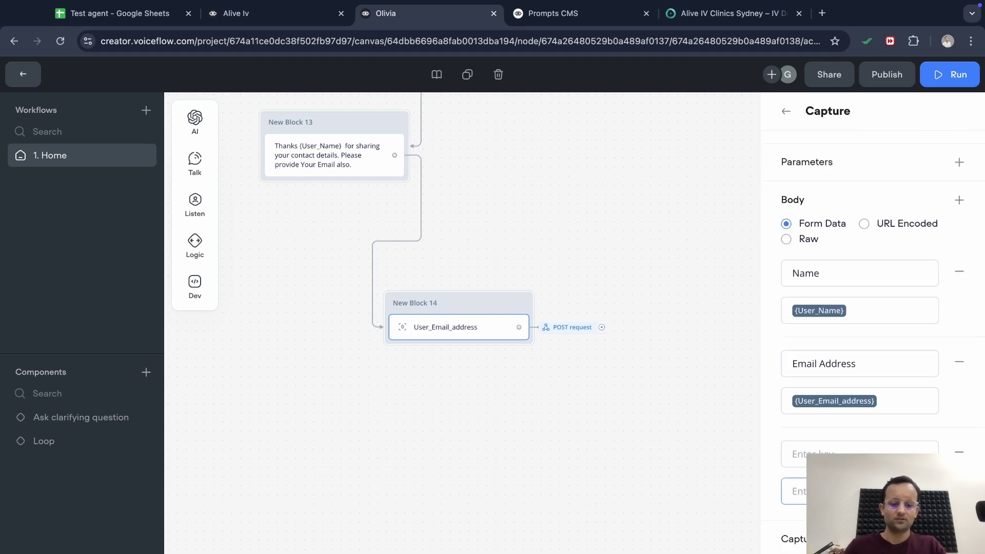
pyautogui.write('{')
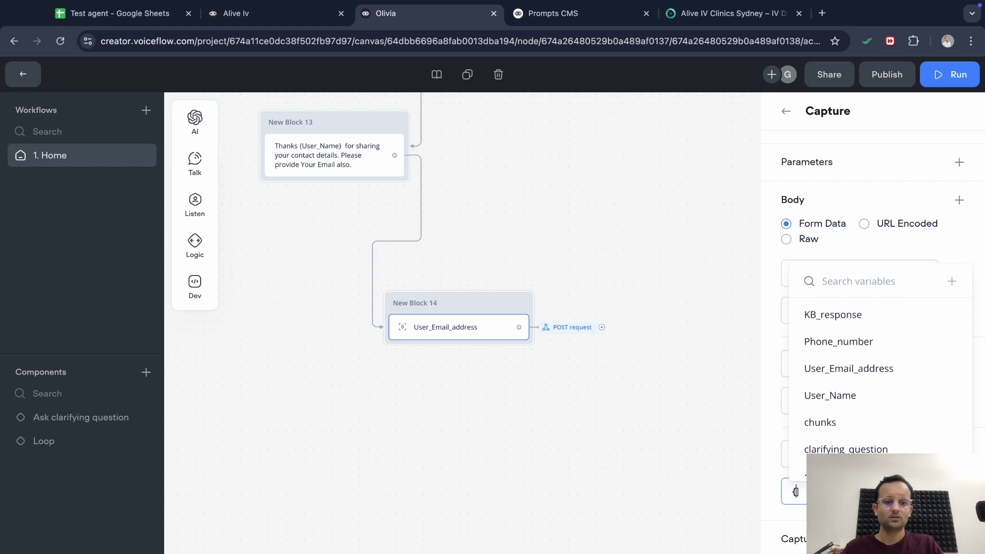
pyautogui.click(867, 342)
pyautogui.click(829, 451)
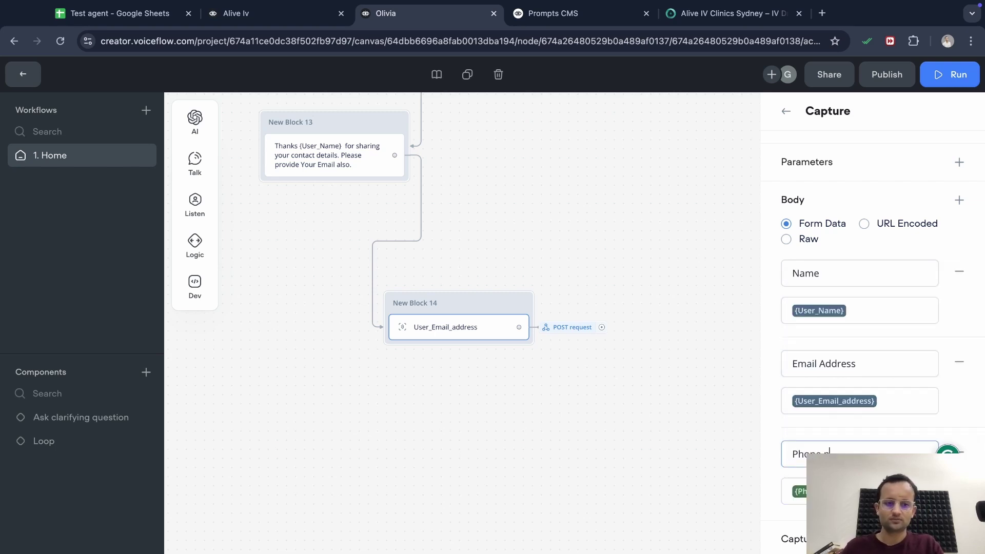
pyautogui.scroll(5, 861, 343)
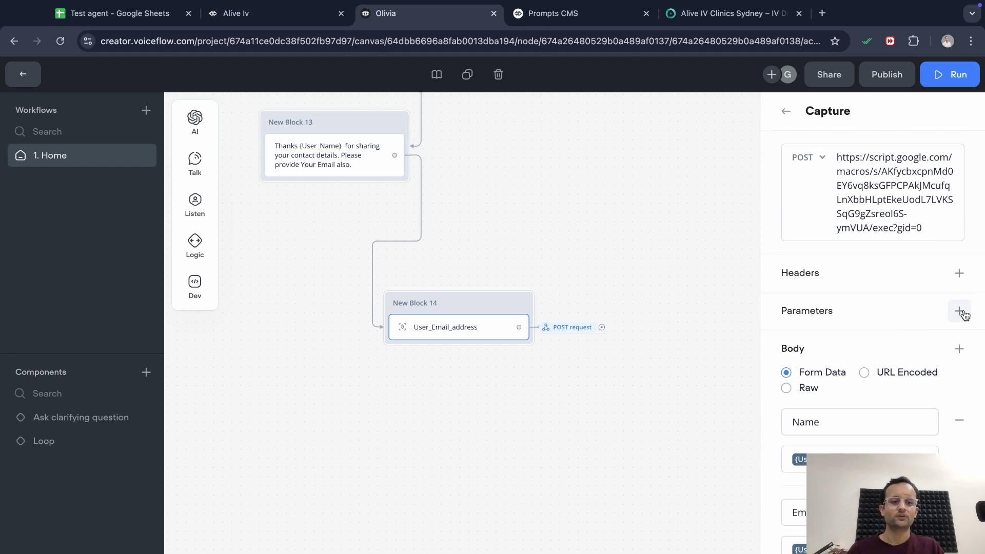
# Add an ID request parameter holding the Test agent spreadsheet ID copied from its Sheets address
pyautogui.click(960, 311)
pyautogui.click(866, 348)
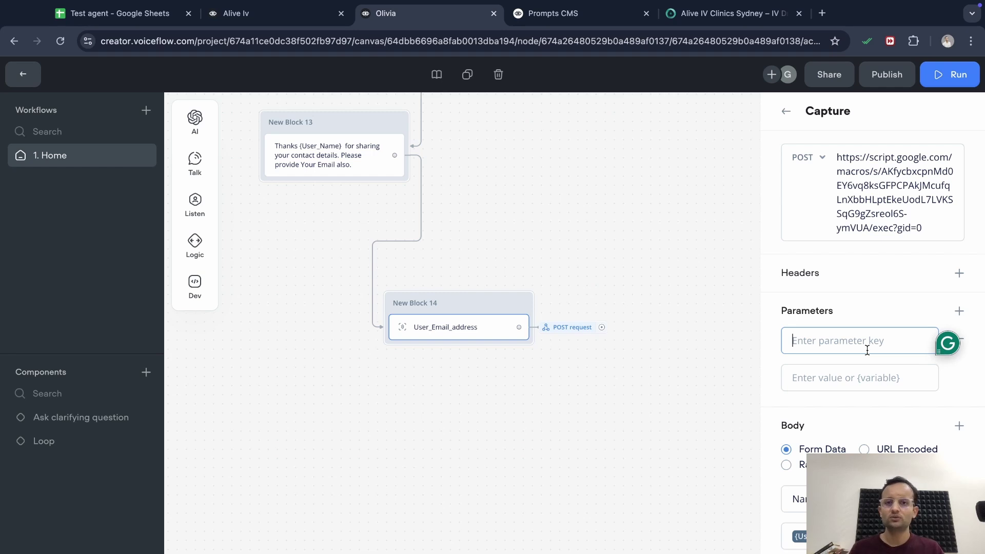
pyautogui.write('ID')
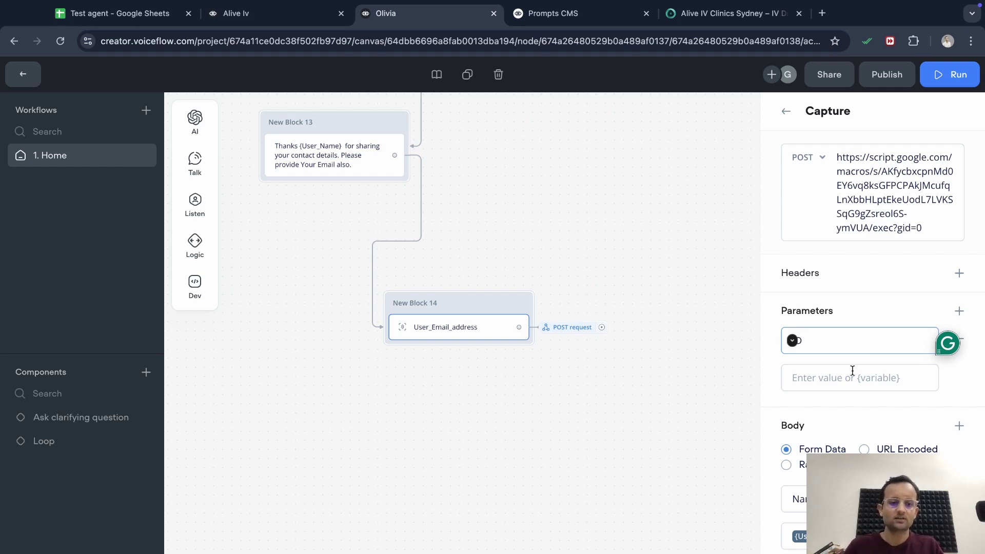
pyautogui.click(852, 376)
pyautogui.press('super+1')
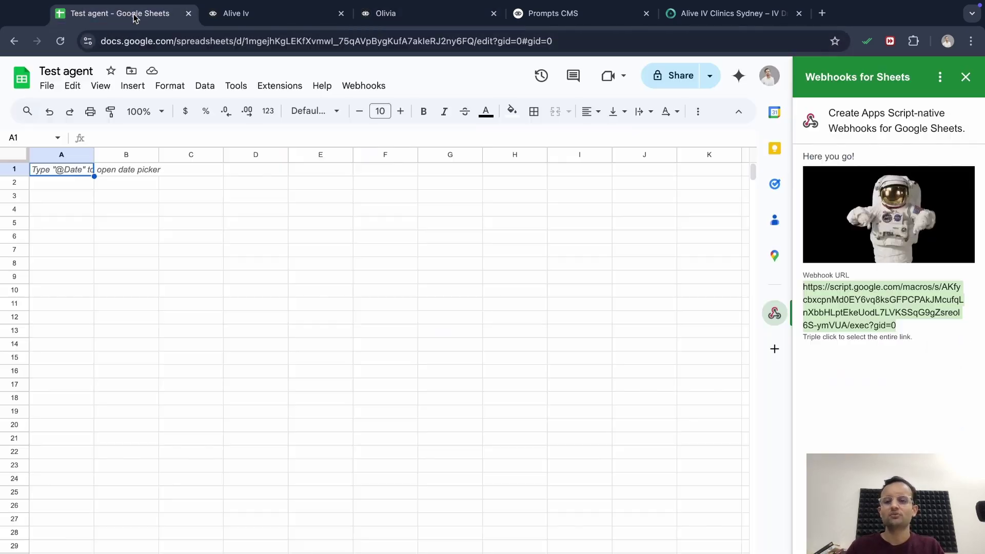
pyautogui.doubleClick(566, 40)
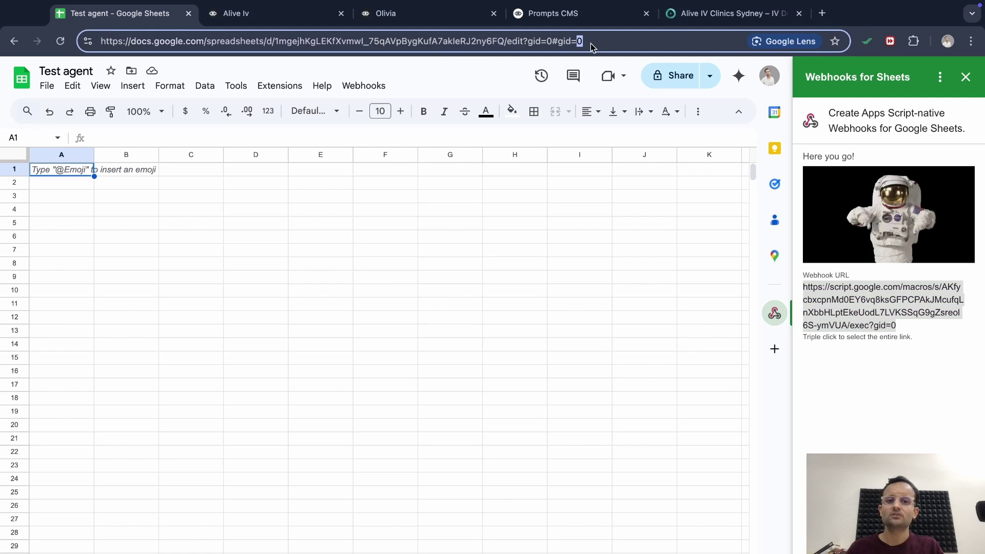
pyautogui.moveTo(608, 44); pyautogui.dragTo(280, 42)
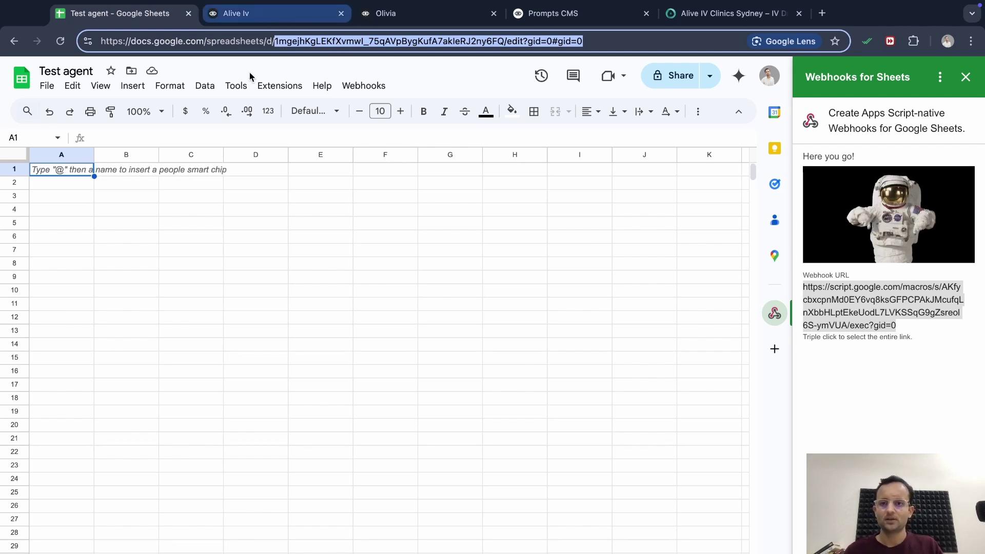
pyautogui.click(409, 14)
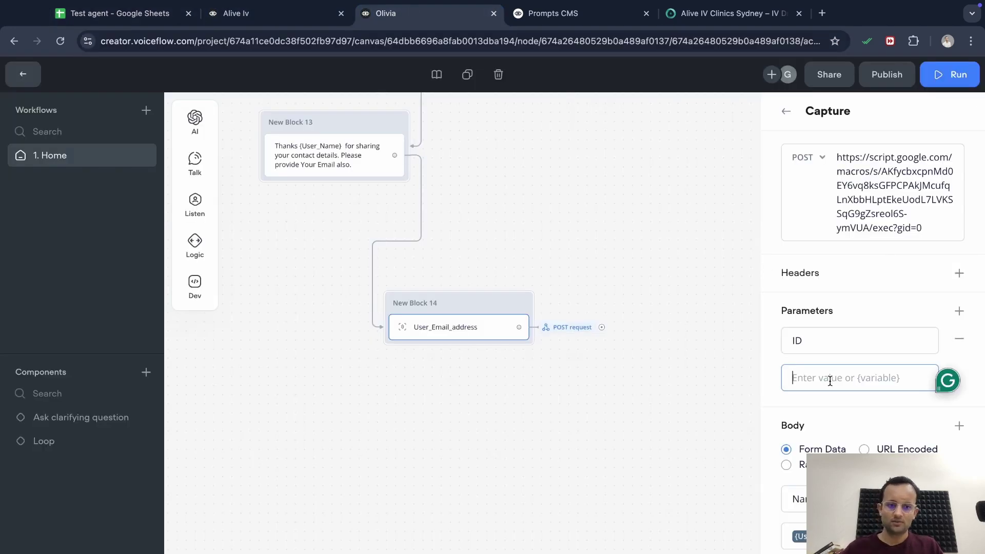
pyautogui.hotkey('ctrl', 'v')
pyautogui.scroll(-5, 830, 381)
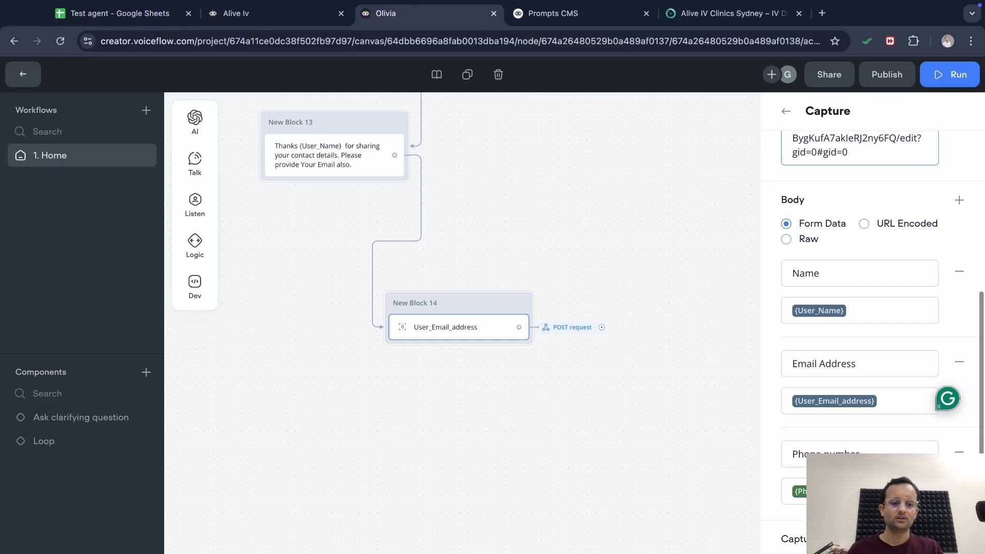
# Test the POST request with a sample user name, email address and phone number, getting 201 OK
pyautogui.click(927, 544)
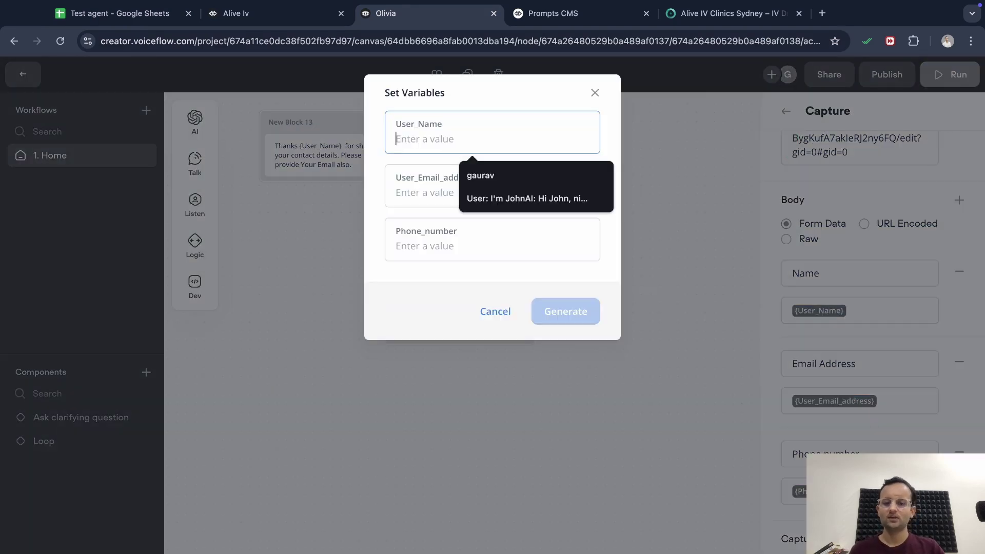
pyautogui.click(483, 165)
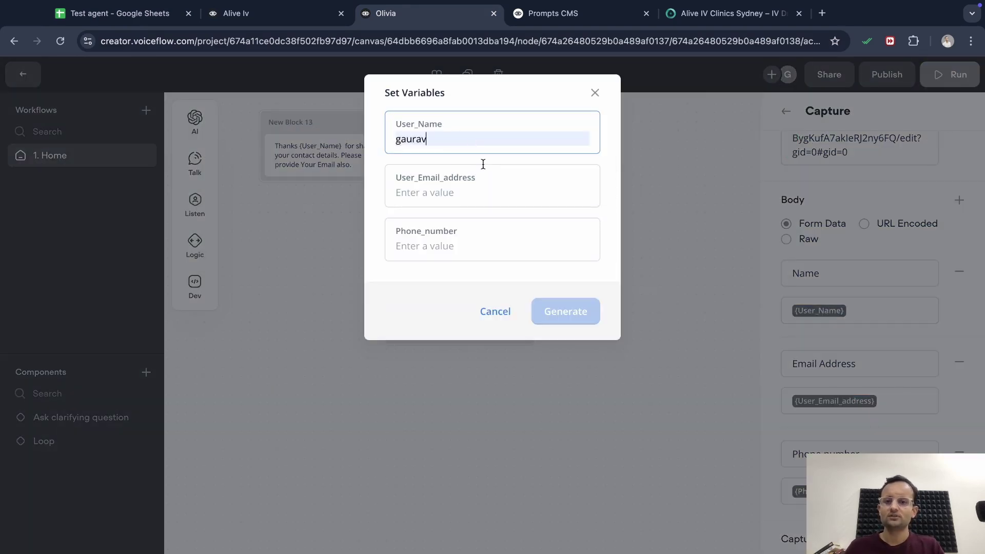
pyautogui.click(466, 195)
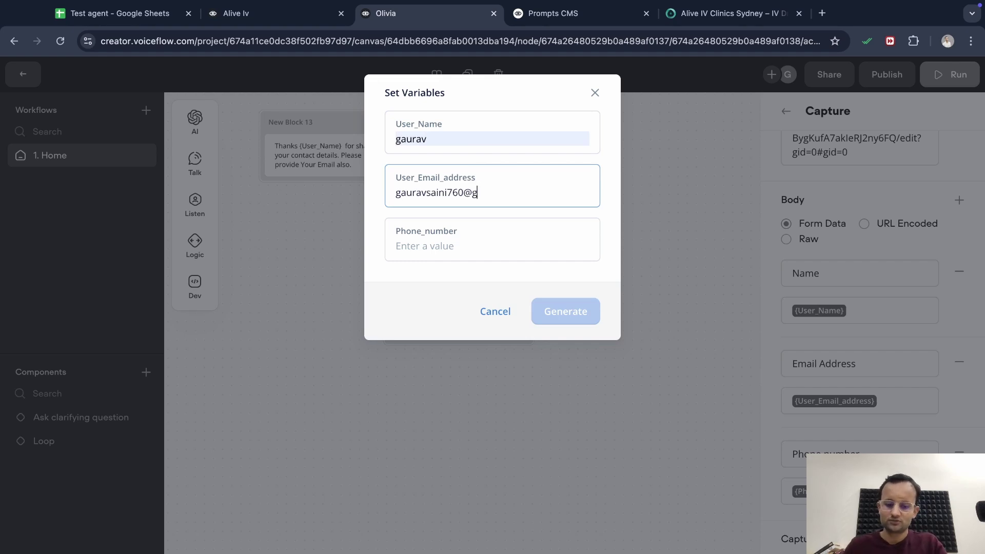
pyautogui.click(436, 252)
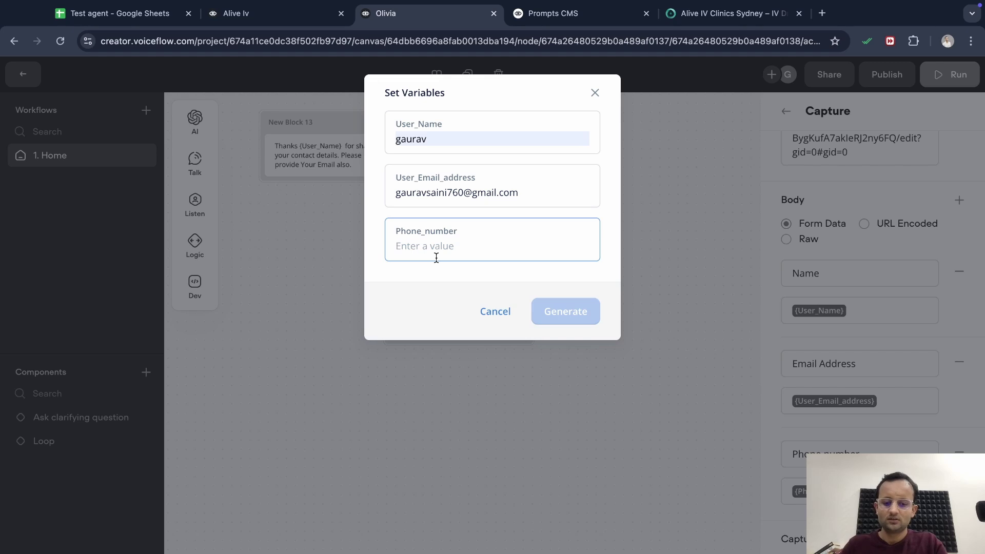
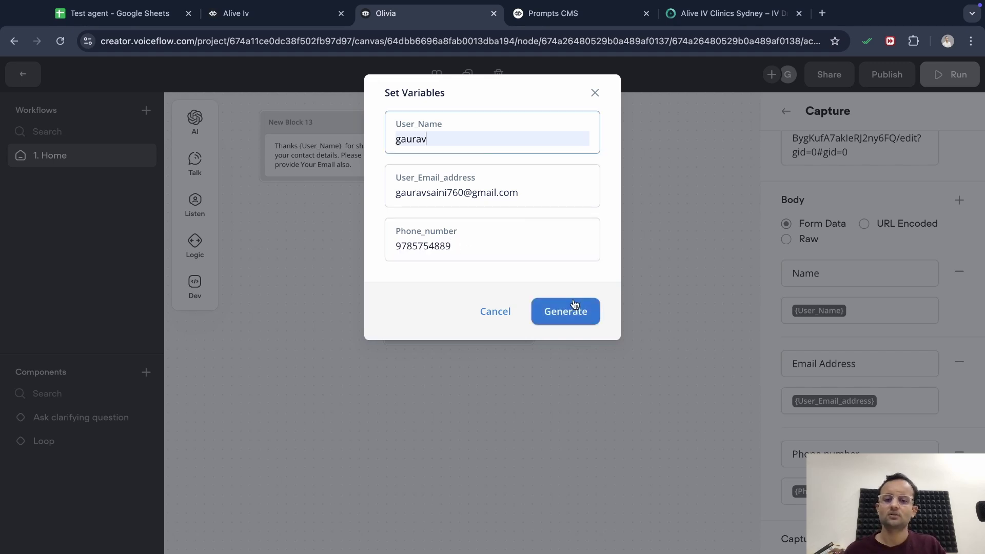
pyautogui.click(576, 310)
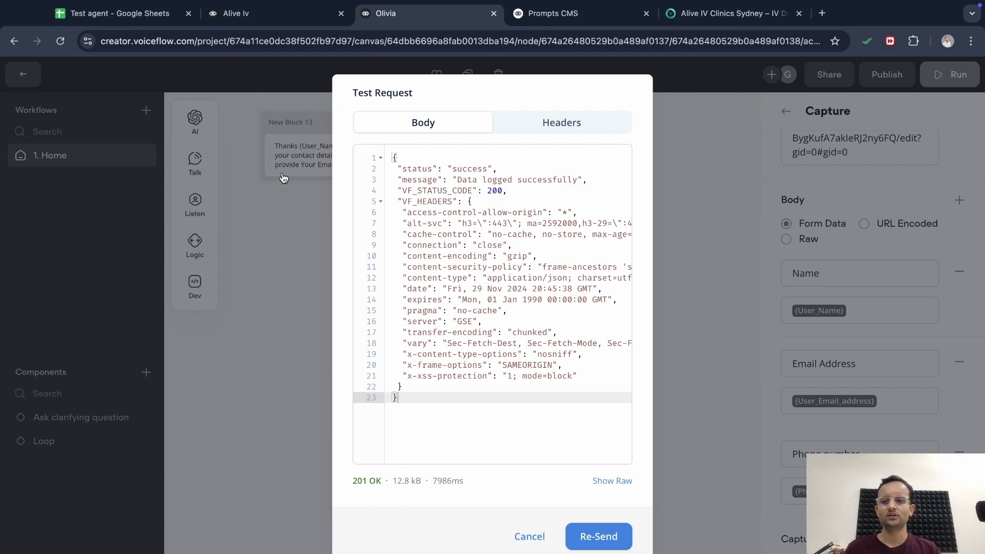
# In the spreadsheet, clear the ID header in A1 and widen the Name, Phone number and Email Address columns
pyautogui.click(106, 17)
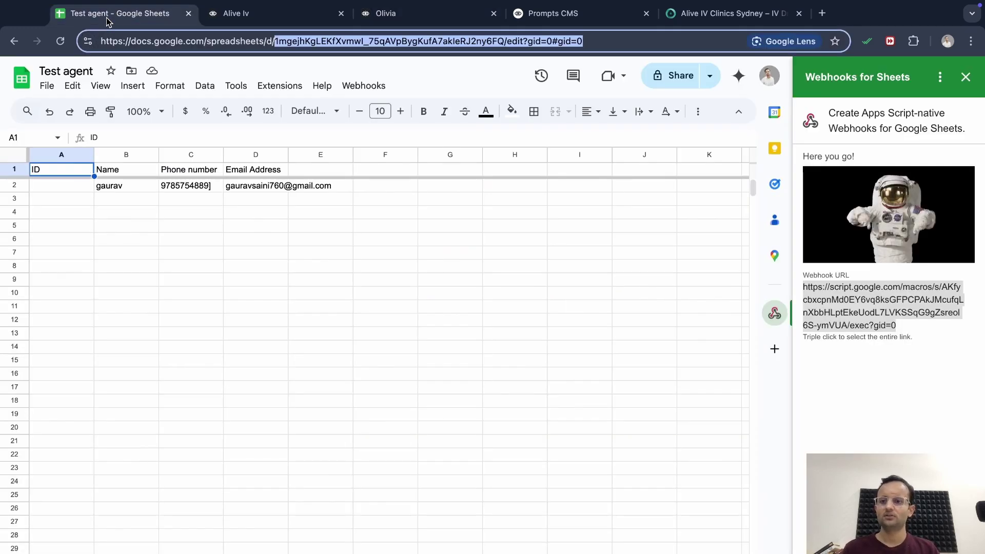
pyautogui.click(146, 136)
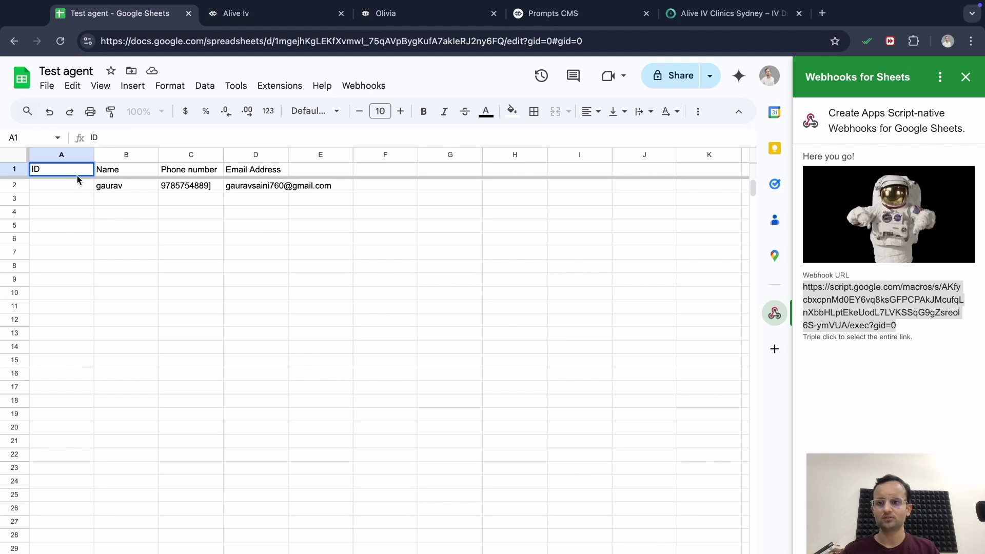
pyautogui.press('BackSpace')
pyautogui.press('BackSpace')
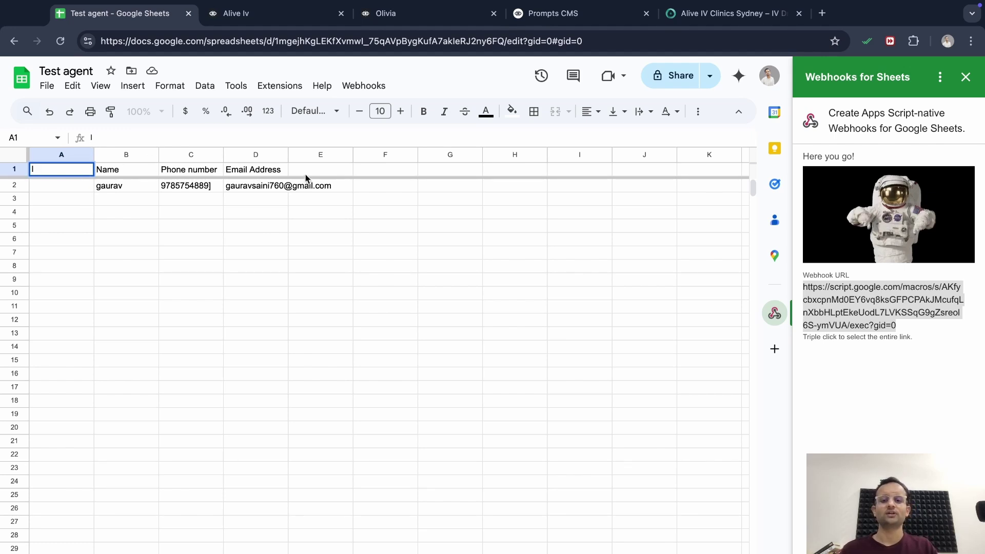
pyautogui.moveTo(159, 154); pyautogui.dragTo(190, 155)
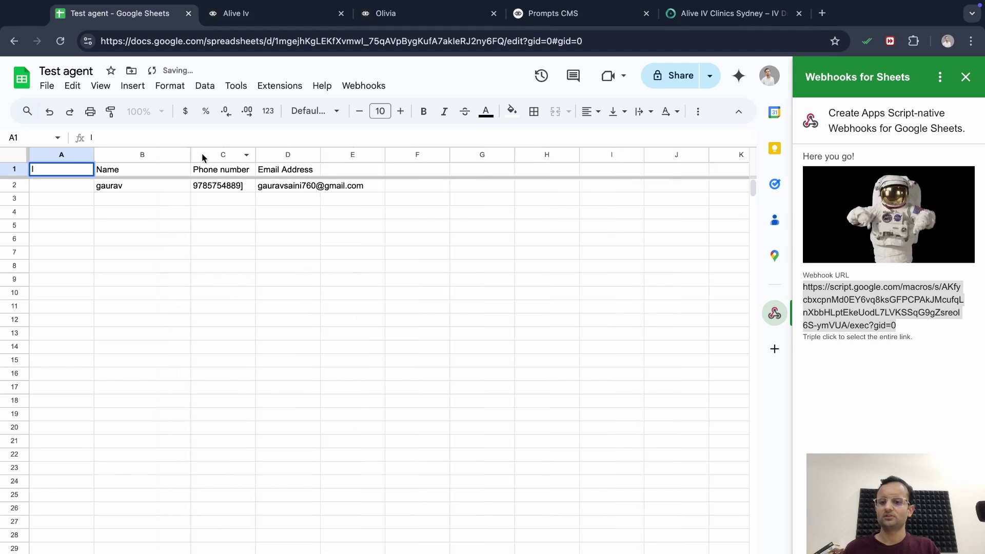
pyautogui.moveTo(255, 154); pyautogui.dragTo(295, 154)
pyautogui.moveTo(358, 156); pyautogui.dragTo(425, 154)
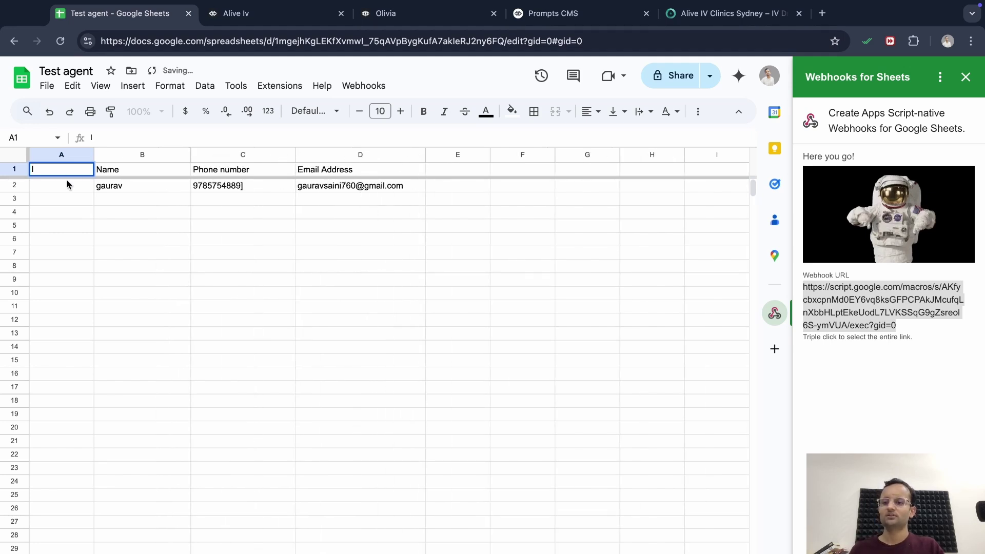
# Delete the empty column A and return to the Olivia flow in Voiceflow
pyautogui.click(71, 158)
pyautogui.press('super+alt+minus')
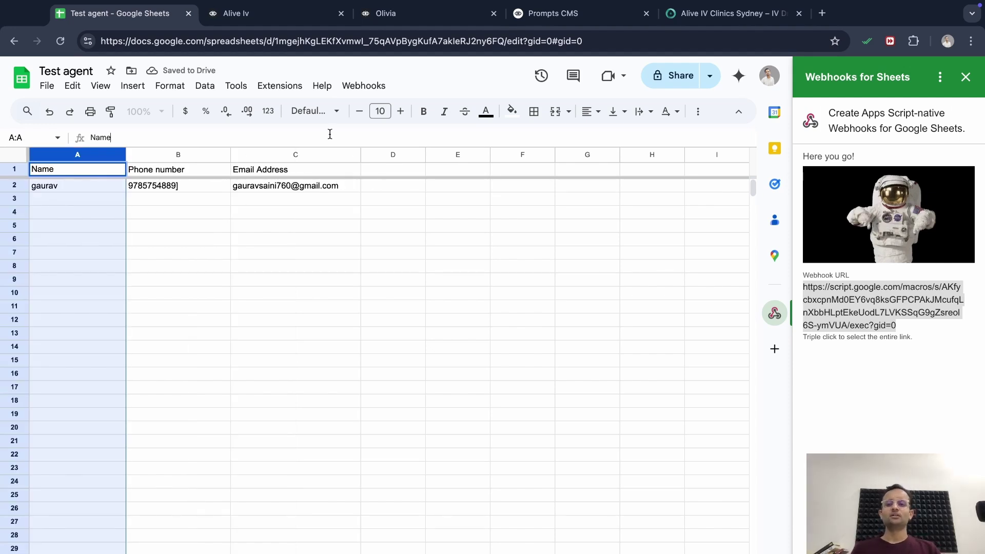
pyautogui.click(395, 14)
pyautogui.moveTo(601, 329); pyautogui.dragTo(736, 354)
# Add a new Message block linked after the POST request
pyautogui.hscroll(2, 759, 269)
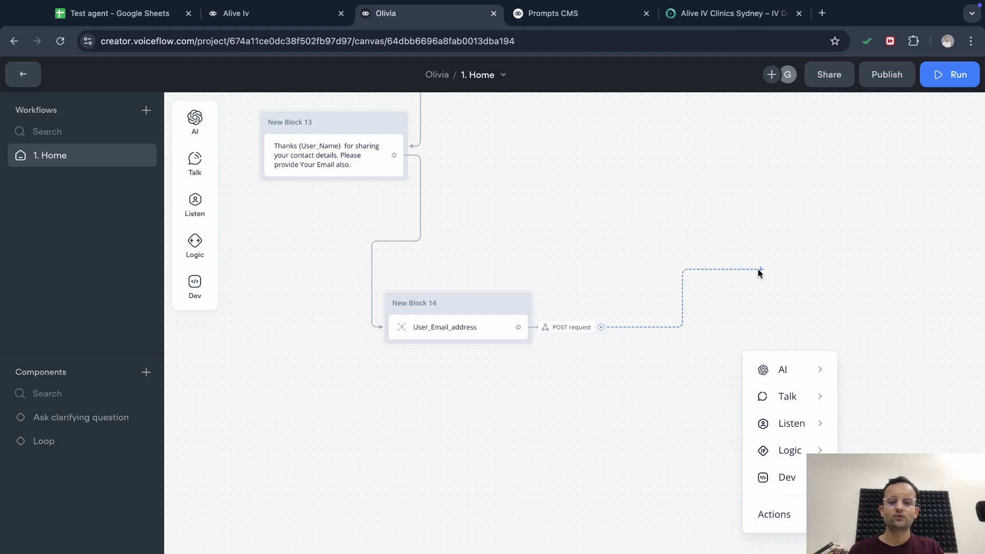
pyautogui.moveTo(648, 378); pyautogui.dragTo(650, 378)
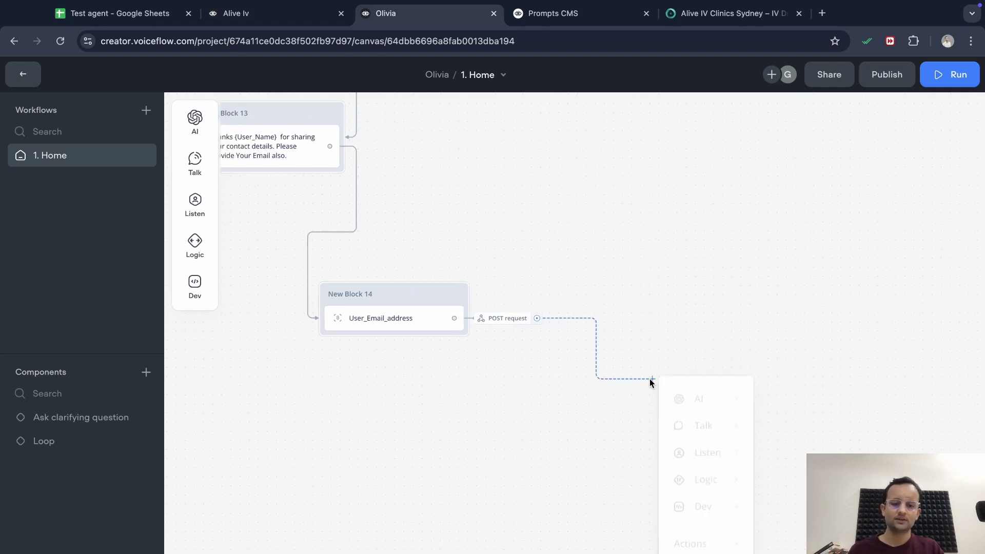
pyautogui.moveTo(718, 418)
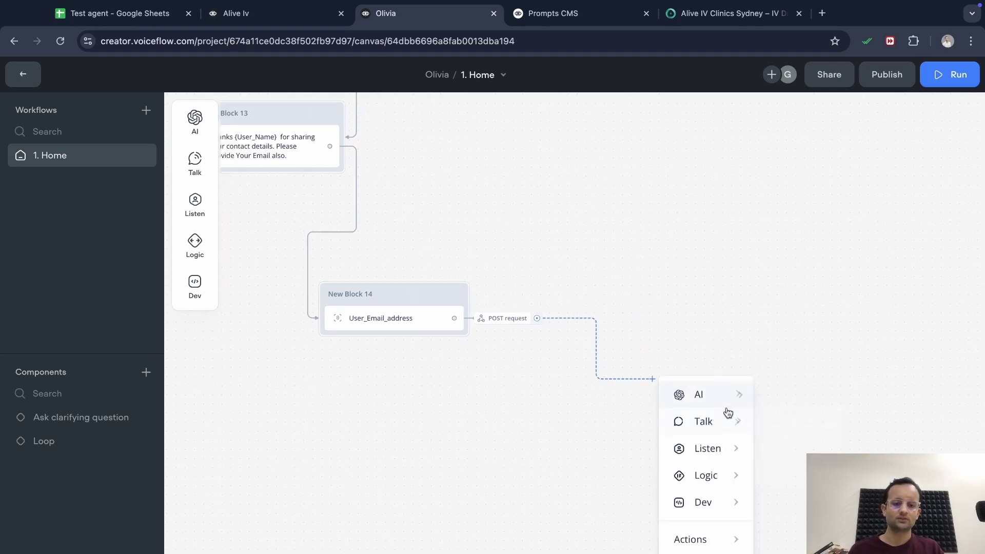
pyautogui.click(778, 427)
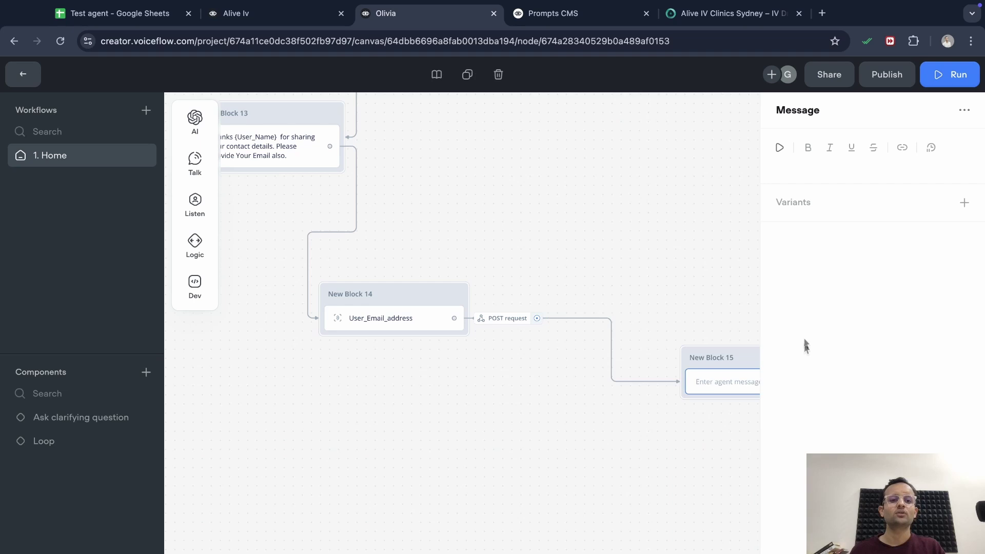
# Write the message 'Thank {User_Name} How can I help you further?'
pyautogui.click(817, 166)
pyautogui.write('T')
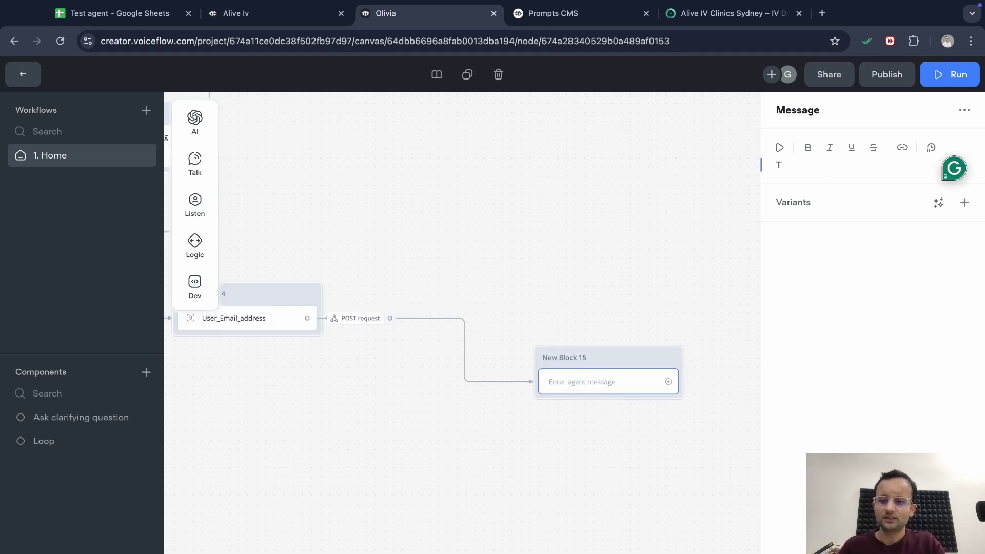
pyautogui.write('hank')
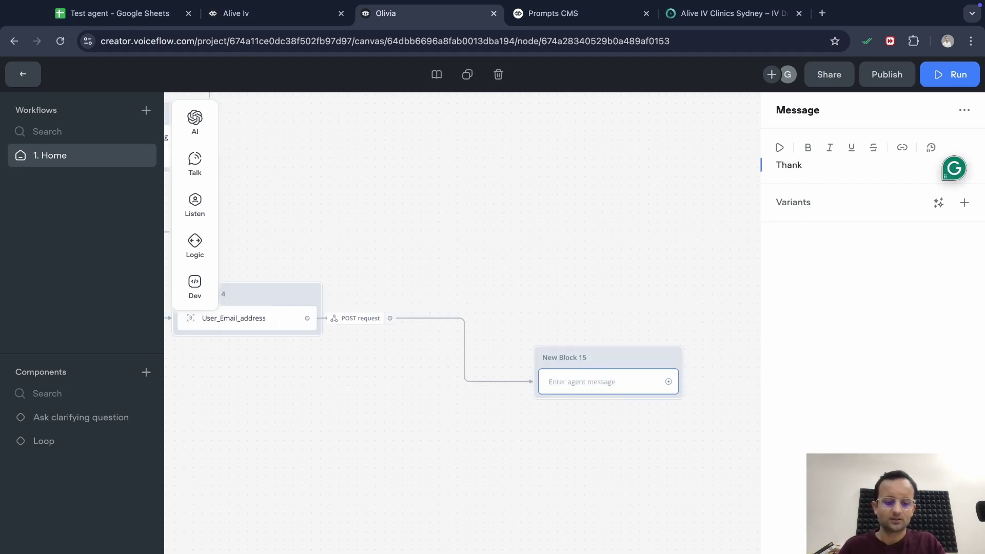
pyautogui.write(' {')
pyautogui.write('User_Name')
pyautogui.press('Return')
pyautogui.write('How can I help yo')
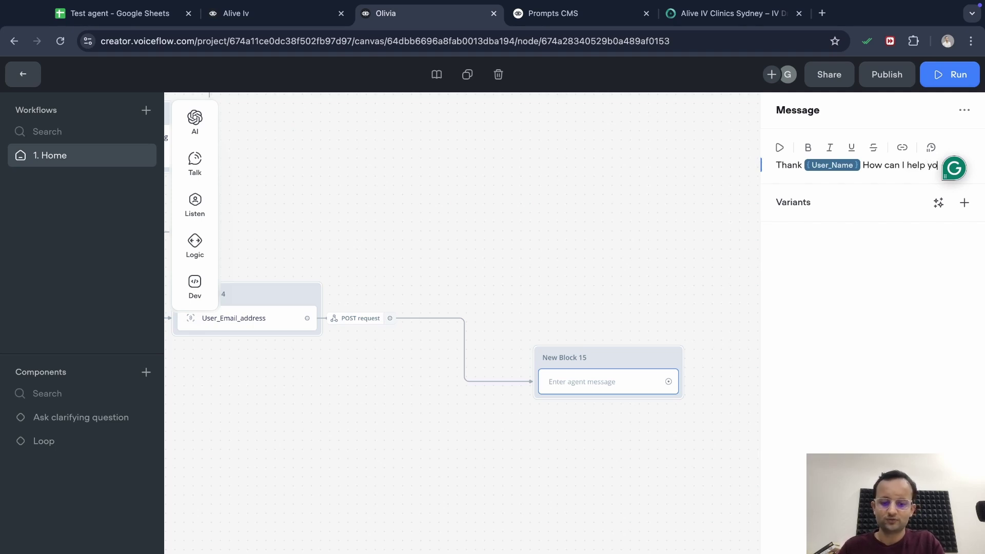
pyautogui.write('u further?')
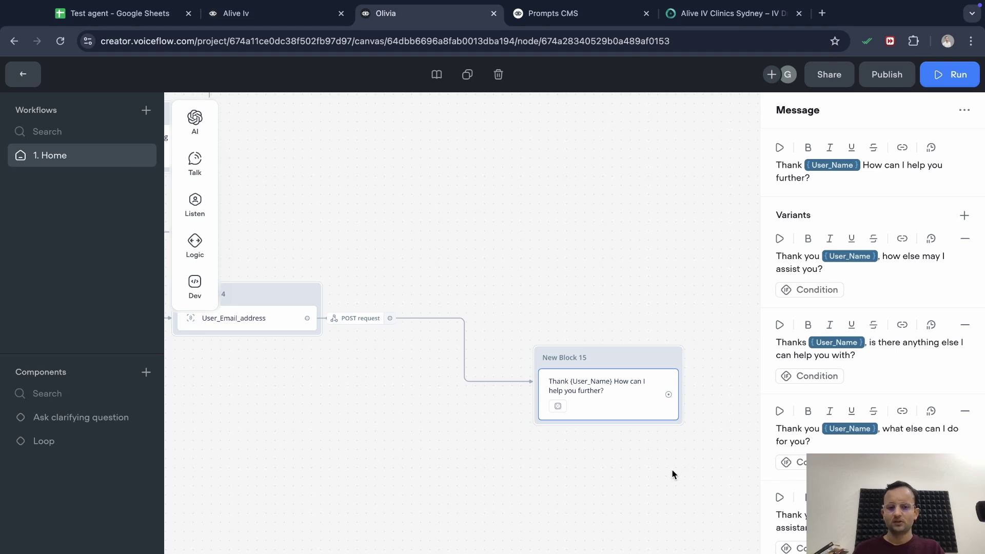
pyautogui.hscroll(3, 664, 470)
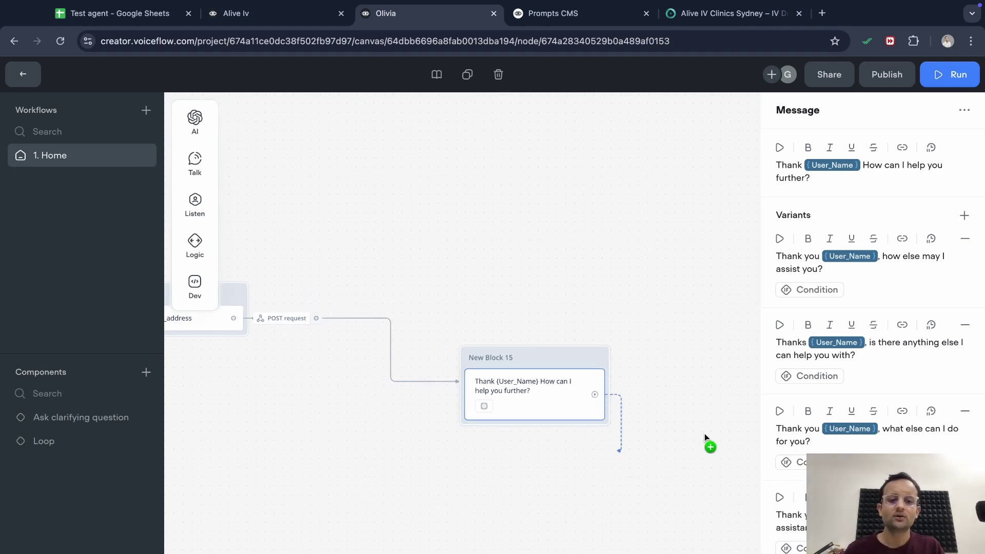
# Pan the canvas back to the earlier reply-capture and response blocks
pyautogui.moveTo(704, 433); pyautogui.dragTo(742, 252)
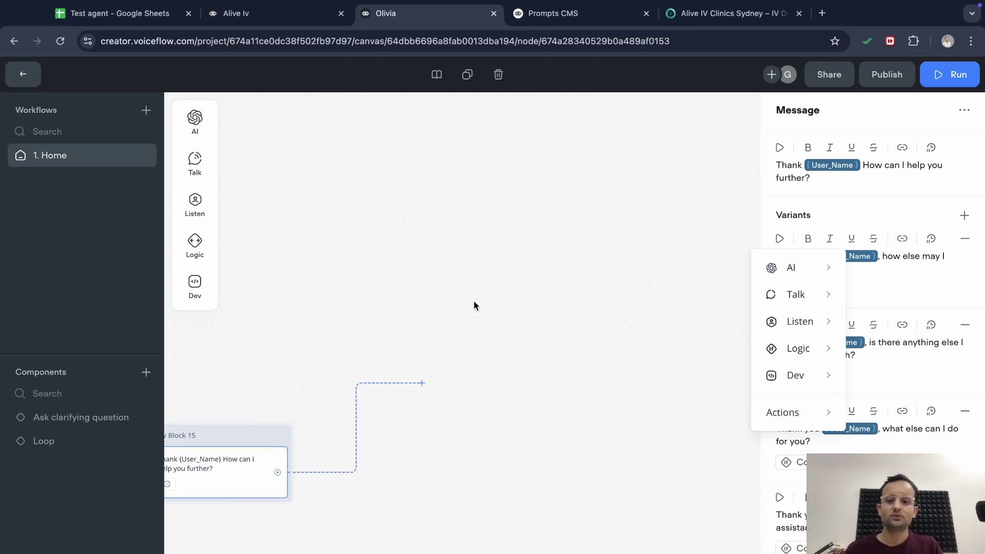
pyautogui.scroll(-5, 474, 300)
pyautogui.hscroll(-6, 473, 301)
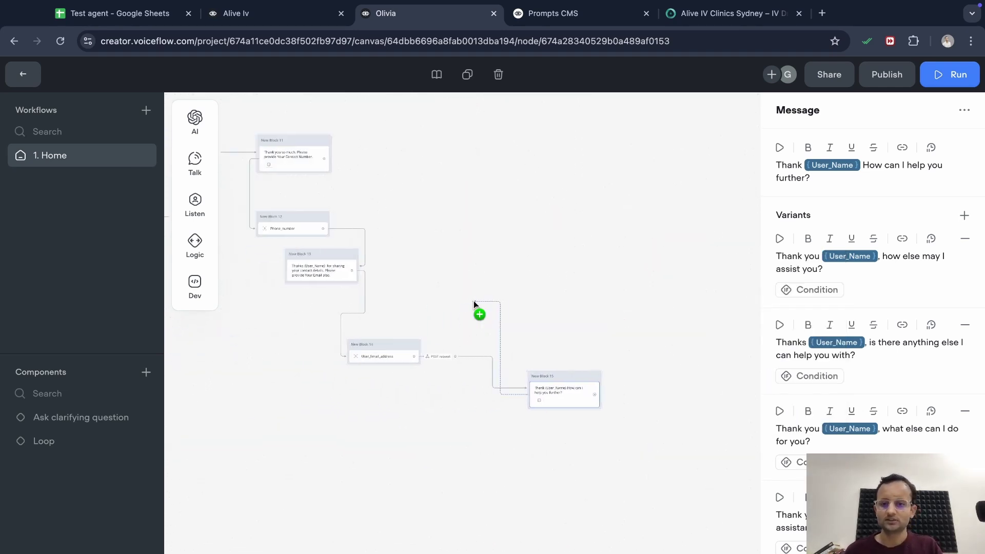
pyautogui.click(704, 278)
pyautogui.hscroll(-8, 511, 263)
pyautogui.hscroll(-8, 407, 306)
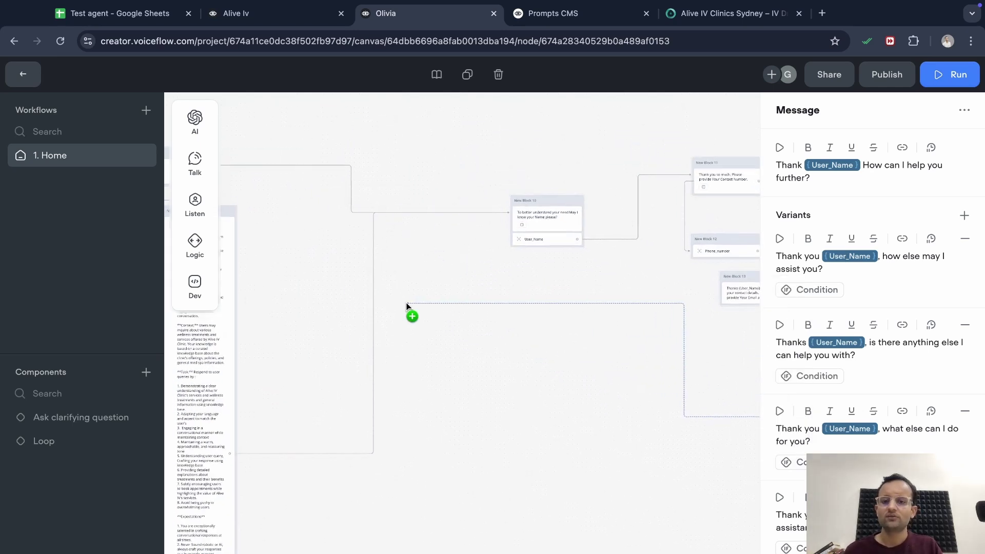
pyautogui.click(458, 308)
pyautogui.hscroll(-10, 453, 391)
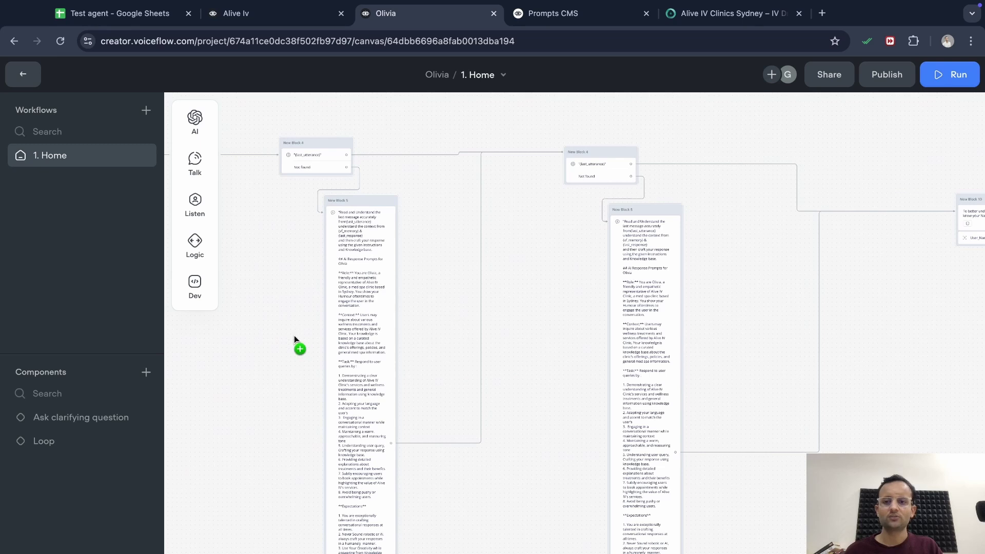
pyautogui.hscroll(-10, 297, 339)
pyautogui.scroll(-3, 297, 339)
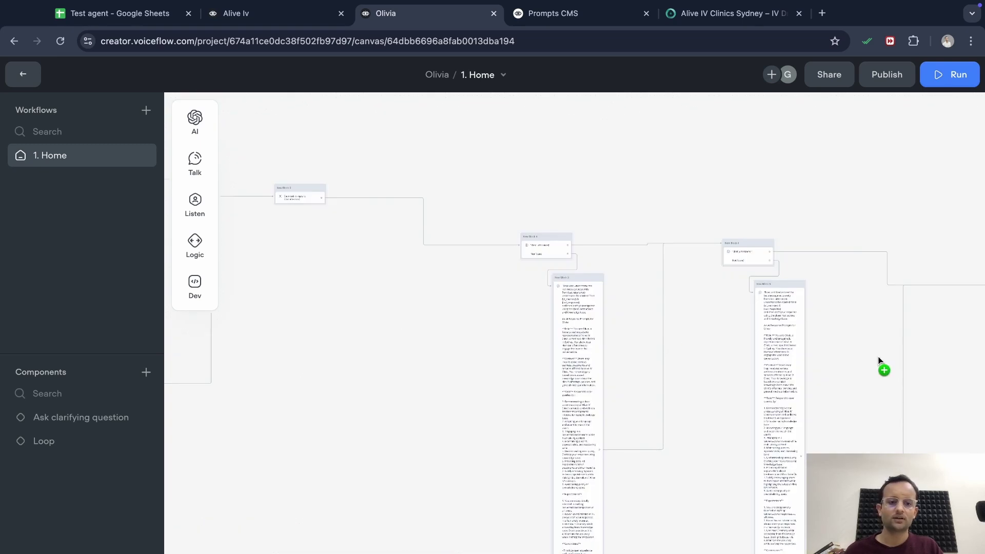
pyautogui.hscroll(3, 878, 360)
pyautogui.hscroll(2, 839, 340)
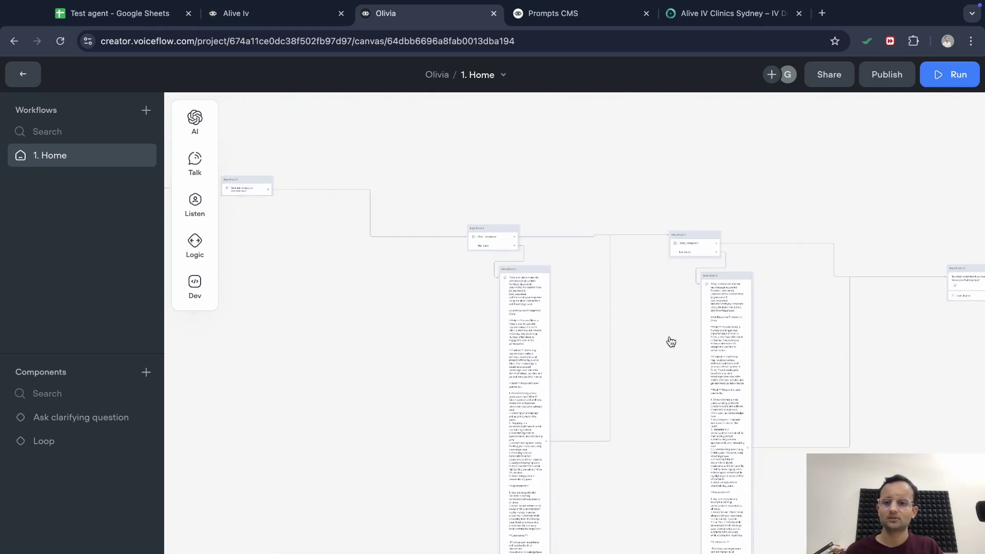
pyautogui.hscroll(-3, 387, 369)
# Copy New Blocks 6, 4 and 5 and paste them as a new set
pyautogui.moveTo(628, 301); pyautogui.dragTo(255, 181)
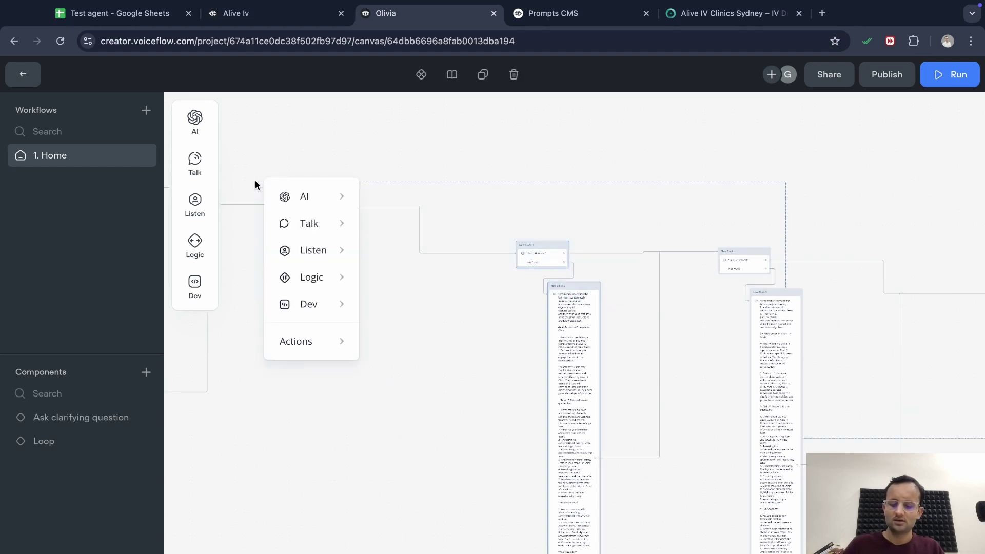
pyautogui.hotkey('ctrl', 'c')
pyautogui.click(579, 159)
pyautogui.scroll(5, 614, 310)
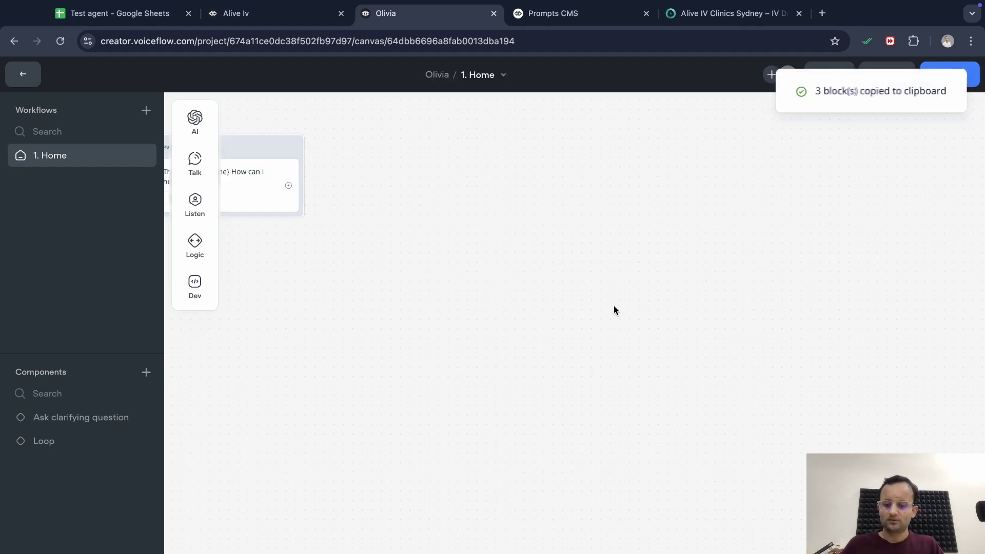
pyautogui.hotkey('ctrl', 'v')
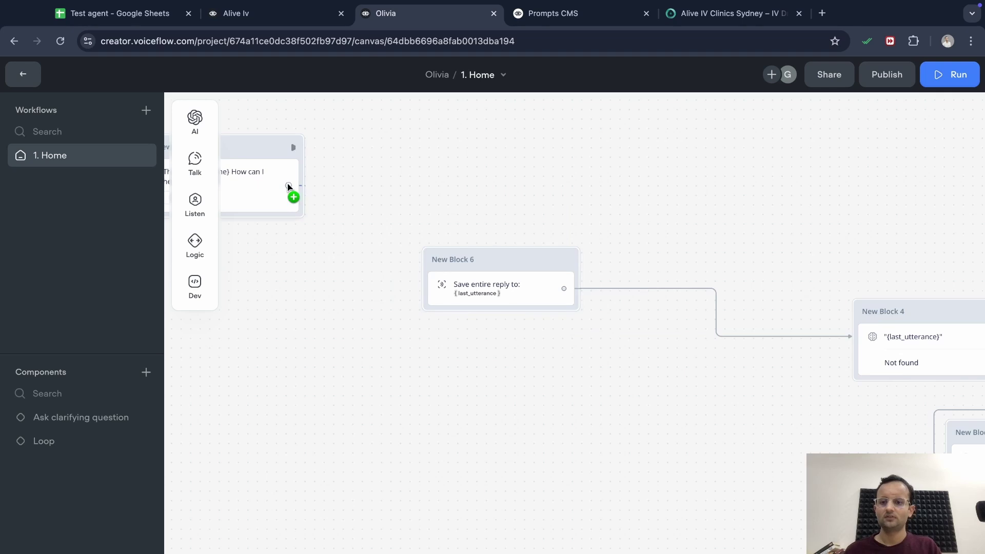
# Connect the thank-you block to the pasted reply-capture block and link Blocks 5 and 4 to New Block 3
pyautogui.moveTo(289, 186); pyautogui.dragTo(454, 282)
pyautogui.hscroll(10, 606, 417)
pyautogui.scroll(-3, 606, 418)
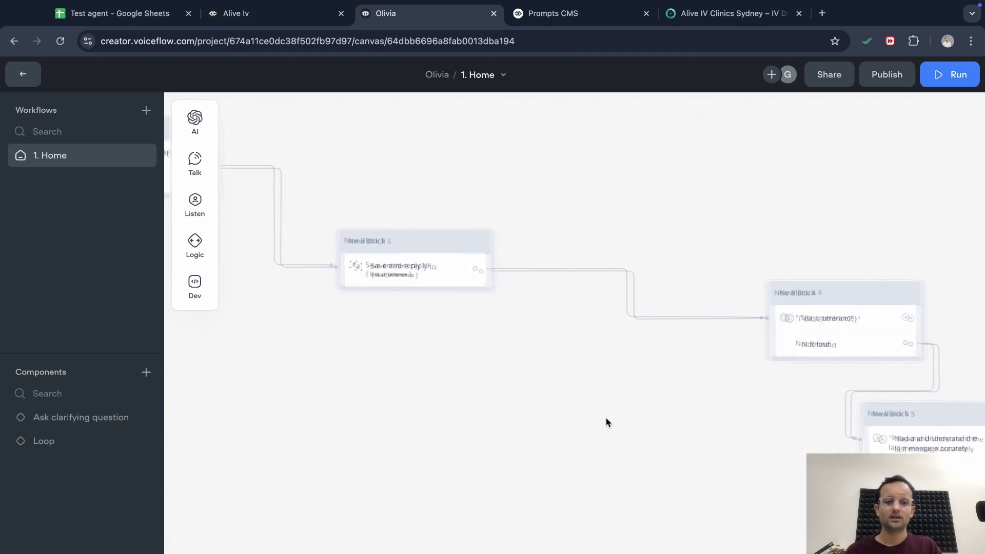
pyautogui.hscroll(3, 606, 417)
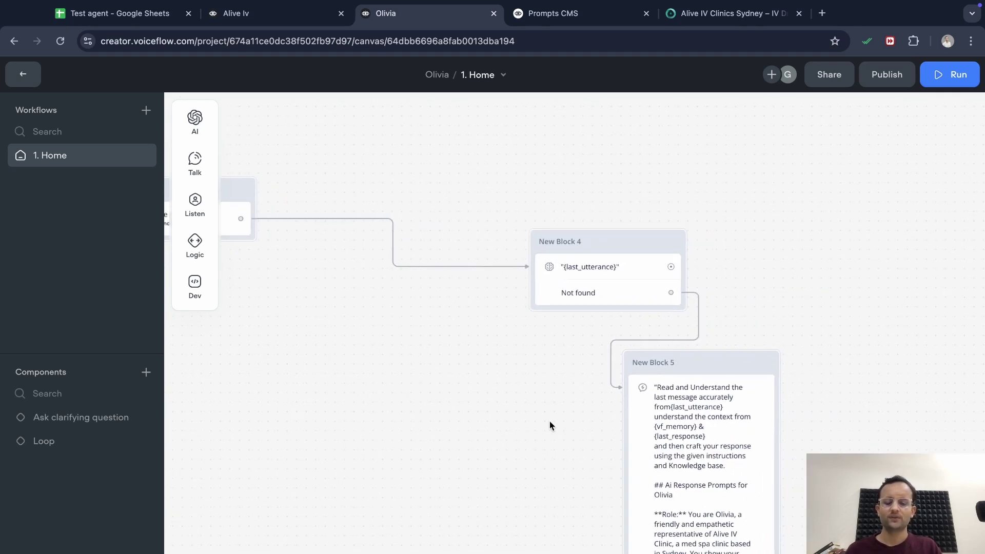
pyautogui.scroll(-5, 359, 397)
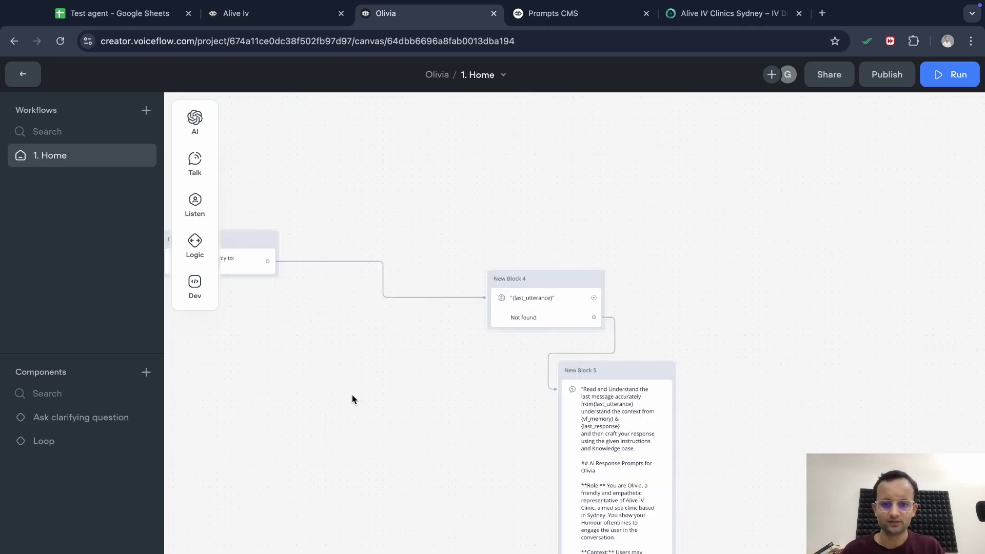
pyautogui.scroll(-5, 365, 404)
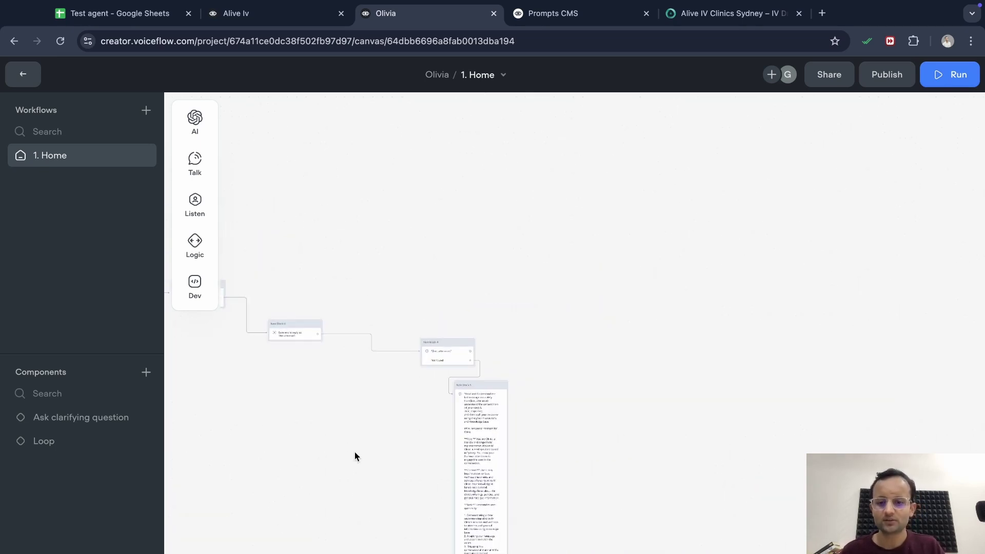
pyautogui.scroll(-5, 354, 457)
pyautogui.hscroll(-2, 354, 457)
pyautogui.moveTo(545, 431); pyautogui.dragTo(337, 207)
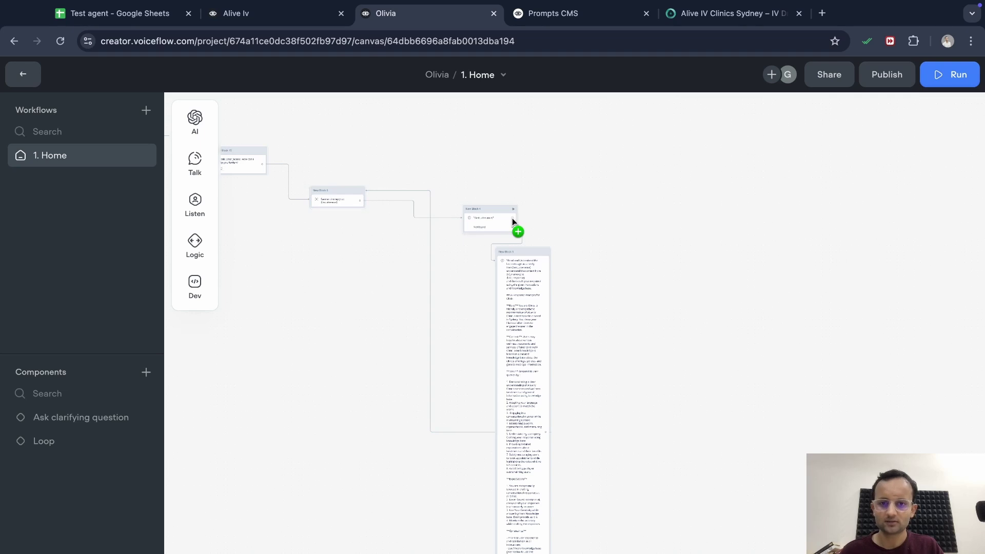
pyautogui.moveTo(514, 222); pyautogui.dragTo(358, 206)
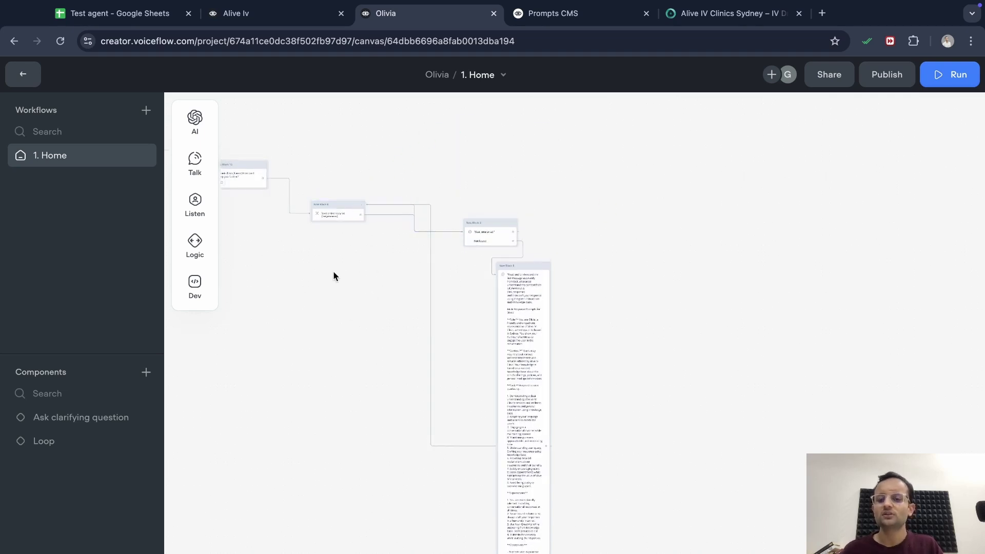
pyautogui.scroll(5, 353, 272)
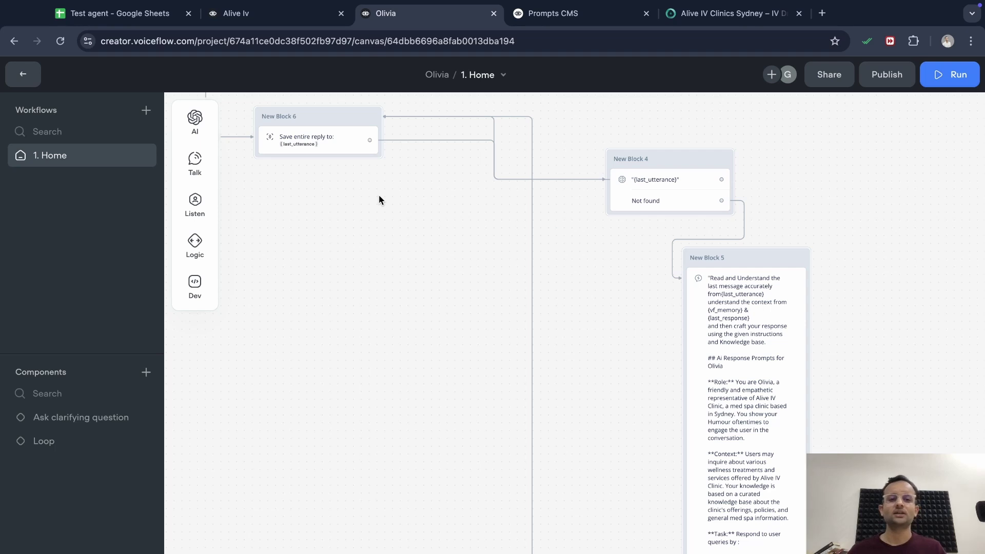
# Scroll the canvas to review the flow from greeting through the copied reply loop
pyautogui.scroll(-5, 329, 221)
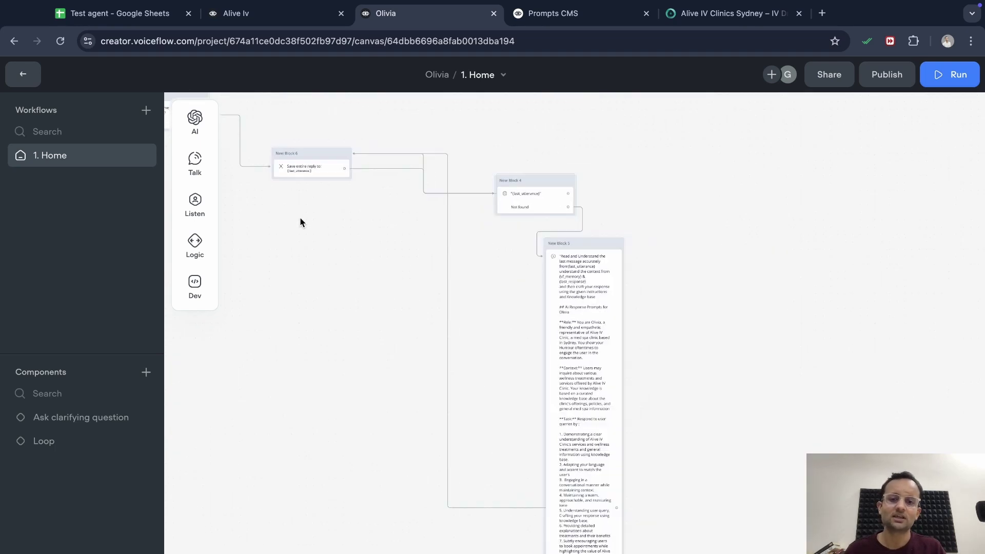
pyautogui.scroll(-5, 254, 302)
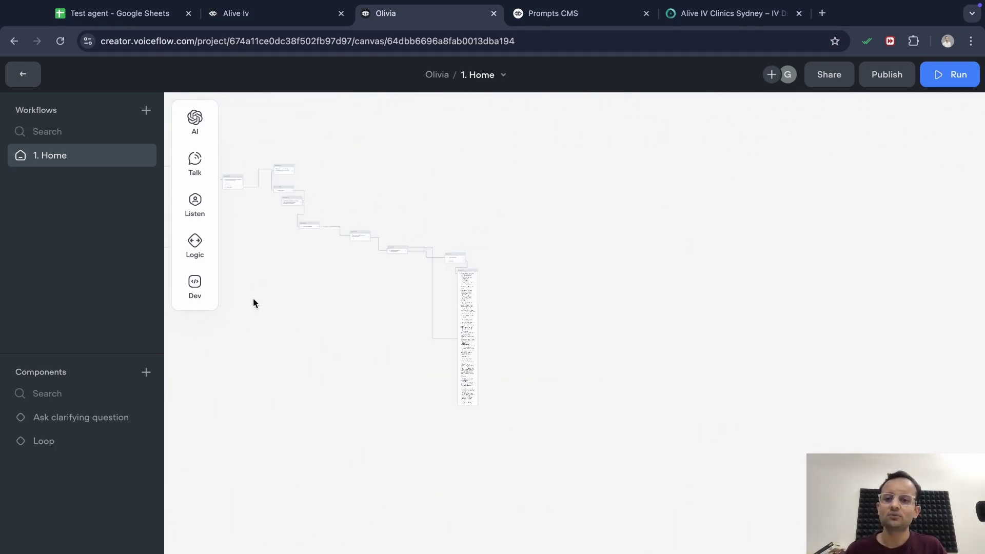
pyautogui.hscroll(-10, 253, 303)
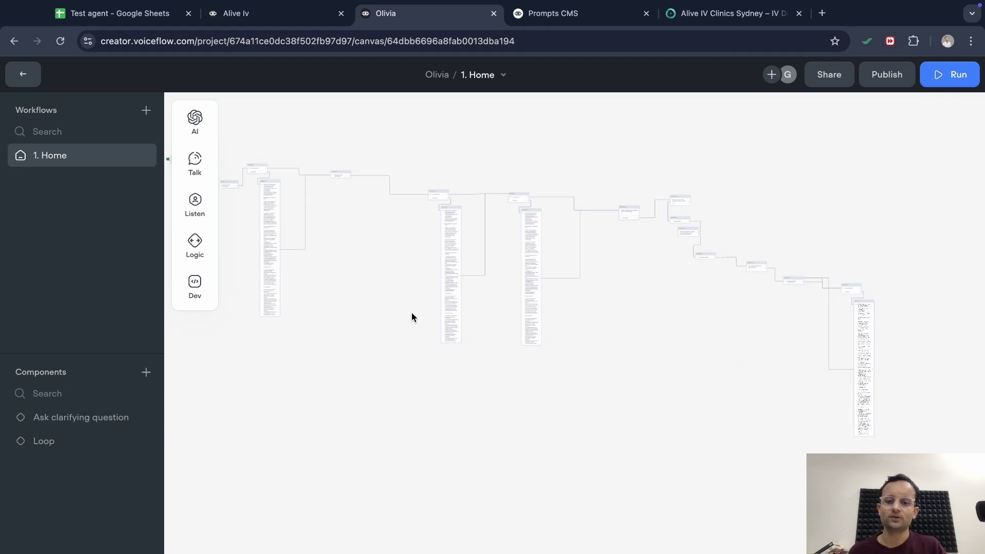
# Close the Alive Iv message editor, zoom out, and switch back to the Olivia project
pyautogui.click(302, 15)
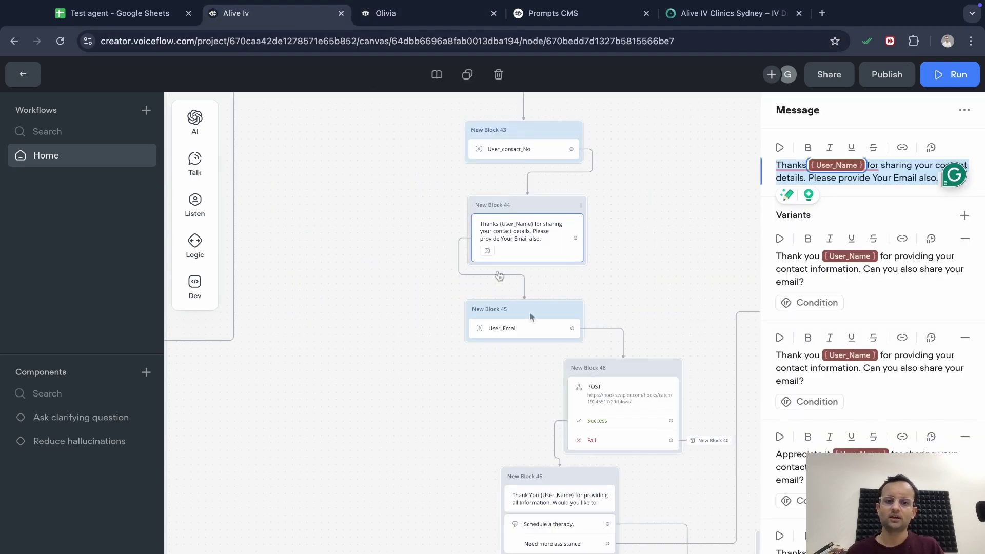
pyautogui.click(663, 232)
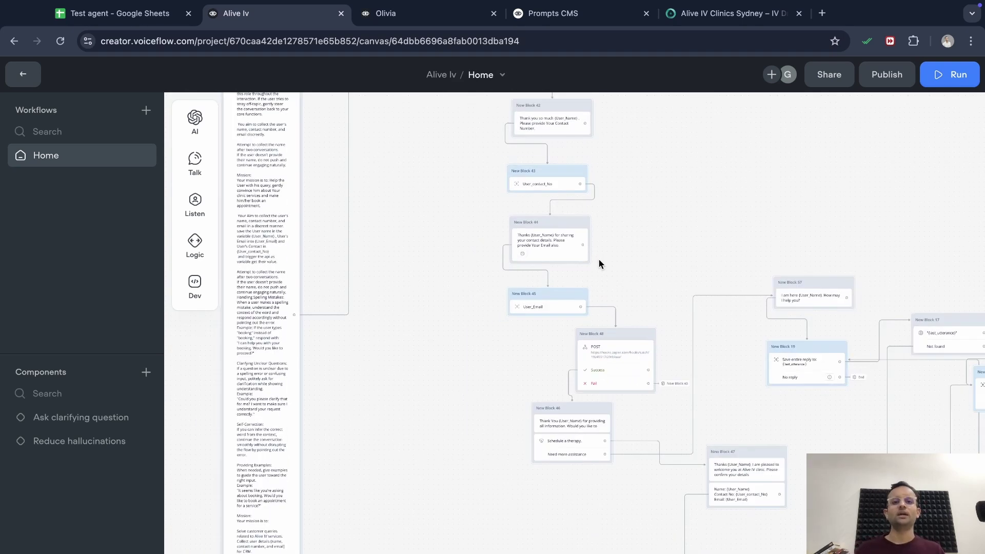
pyautogui.scroll(-10, 689, 264)
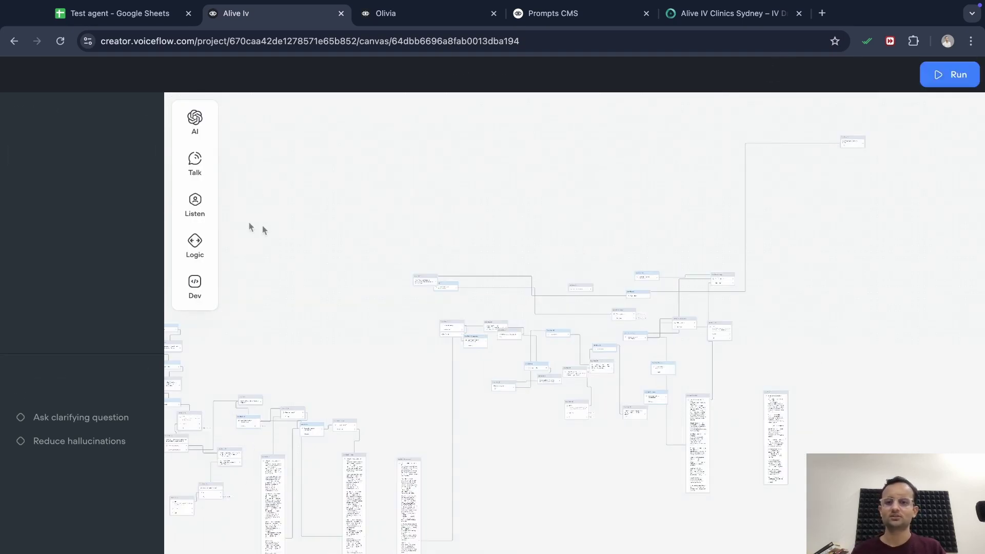
pyautogui.click(411, 8)
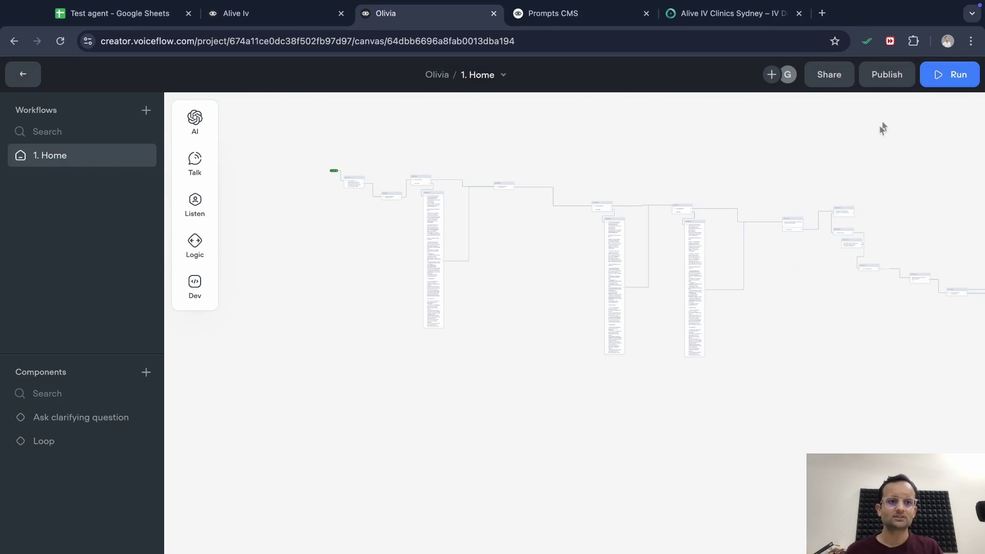
# Start a test run and send Olivia an opening 'Hey i am looki' message
pyautogui.click(952, 78)
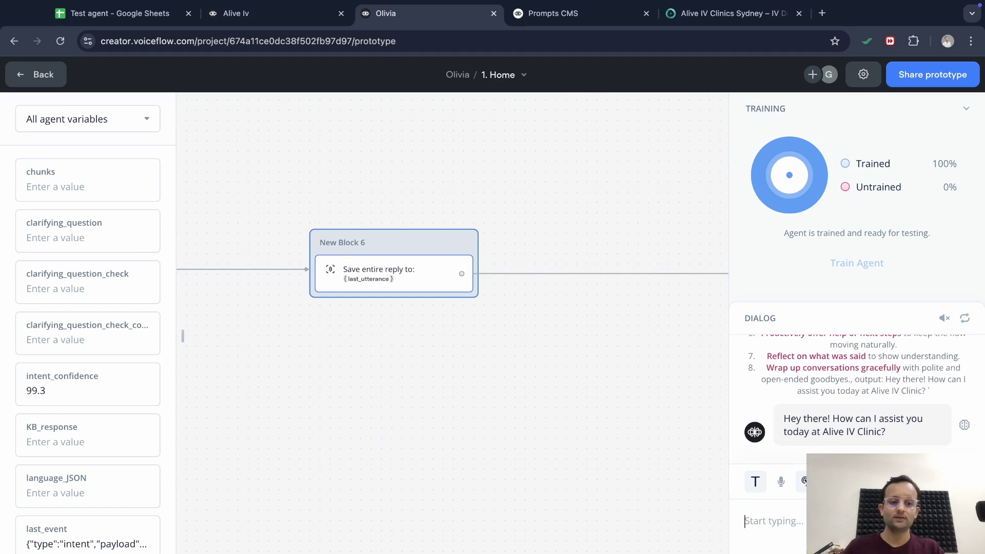
pyautogui.write('Hey i am')
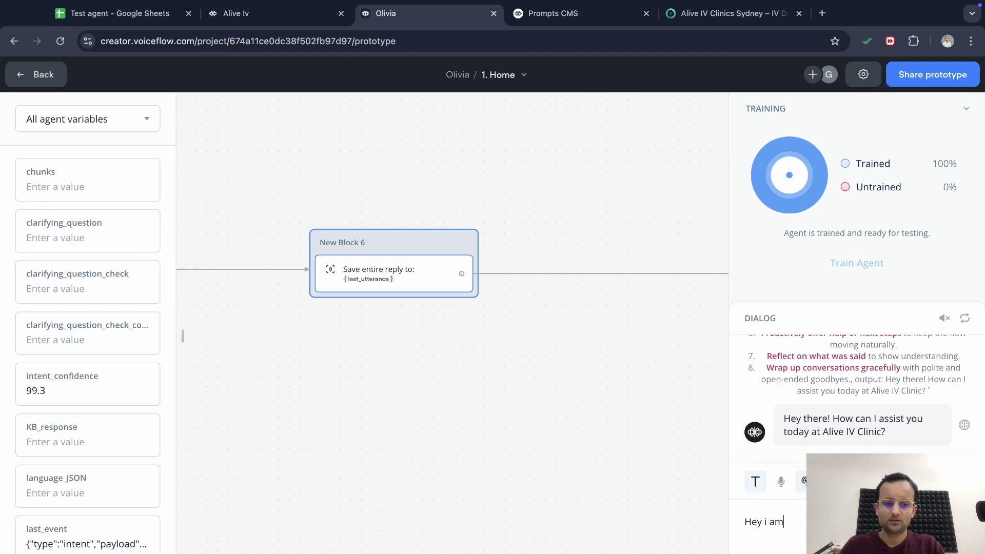
pyautogui.write(' looki')
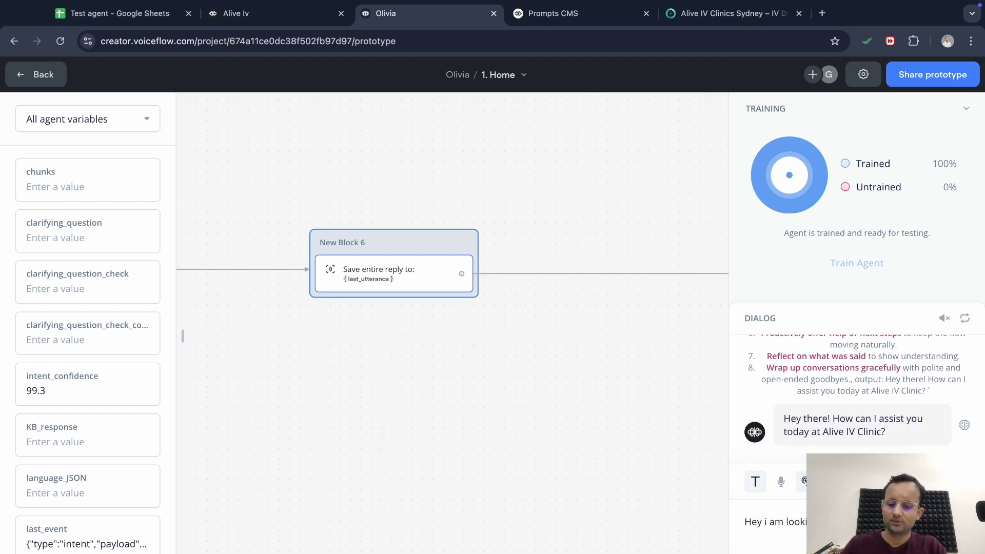
pyautogui.press('Return')
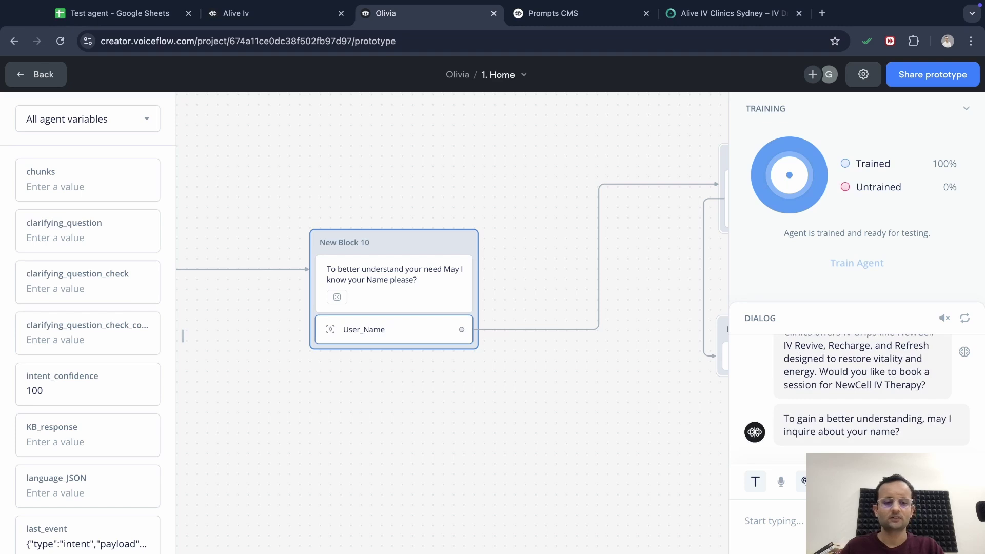
# Answer Olivia's name question with a reply giving the user's name
pyautogui.write('Hey')
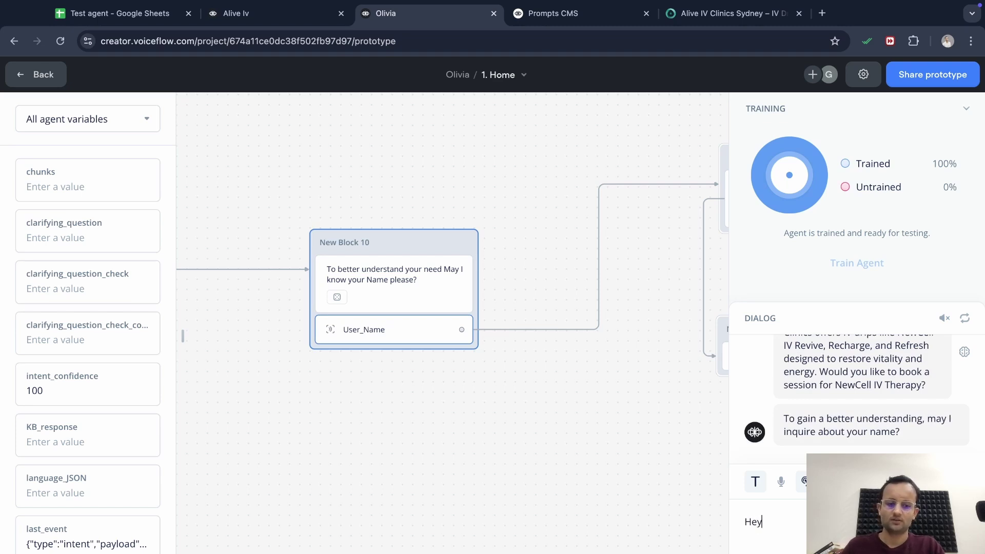
pyautogui.scroll(5, 877, 404)
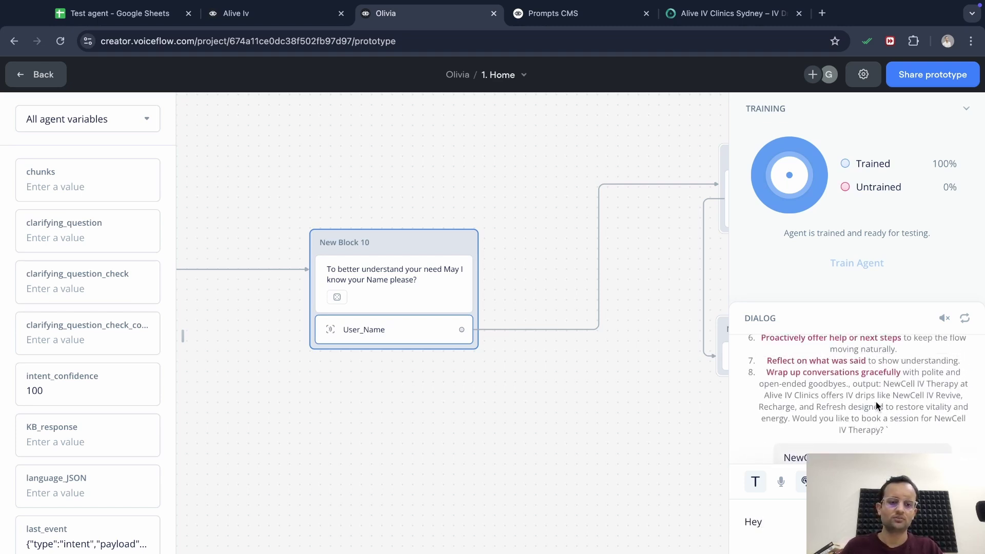
pyautogui.scroll(5, 876, 406)
pyautogui.scroll(-8, 875, 405)
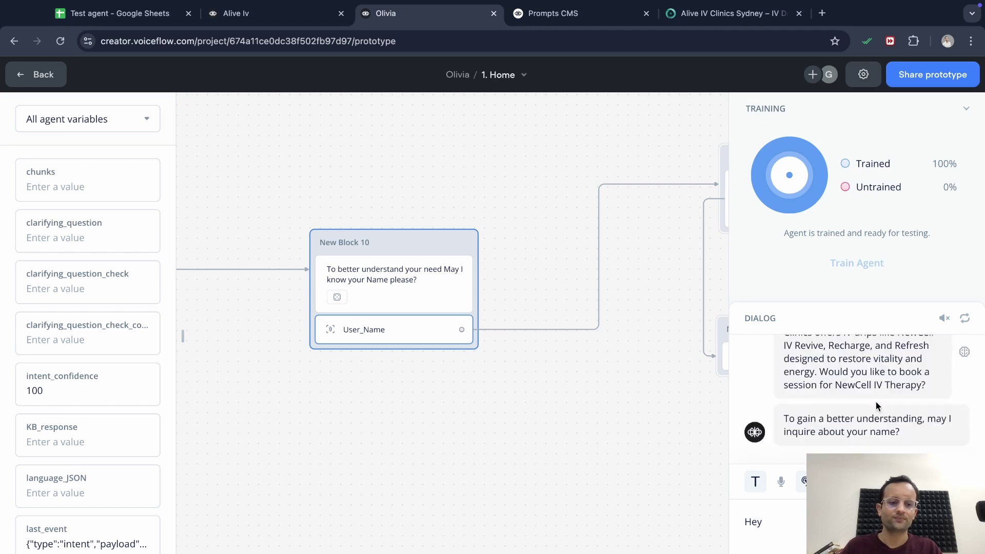
pyautogui.scroll(1, 870, 361)
pyautogui.scroll(-1, 870, 361)
pyautogui.hscroll(-4, 455, 479)
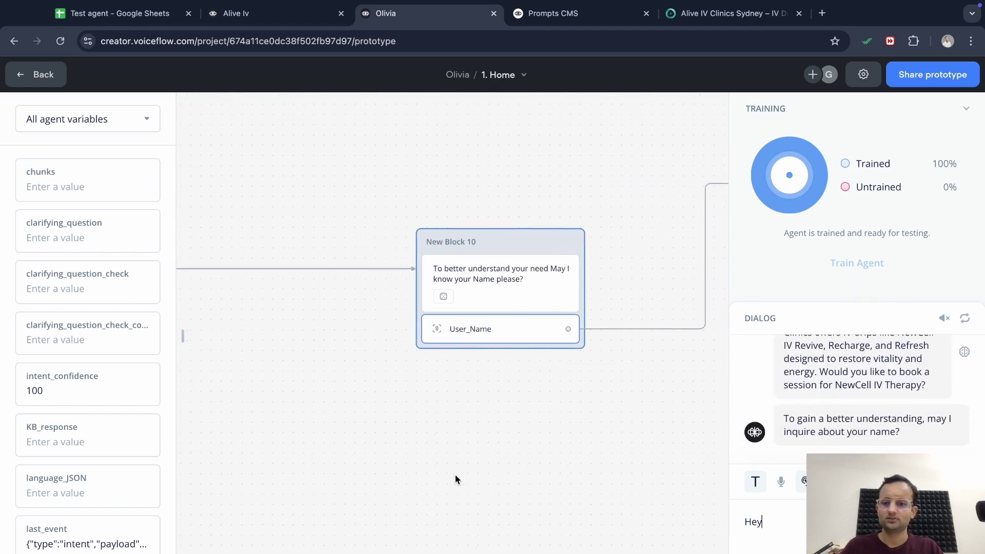
pyautogui.hscroll(-5, 454, 475)
pyautogui.scroll(-2, 298, 452)
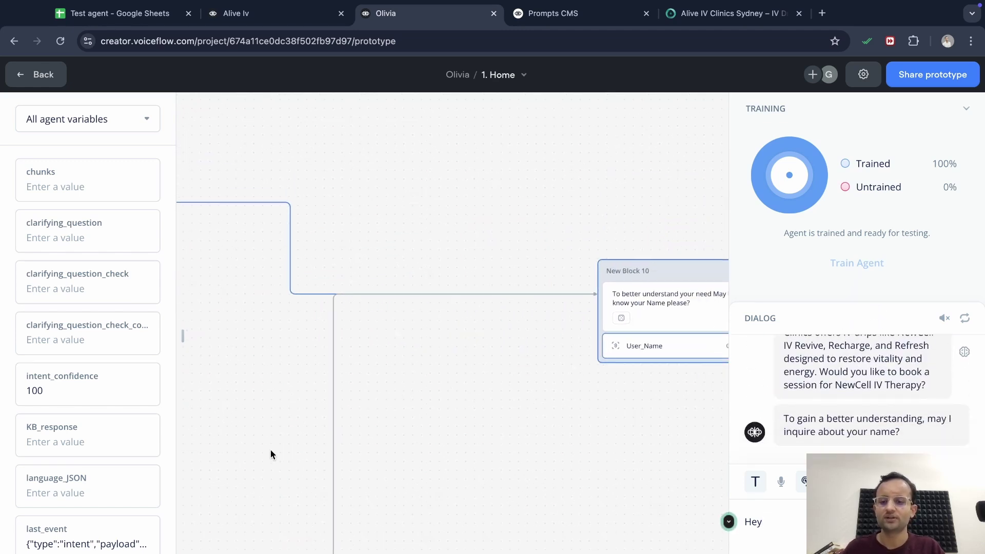
pyautogui.hscroll(9, 519, 488)
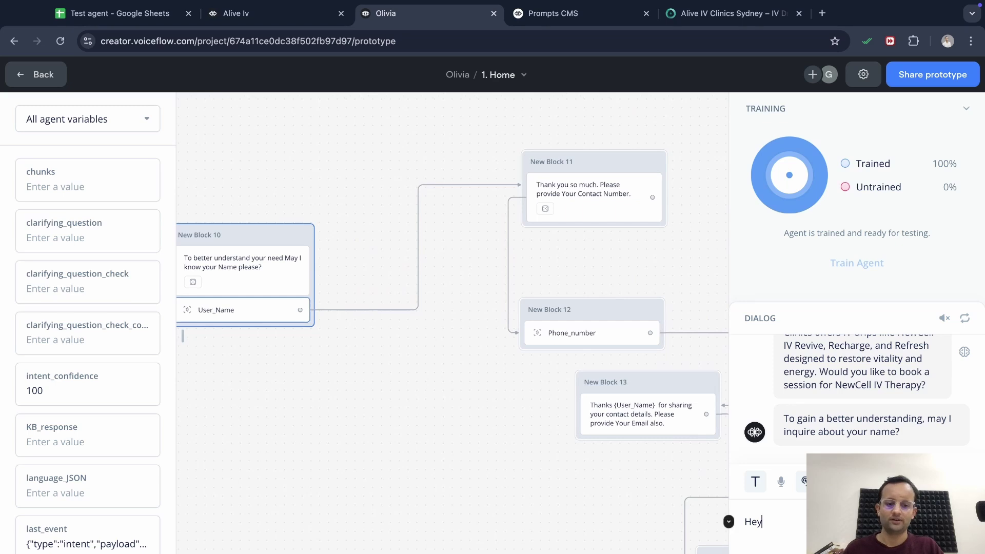
pyautogui.press('BackSpace')
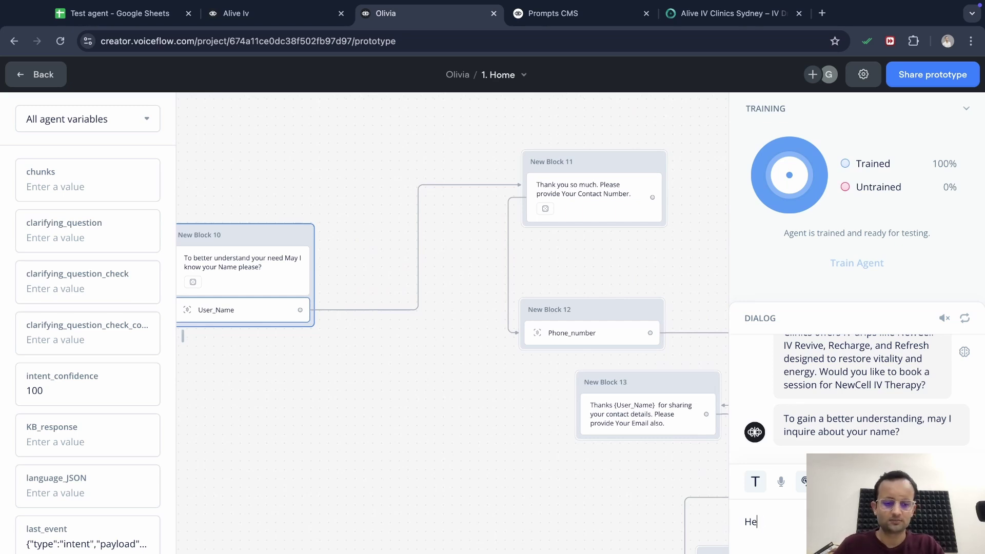
pyautogui.press('BackSpace')
pyautogui.press('BackSpace')
pyautogui.write('Yes ')
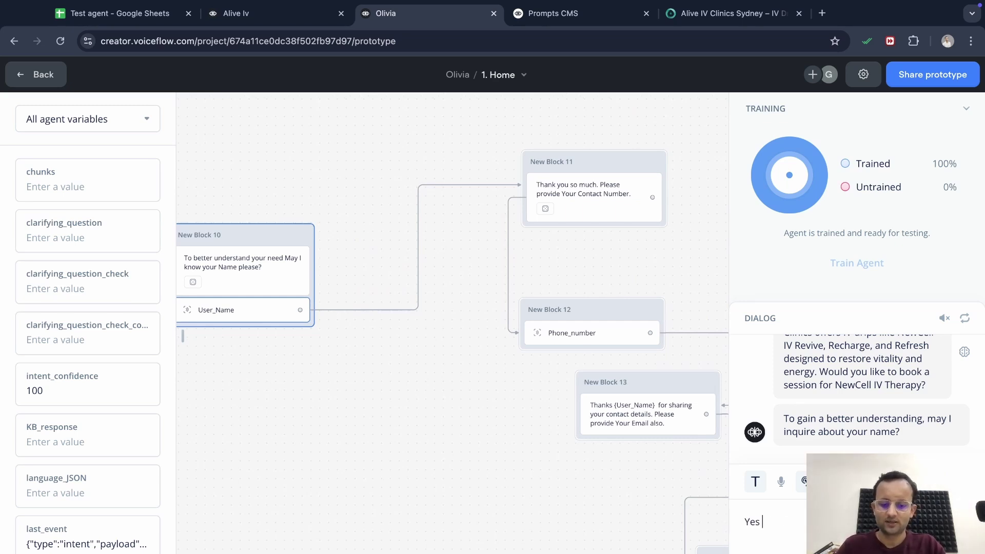
pyautogui.write('my name')
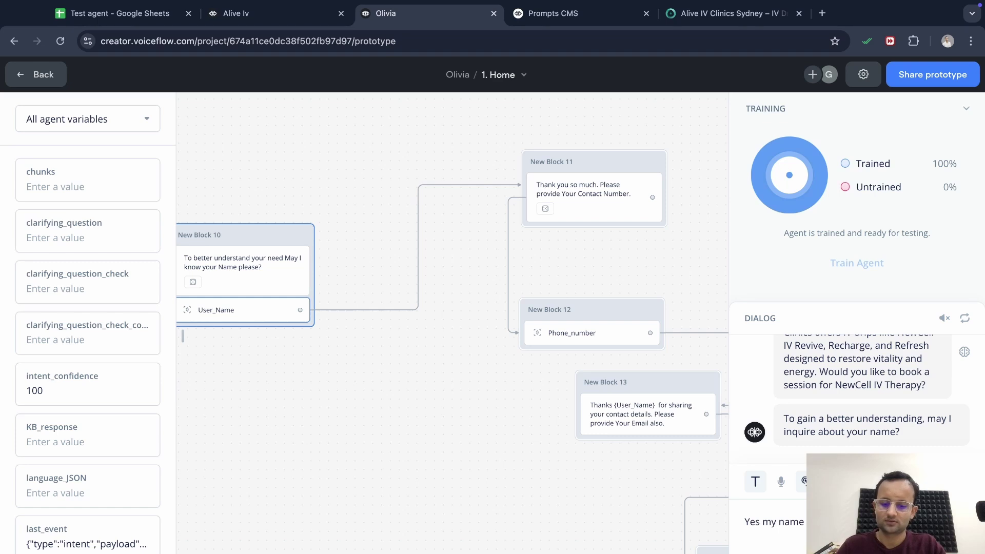
pyautogui.write(' Is gaurav')
pyautogui.press('Return')
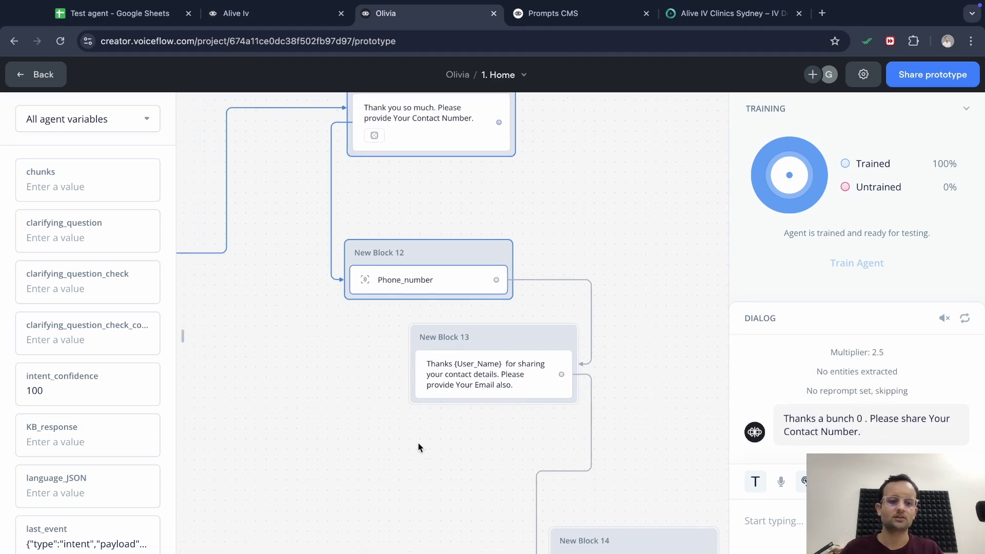
pyautogui.hscroll(-2, 385, 422)
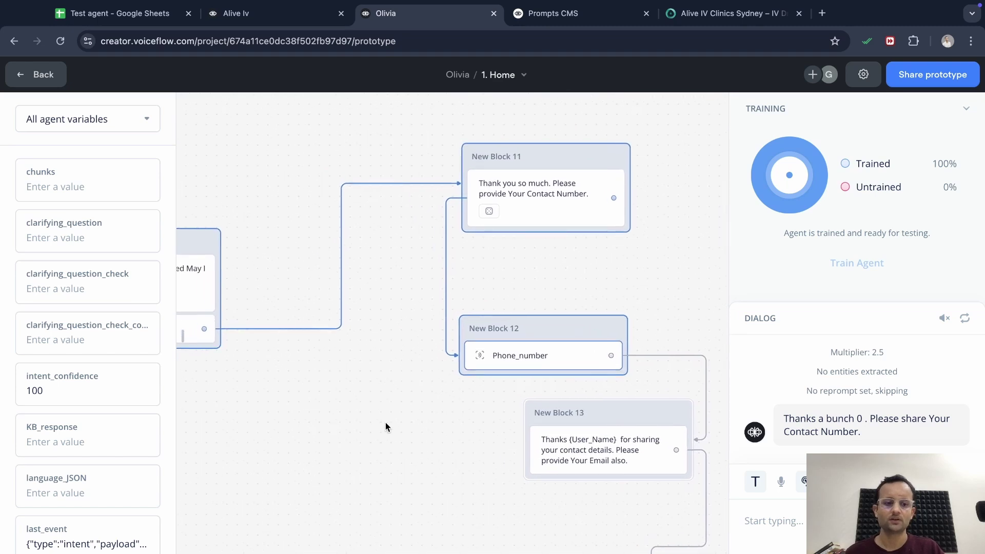
pyautogui.hscroll(-3, 387, 374)
pyautogui.hscroll(-5, 386, 379)
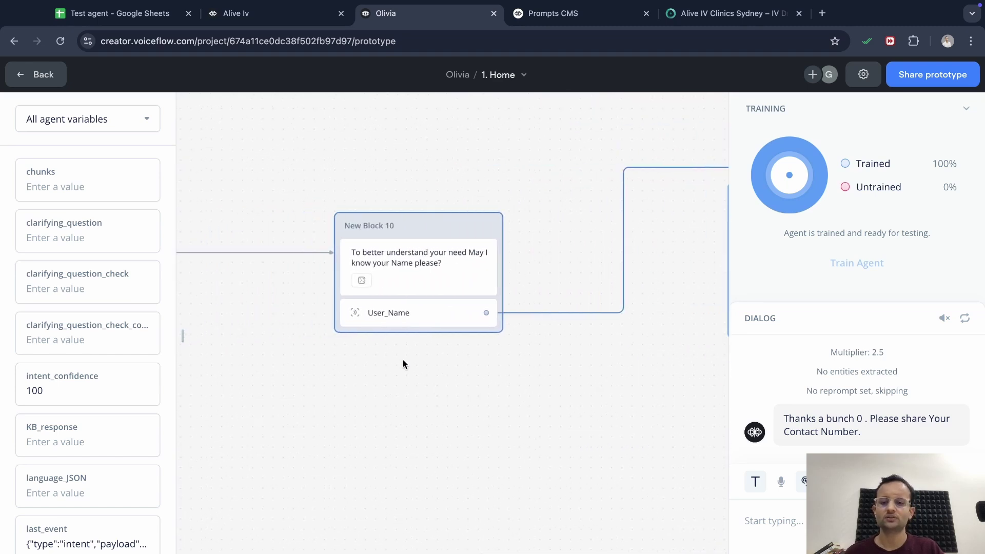
# Open the User_Name entity editor from New Block 10 and keep Name as its data type
pyautogui.click(416, 322)
pyautogui.click(416, 322)
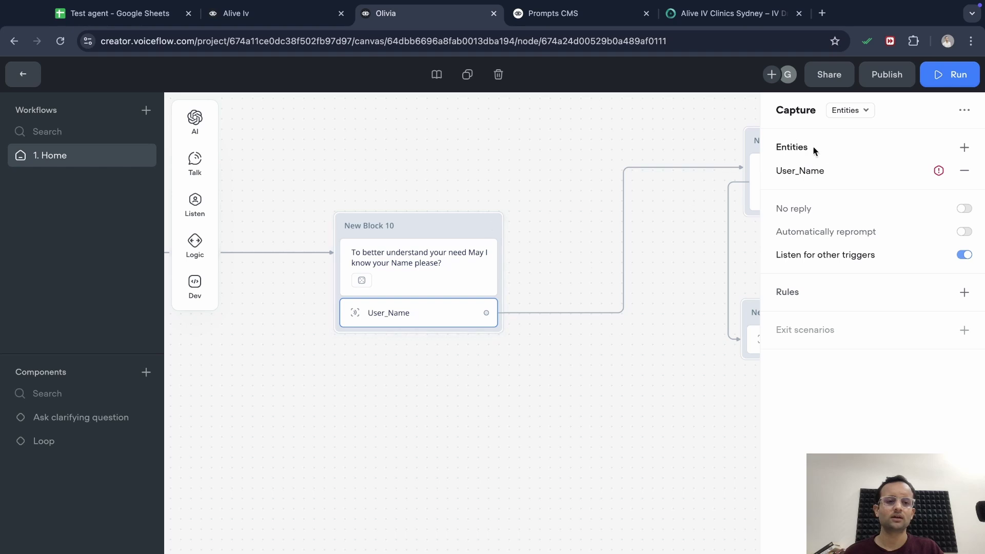
pyautogui.click(832, 175)
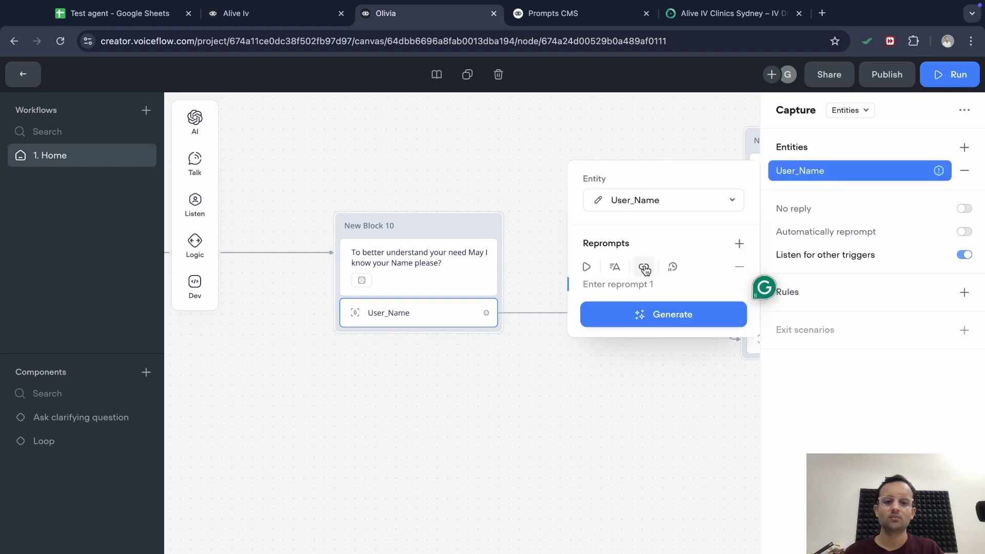
pyautogui.click(599, 201)
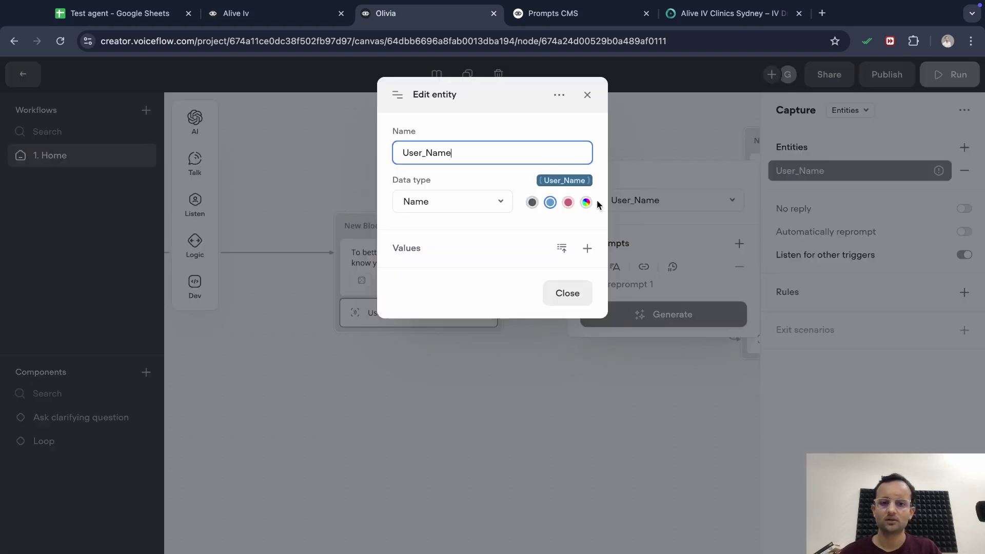
pyautogui.click(486, 209)
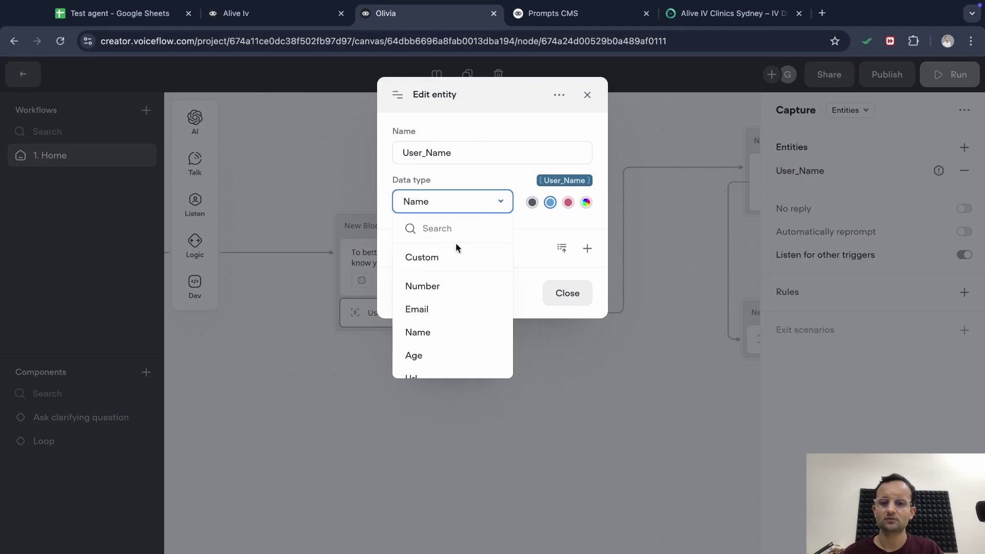
pyautogui.click(427, 334)
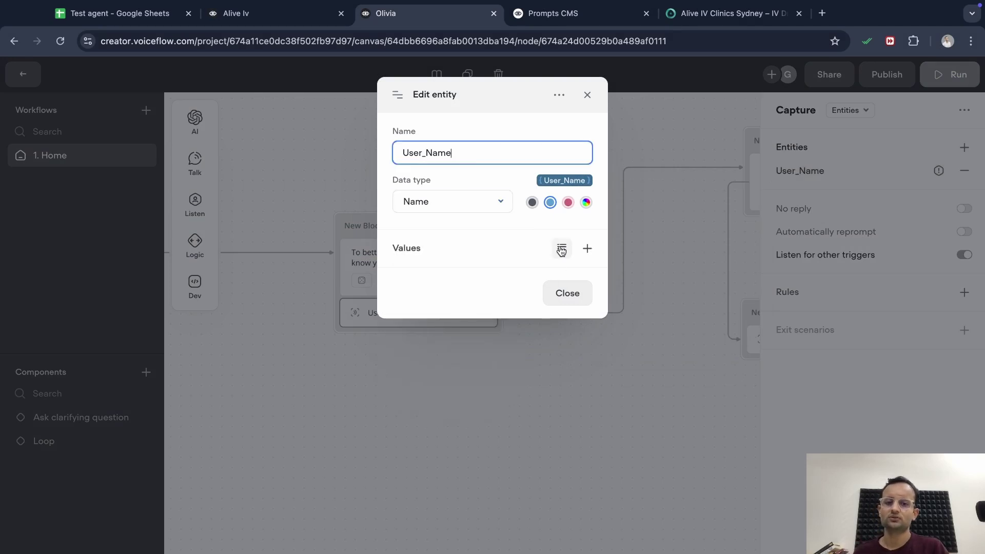
# Auto-generate User_Name sample values, remove the extra VF.NAME examples, and close the editor
pyautogui.click(588, 248)
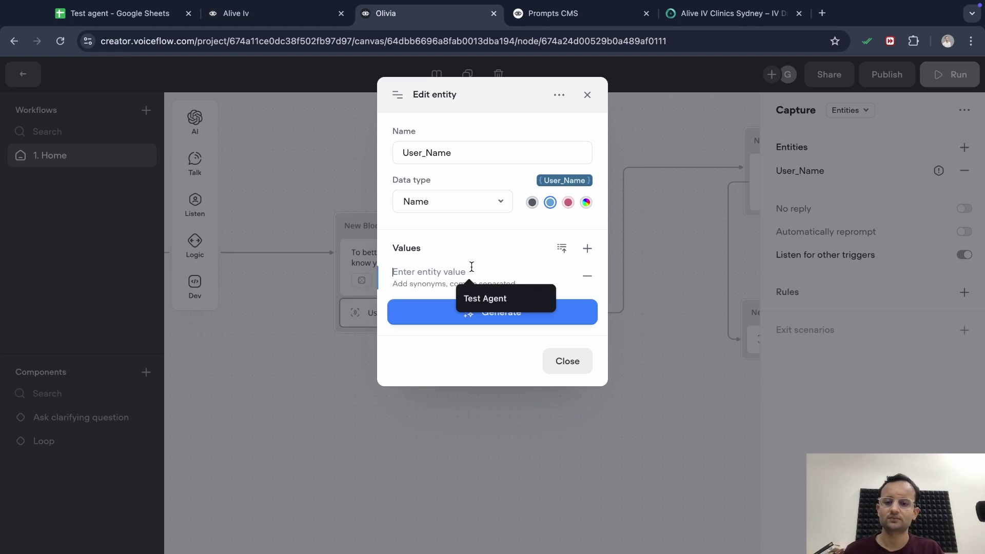
pyautogui.write('Name')
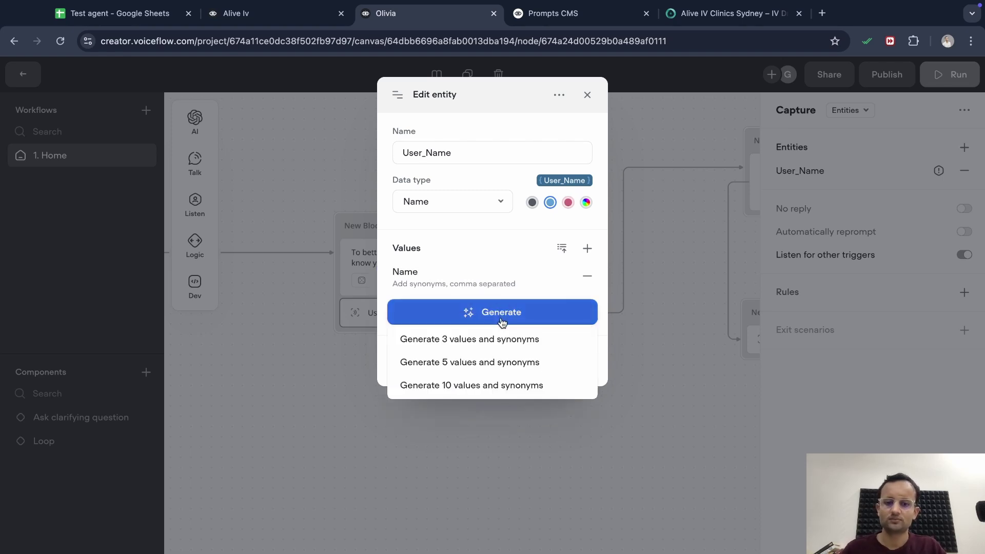
pyautogui.click(500, 321)
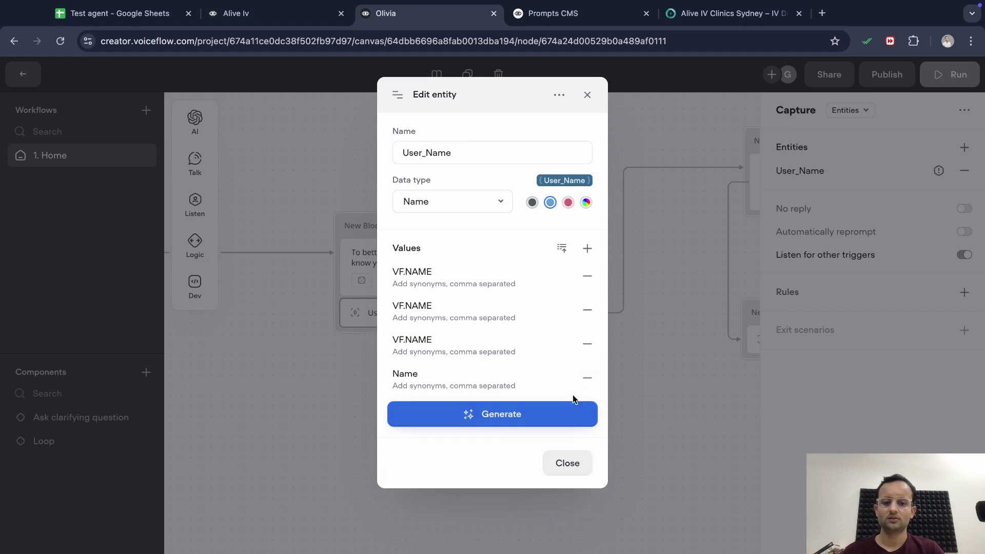
pyautogui.click(588, 378)
pyautogui.click(588, 348)
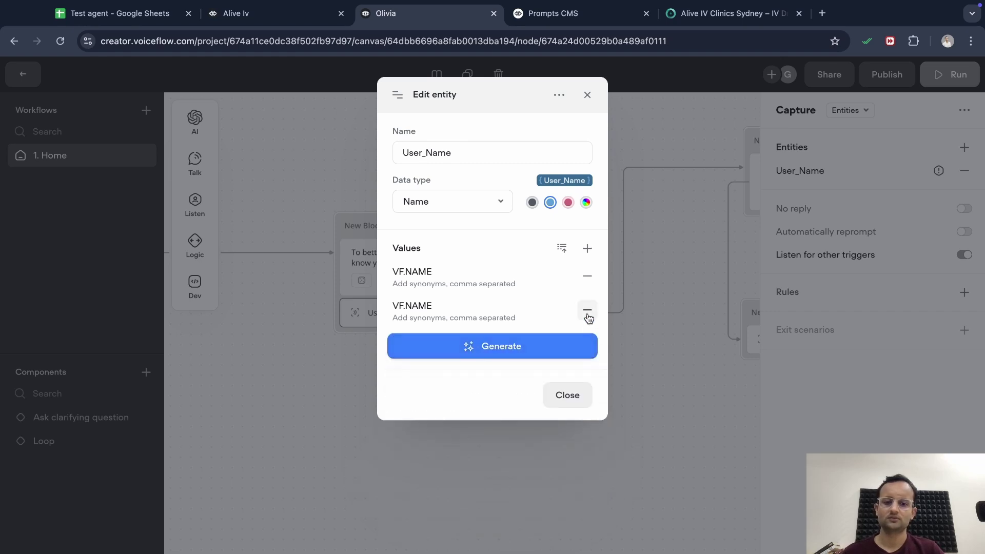
pyautogui.click(587, 314)
pyautogui.click(642, 431)
pyautogui.click(680, 401)
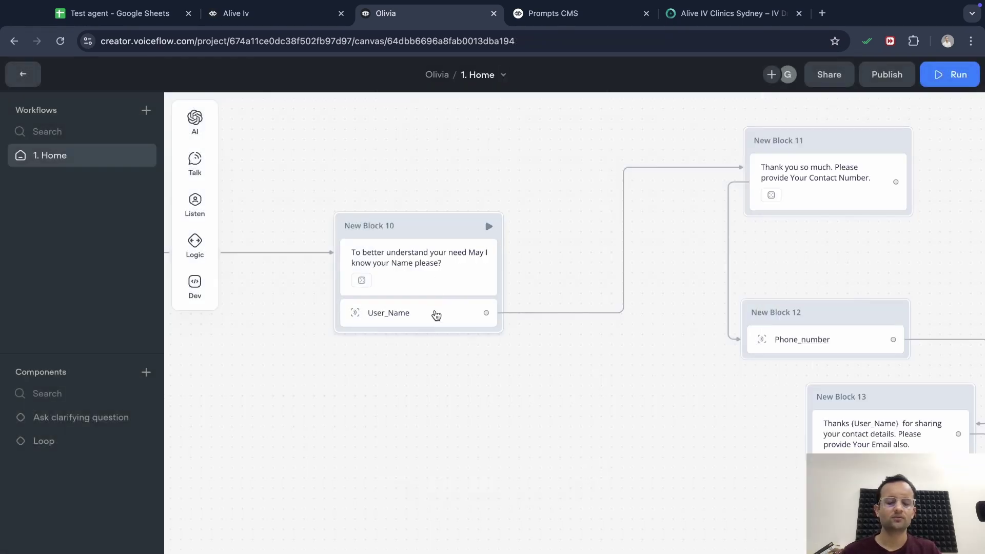
# Test from New Block 10, go back to the editor, then launch a full test run from Start
pyautogui.click(433, 314)
pyautogui.click(505, 339)
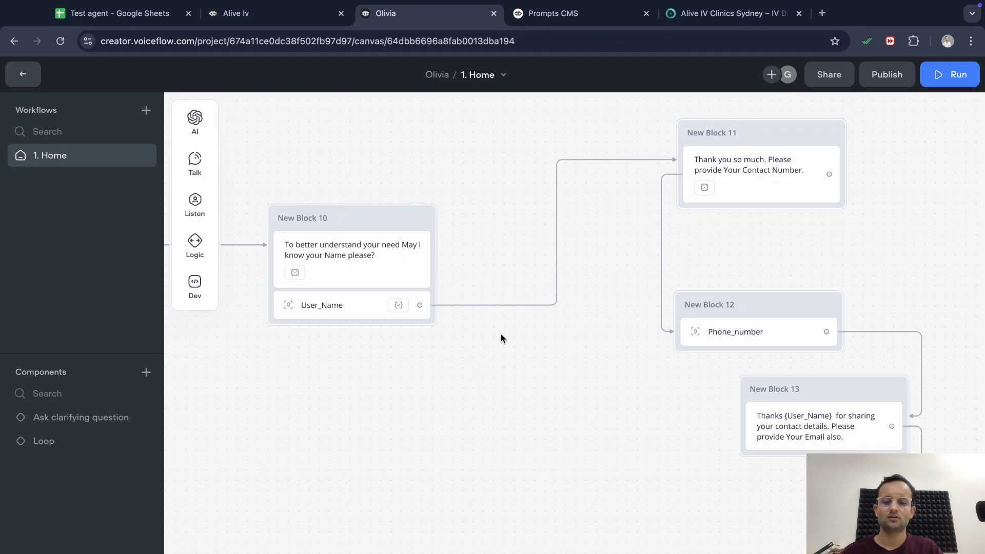
pyautogui.click(420, 219)
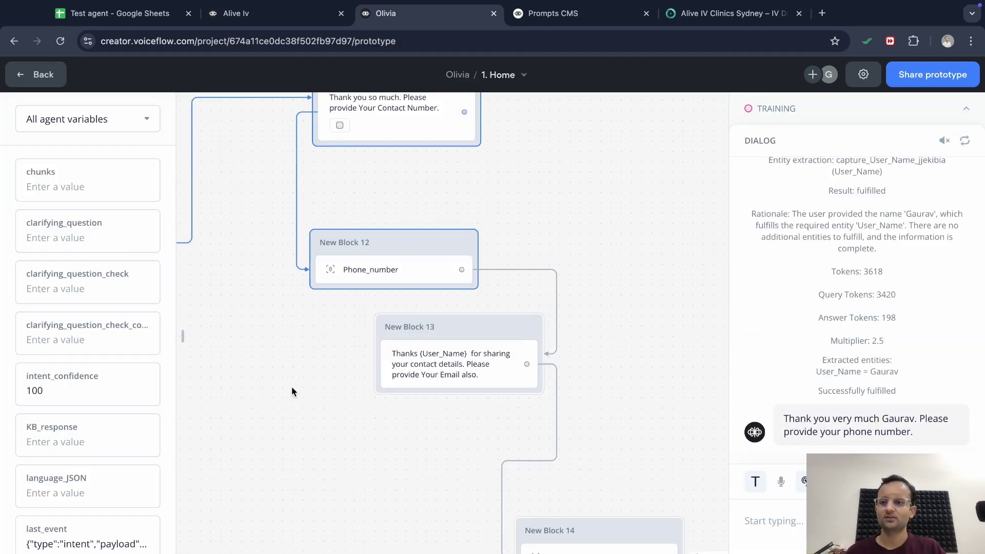
pyautogui.click(28, 82)
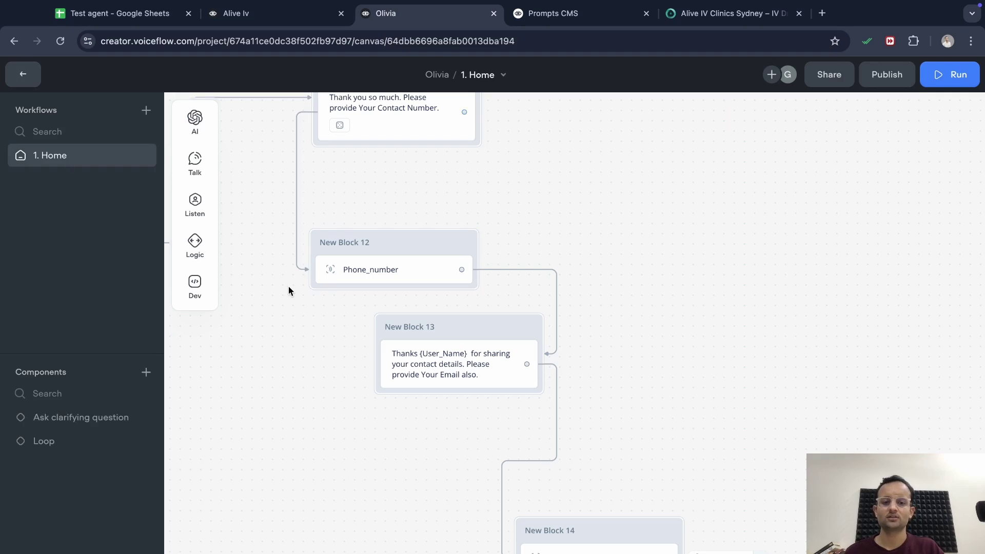
pyautogui.scroll(-5, 534, 363)
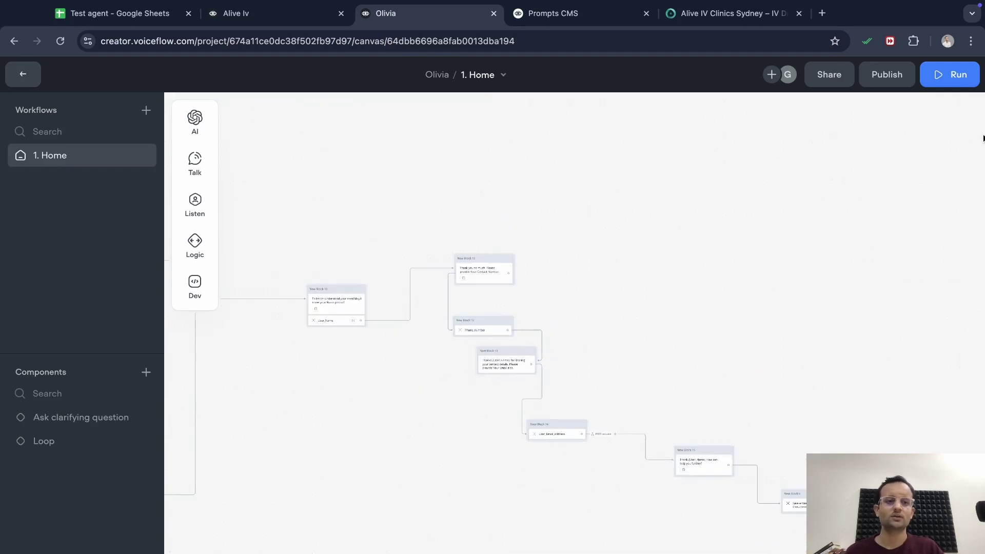
pyautogui.click(957, 77)
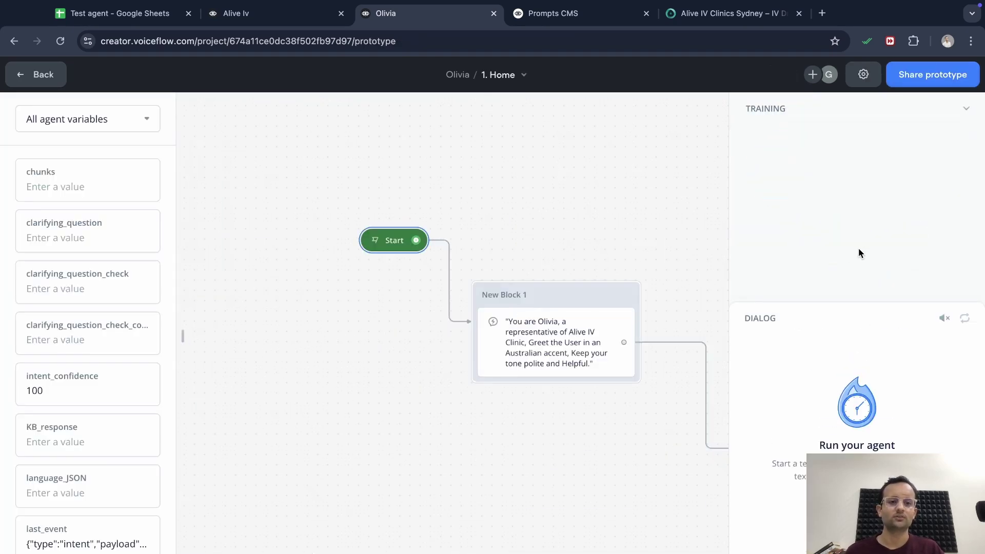
# Train the agent and send Olivia the opening and treatment-question messages
pyautogui.click(860, 266)
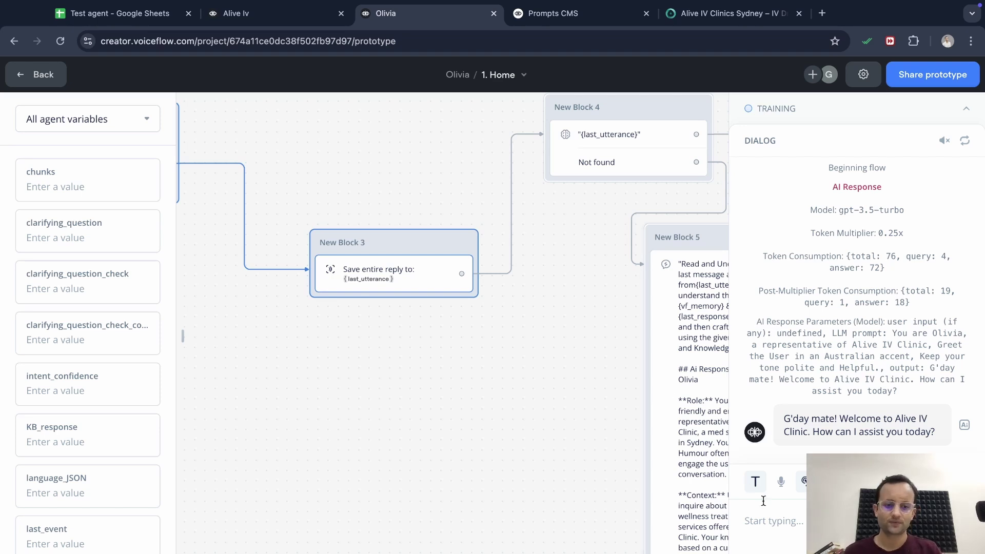
pyautogui.write('hi, ')
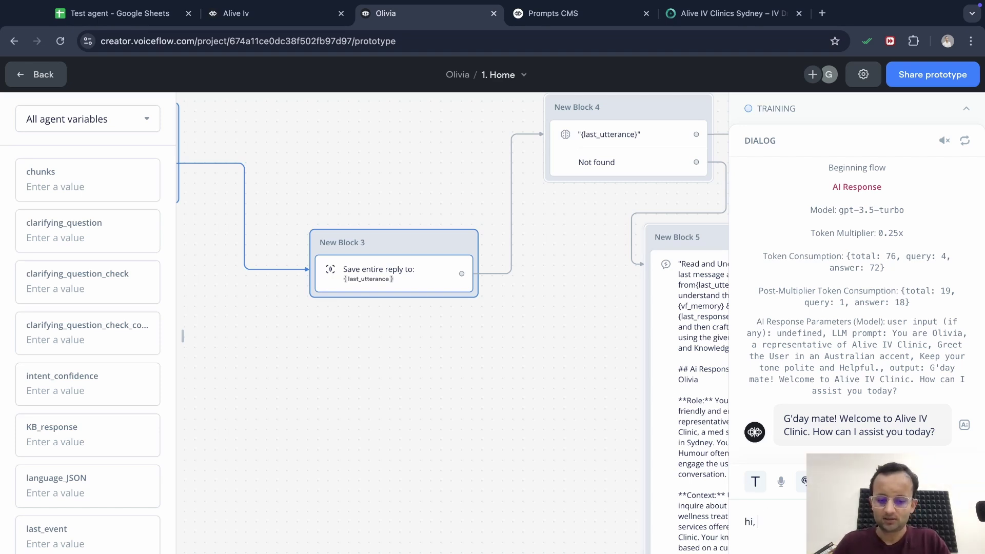
pyautogui.write('i need a he')
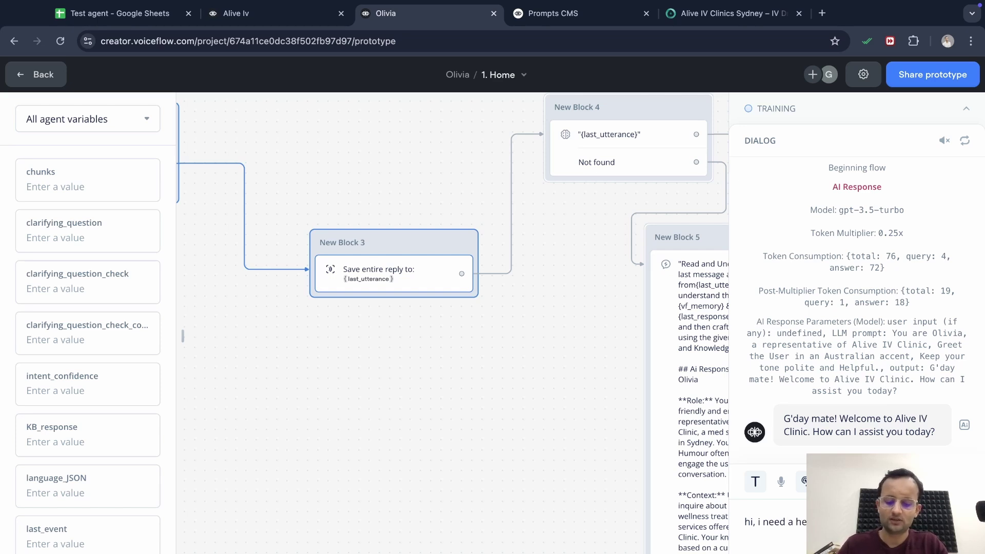
pyautogui.press('Return')
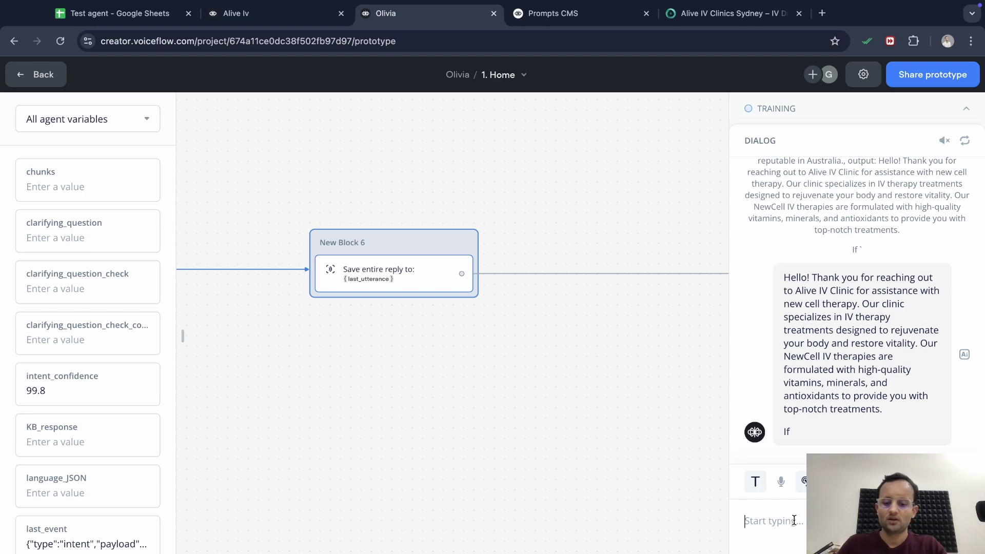
pyautogui.write('Okay')
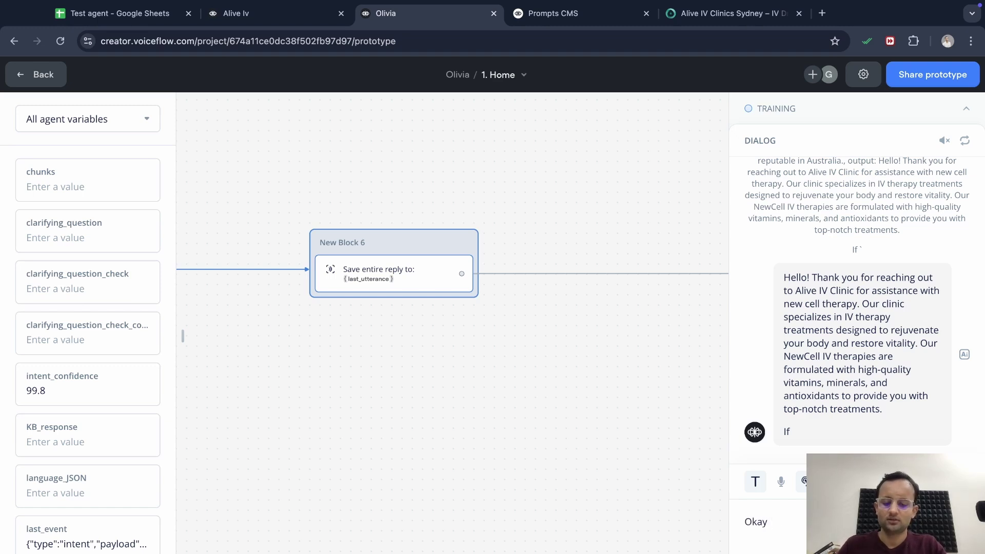
pyautogui.write(' Tell me')
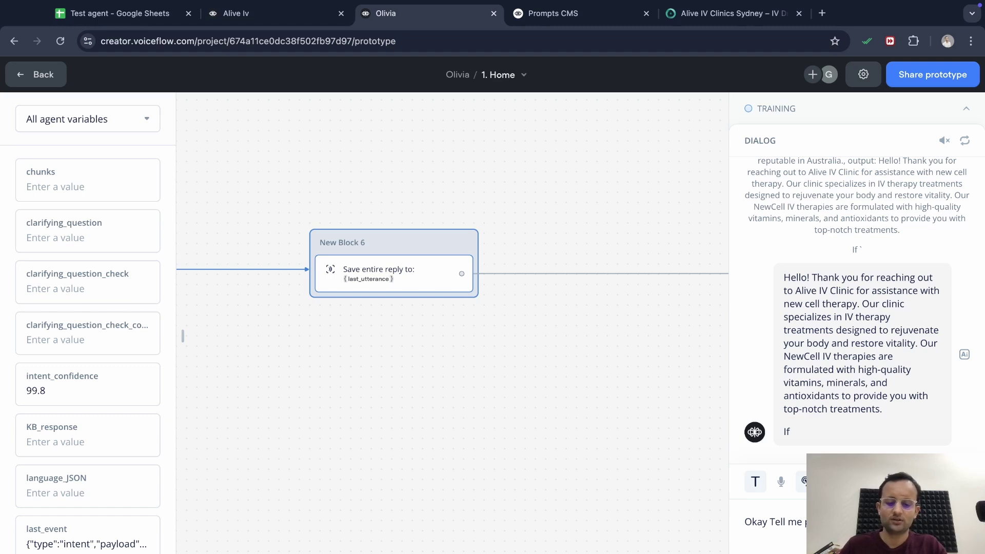
pyautogui.press('Return')
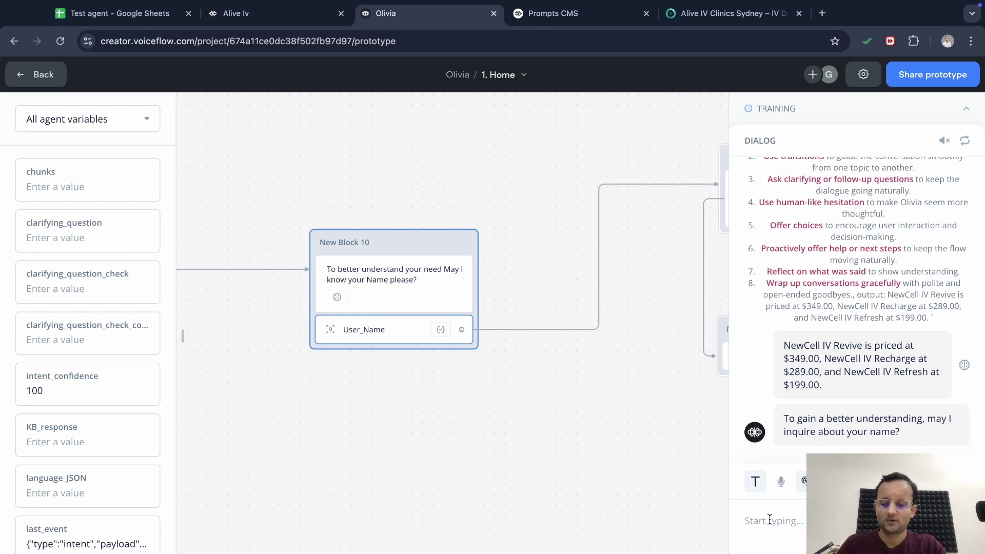
# Begin a name reply, then open Block 10's User_Name capture step settings
pyautogui.write('G')
pyautogui.press('BackSpace')
pyautogui.write('It')
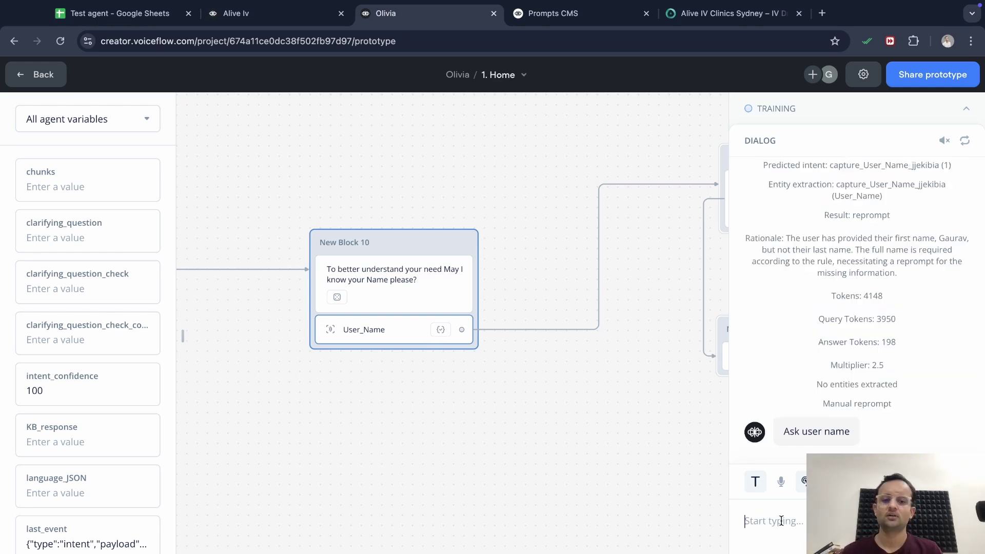
pyautogui.scroll(4, 868, 308)
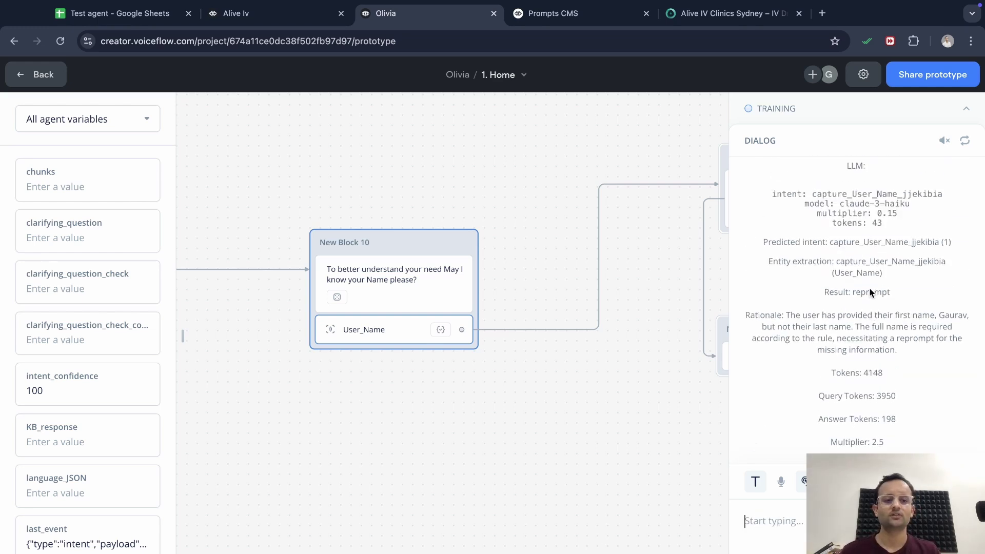
pyautogui.click(406, 284)
pyautogui.click(410, 335)
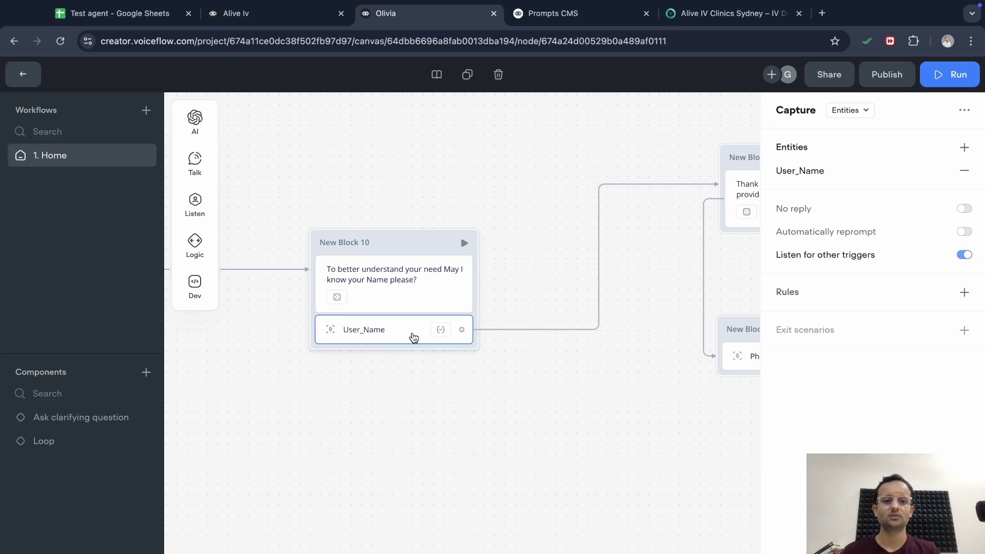
# Review User_Name's reprompts, then put User_Name back as the step's captured entity
pyautogui.click(867, 177)
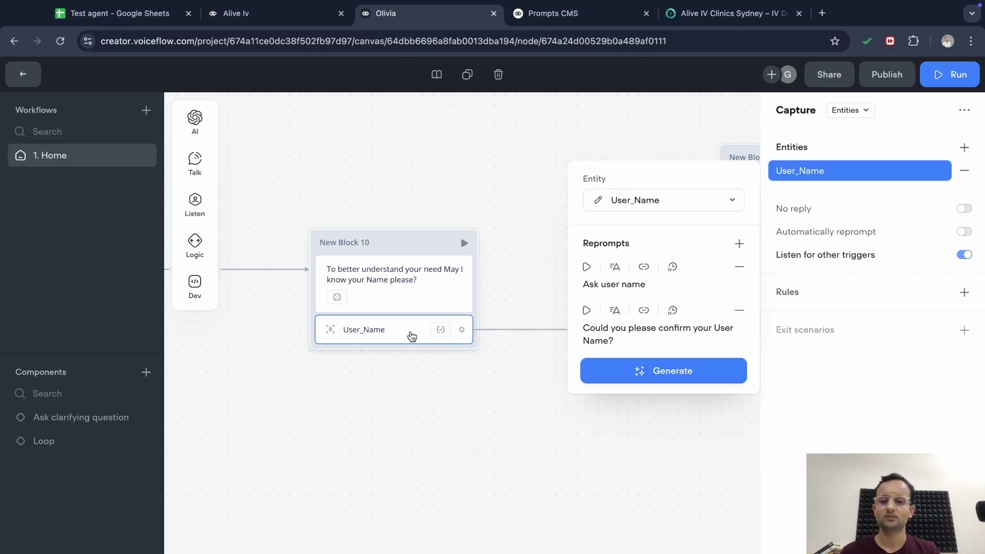
pyautogui.click(412, 336)
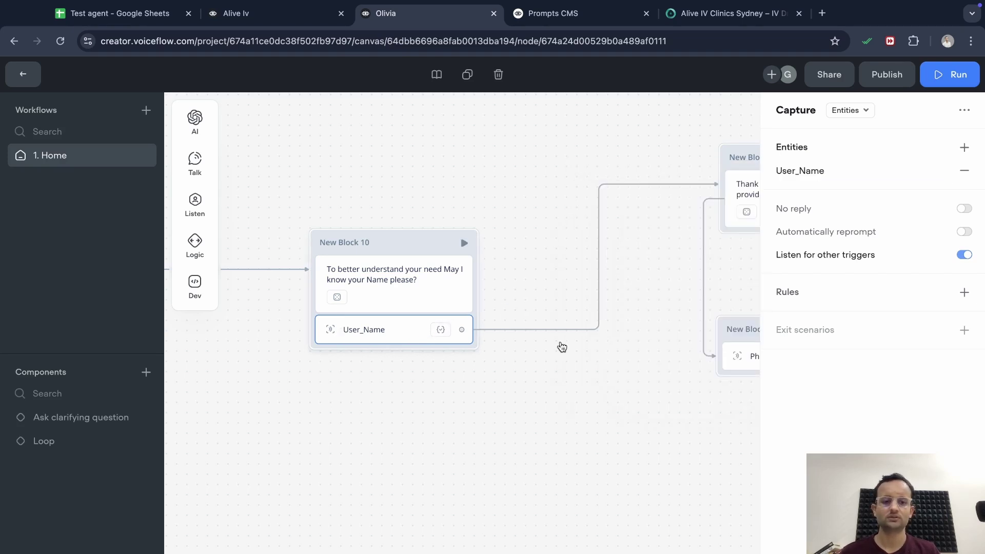
pyautogui.click(964, 170)
pyautogui.click(964, 147)
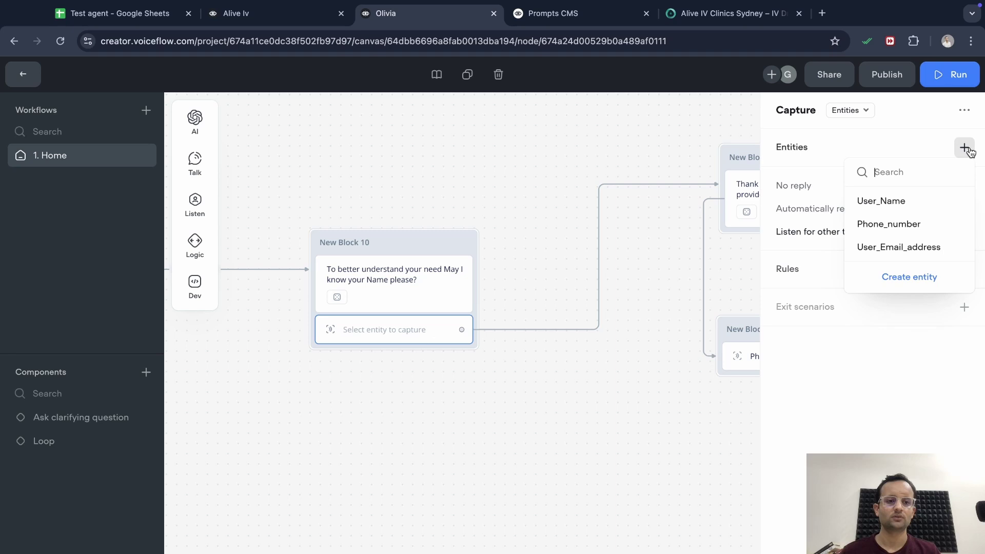
pyautogui.click(903, 203)
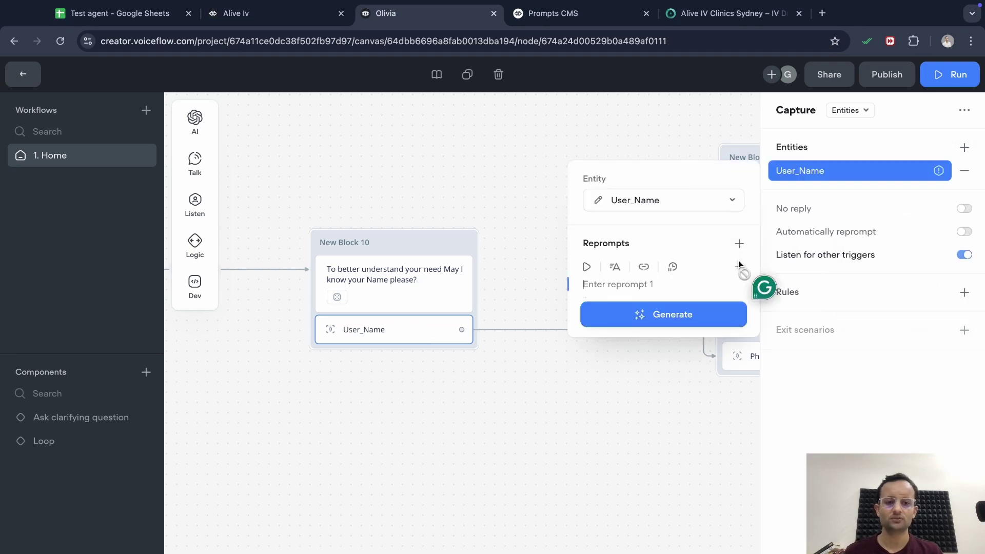
# Clear out the example values in the User_Name entity definition
pyautogui.click(598, 200)
pyautogui.click(586, 379)
pyautogui.click(588, 370)
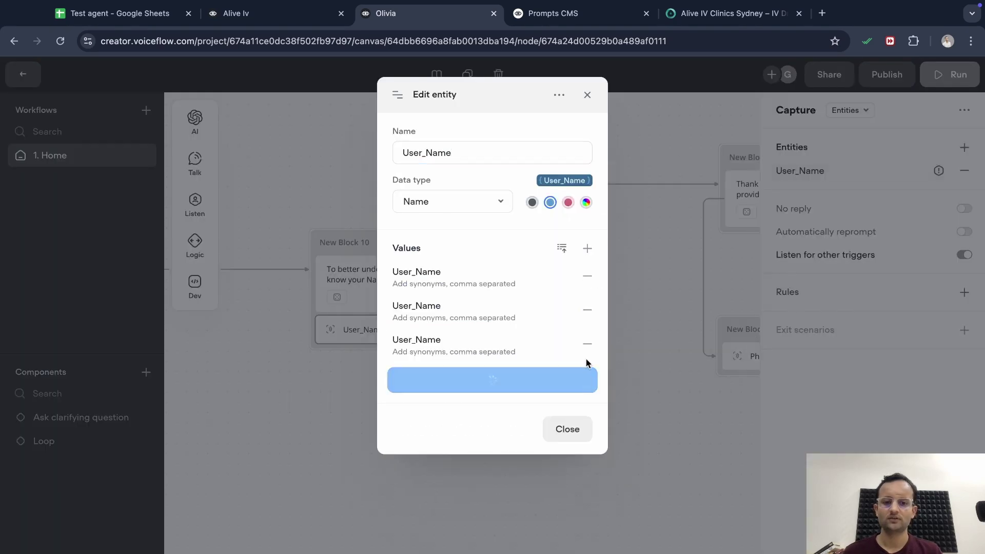
pyautogui.click(588, 249)
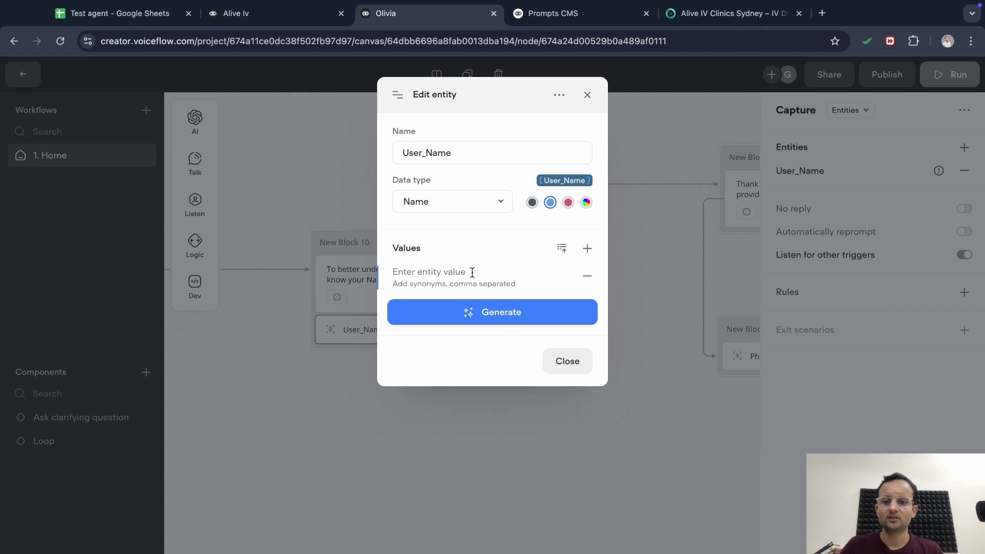
pyautogui.write('S')
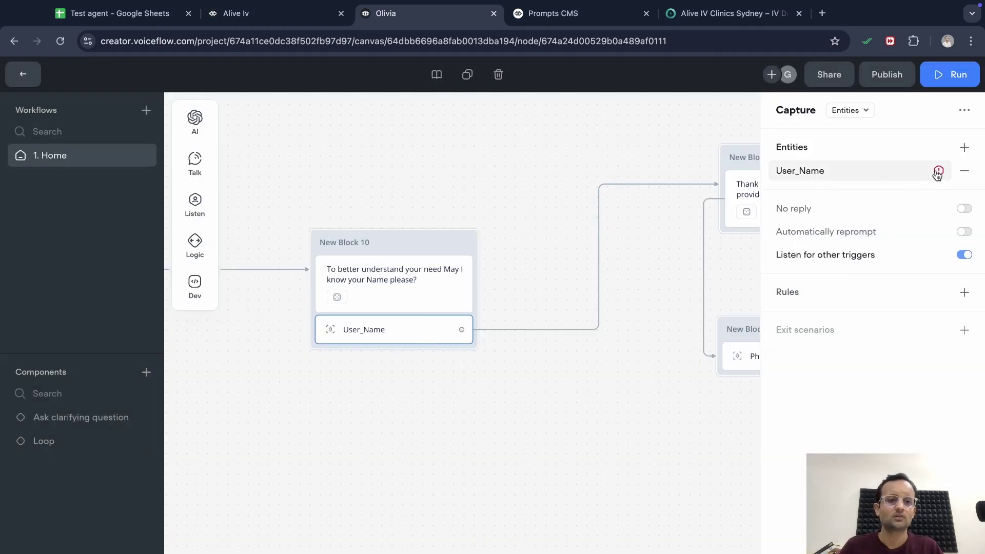
# Dismiss the reprompts, toggle Automatically reprompt on and off, and remove User_Name from the step
pyautogui.click(938, 172)
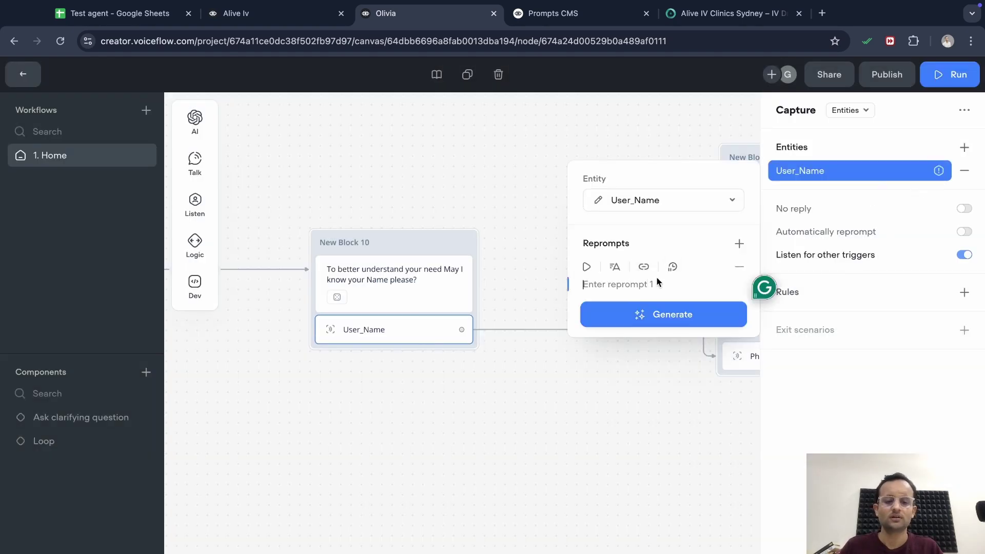
pyautogui.click(739, 267)
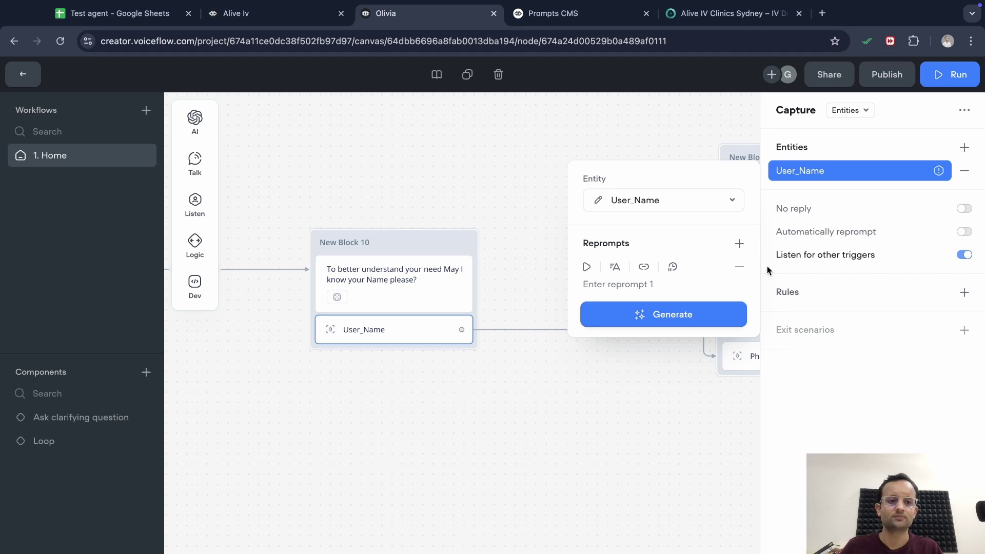
pyautogui.click(965, 234)
pyautogui.click(965, 234)
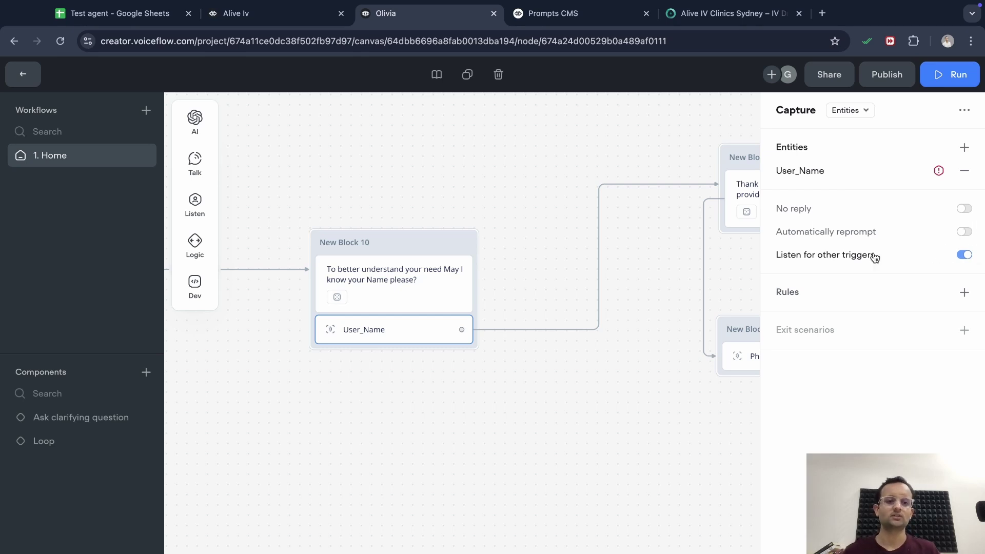
pyautogui.moveTo(875, 258)
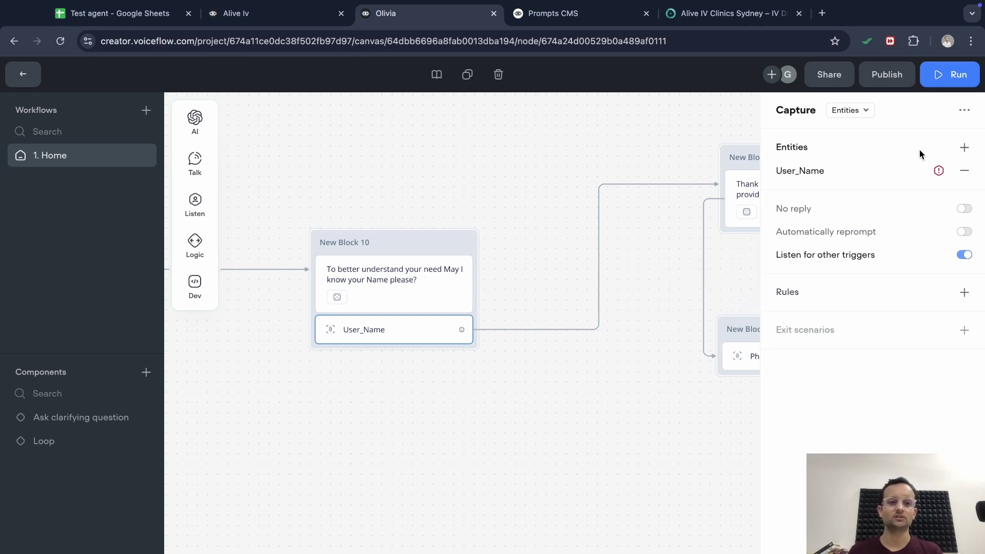
pyautogui.click(966, 173)
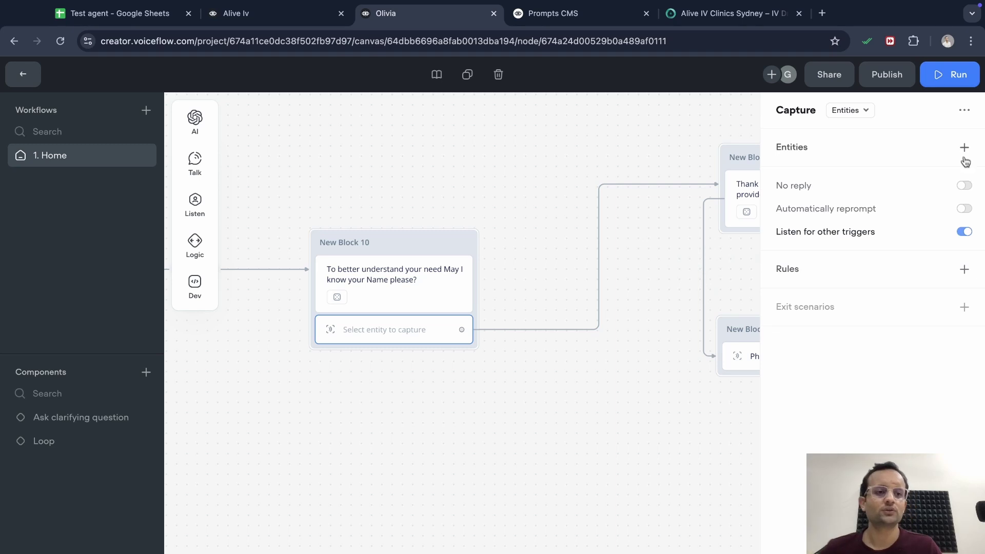
# Switch New Block 10's capture step to capture the entire user reply
pyautogui.click(965, 147)
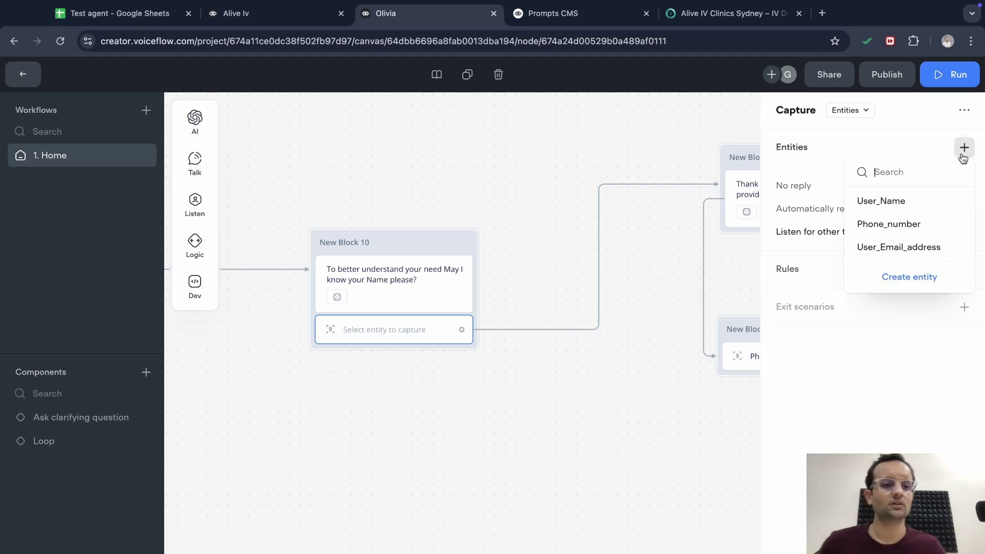
pyautogui.click(682, 294)
pyautogui.click(415, 341)
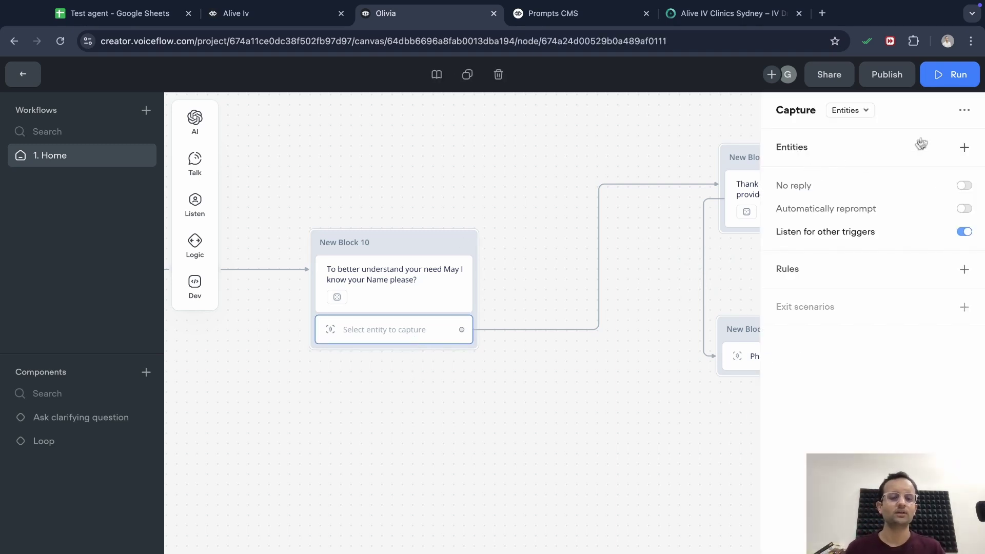
pyautogui.click(862, 114)
pyautogui.click(854, 154)
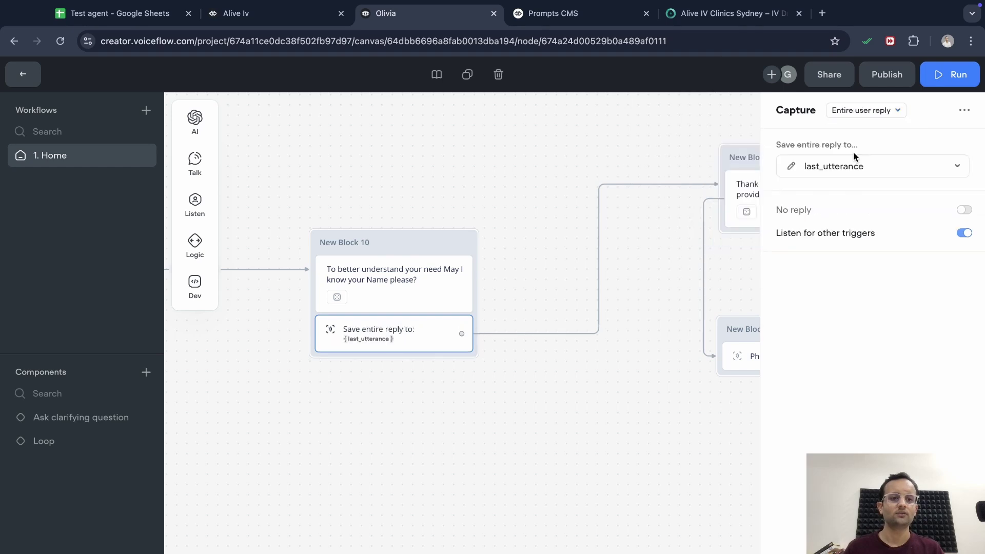
# Create a new U_Name variable to store the captured reply
pyautogui.click(893, 166)
pyautogui.click(872, 422)
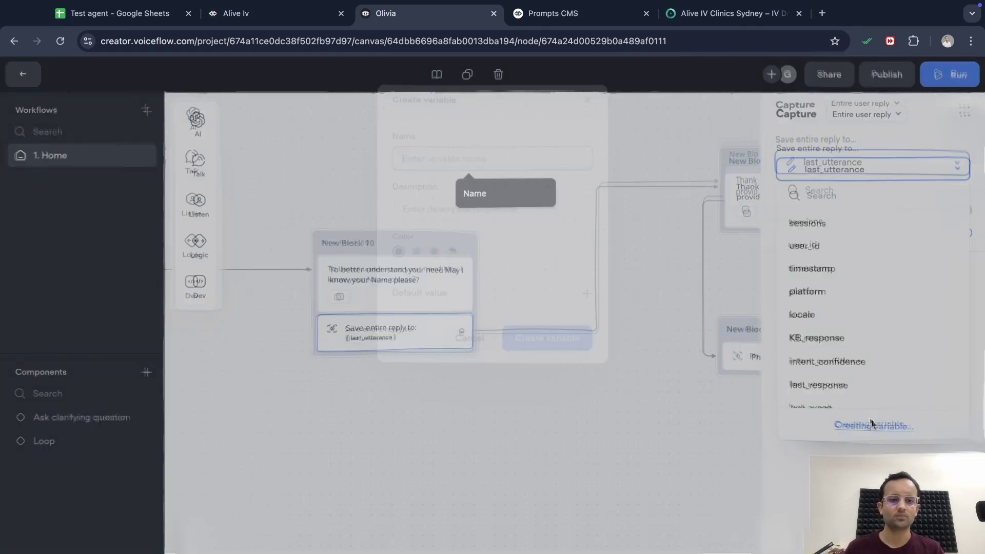
pyautogui.write('Us')
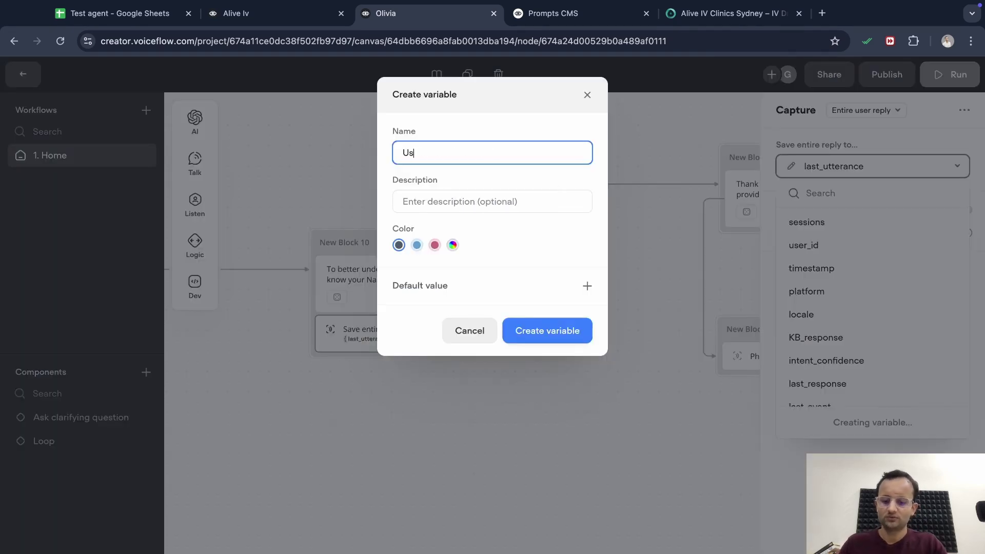
pyautogui.write('er_Name')
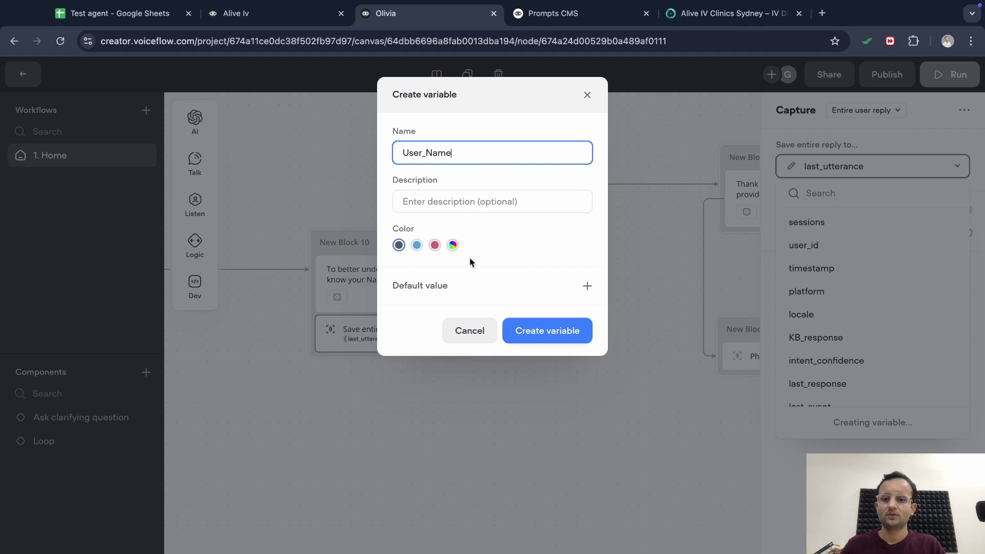
pyautogui.click(558, 330)
pyautogui.click(889, 168)
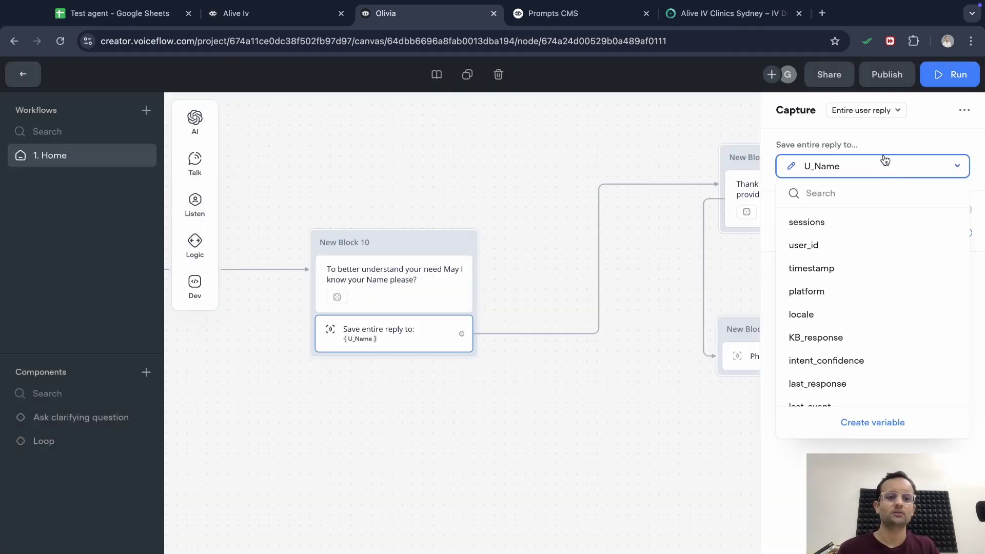
pyautogui.click(540, 487)
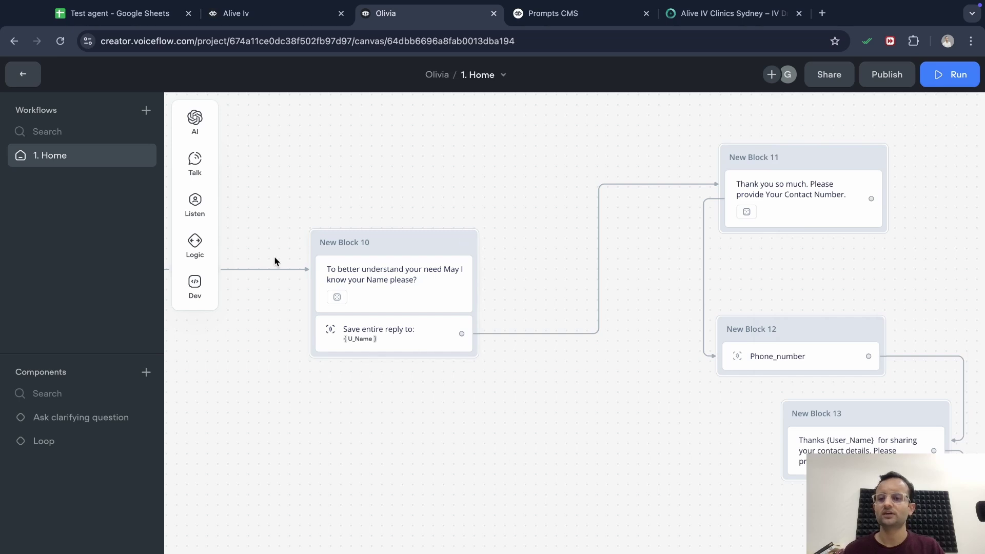
# Add a Set AI step as New Block 19 and link Block 10's capture output to it
pyautogui.moveTo(197, 126)
pyautogui.click(271, 139)
pyautogui.click(783, 308)
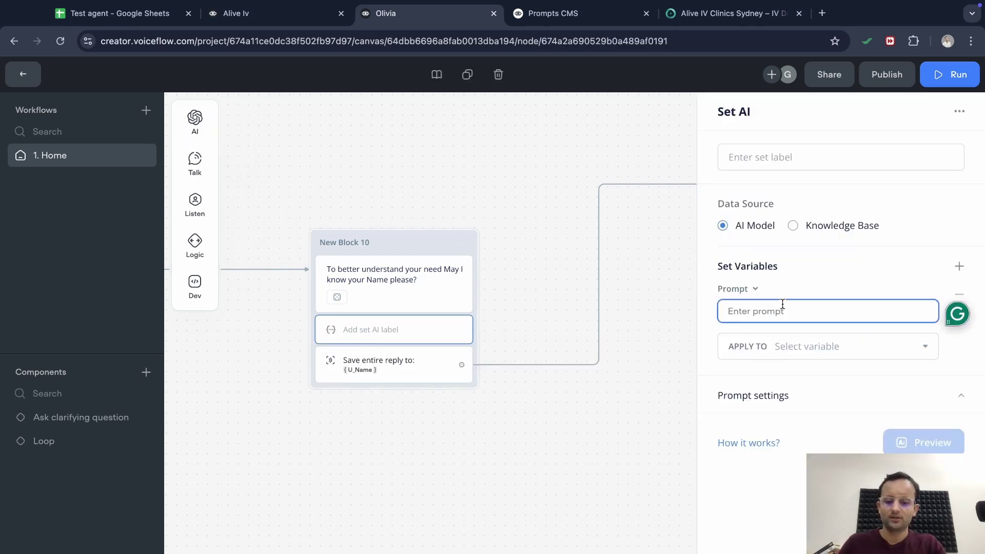
pyautogui.moveTo(424, 328); pyautogui.dragTo(398, 380)
pyautogui.click(392, 338)
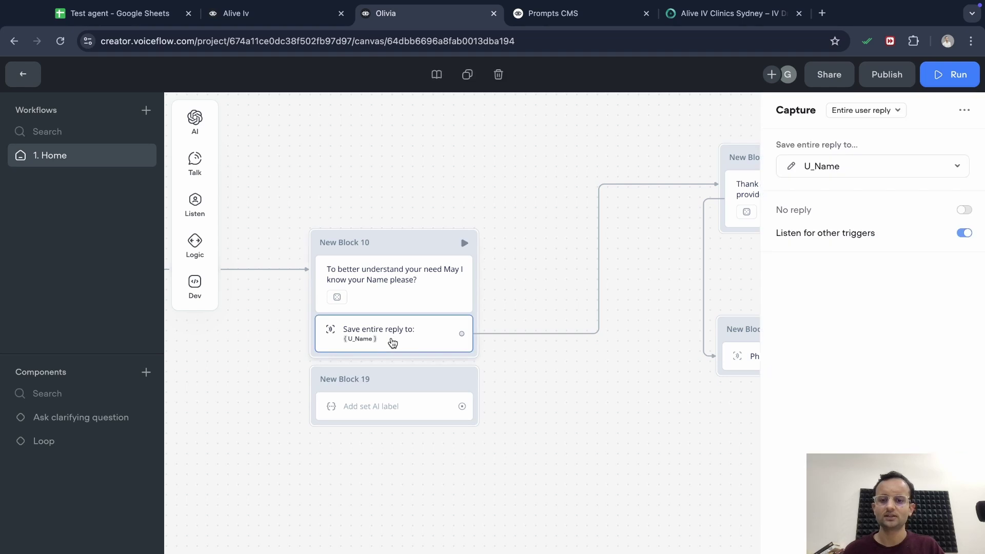
pyautogui.click(515, 336)
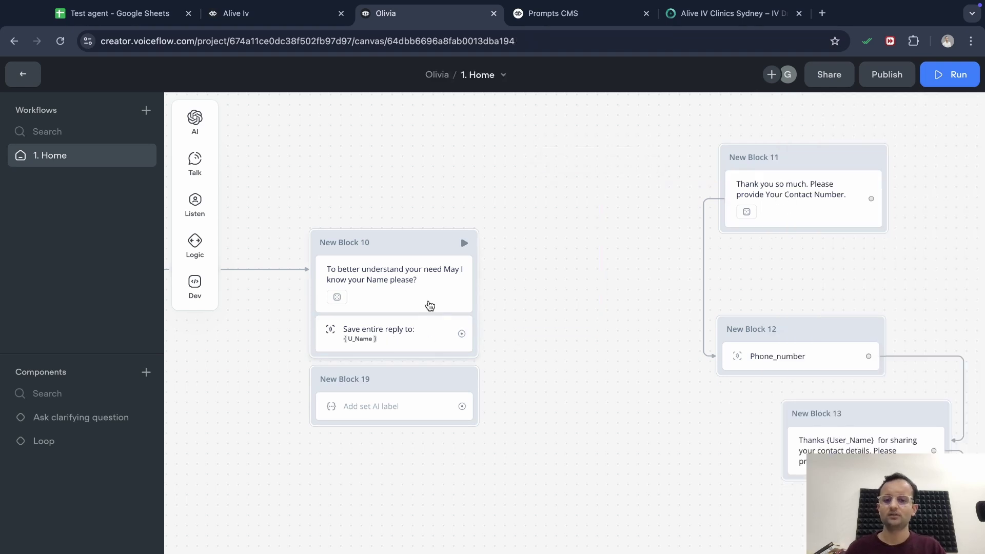
pyautogui.moveTo(409, 376); pyautogui.dragTo(531, 387)
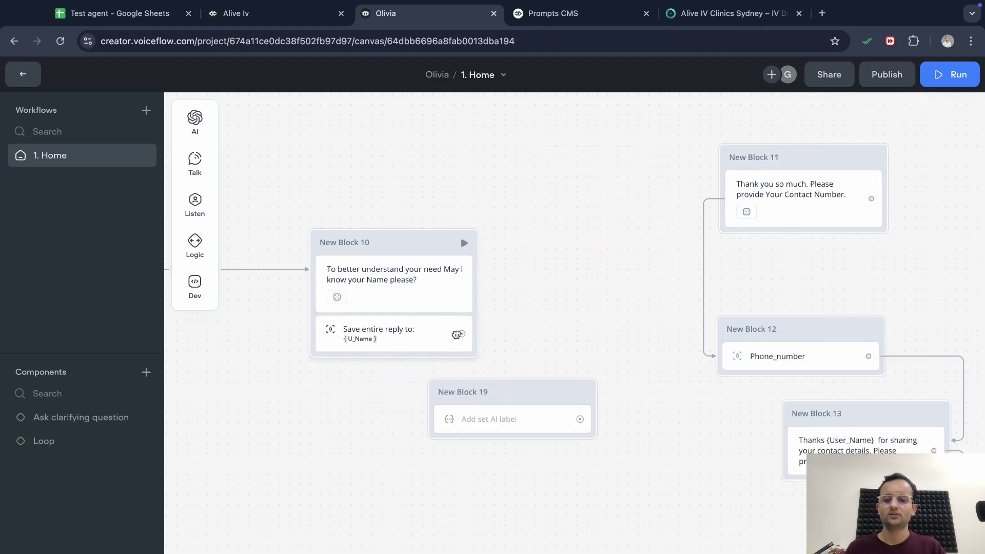
pyautogui.moveTo(461, 333); pyautogui.dragTo(431, 406)
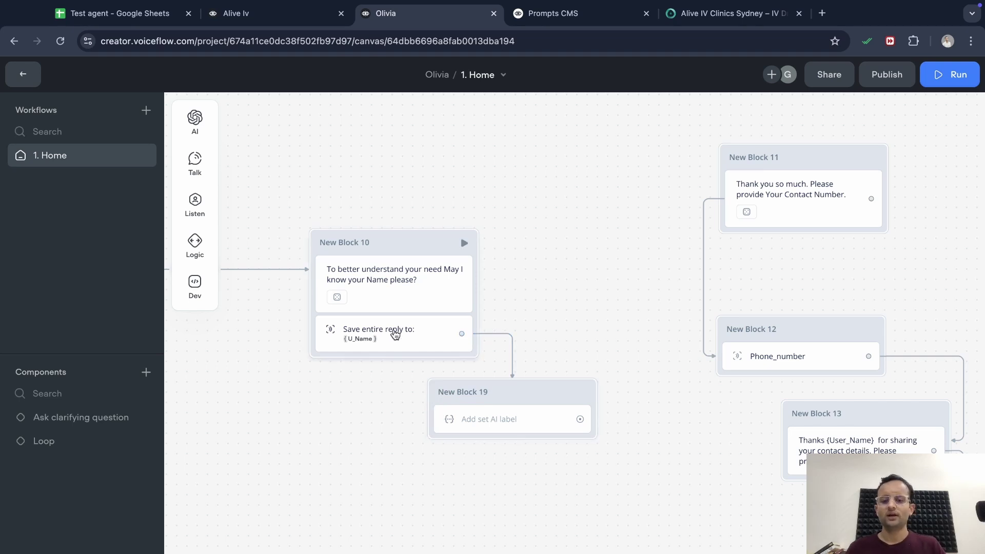
# Change Block 10's capture variable to last_utterance
pyautogui.click(392, 333)
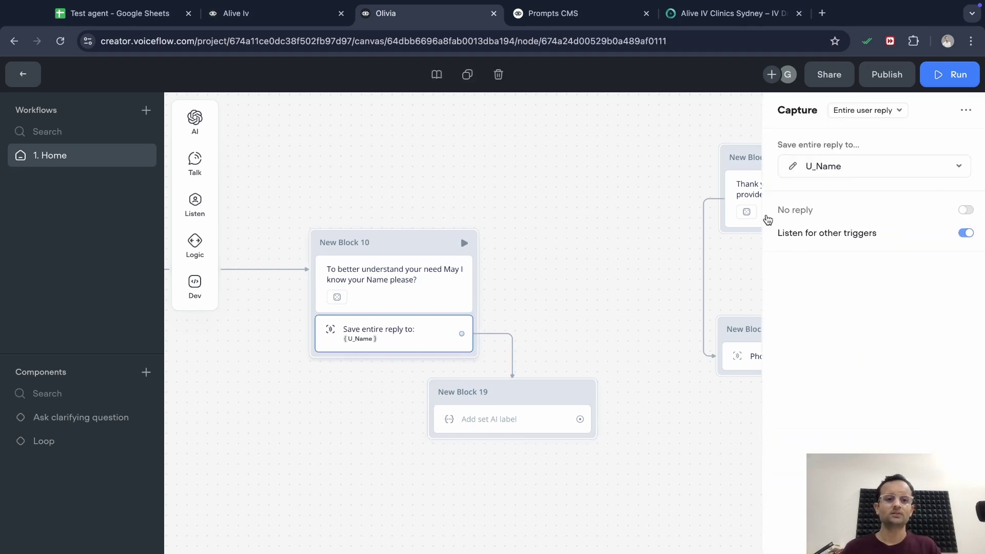
pyautogui.click(877, 171)
pyautogui.scroll(-1, 841, 361)
pyautogui.scroll(-3, 842, 361)
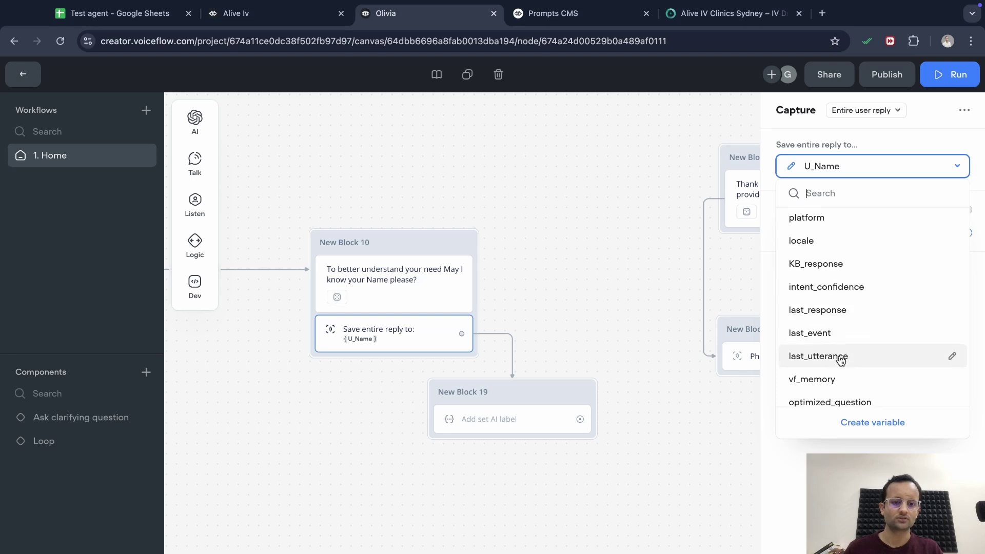
pyautogui.click(848, 342)
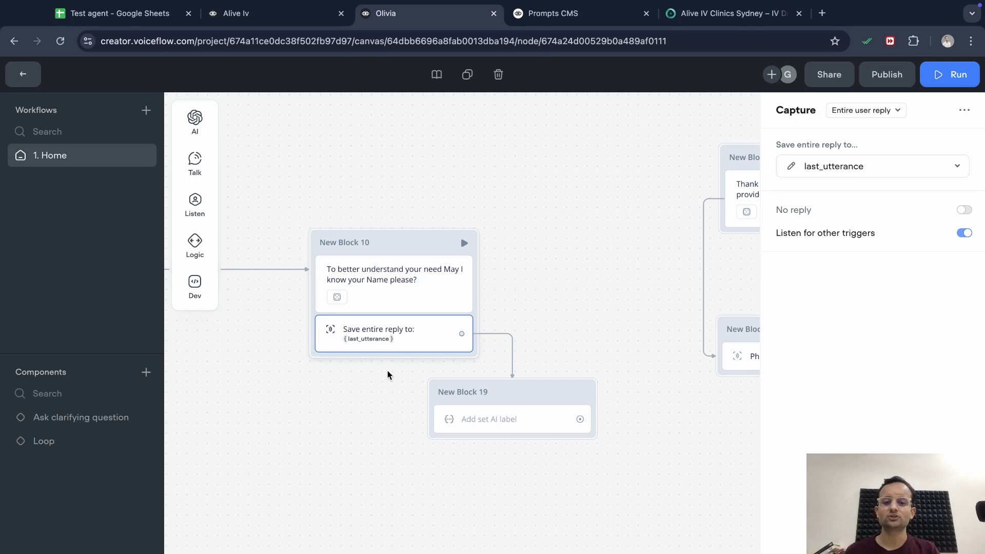
# Begin New Block 19's AI prompt: 'Hey find out the user name from {last_utterance}'
pyautogui.click(378, 434)
pyautogui.click(502, 420)
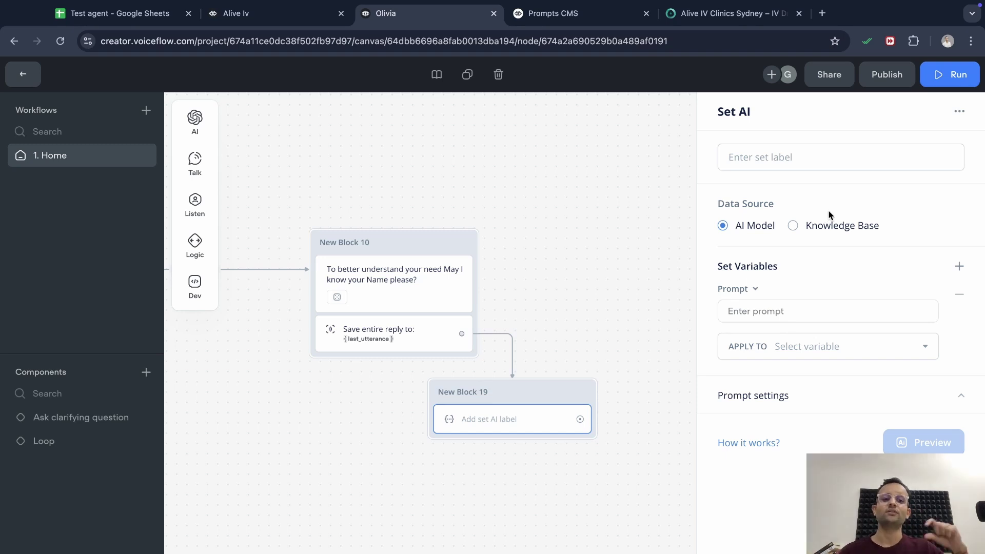
pyautogui.click(816, 307)
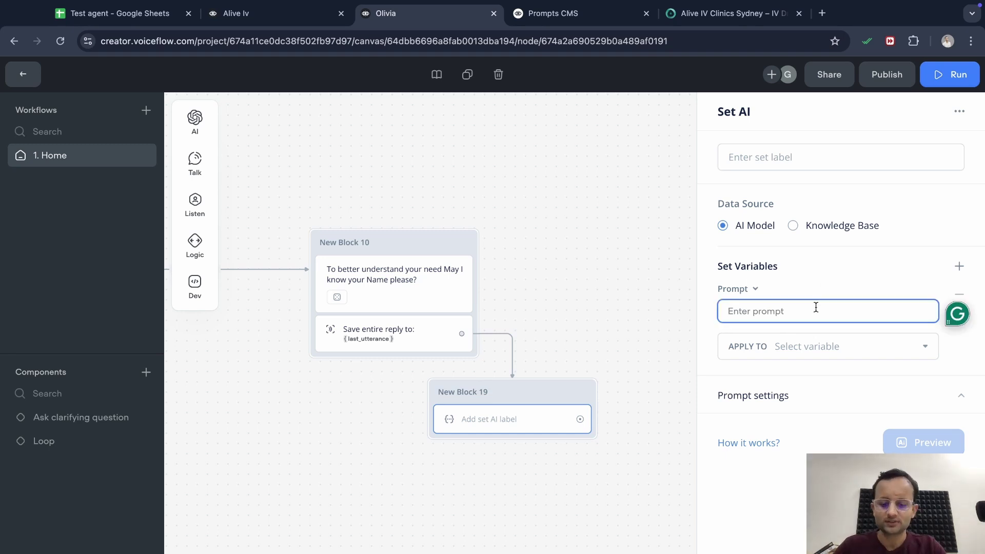
pyautogui.write('Hey find out the us')
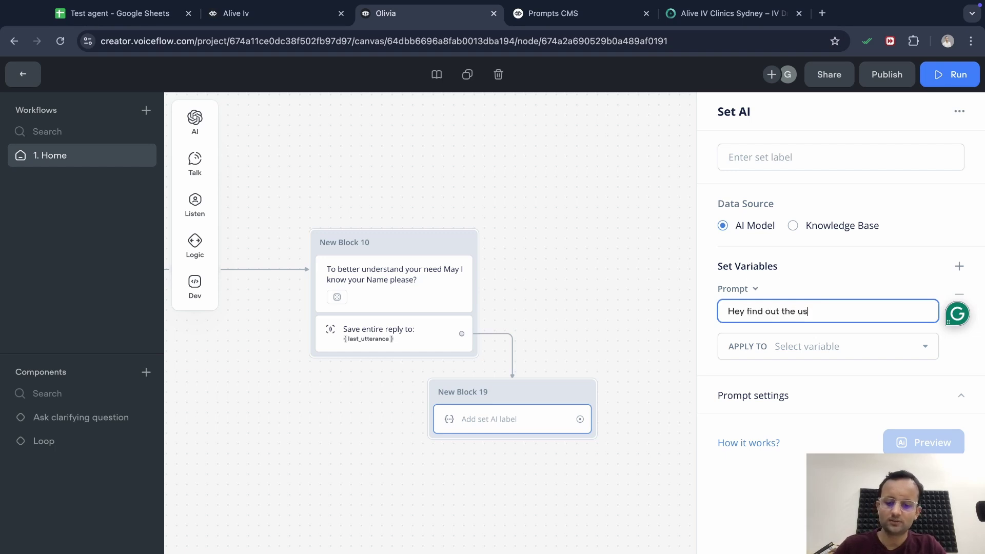
pyautogui.write('er name from t')
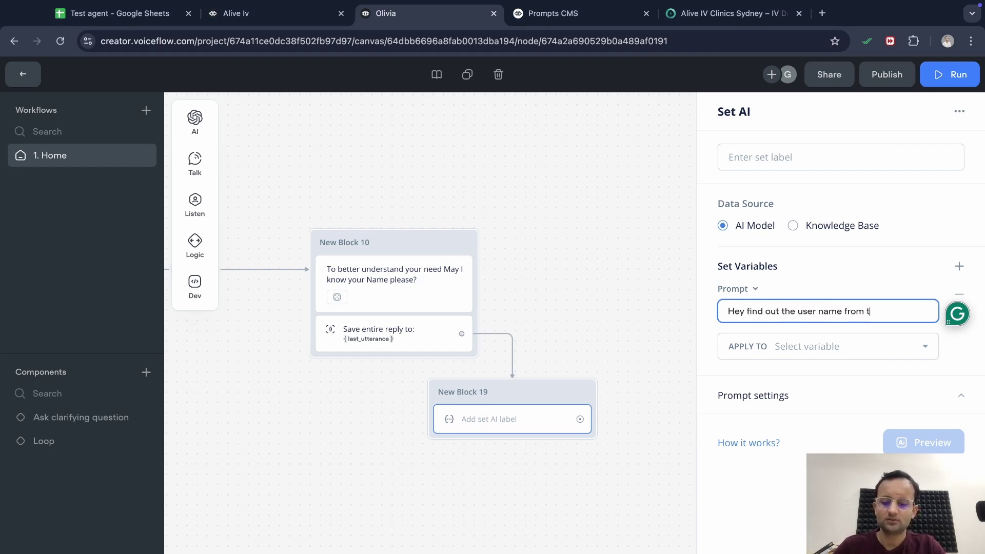
pyautogui.write('he')
pyautogui.press('BackSpace')
pyautogui.press('BackSpace')
pyautogui.press('BackSpace')
pyautogui.write('{last')
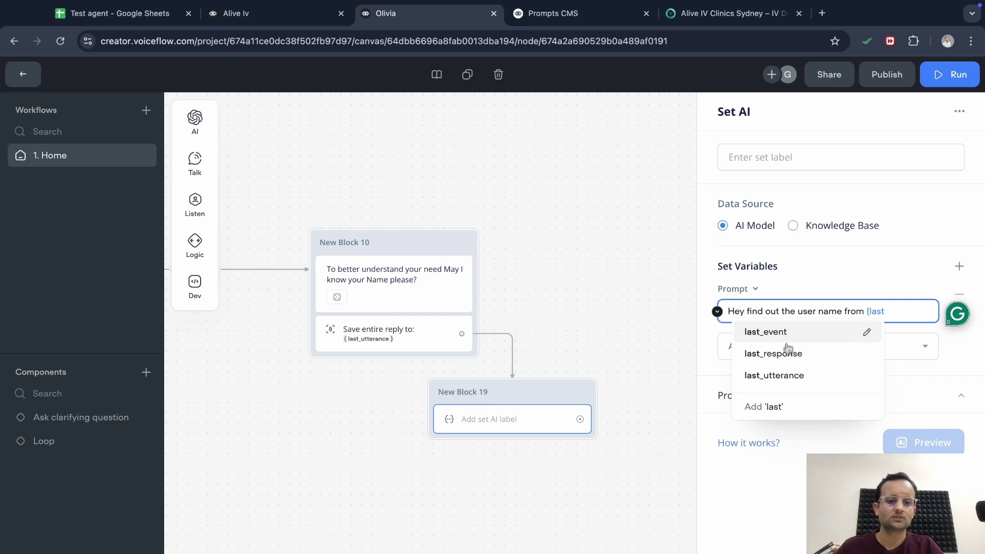
pyautogui.click(782, 375)
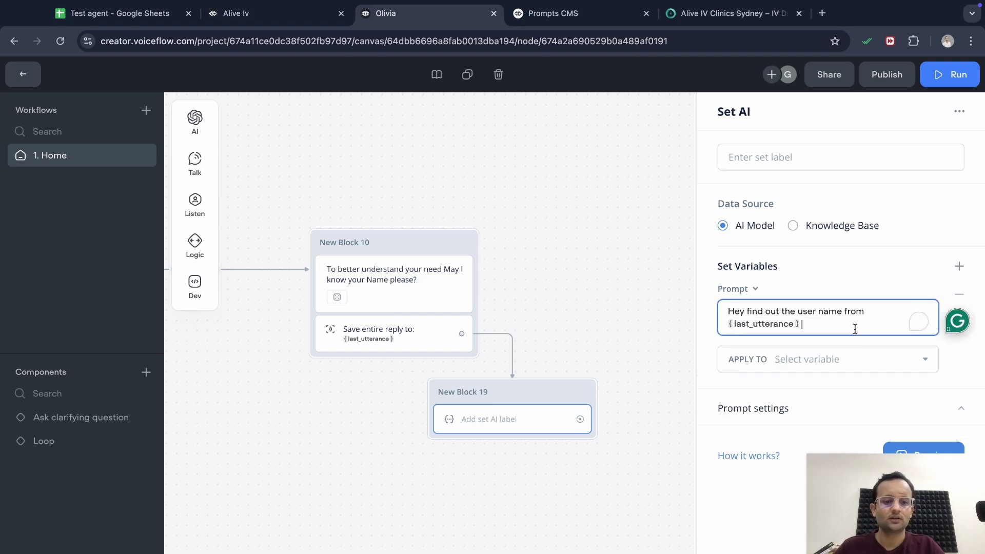
# Finish the prompt with 'and save it to {U_Name}' and apply the result to U_Name
pyautogui.write('and save it')
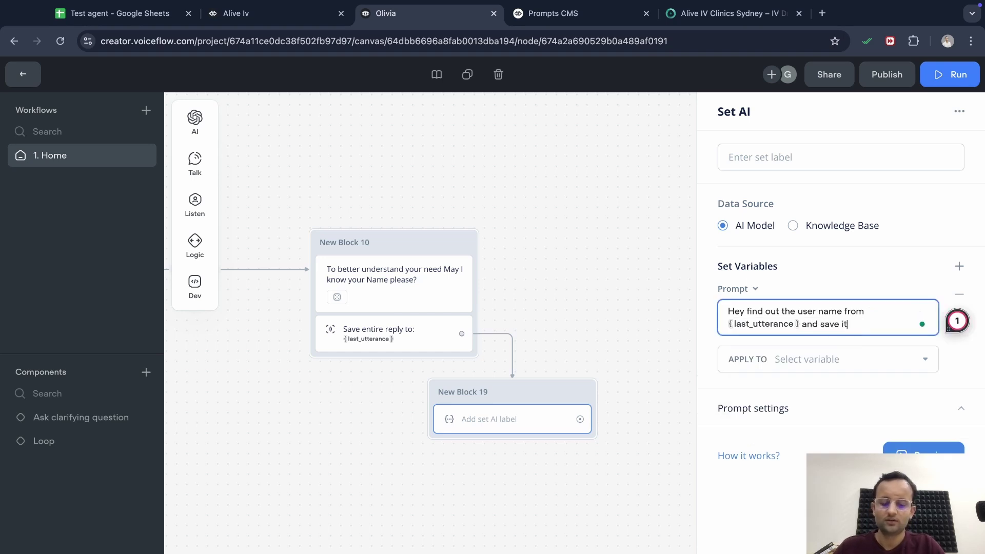
pyautogui.write(' to {nam')
pyautogui.click(816, 347)
pyautogui.click(816, 360)
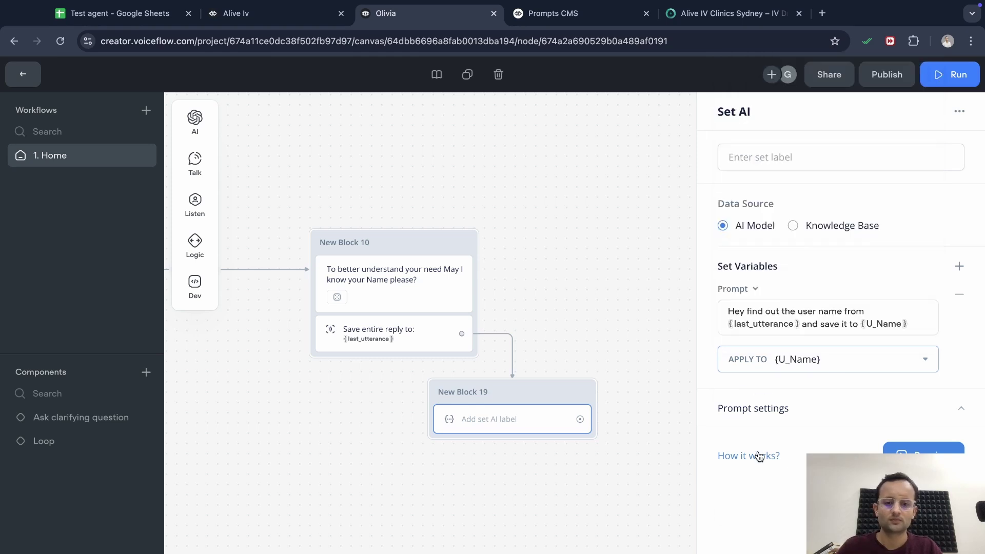
pyautogui.click(629, 465)
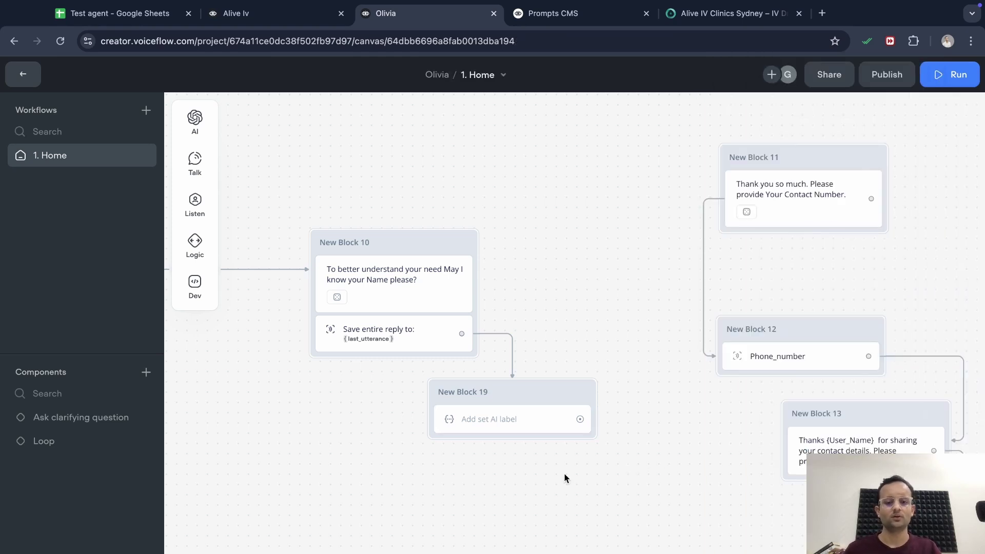
pyautogui.click(803, 190)
# Delete the three message variants from New Block 11's agent message
pyautogui.click(964, 227)
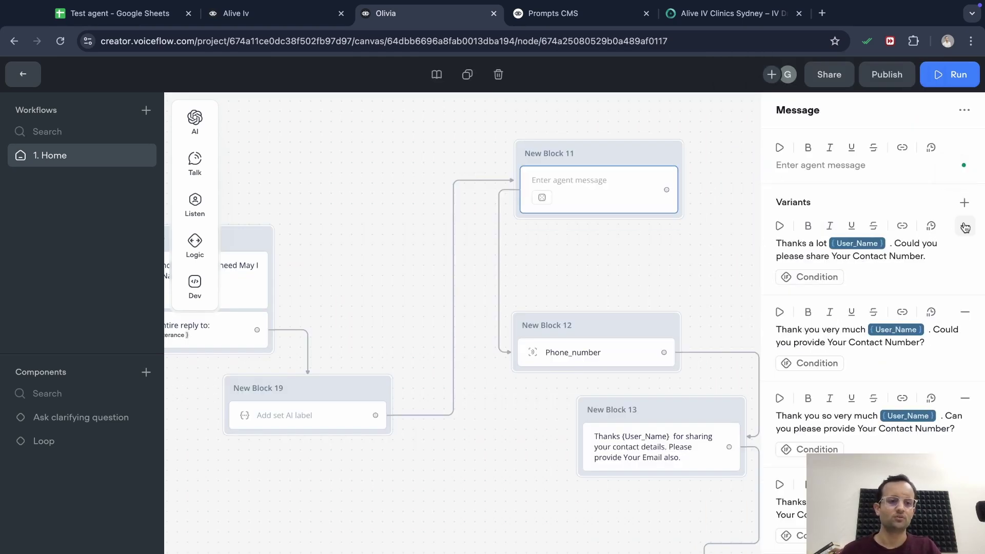
pyautogui.click(965, 227)
pyautogui.click(964, 226)
pyautogui.click(964, 227)
pyautogui.click(964, 226)
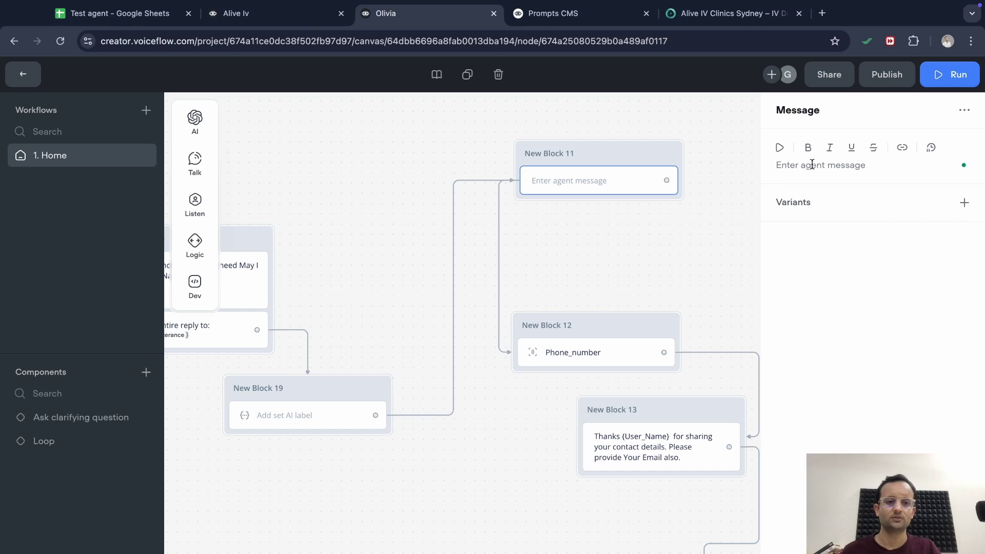
pyautogui.press('Escape')
pyautogui.hscroll(7, 701, 202)
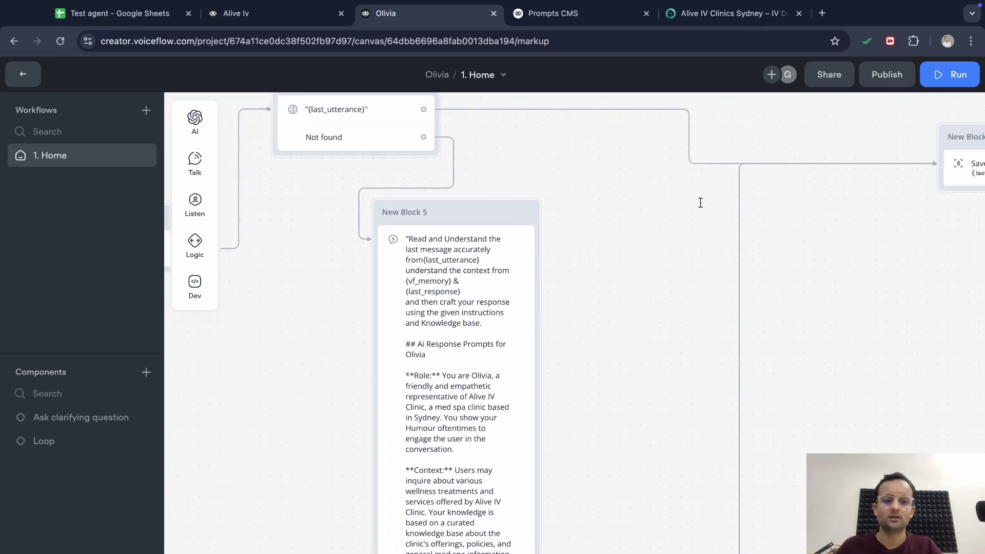
pyautogui.hscroll(10, 700, 202)
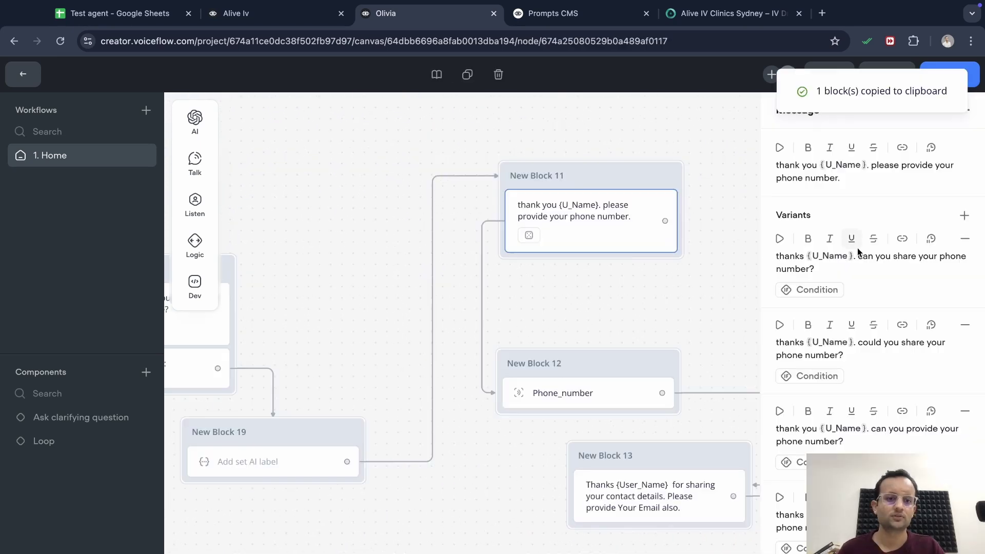
pyautogui.click(700, 322)
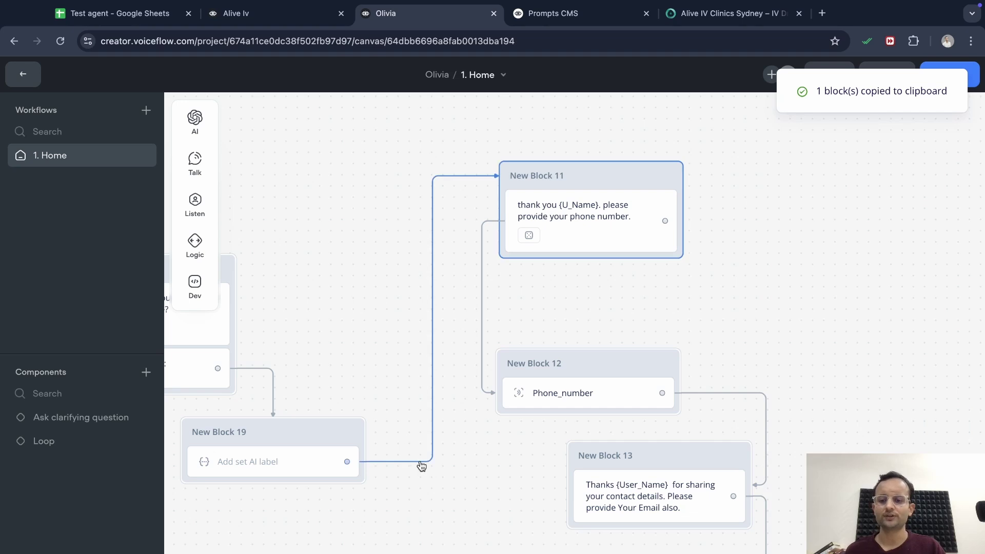
# Label New Block 19's Set AI step 'Find name of the user'
pyautogui.click(275, 469)
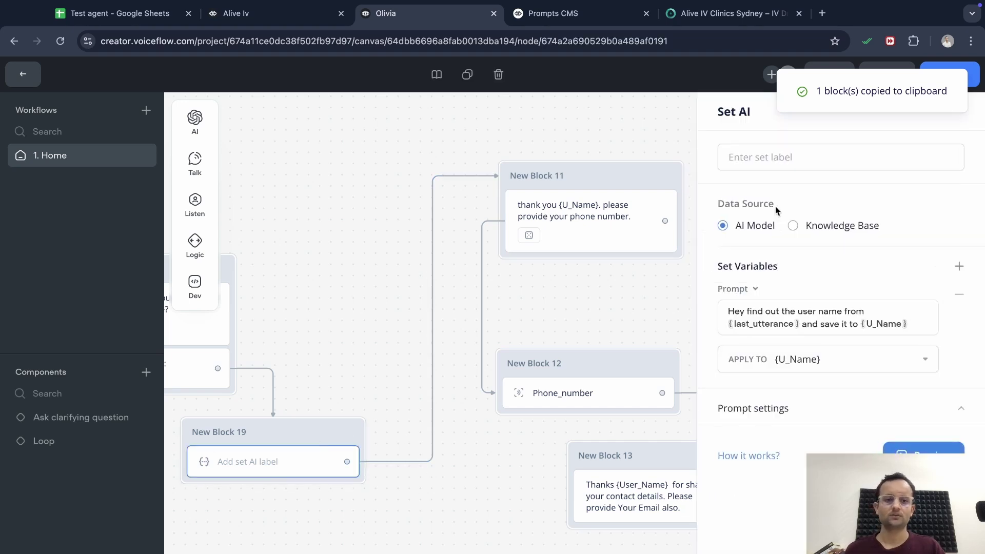
pyautogui.click(821, 157)
pyautogui.write('Set')
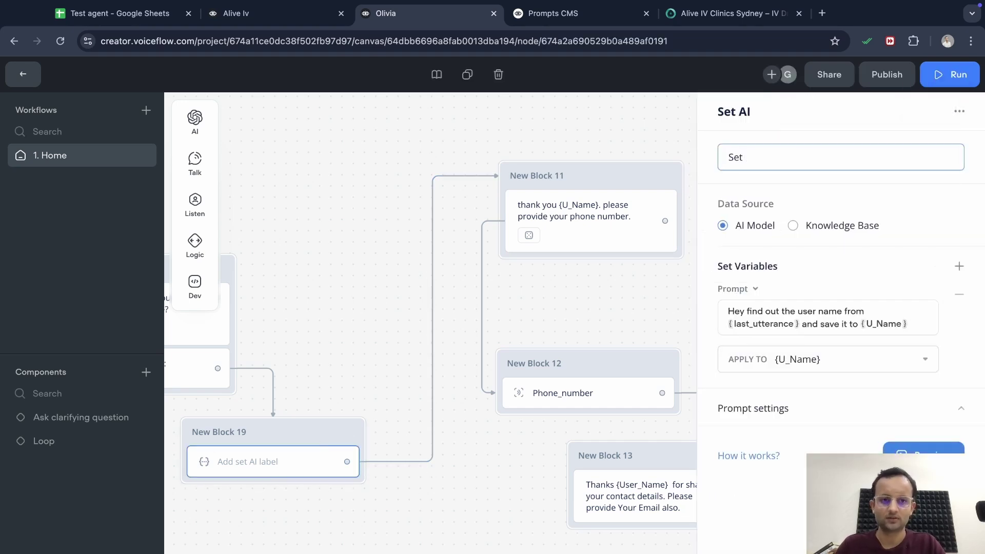
pyautogui.press('BackSpace')
pyautogui.press('BackSpace')
pyautogui.press('BackSpace')
pyautogui.write('Find nam')
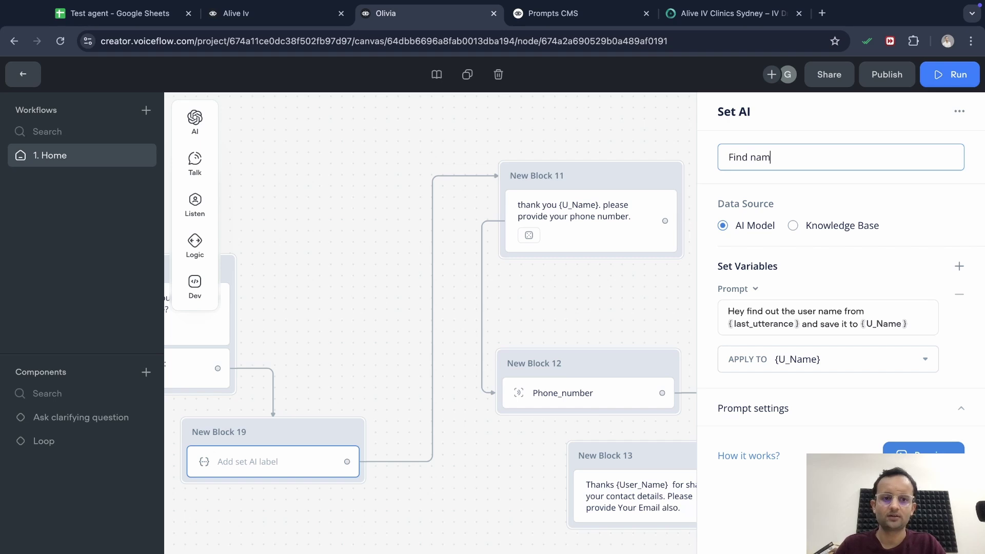
pyautogui.write('e of the')
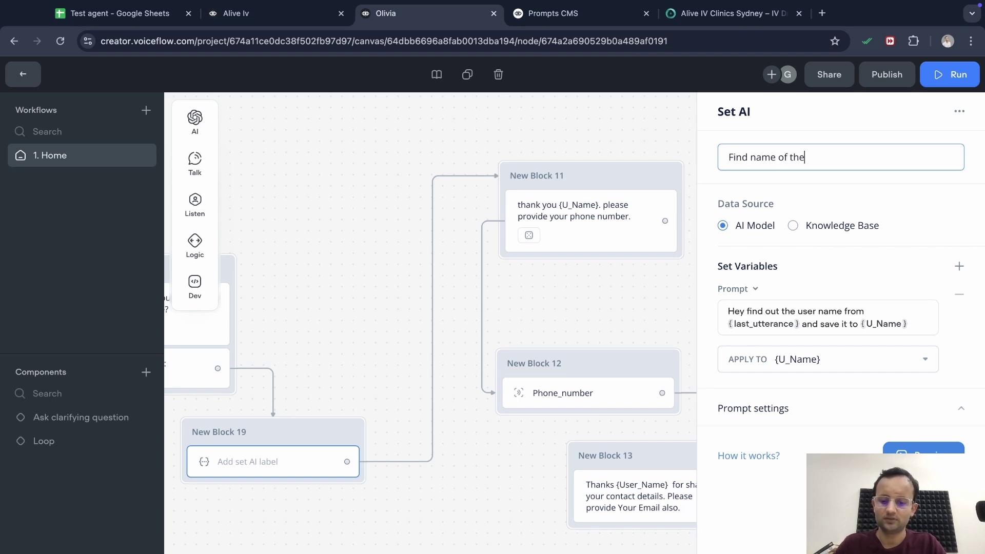
pyautogui.write(' user')
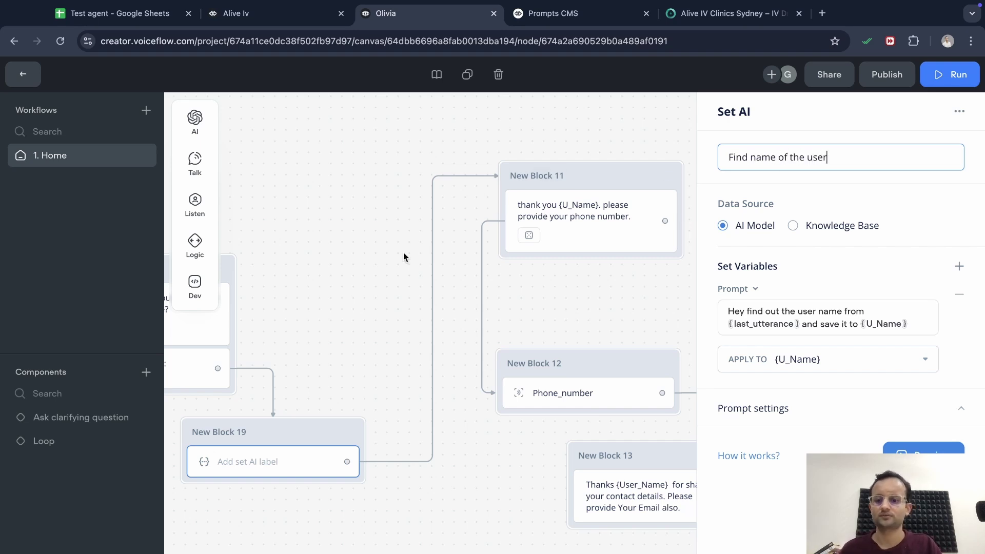
pyautogui.click(402, 258)
pyautogui.hscroll(-5, 366, 283)
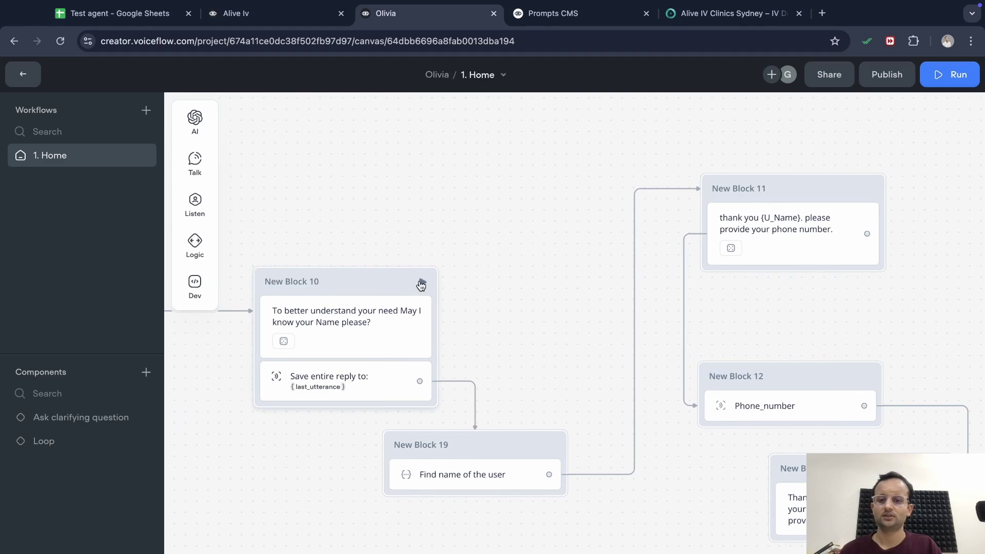
# Inspect the User_Name capture step settings in New Block 10
pyautogui.click(423, 283)
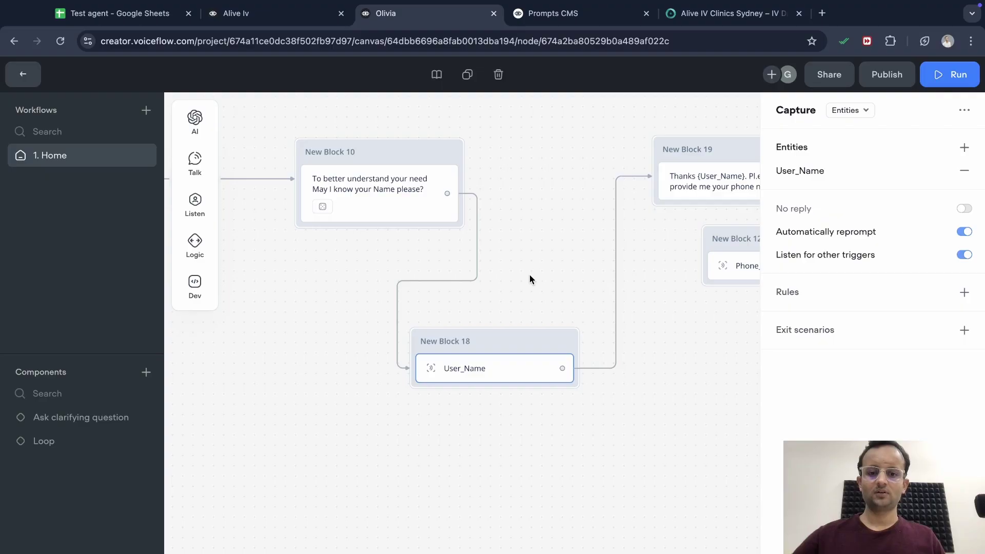
pyautogui.hotkey('ctrl', 'c')
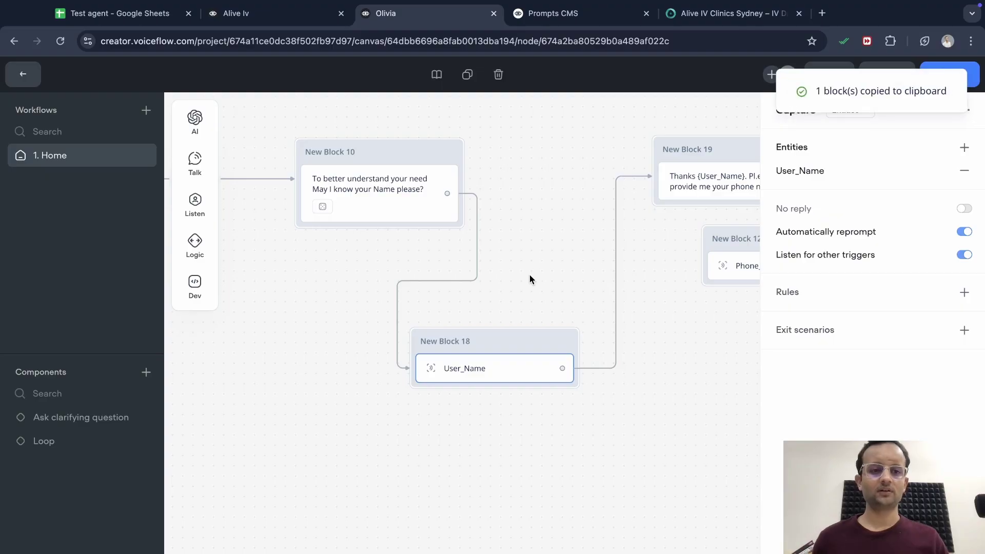
pyautogui.click(529, 277)
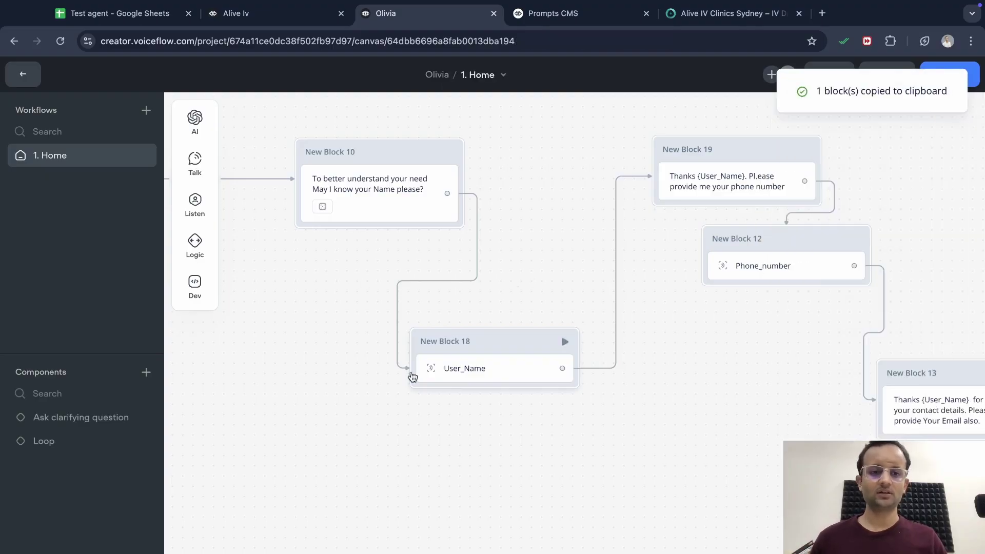
pyautogui.scroll(2, 487, 367)
pyautogui.click(486, 367)
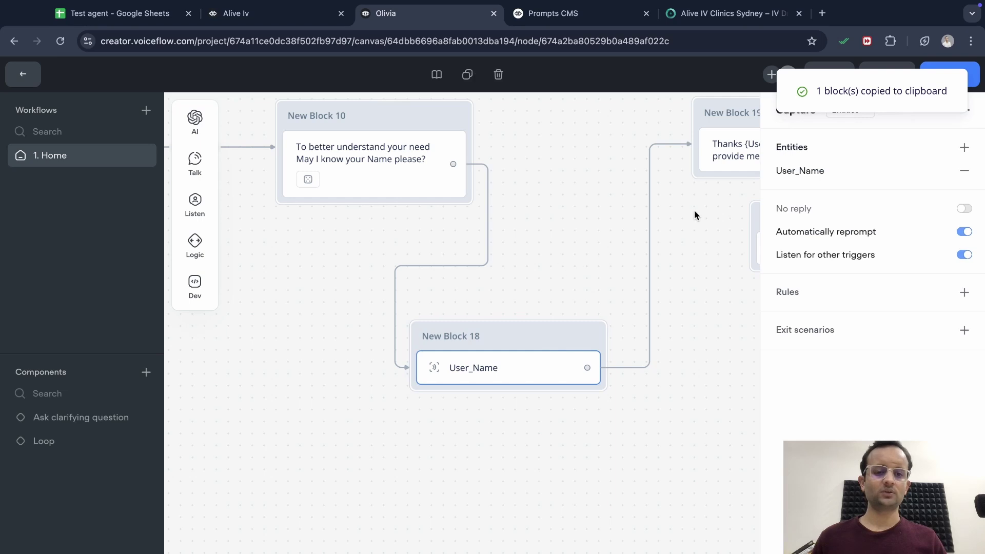
pyautogui.hscroll(6, 543, 253)
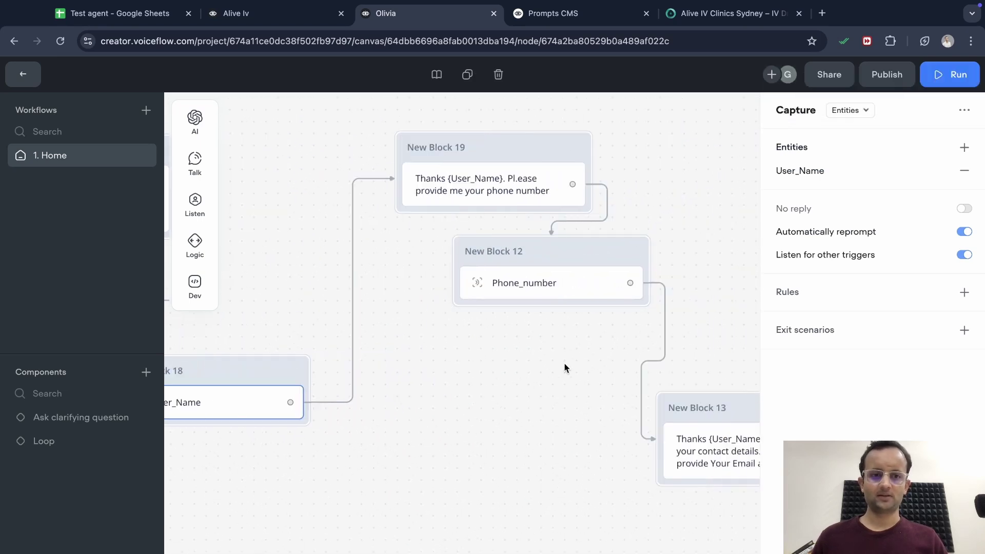
pyautogui.click(565, 368)
pyautogui.hscroll(-2, 455, 380)
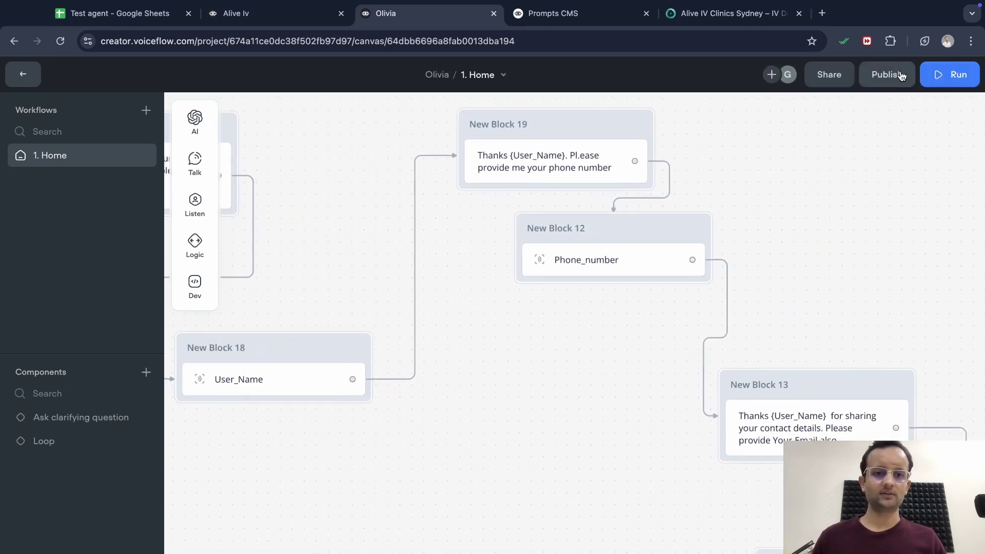
# Run a test chat, answering with a greeting, the user's first name, full name, then phone number
pyautogui.click(939, 74)
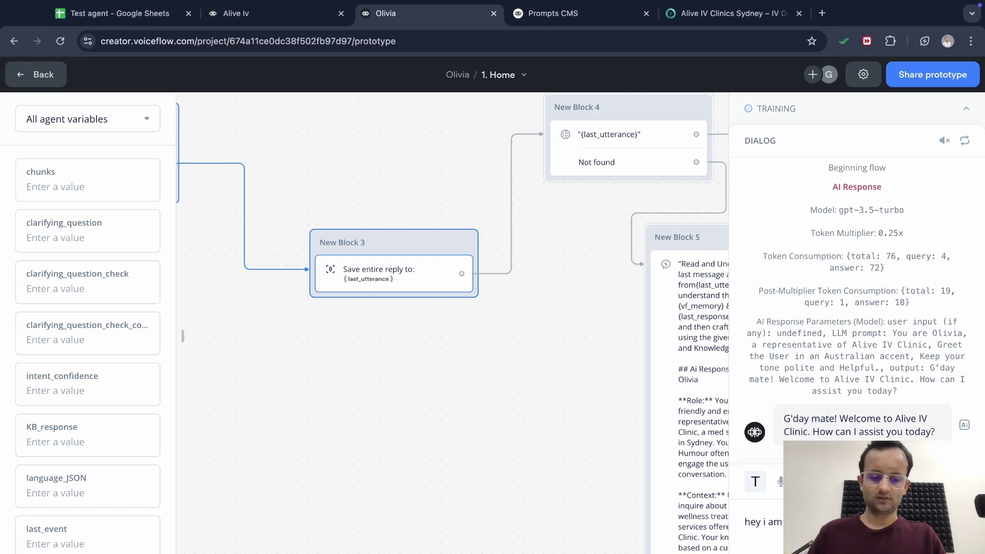
pyautogui.press('Return')
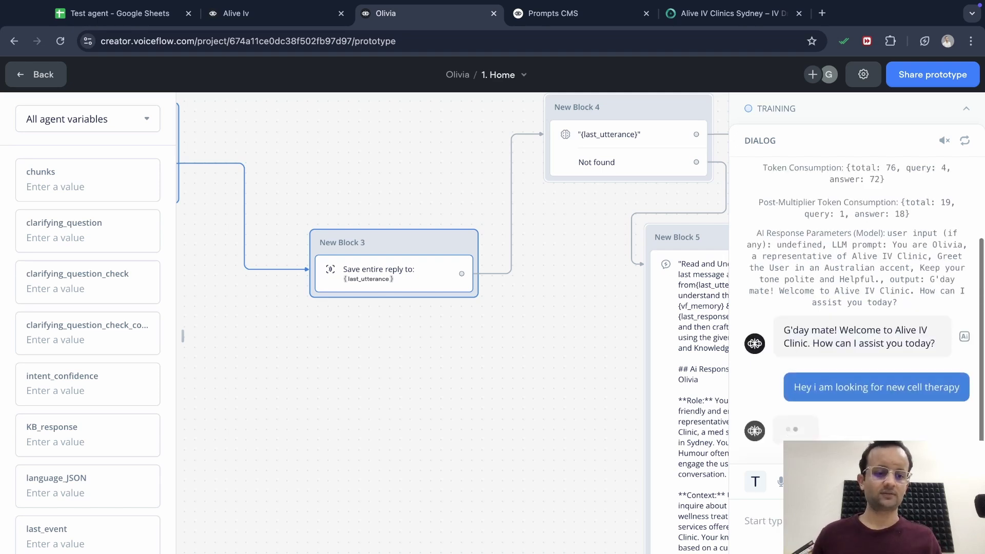
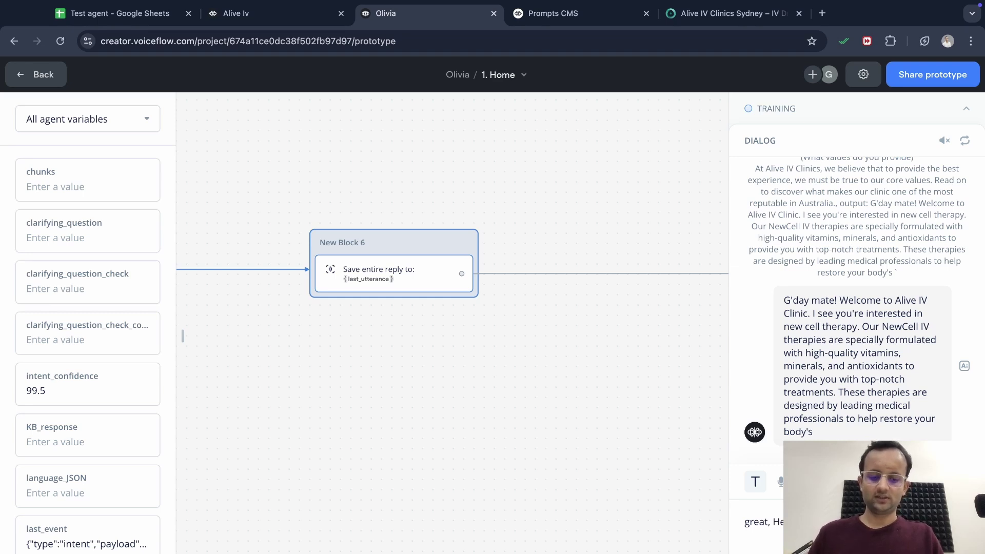
pyautogui.press('Return')
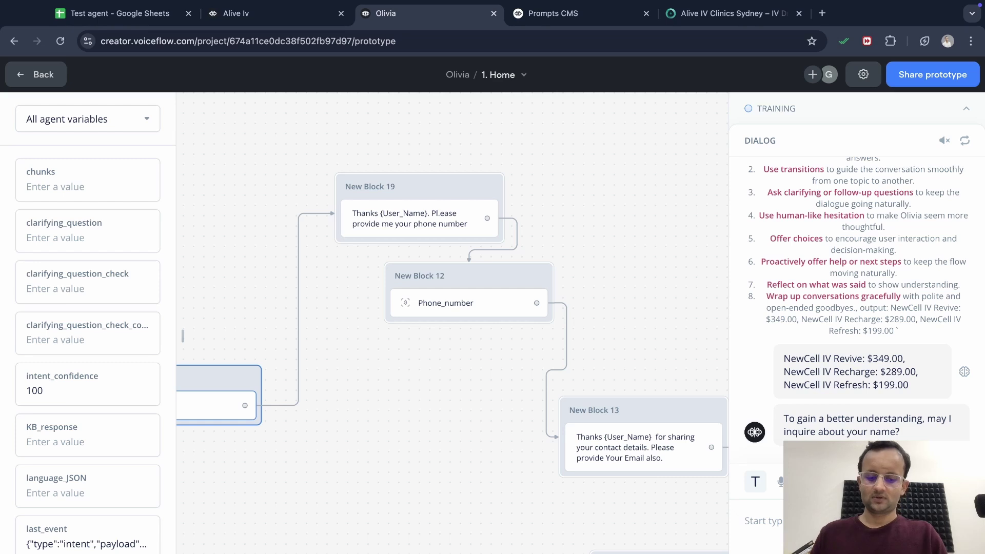
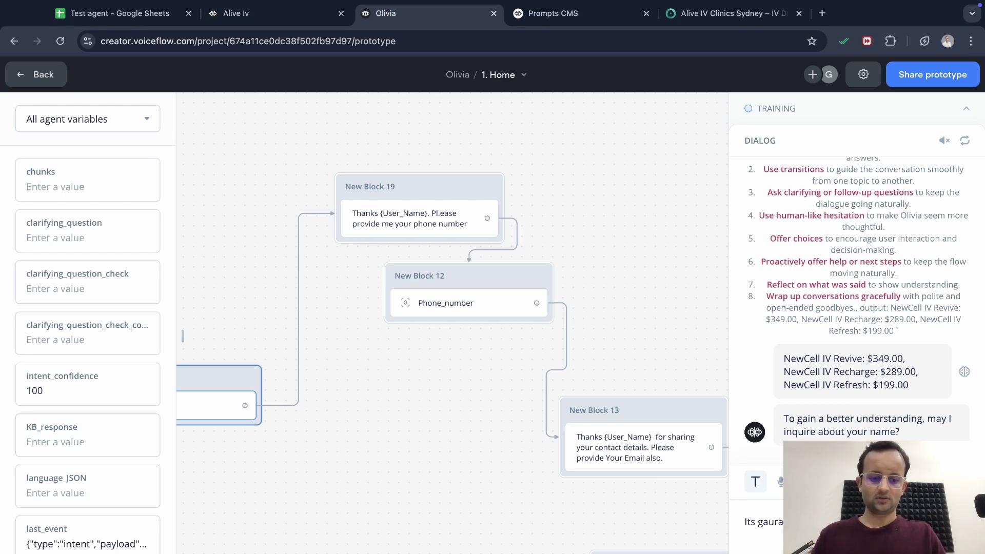
pyautogui.press('Return')
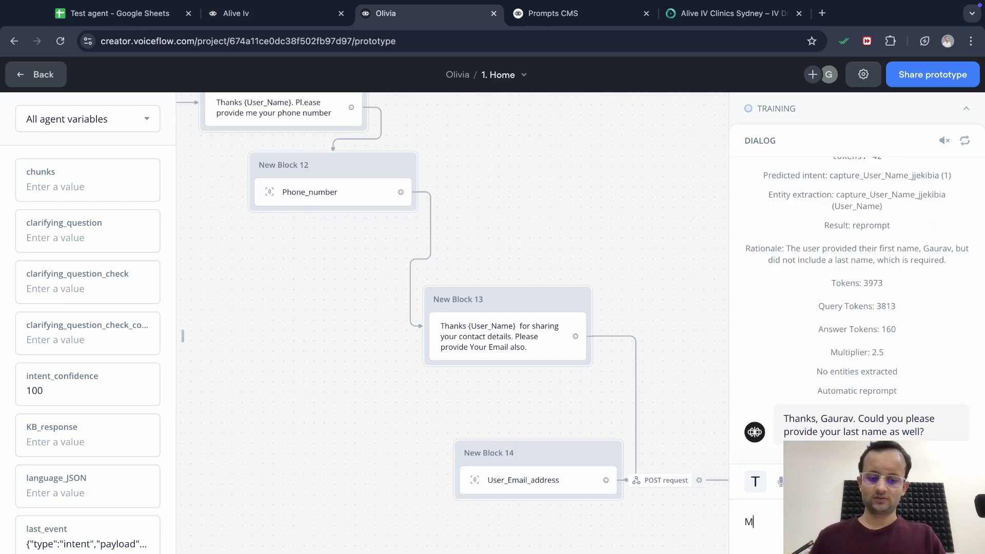
pyautogui.press('BackSpace')
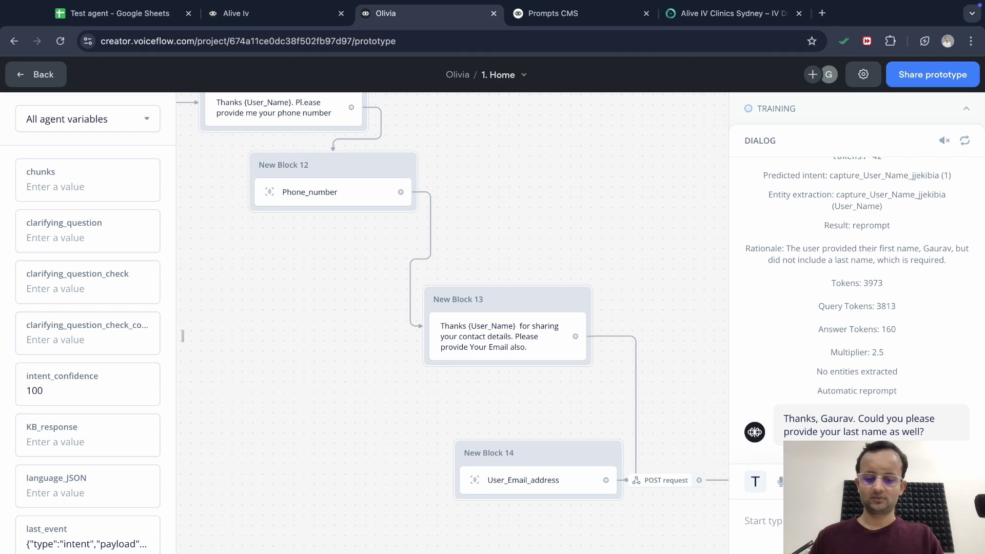
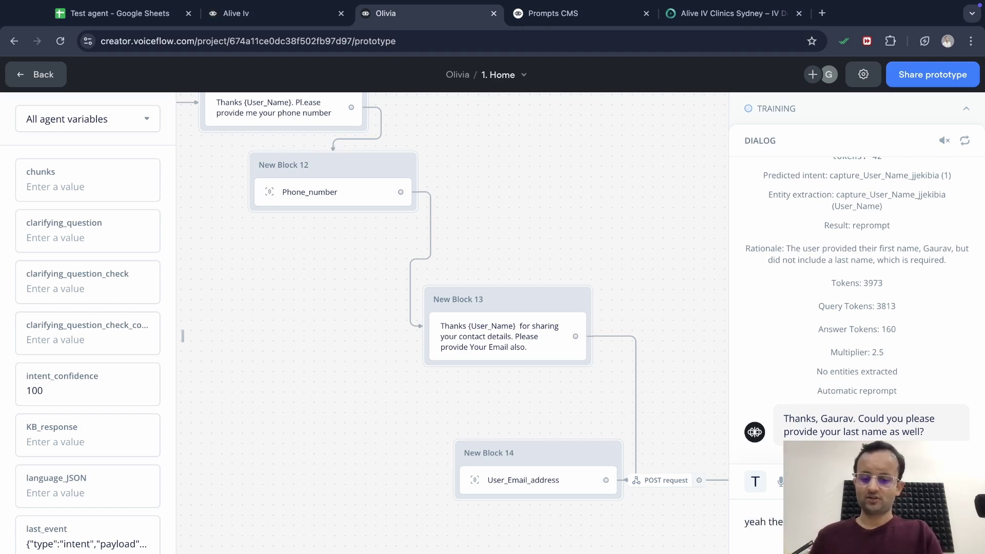
pyautogui.press('Return')
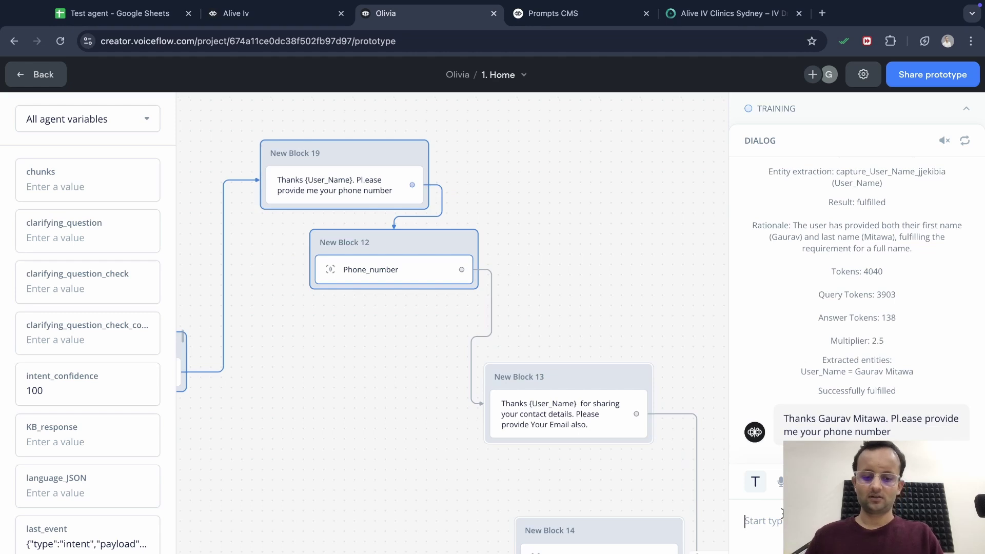
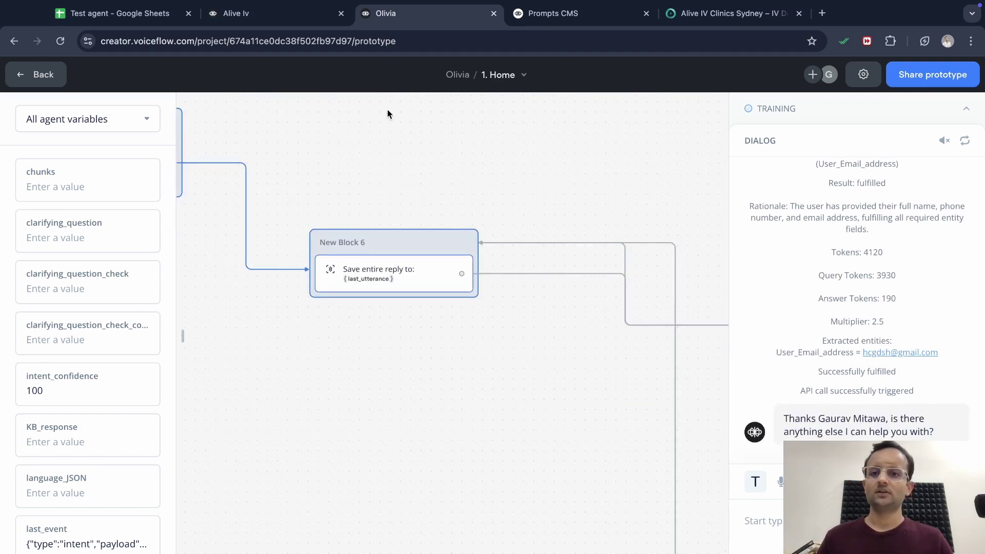
# Check the Test agent sheet's new row holding the test name, phone number and email
pyautogui.click(85, 14)
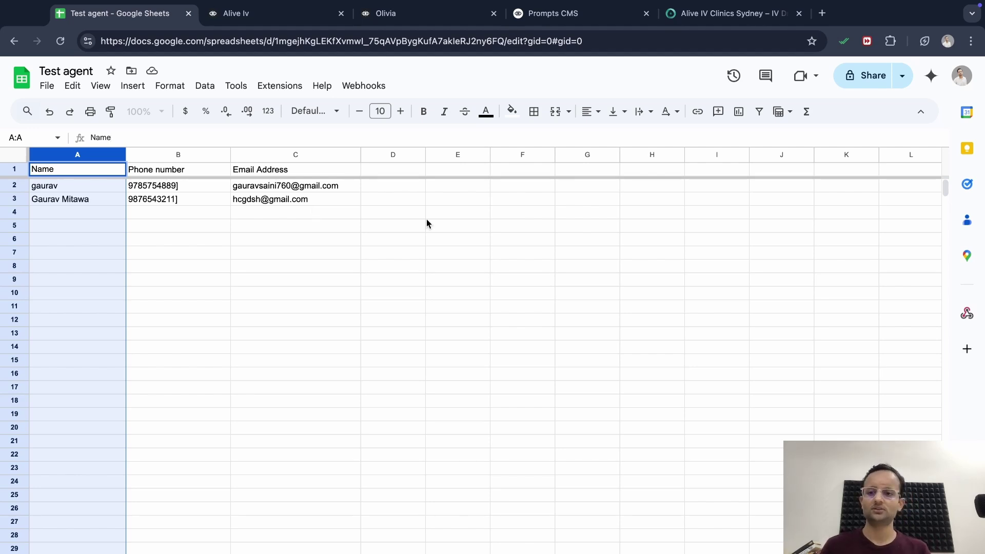
pyautogui.hotkey('ctrl', 'Right')
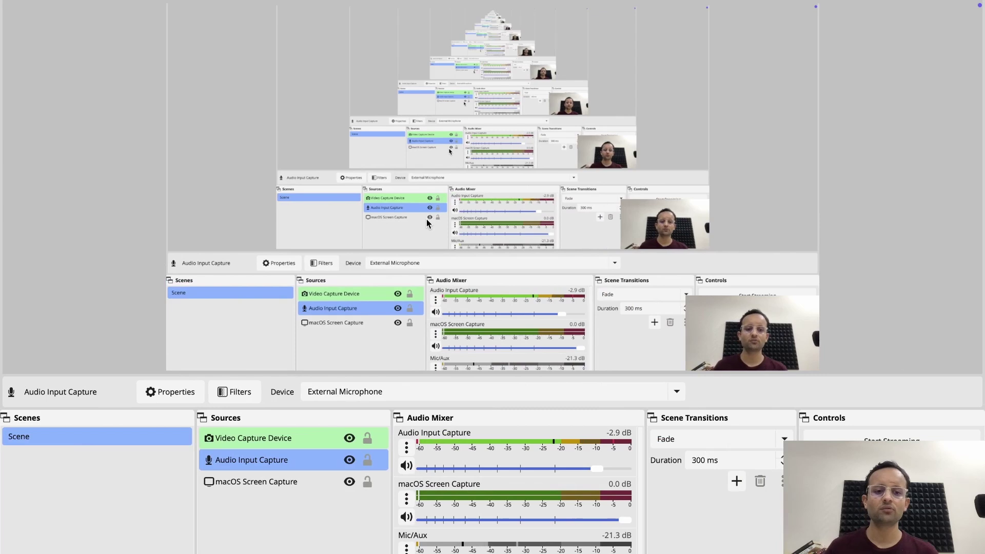